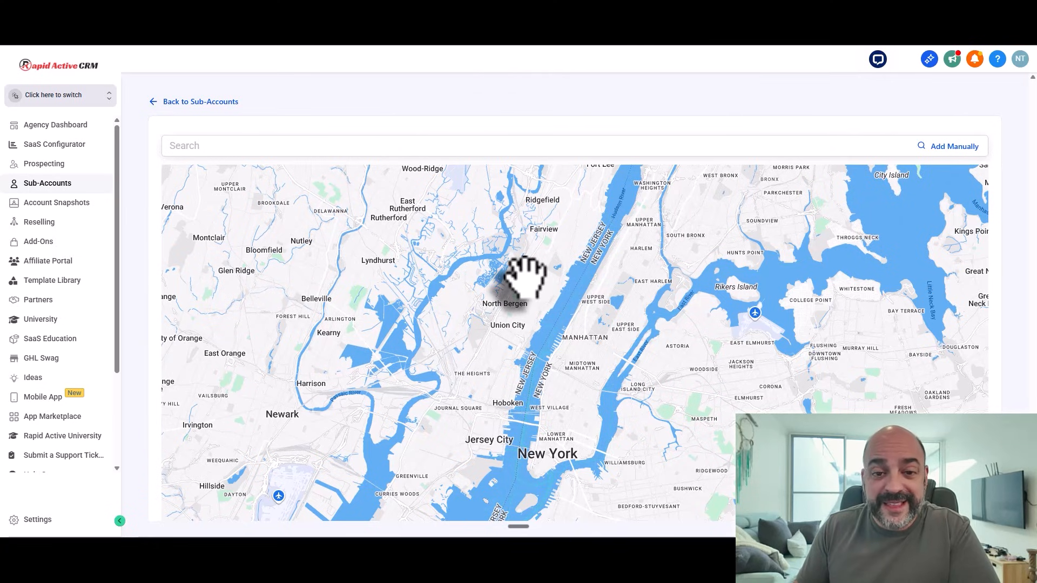
# Step: Open the manual sub-account form and enter the owner's name and e-mail address
pyautogui.click(952, 151)
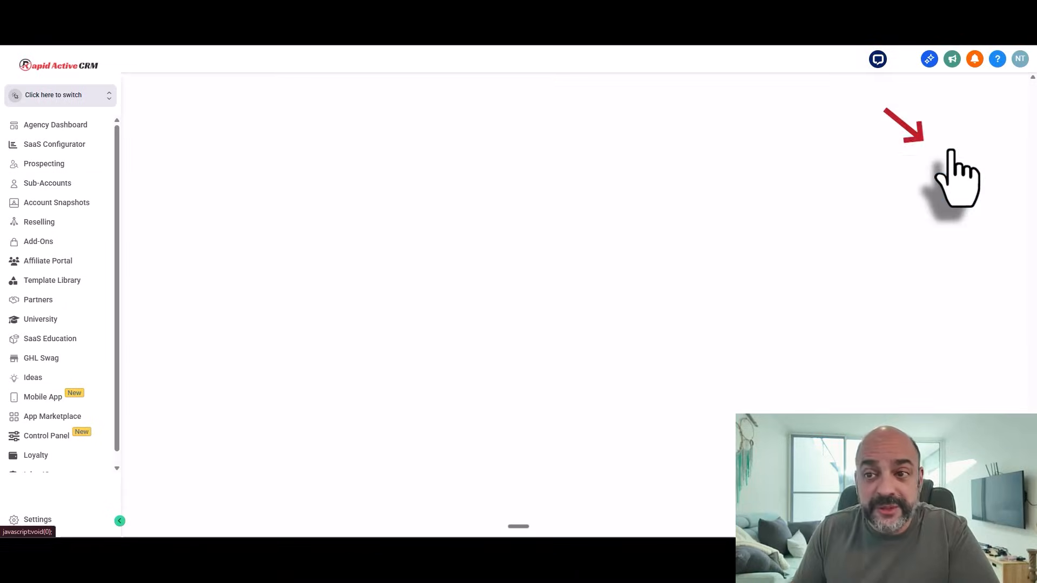
pyautogui.click(467, 188)
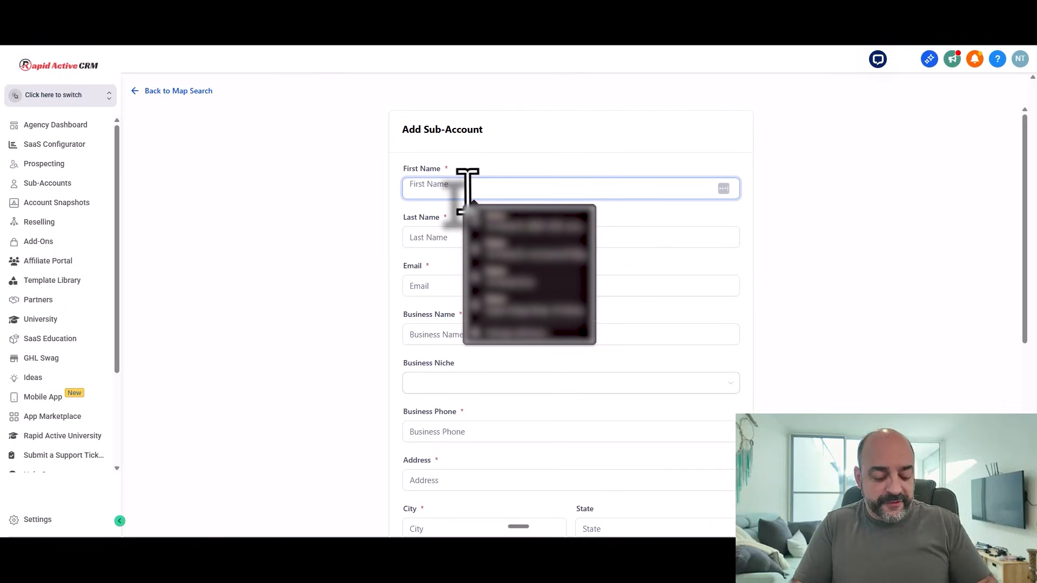
pyautogui.press('Tab')
pyautogui.write('Tava')
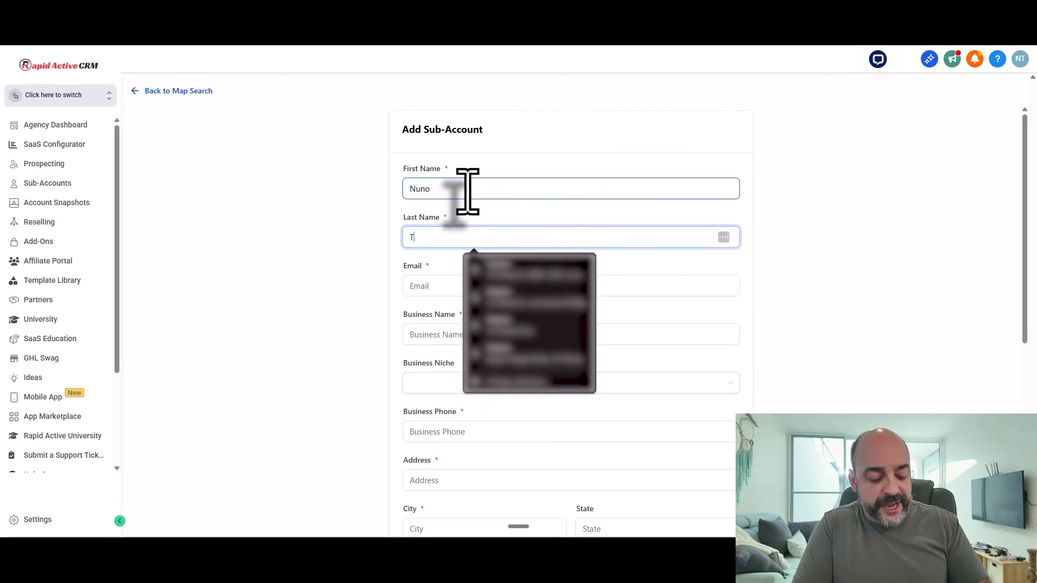
pyautogui.press('Tab')
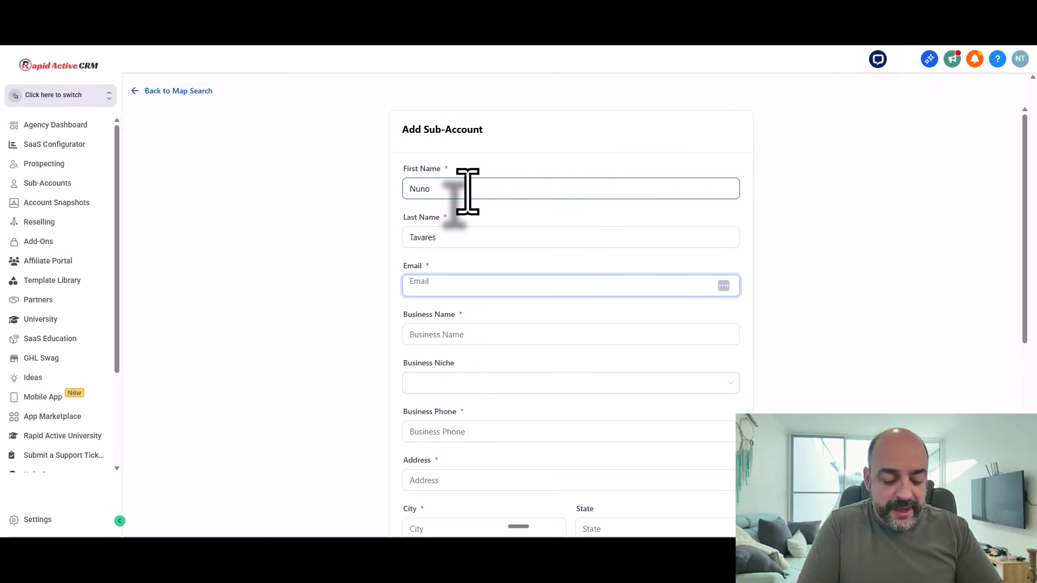
pyautogui.write('nuno')
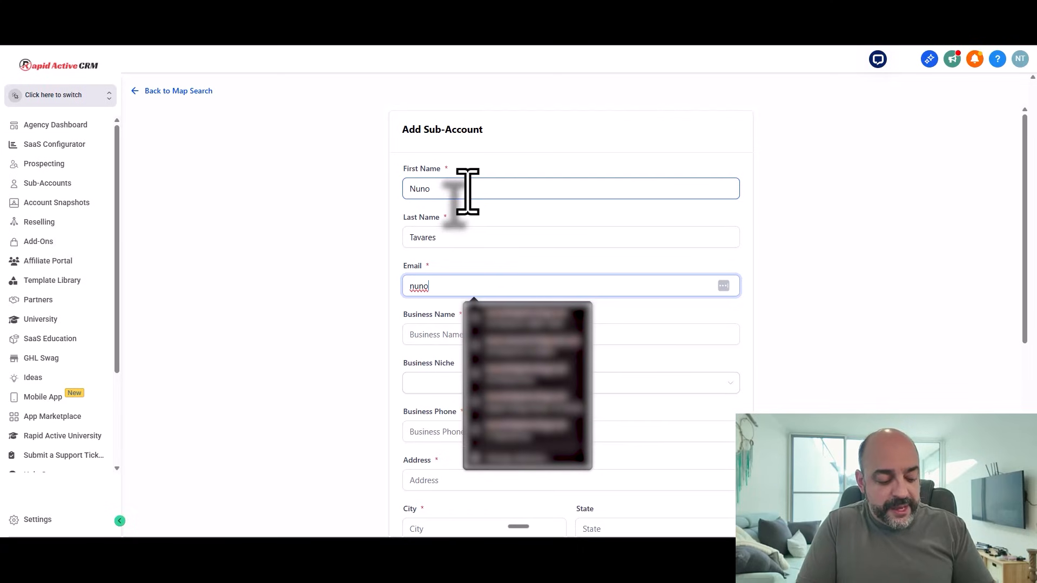
pyautogui.write('p@test.co')
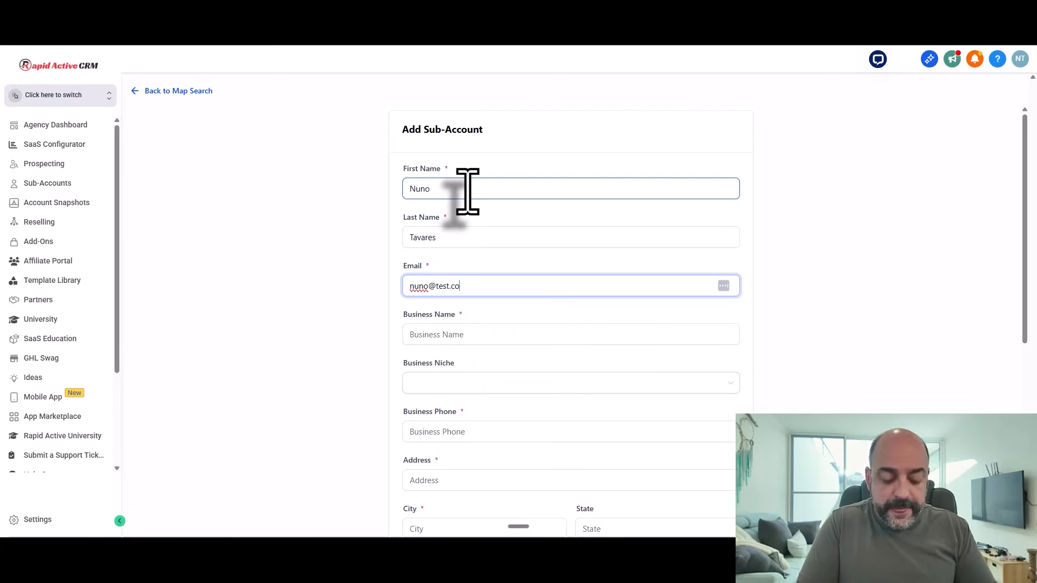
pyautogui.write('m')
pyautogui.press('Tab')
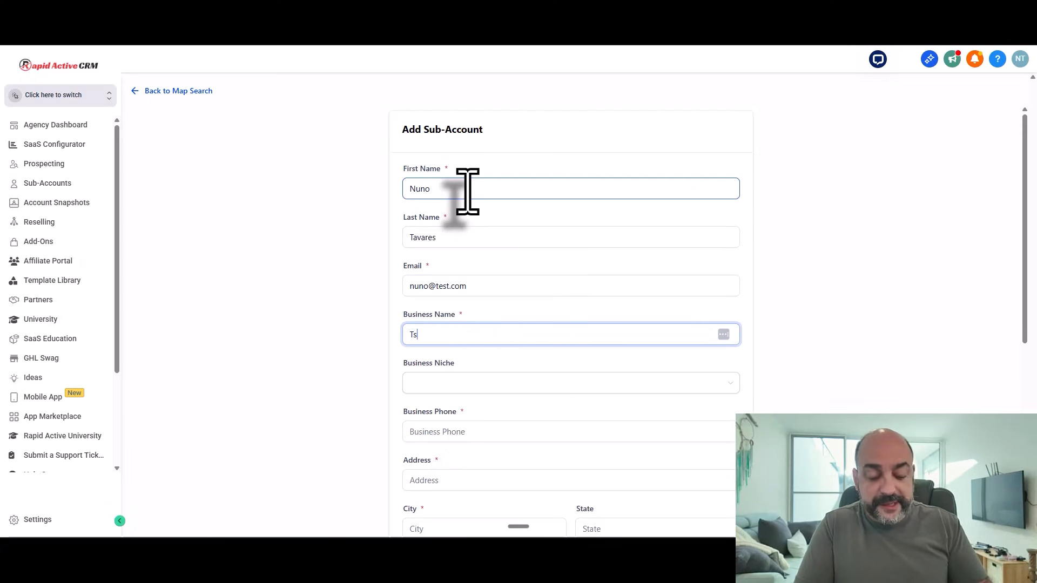
# Step: Set the business niche to Marketing Agency
pyautogui.scroll(-4, 473, 267)
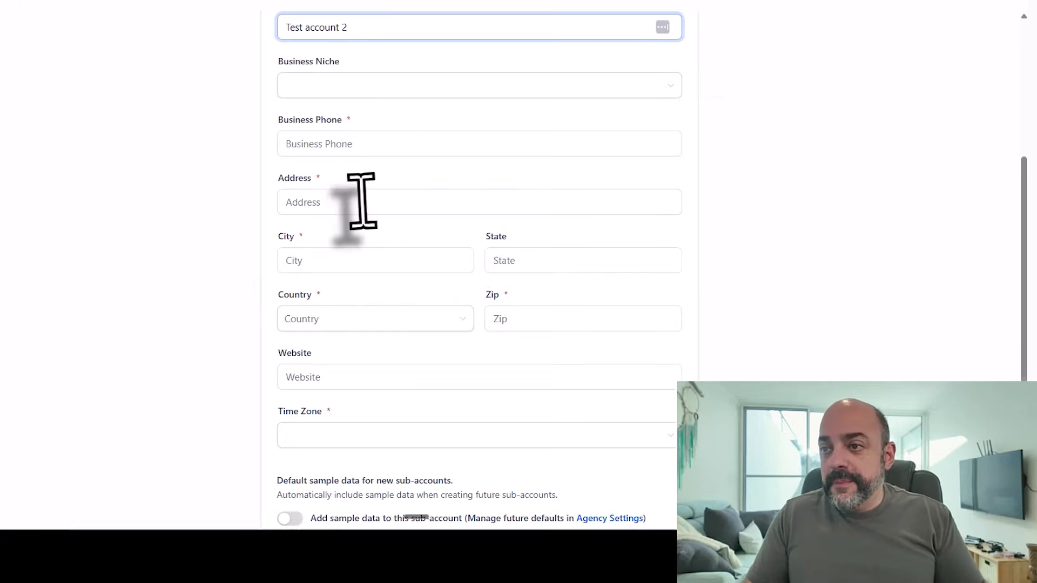
pyautogui.click(478, 178)
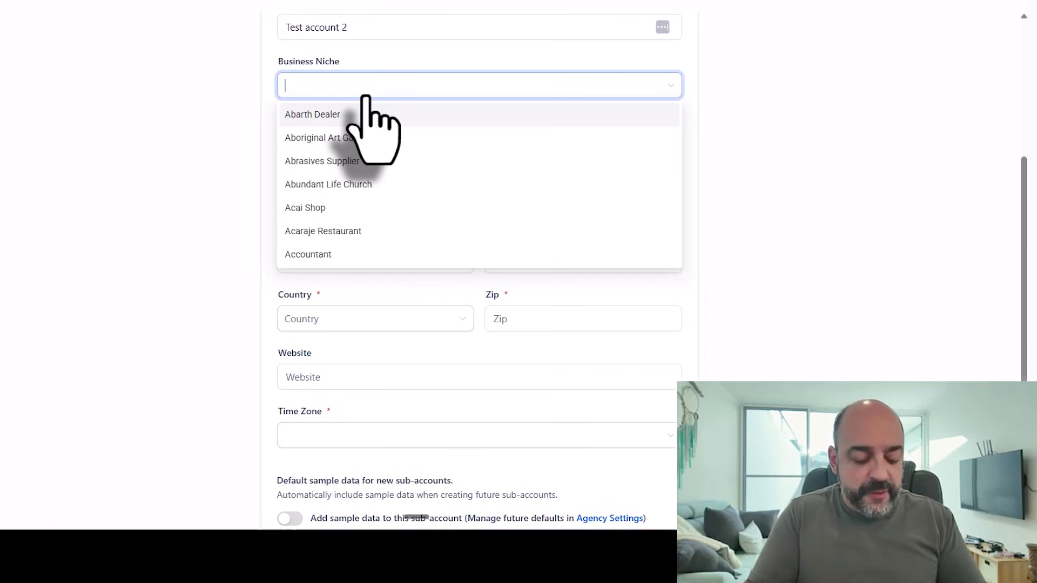
pyautogui.write('marketing')
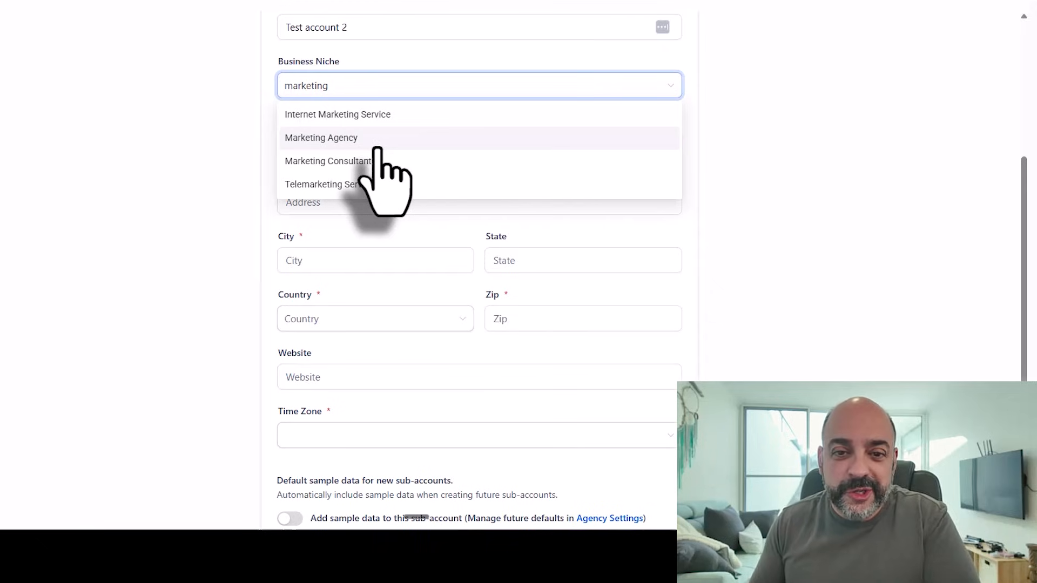
pyautogui.click(377, 141)
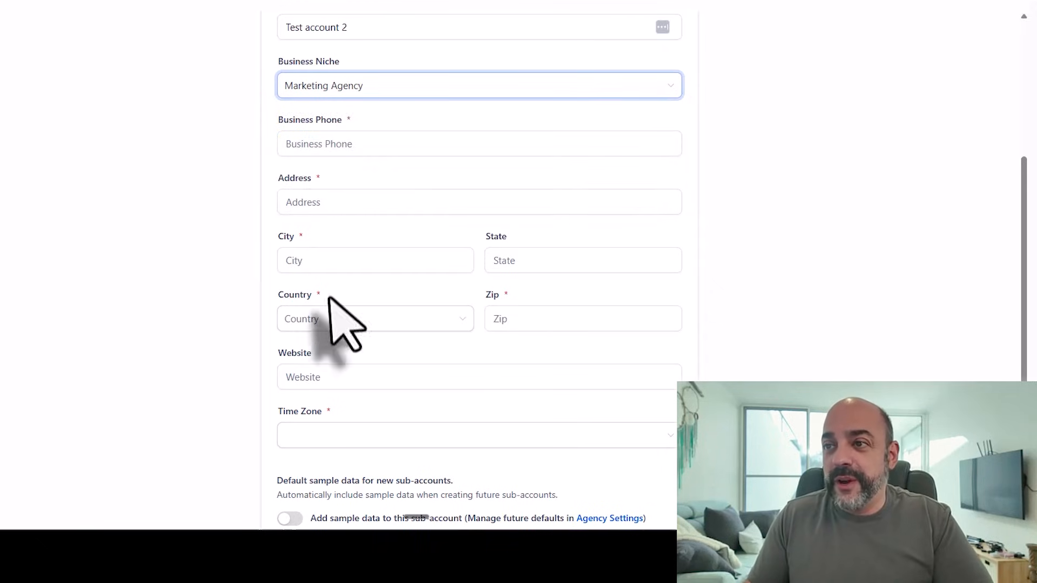
# Step: Enter street address 1, city NY, state NY and country United States
pyautogui.click(336, 203)
pyautogui.write('1')
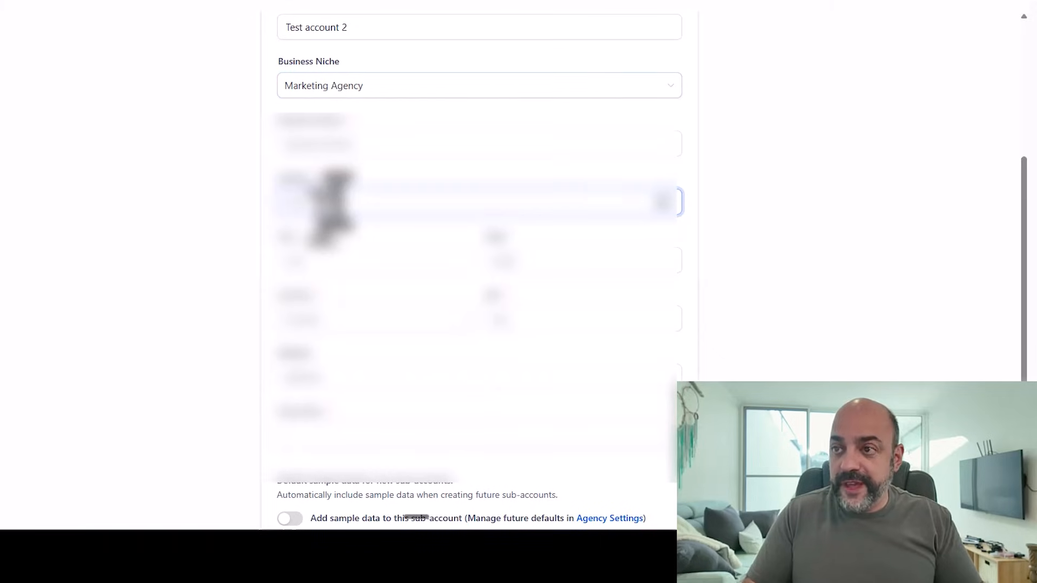
pyautogui.click(323, 258)
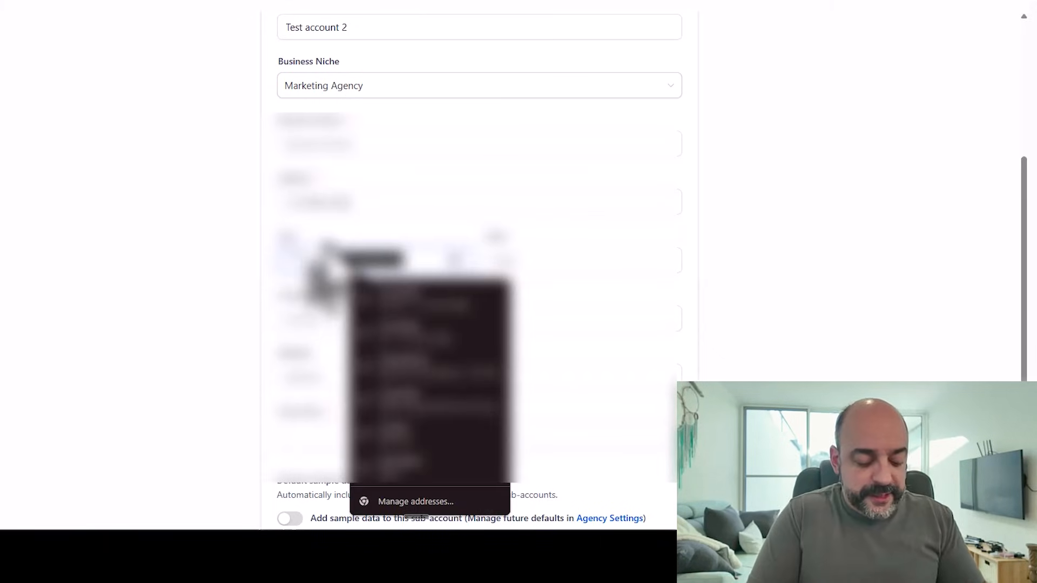
pyautogui.write('NY')
pyautogui.press('Tab')
pyautogui.write('NY')
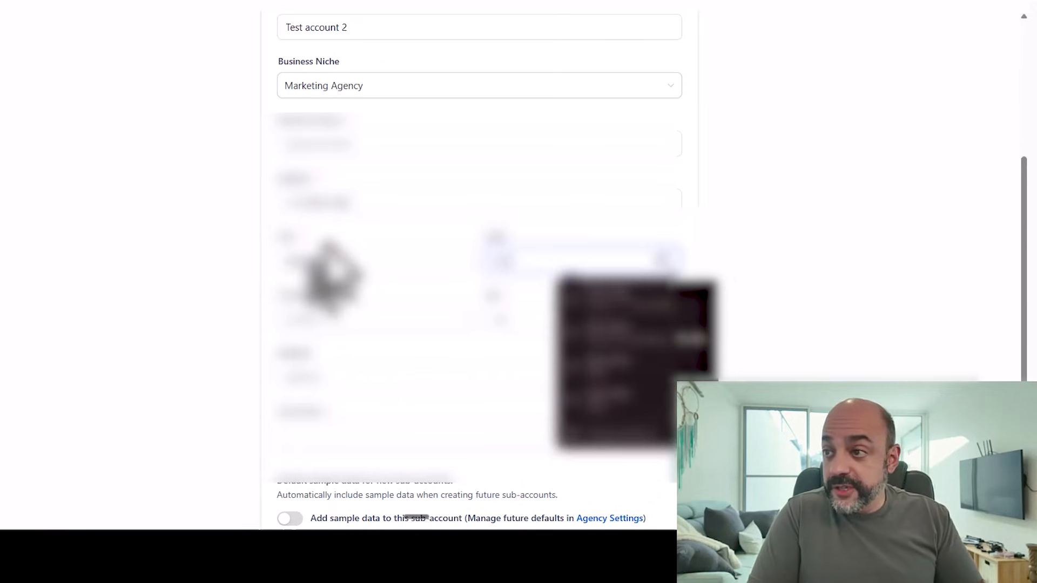
pyautogui.click(324, 319)
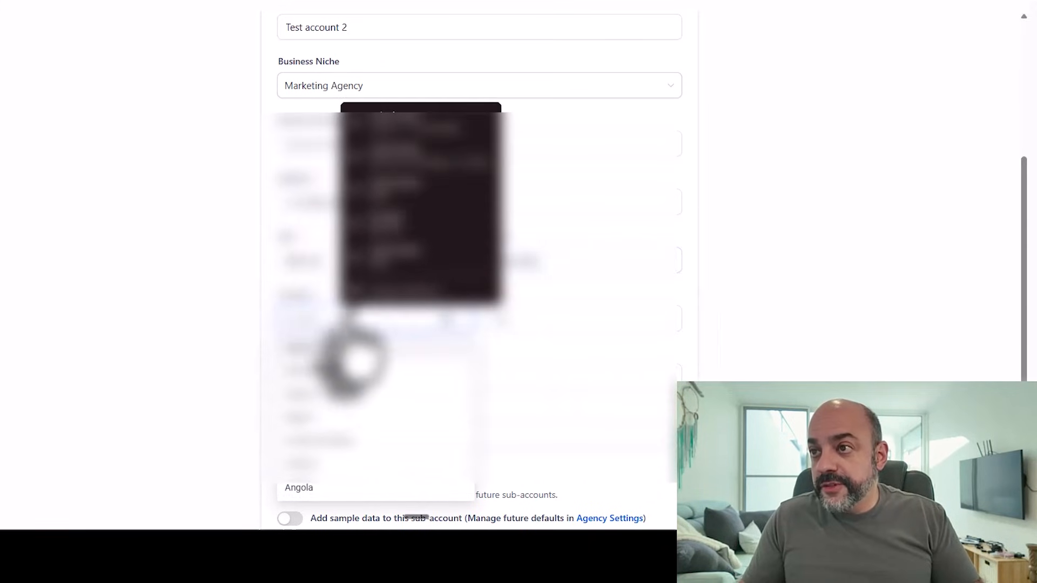
pyautogui.scroll(-15, 333, 420)
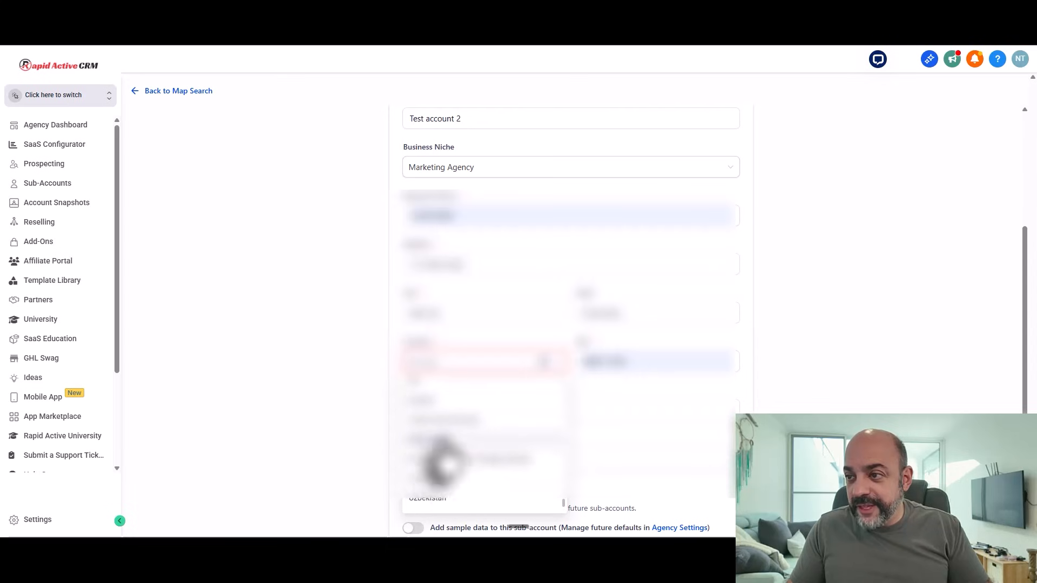
pyautogui.click(322, 435)
# Step: Replace the zip code with 10001, clear the business phone field and enter 18
pyautogui.click(578, 320)
pyautogui.moveTo(654, 362); pyautogui.dragTo(361, 343)
pyautogui.write('10001')
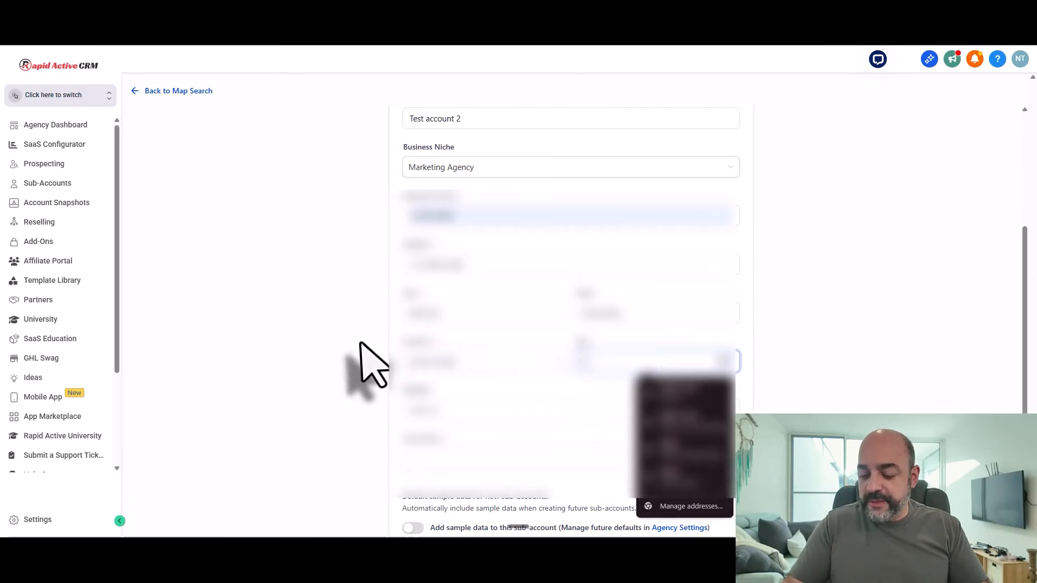
pyautogui.moveTo(479, 220); pyautogui.dragTo(221, 219)
pyautogui.press('BackSpace')
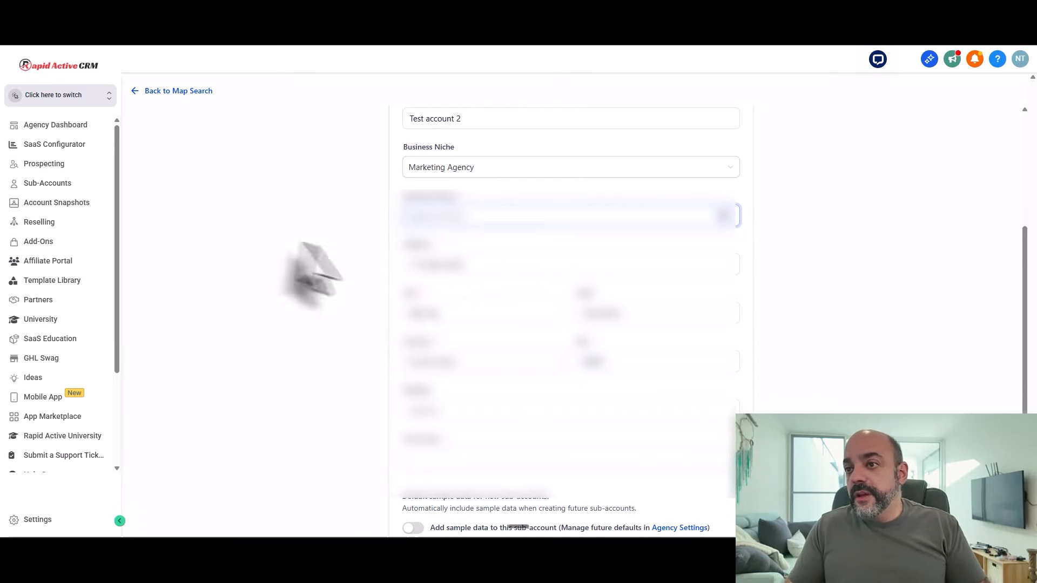
pyautogui.scroll(-1, 462, 278)
pyautogui.write('1800555121')
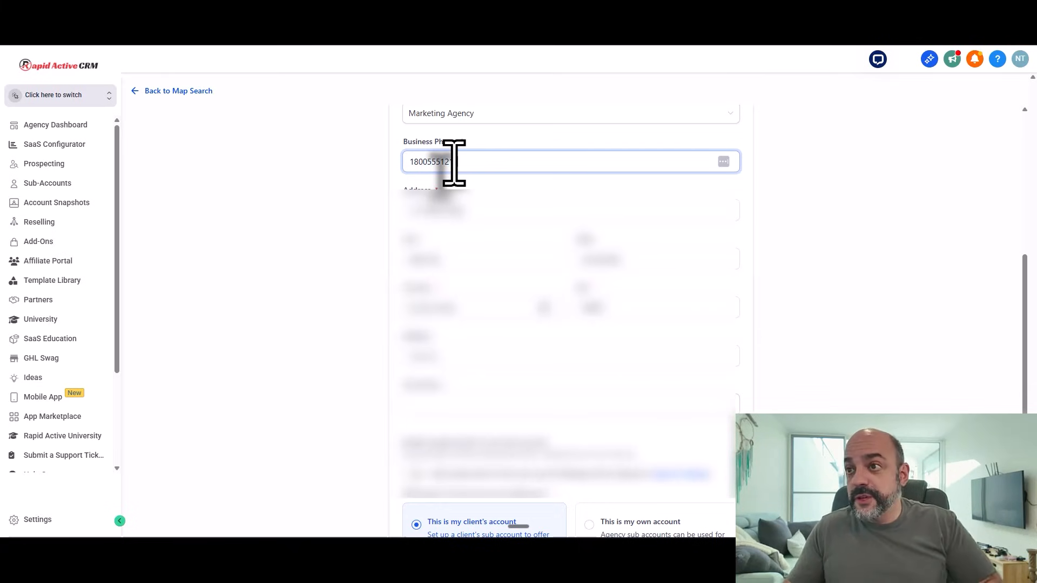
pyautogui.scroll(-2, 521, 367)
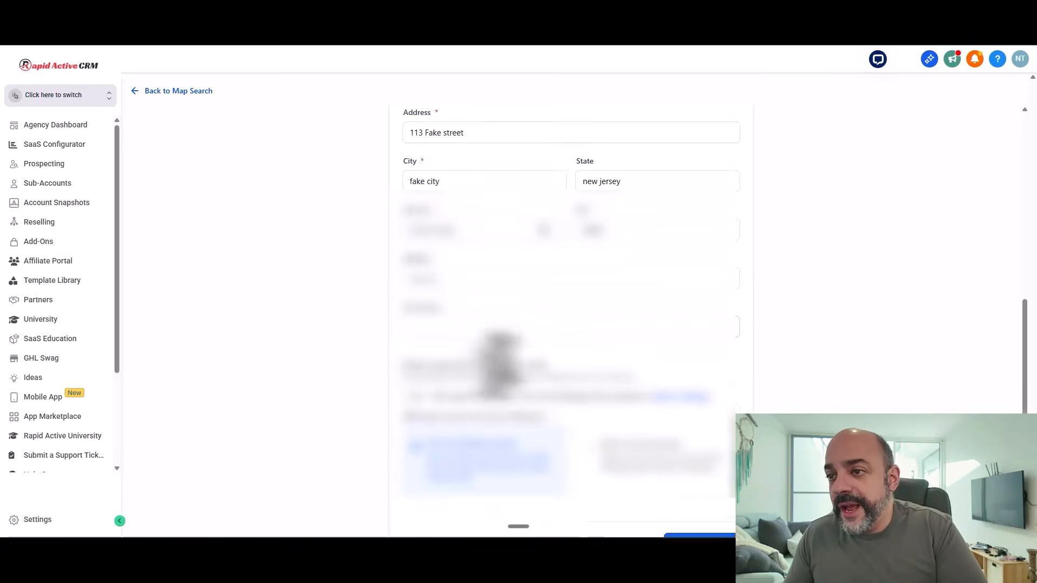
pyautogui.click(468, 308)
# Step: Choose time zone GMT-12:00 Etc/GMT+12, mark it as a client's account, and add the sub-account
pyautogui.click(459, 349)
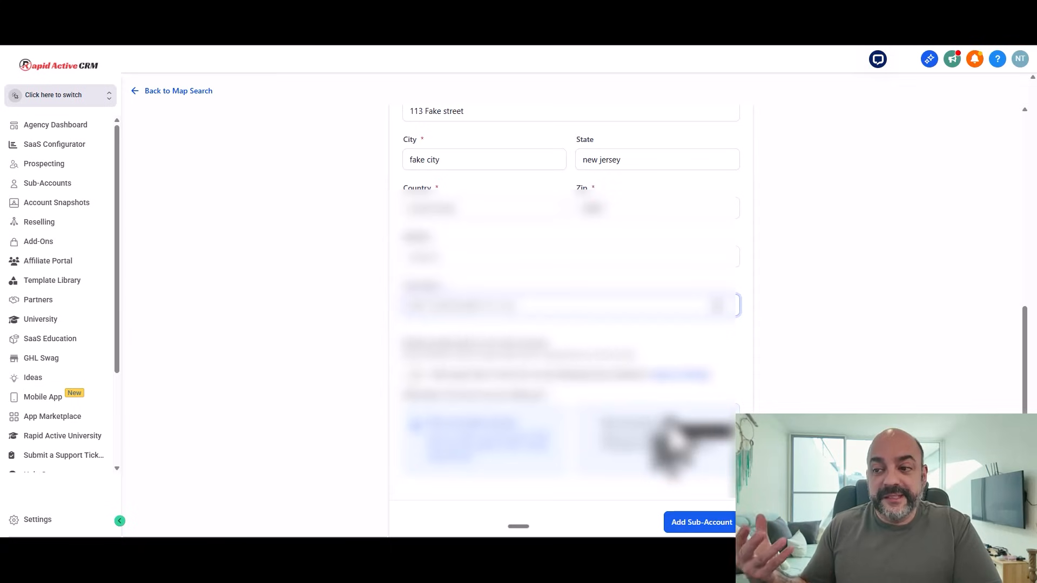
pyautogui.click(475, 439)
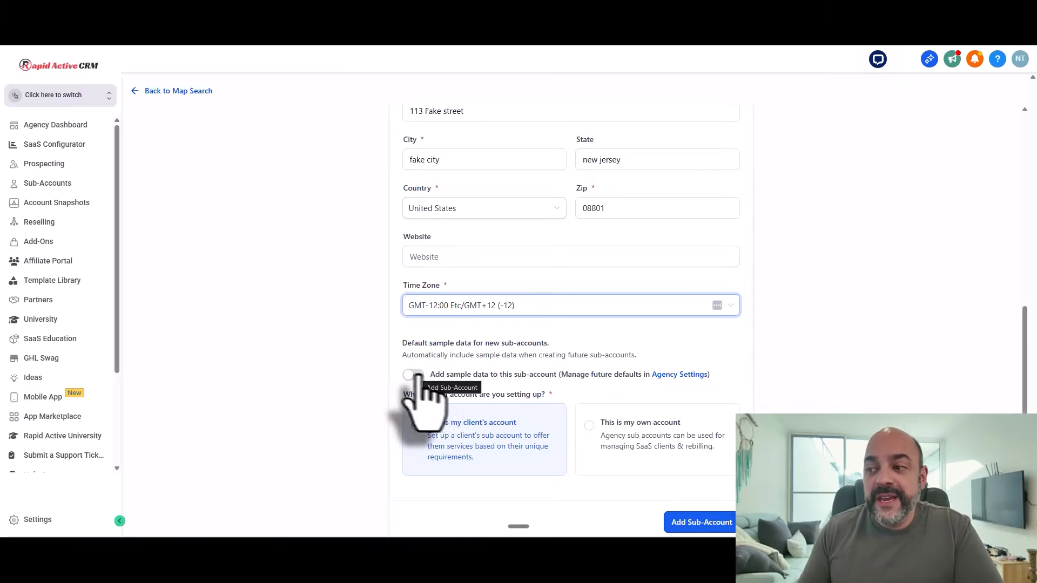
pyautogui.scroll(5, 588, 320)
pyautogui.scroll(-5, 587, 320)
pyautogui.scroll(7, 587, 320)
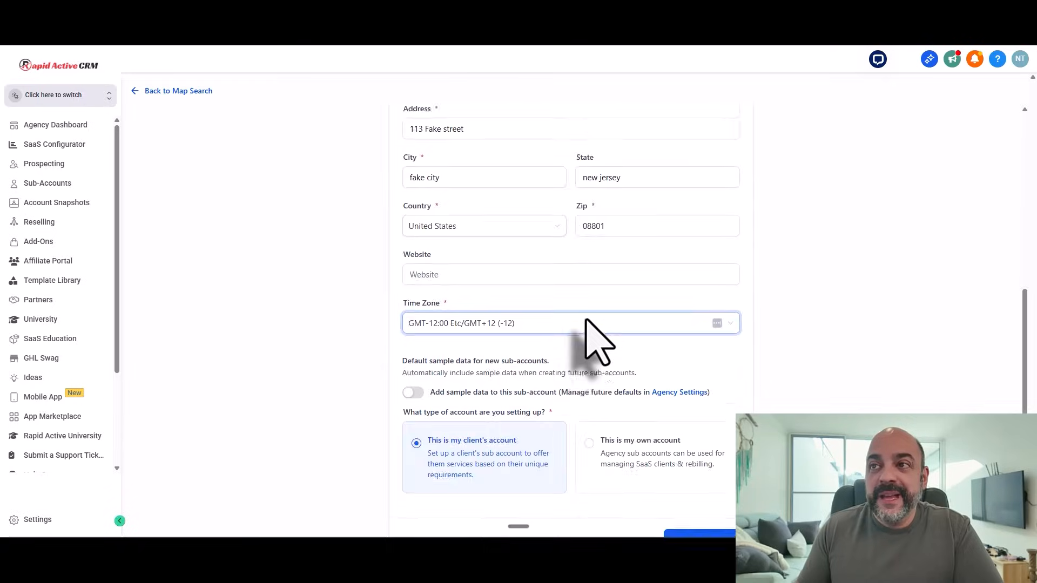
pyautogui.scroll(-2, 528, 293)
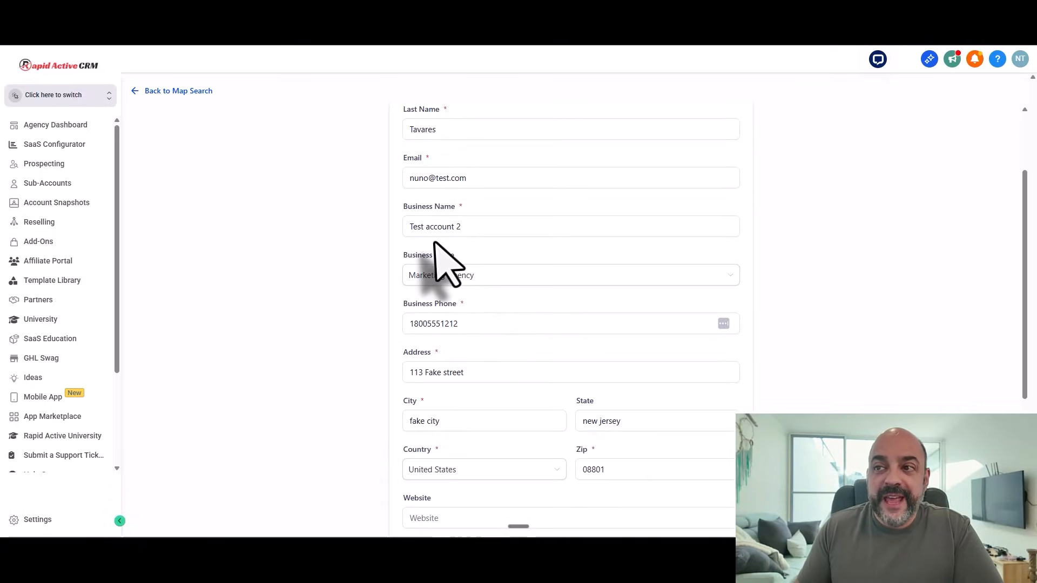
pyautogui.scroll(-4, 567, 238)
pyautogui.scroll(-1, 564, 364)
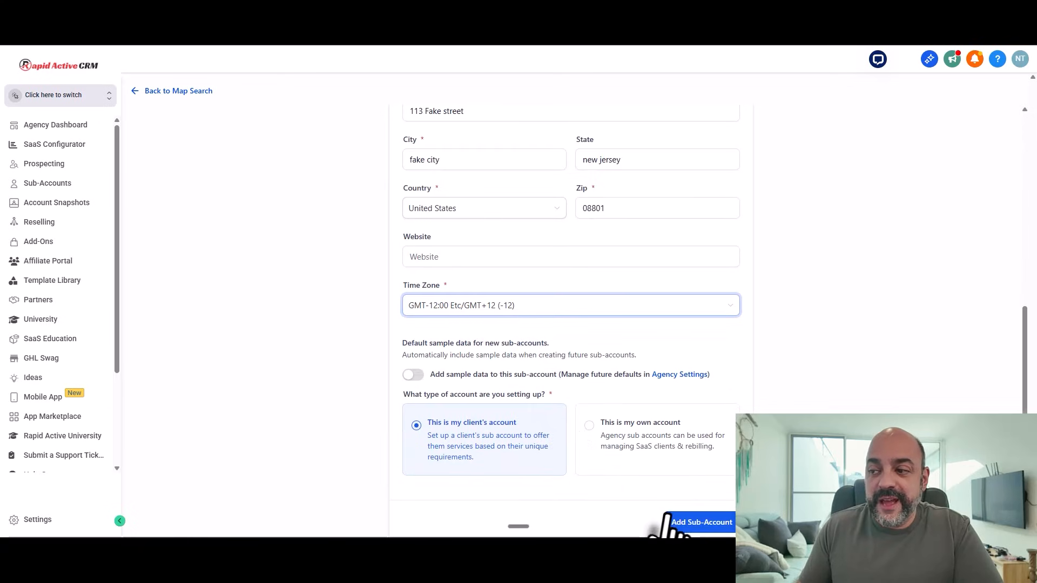
pyautogui.click(697, 523)
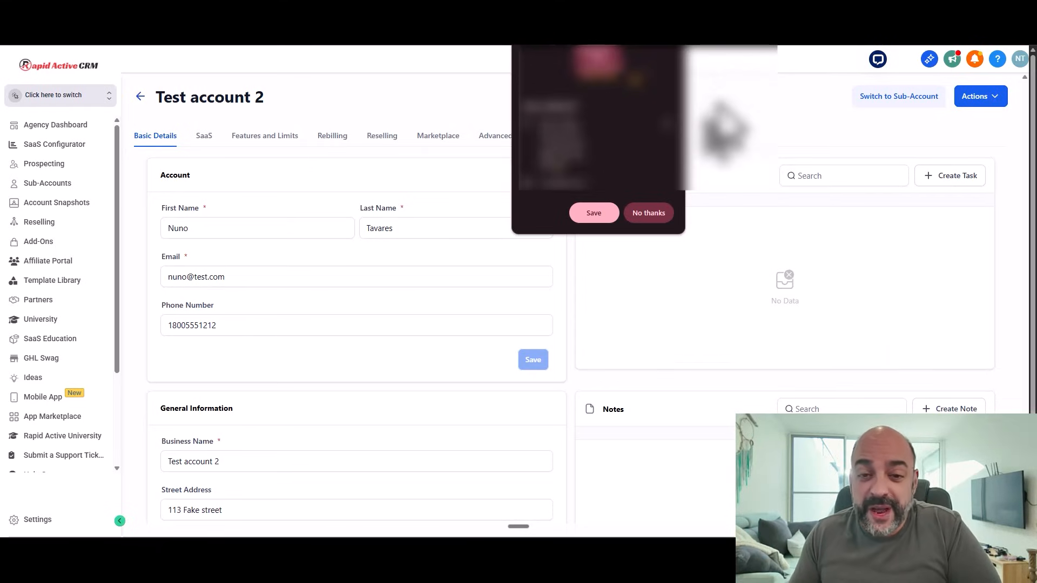
# Step: Decline the offer to save the entered details with 'No thanks'
pyautogui.click(650, 216)
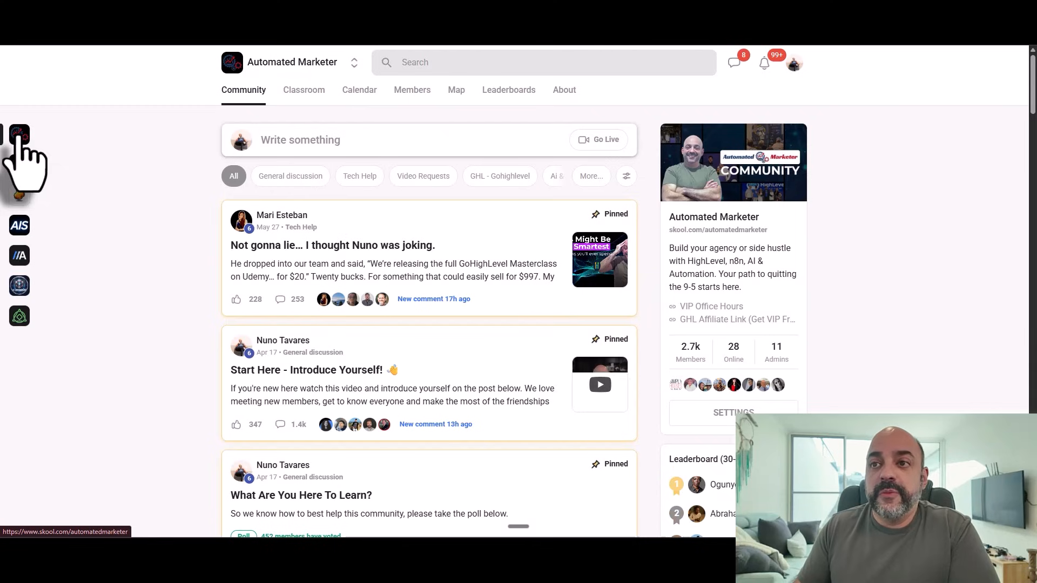
# Step: Open the Free Funnel Brix Starter Snapshot course from the Automated Marketer Classroom
pyautogui.click(315, 93)
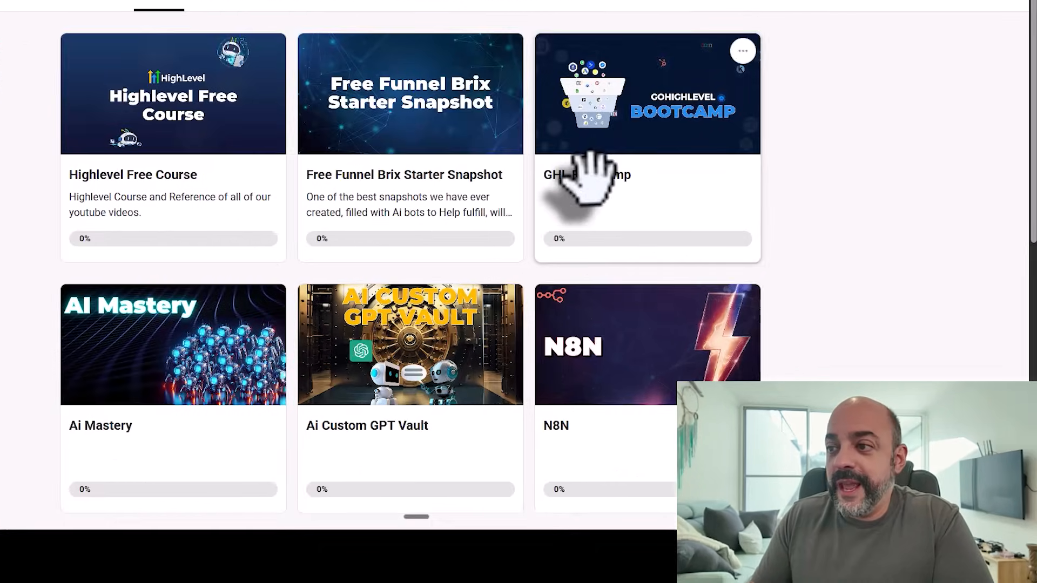
pyautogui.scroll(-5, 591, 173)
pyautogui.scroll(-2, 231, 167)
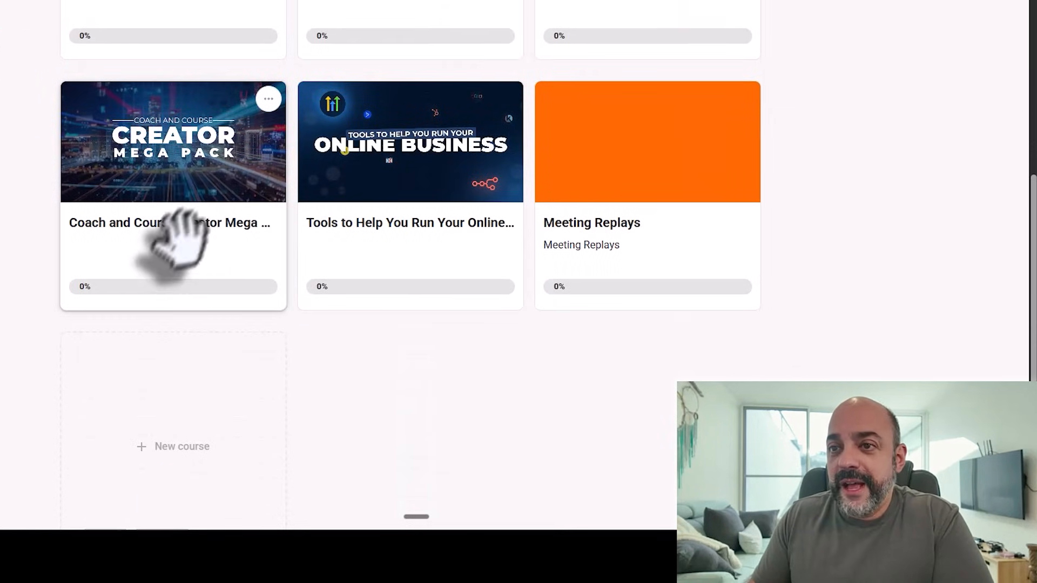
pyautogui.scroll(-1, 180, 232)
pyautogui.scroll(9, 470, 173)
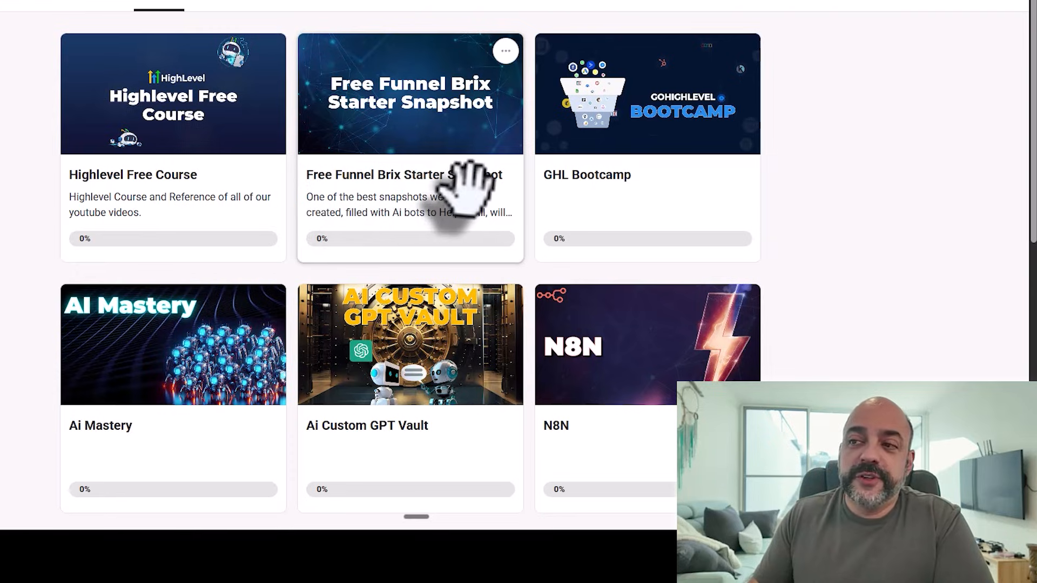
pyautogui.click(407, 97)
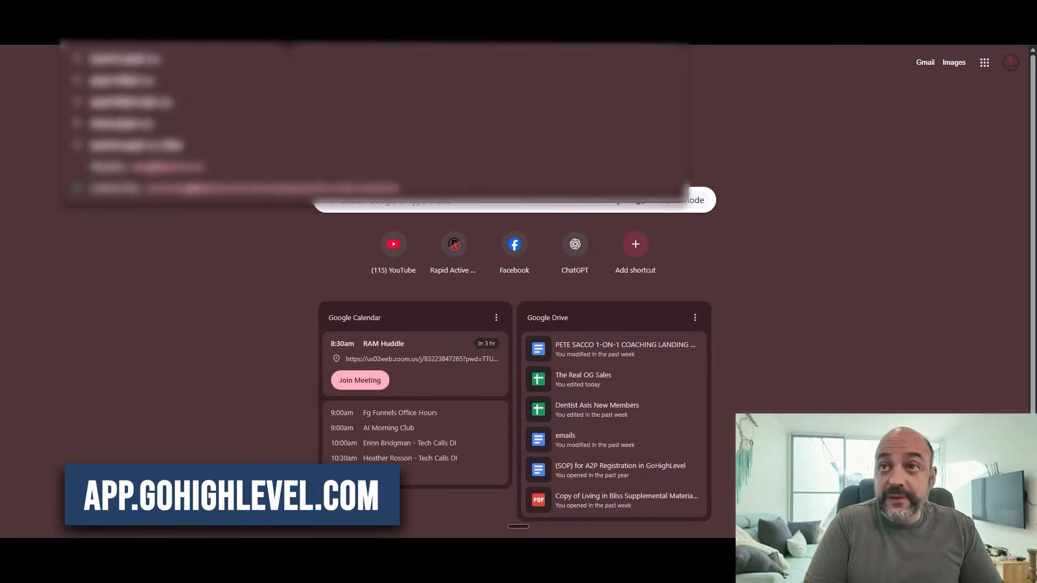
# Step: Load the CRM's web address to return to Test account 2's details page
pyautogui.press('Return')
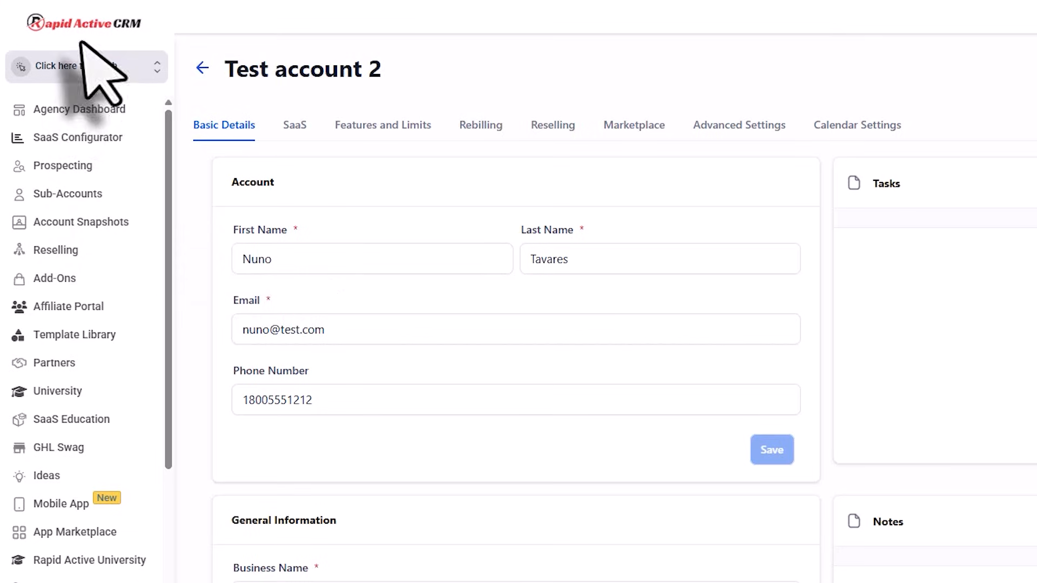
# Step: Switch to the agency view and open Account Snapshots
pyautogui.click(67, 95)
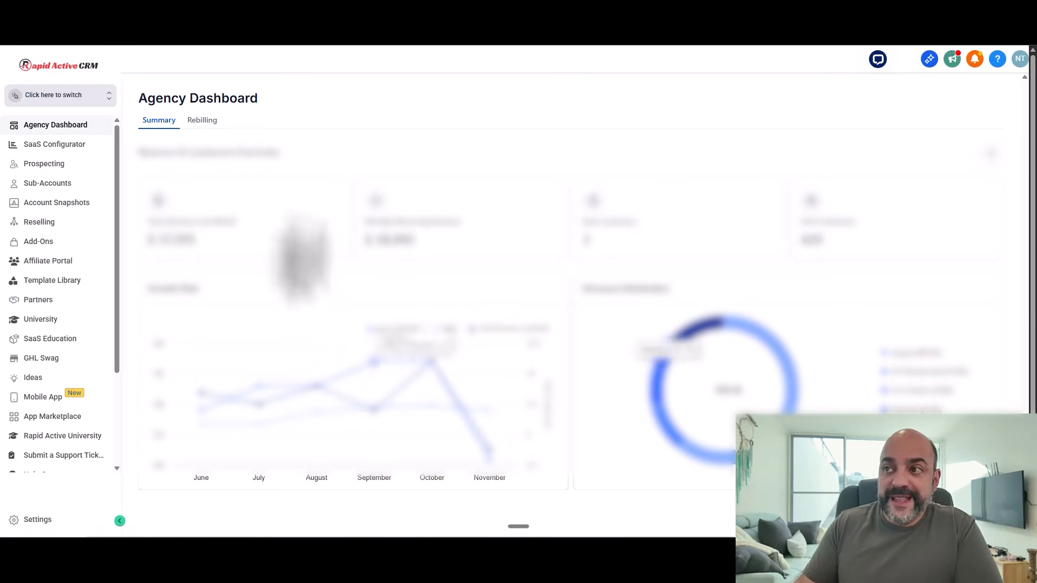
pyautogui.click(56, 203)
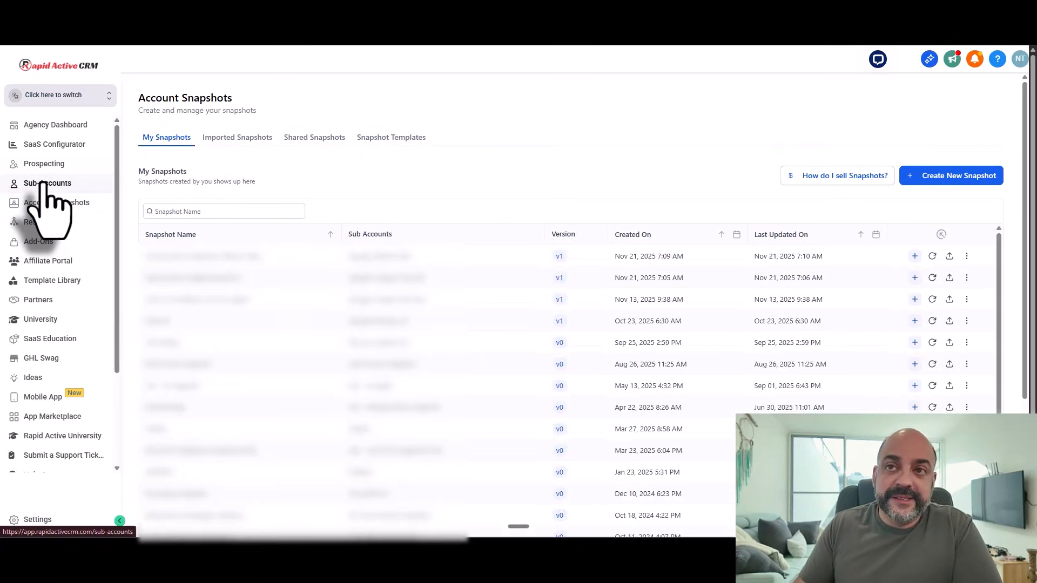
# Step: Search Sub-Accounts for 'test account' and open Test account 2's details
pyautogui.click(44, 185)
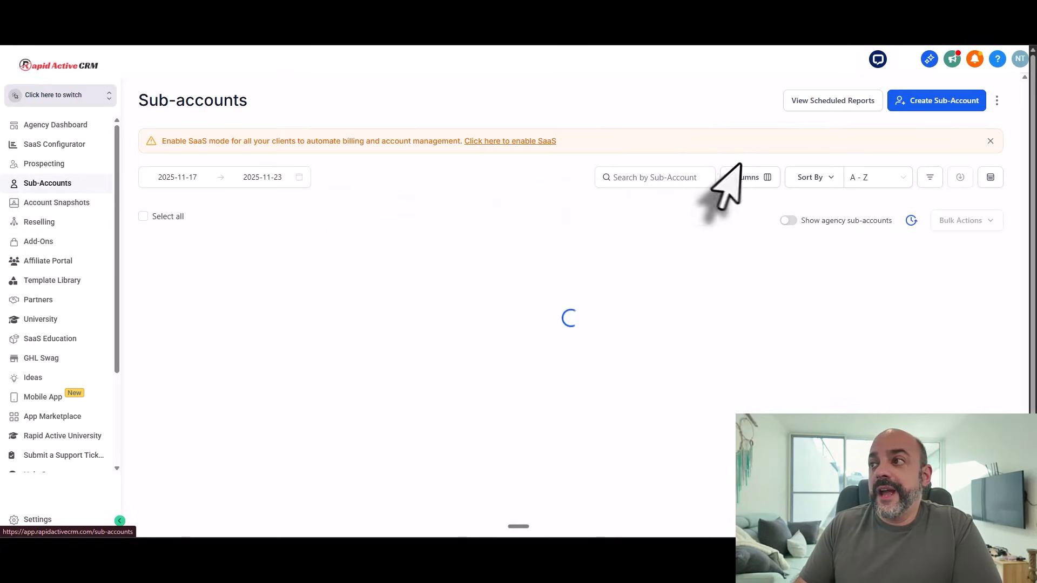
pyautogui.click(634, 178)
pyautogui.write('test account')
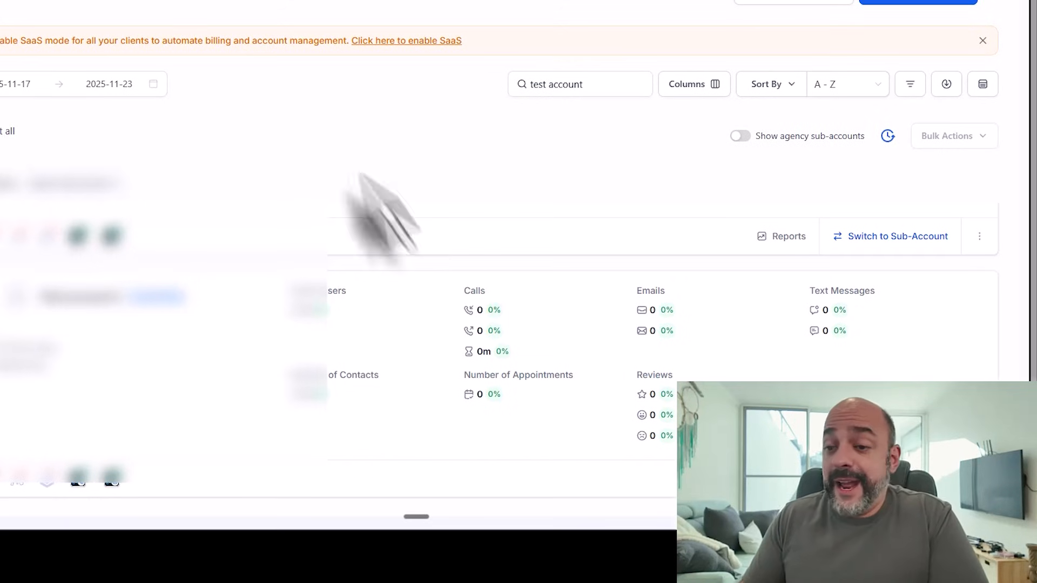
pyautogui.click(57, 302)
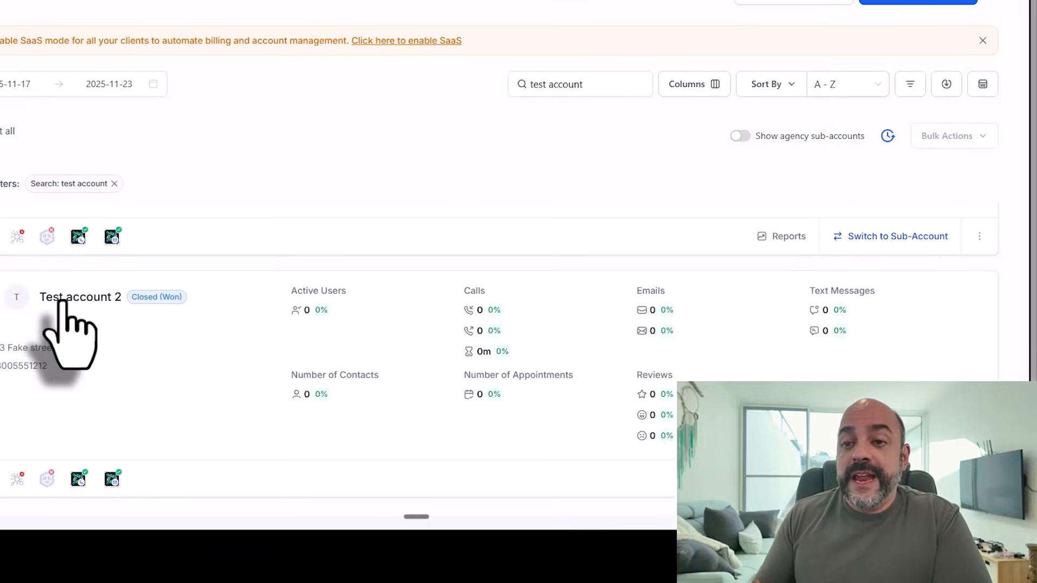
pyautogui.click(61, 300)
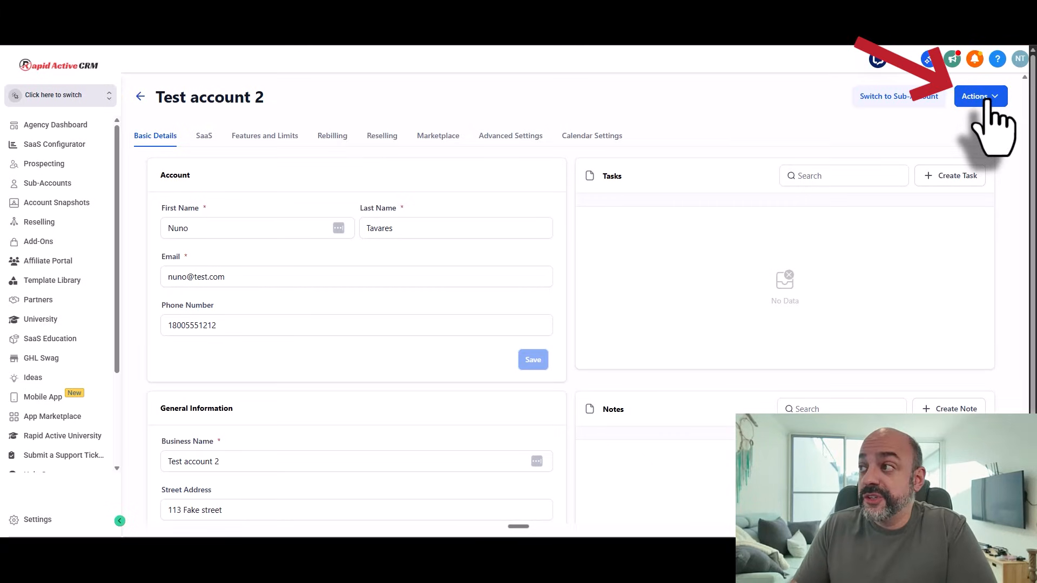
# Step: Load Snapshot via Actions, choosing Local Business Funnel Brix Starter 4/2025
pyautogui.click(986, 102)
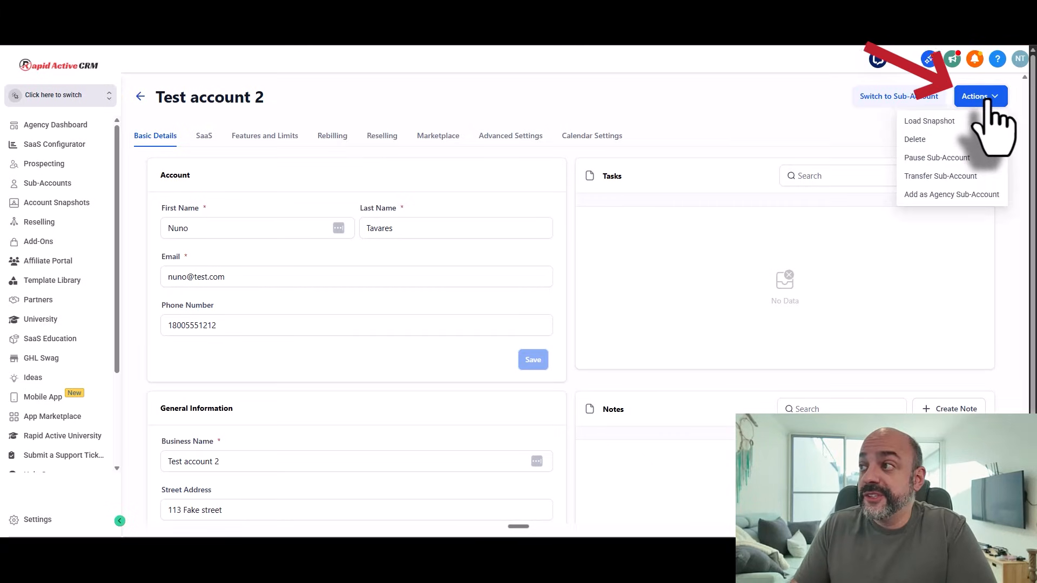
pyautogui.click(964, 122)
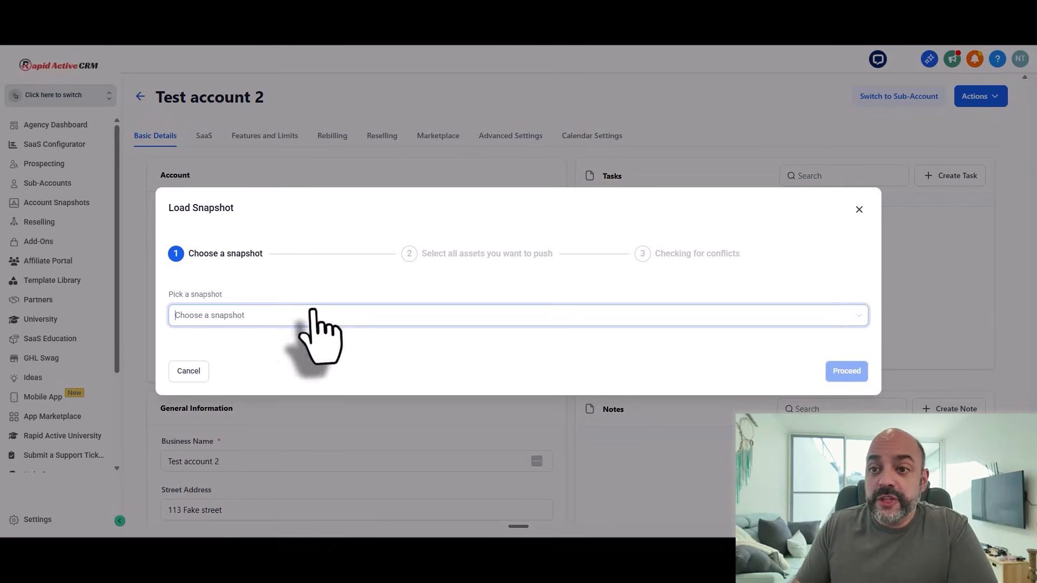
pyautogui.click(314, 314)
pyautogui.write('funn')
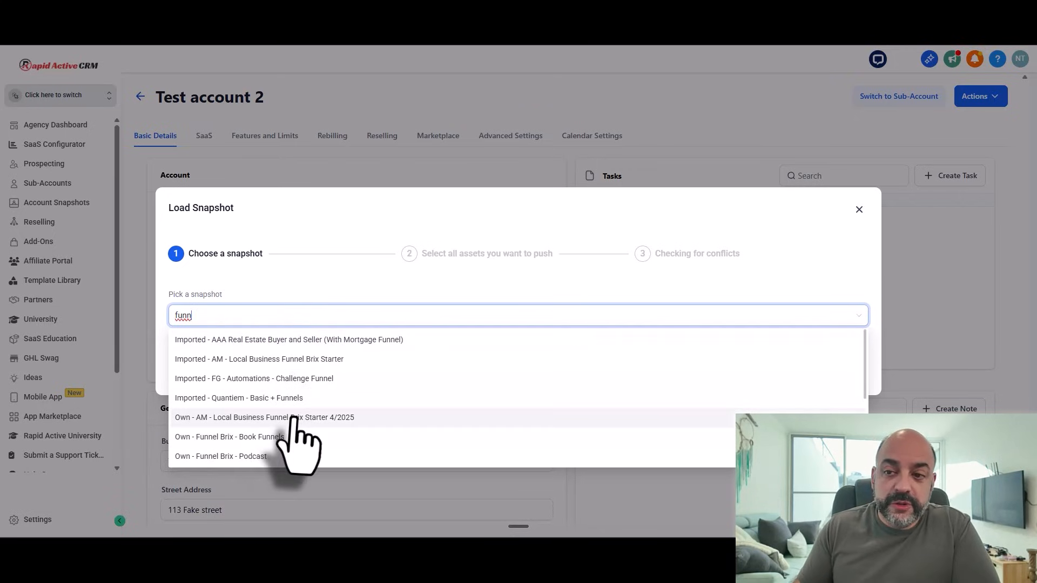
pyautogui.click(294, 419)
pyautogui.click(850, 372)
# Step: Include all the snapshot's assets and continue to the conflict check
pyautogui.click(796, 166)
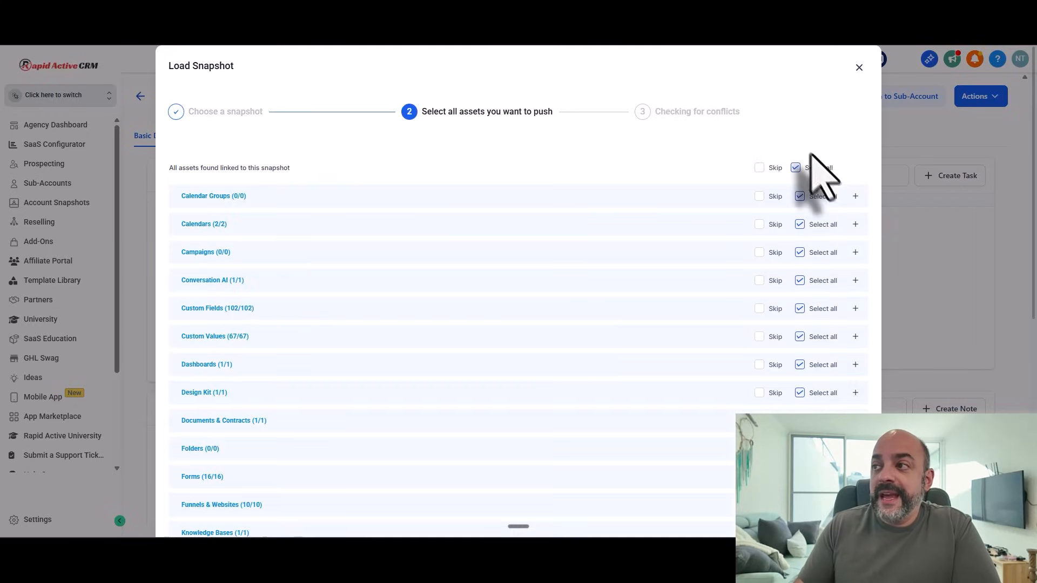
pyautogui.scroll(-5, 836, 259)
pyautogui.scroll(-1, 834, 259)
pyautogui.click(847, 513)
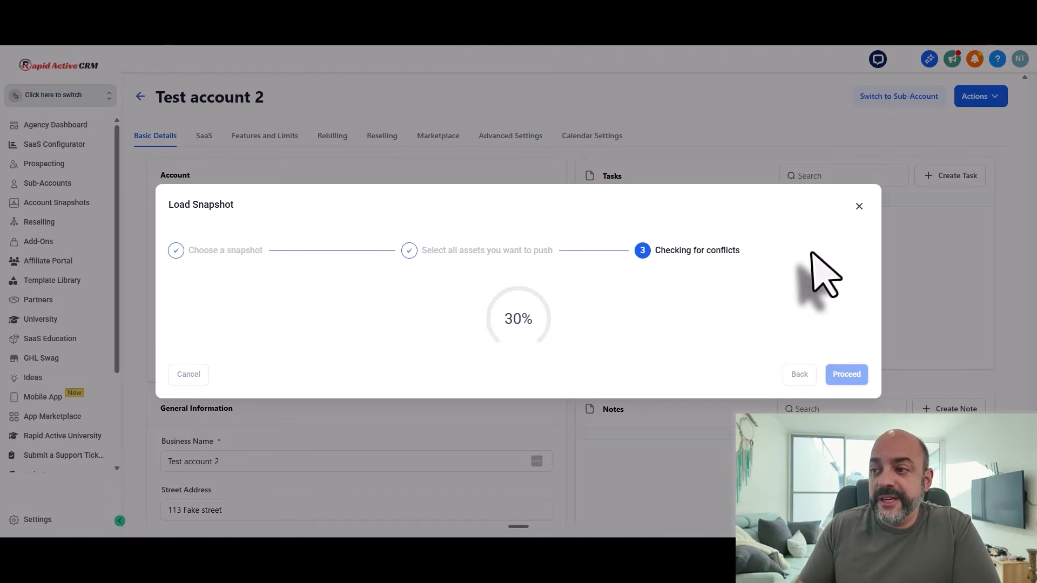
# Step: Confirm the overwrite with 'Confirm', push the snapshot, and close the progress notice
pyautogui.click(847, 366)
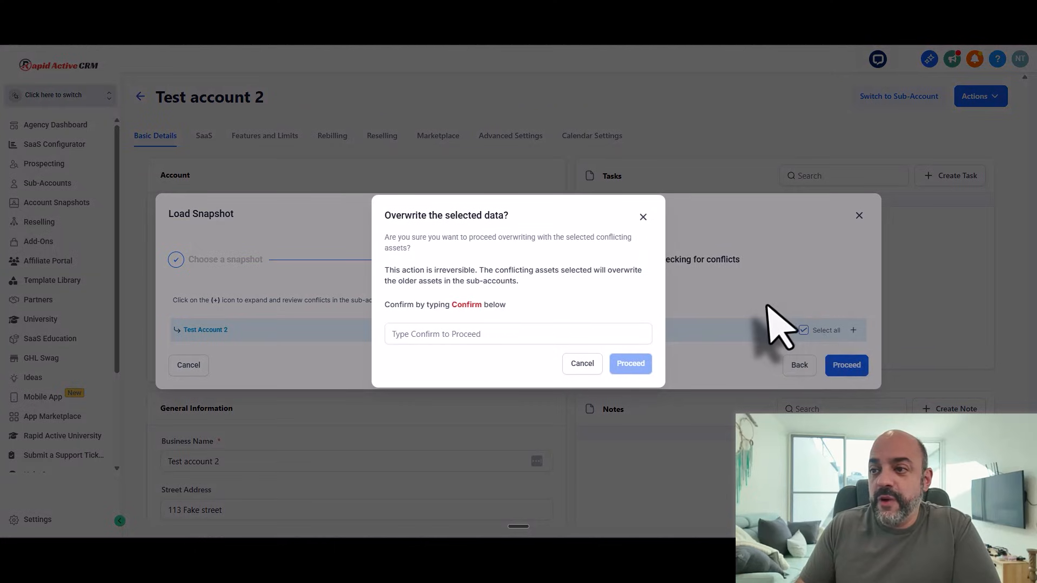
pyautogui.click(491, 334)
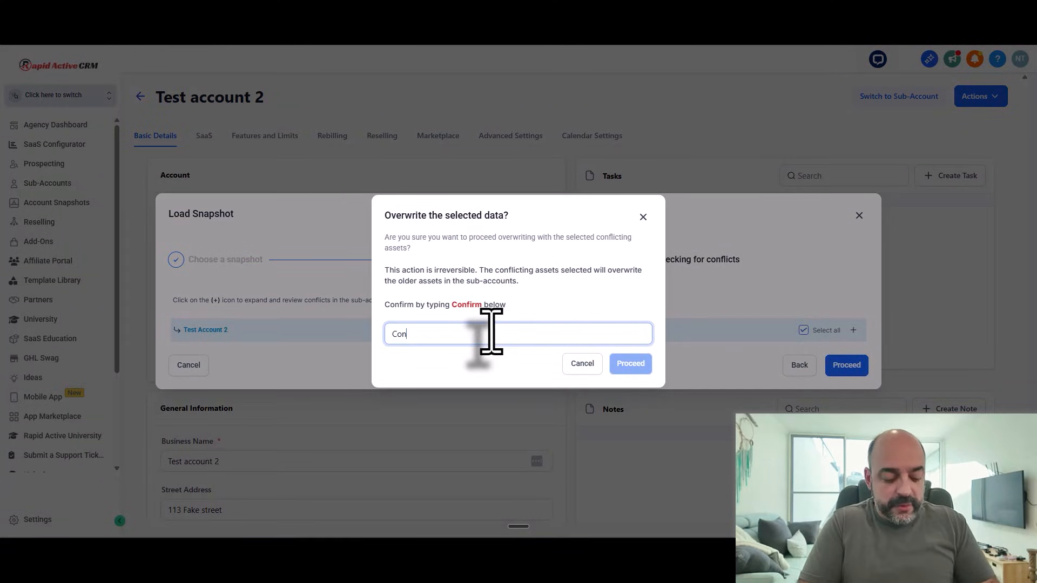
pyautogui.click(632, 365)
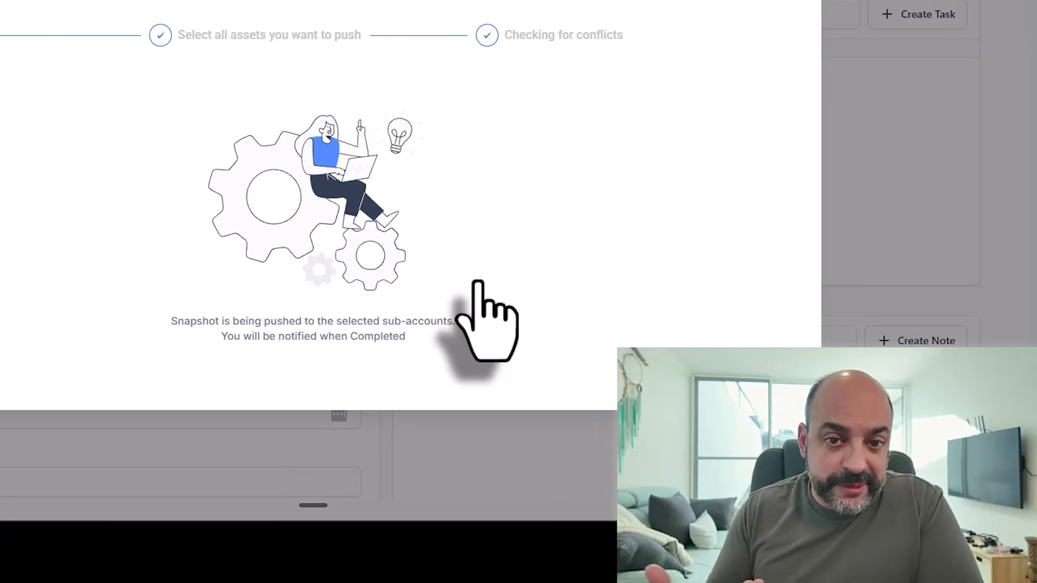
pyautogui.click(793, 2)
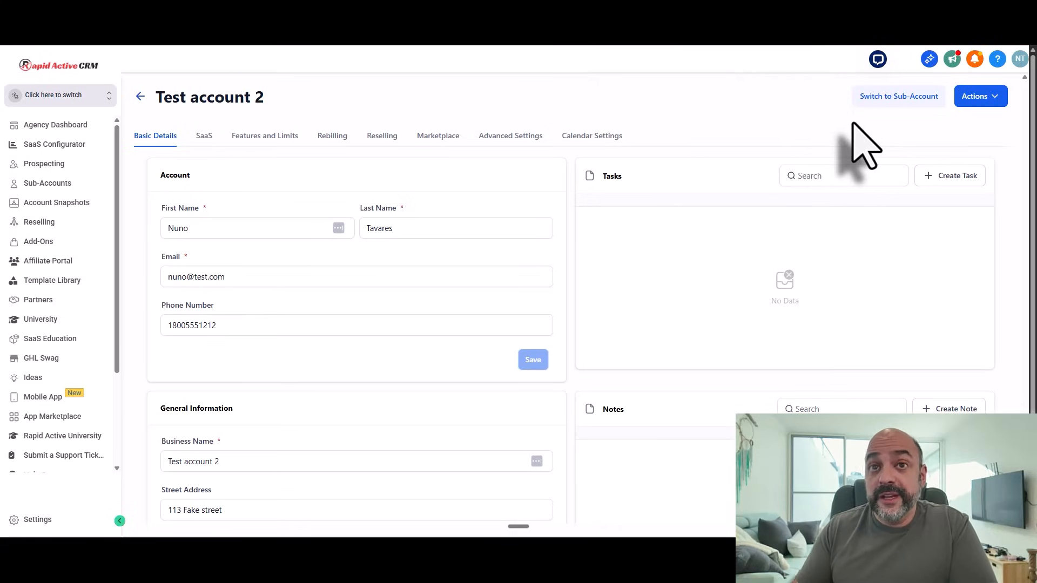
# Step: Switch into Test account 2 through the sub-account switcher to reach its Launchpad
pyautogui.click(70, 99)
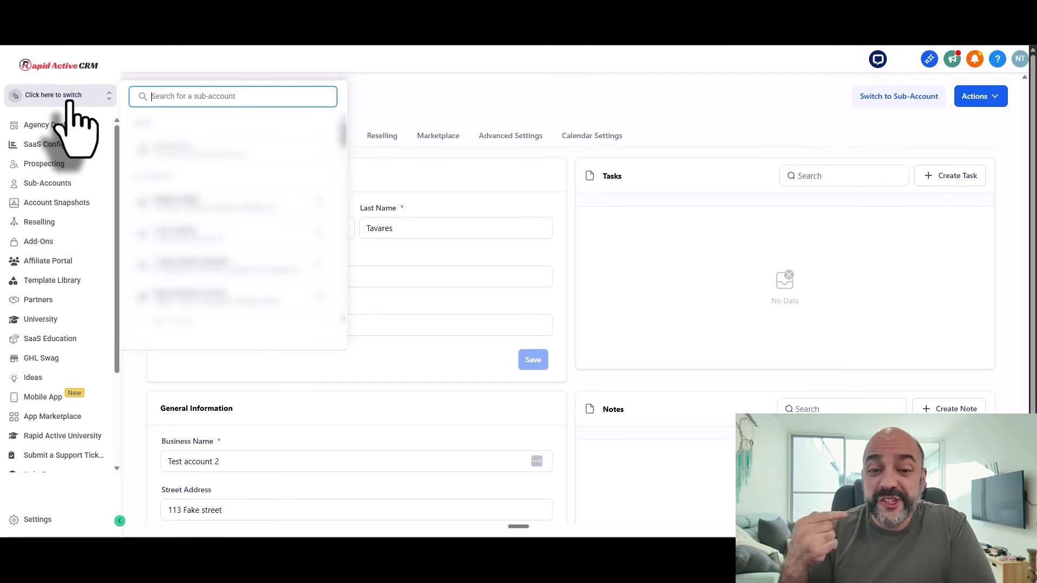
pyautogui.scroll(-1, 241, 220)
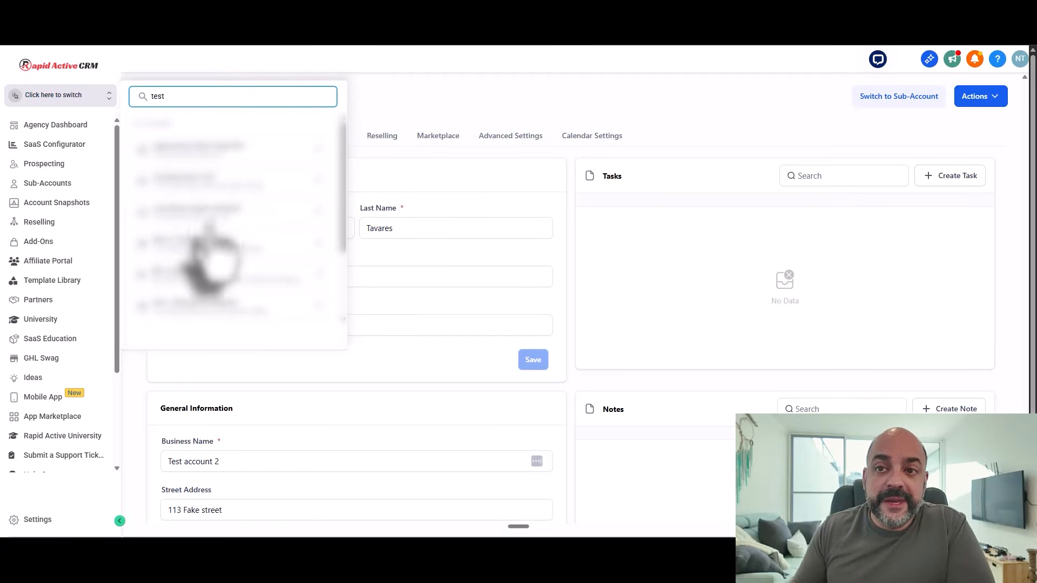
pyautogui.scroll(-5, 216, 256)
pyautogui.click(185, 285)
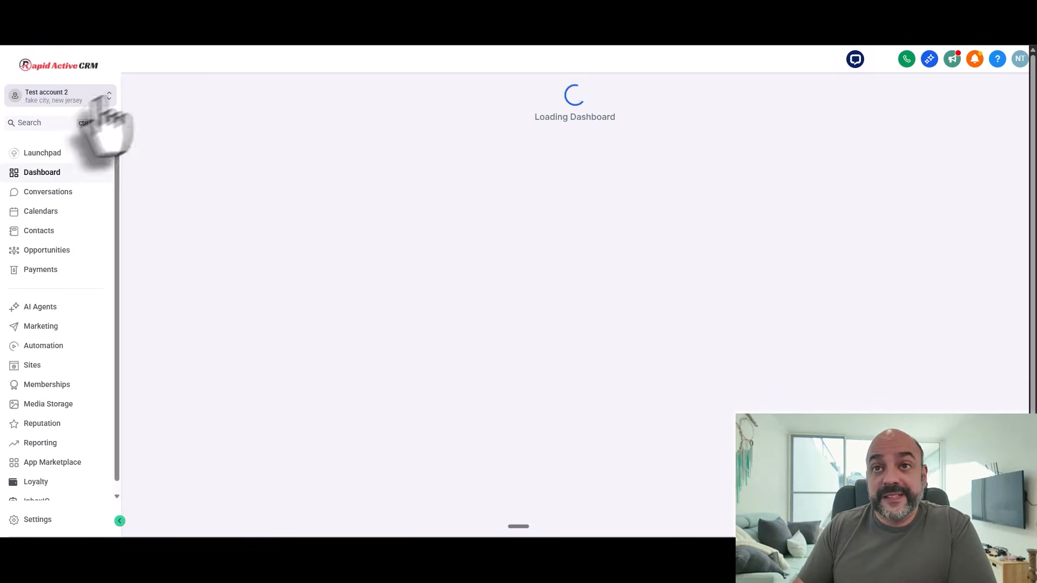
pyautogui.click(33, 95)
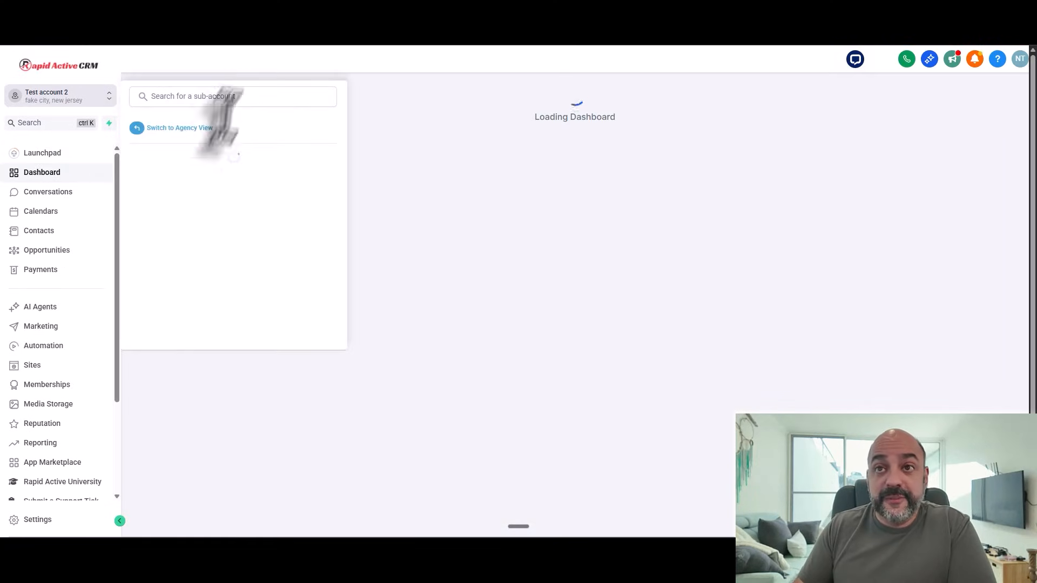
pyautogui.click(404, 60)
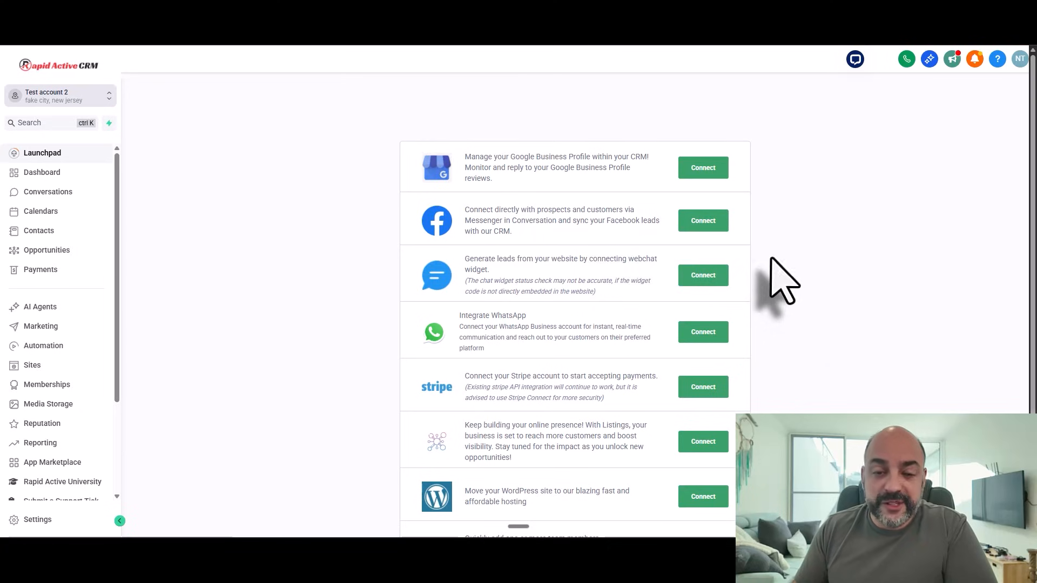
# Step: Review the Launchpad integrations, then start the Google Business Profile connection for Lead Connector
pyautogui.scroll(-2, 607, 290)
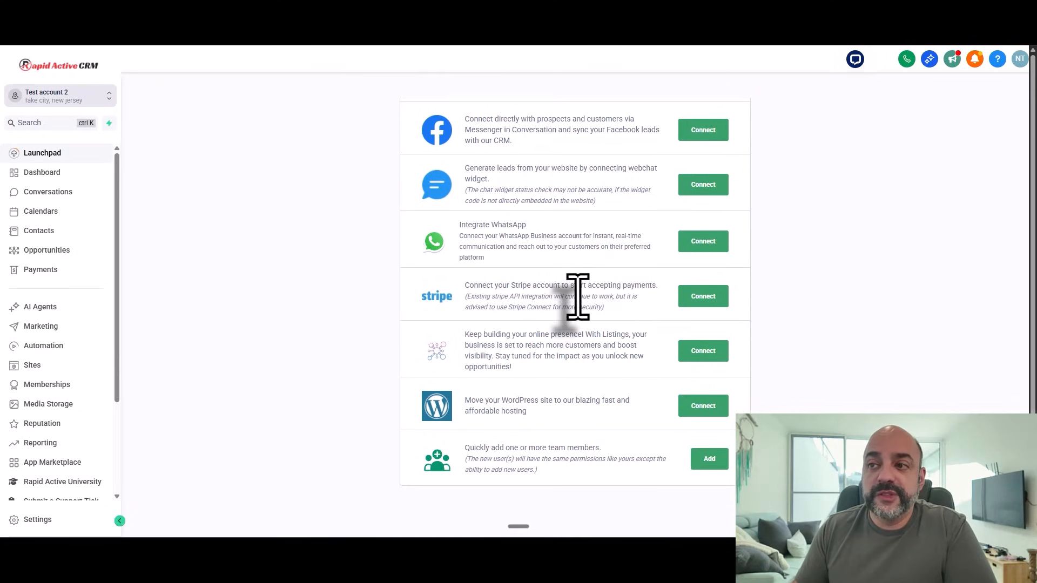
pyautogui.scroll(2, 702, 268)
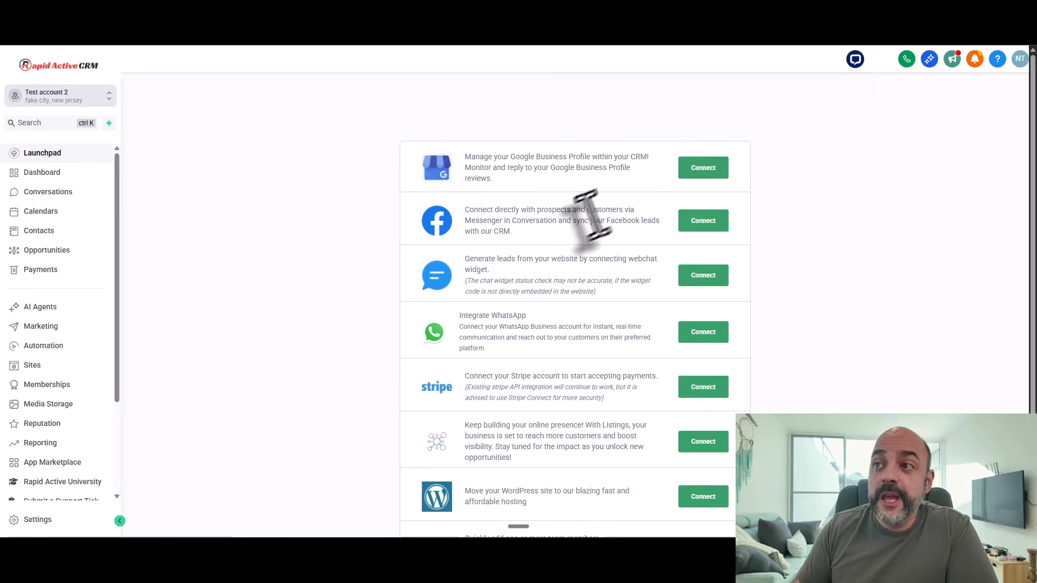
pyautogui.click(704, 170)
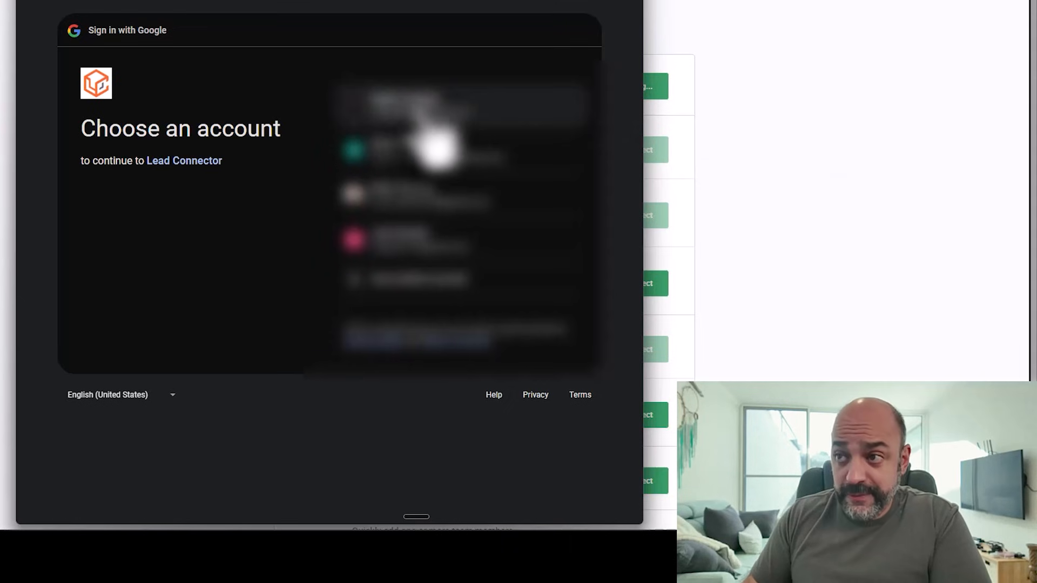
# Step: Sign in with the Google account, approve Lead Connector's access, and always allow pop-ups from the CRM site
pyautogui.click(526, 186)
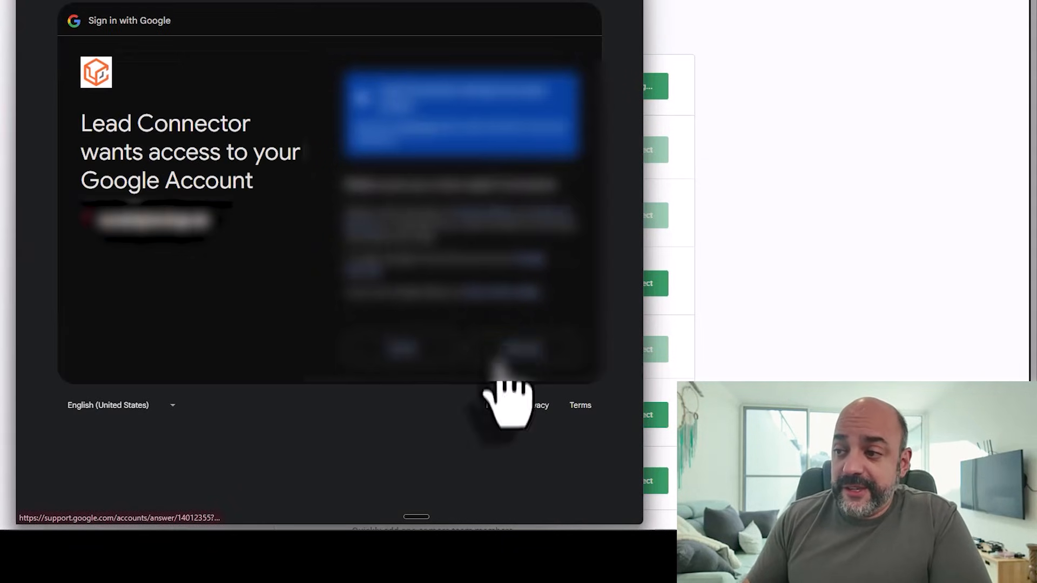
pyautogui.click(515, 354)
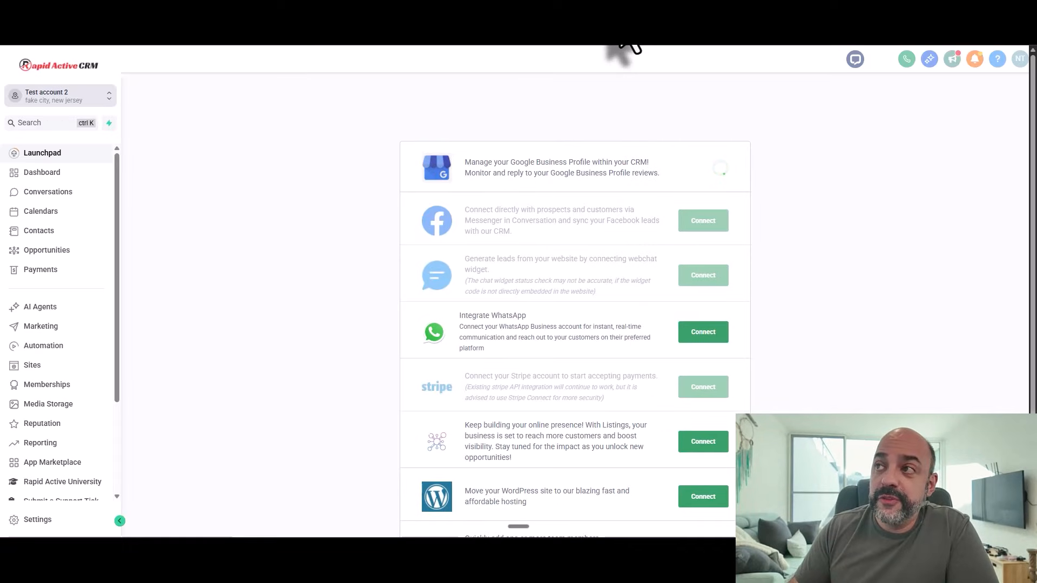
pyautogui.click(617, 13)
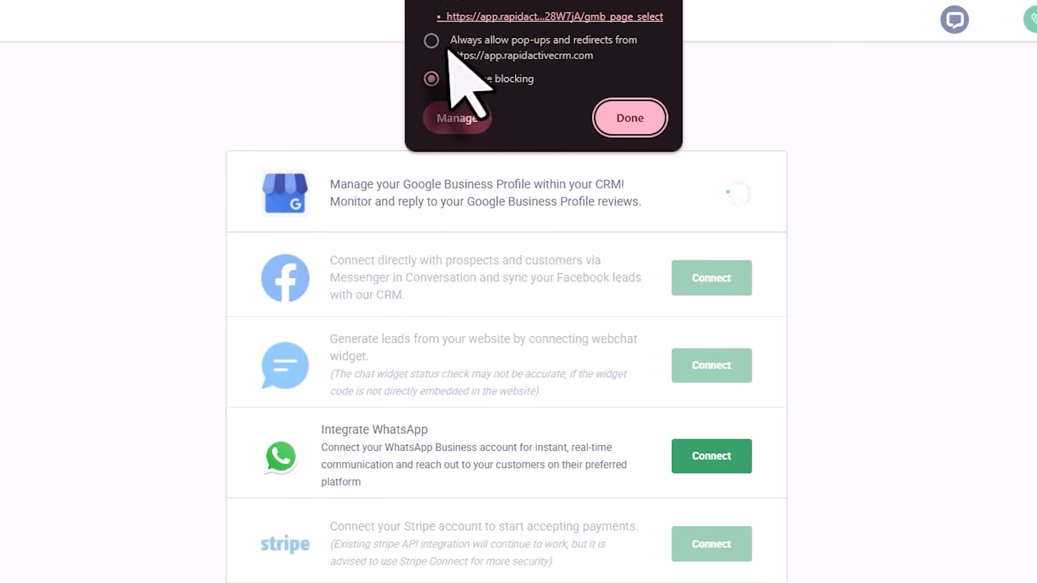
pyautogui.click(431, 41)
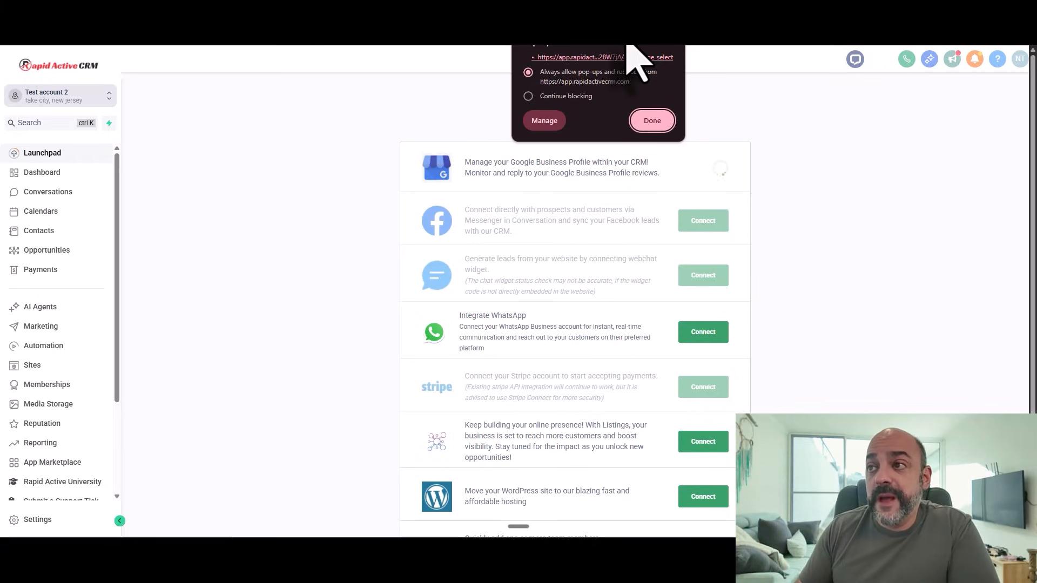
pyautogui.click(649, 120)
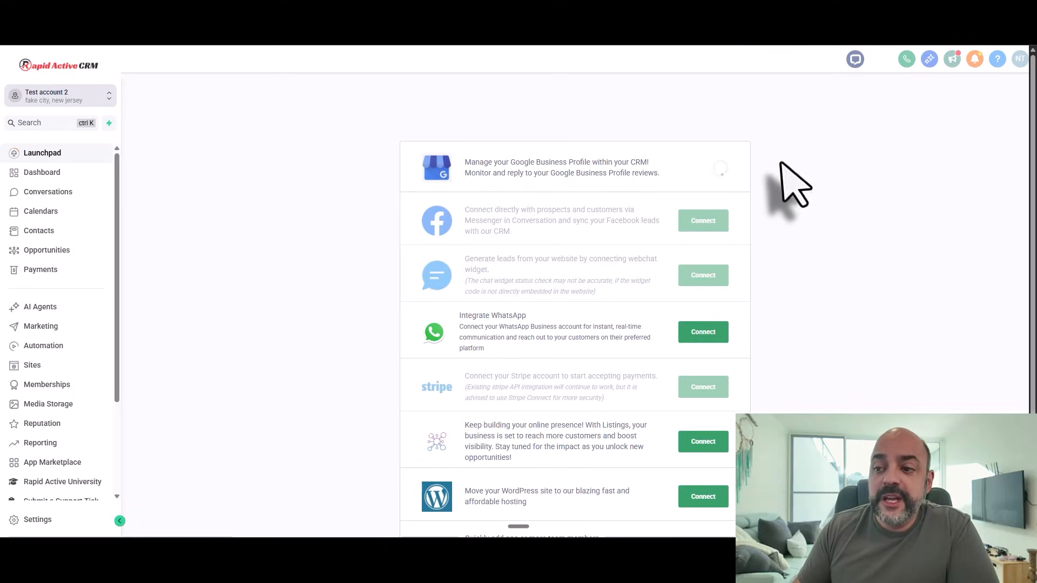
# Step: Reload the Launchpad and restart the Google Business Profile connection
pyautogui.scroll(-2, 756, 324)
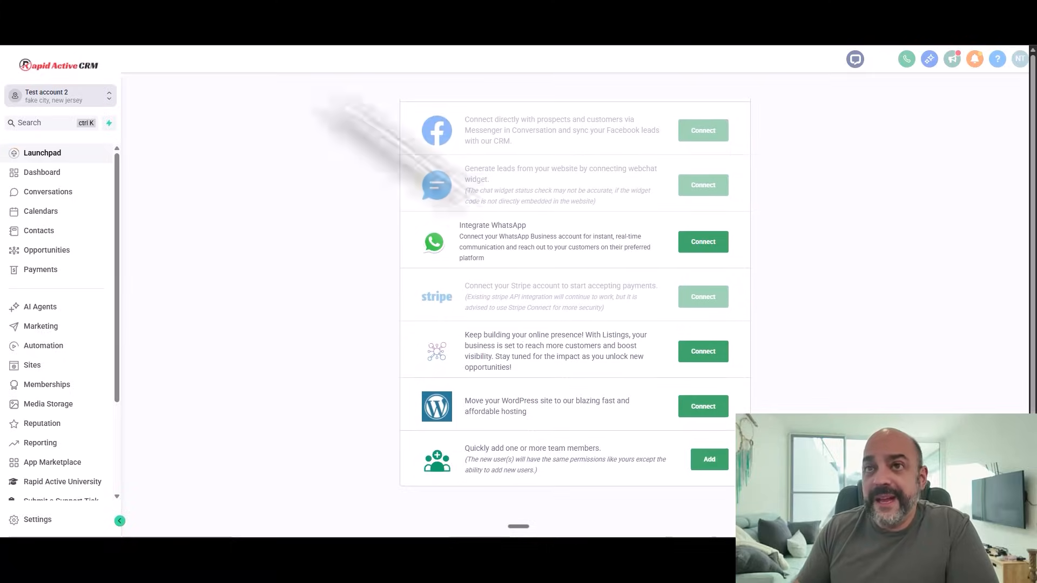
pyautogui.scroll(2, 432, 206)
pyautogui.click(46, 46)
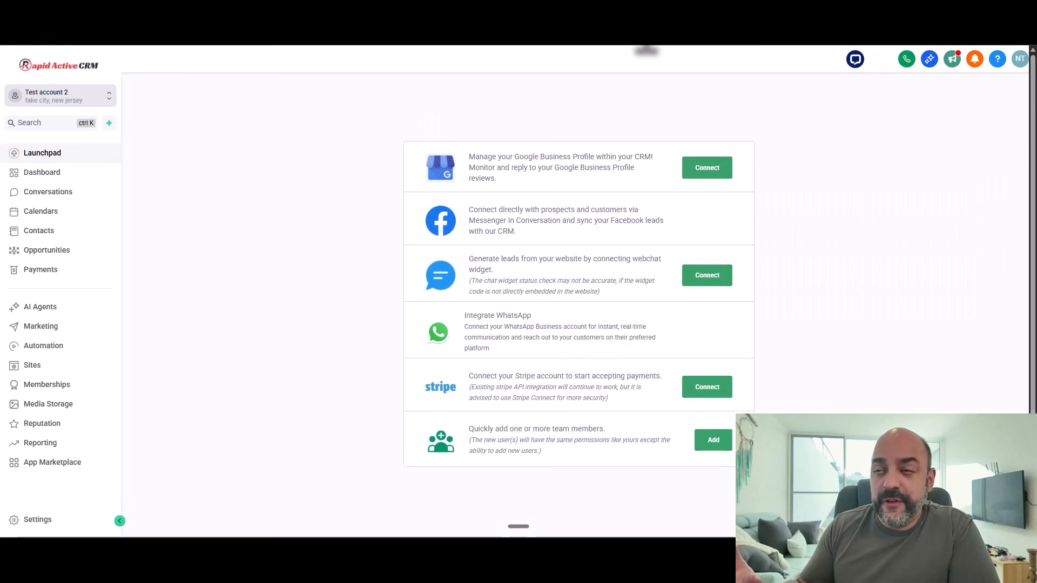
pyautogui.click(703, 168)
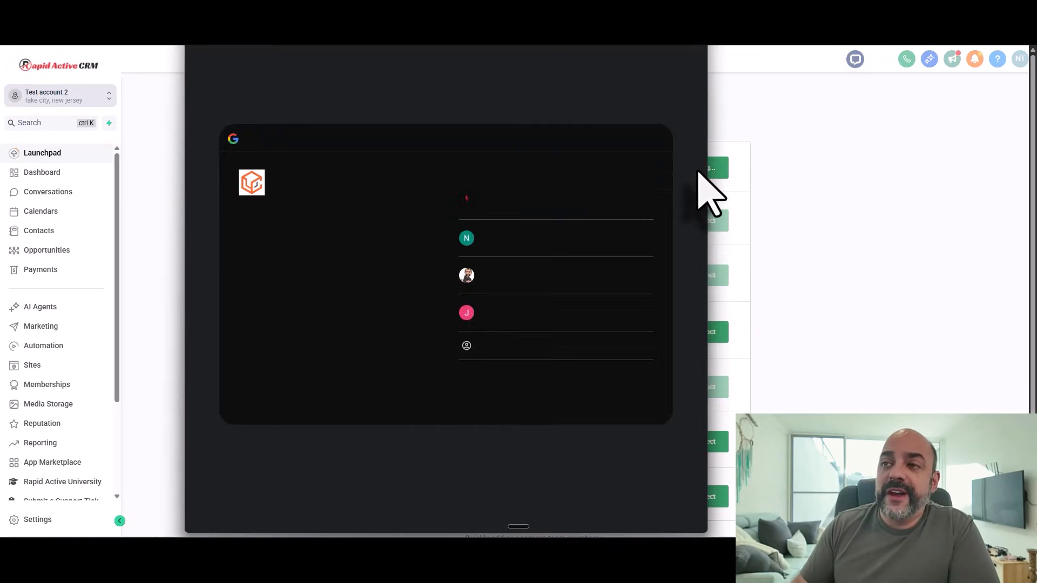
# Step: Sign in with the chosen Google account, grant Lead Connector access, and close the Business Profile page picker
pyautogui.click(563, 193)
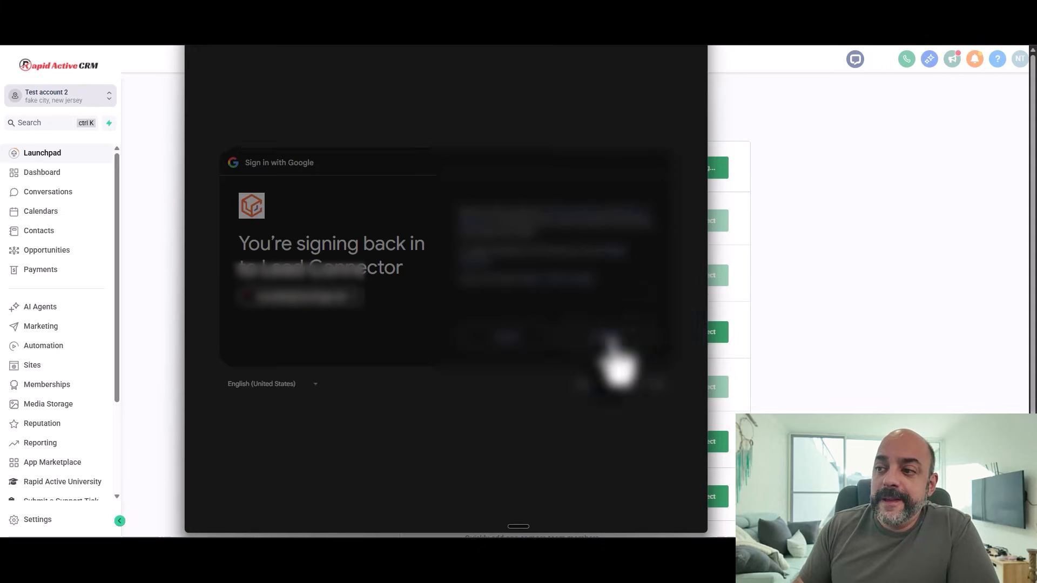
pyautogui.click(608, 399)
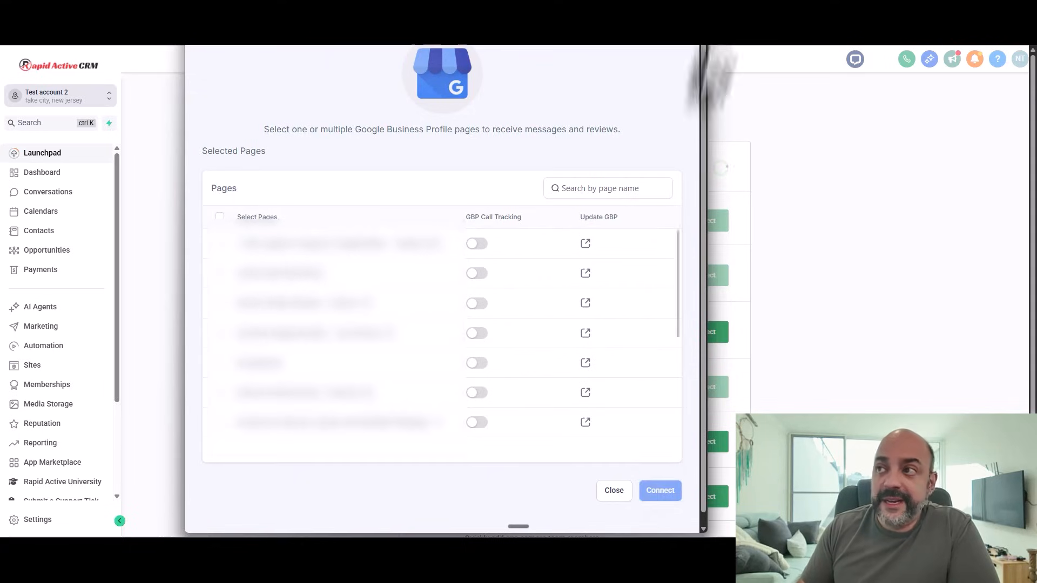
pyautogui.click(697, 7)
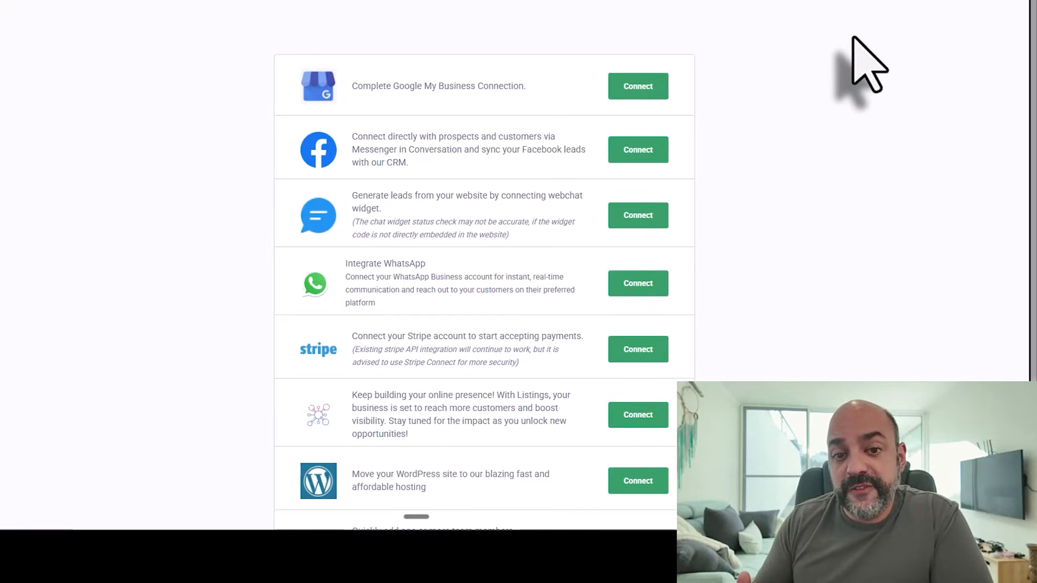
# Step: Begin the Facebook connection, acknowledging the permissions reminder and going through LeadConnector's reconnect prompt
pyautogui.click(643, 216)
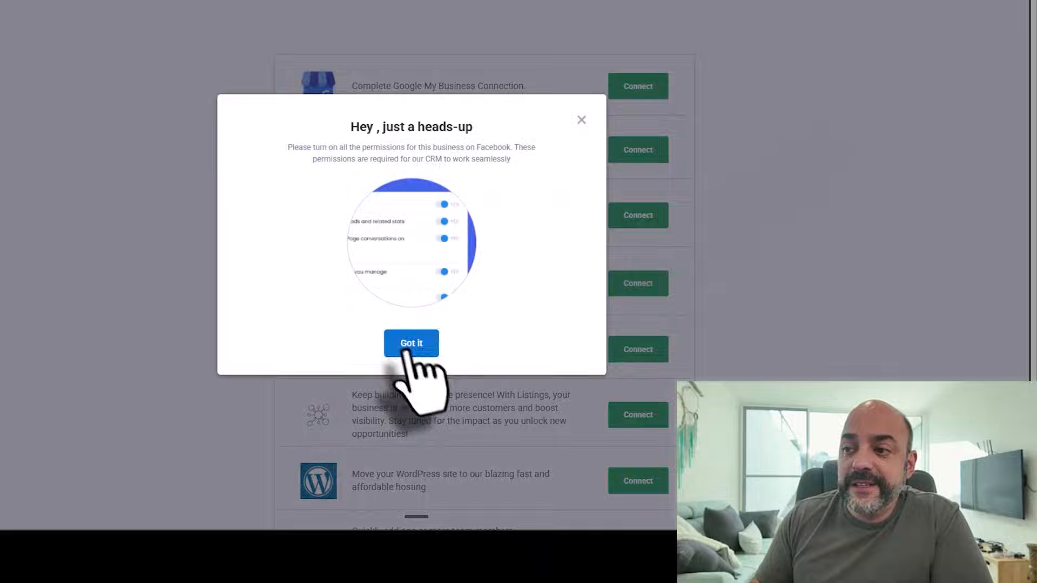
pyautogui.click(410, 345)
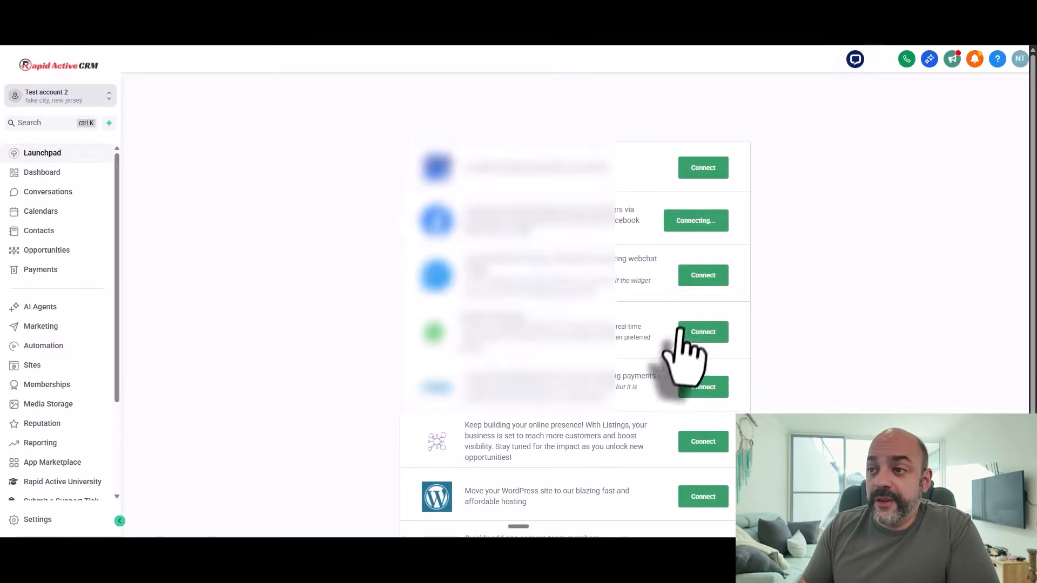
pyautogui.scroll(-1, 462, 220)
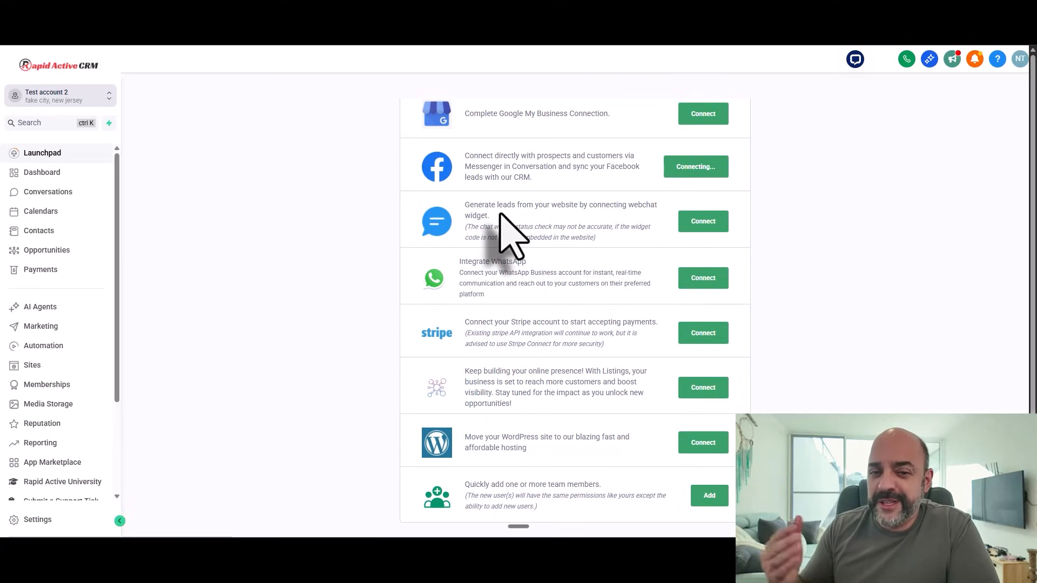
pyautogui.scroll(-1, 551, 250)
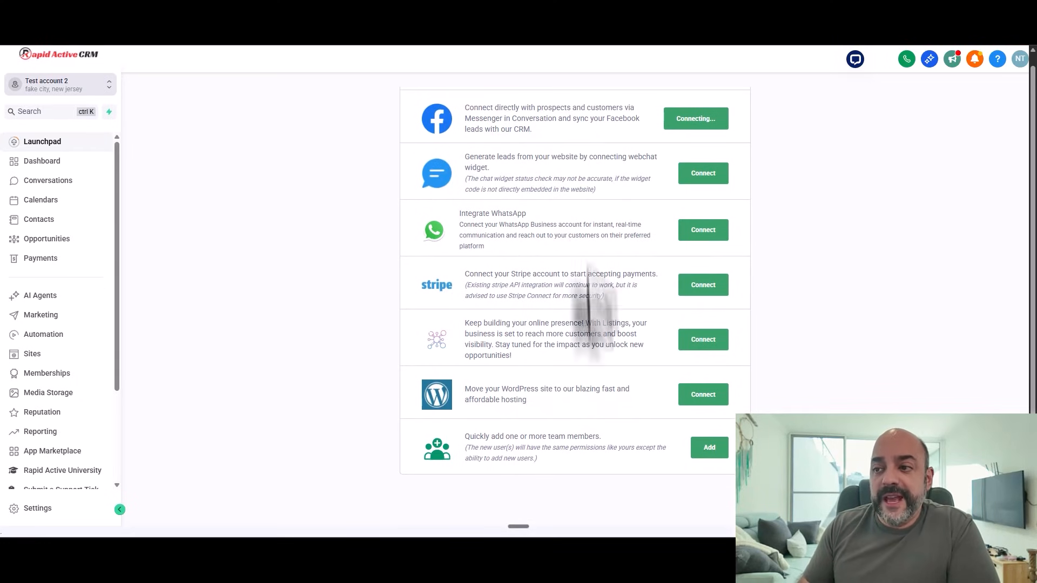
pyautogui.click(709, 451)
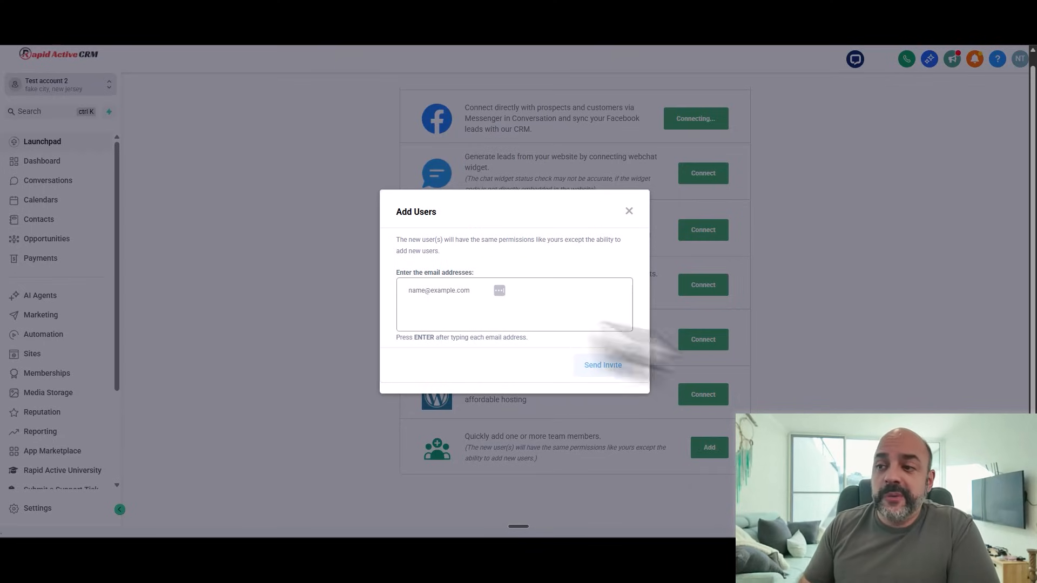
pyautogui.click(452, 290)
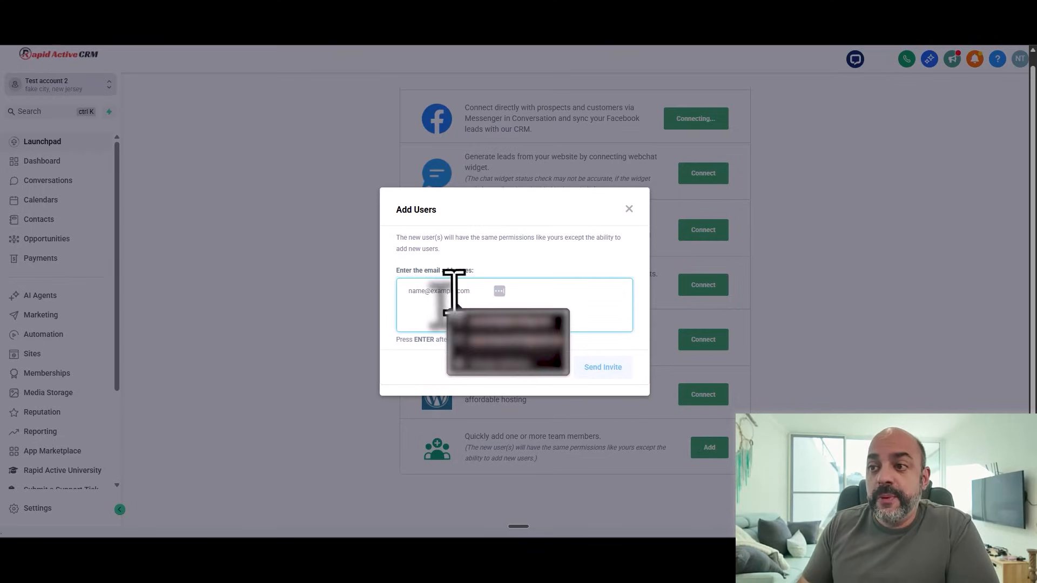
pyautogui.click(497, 347)
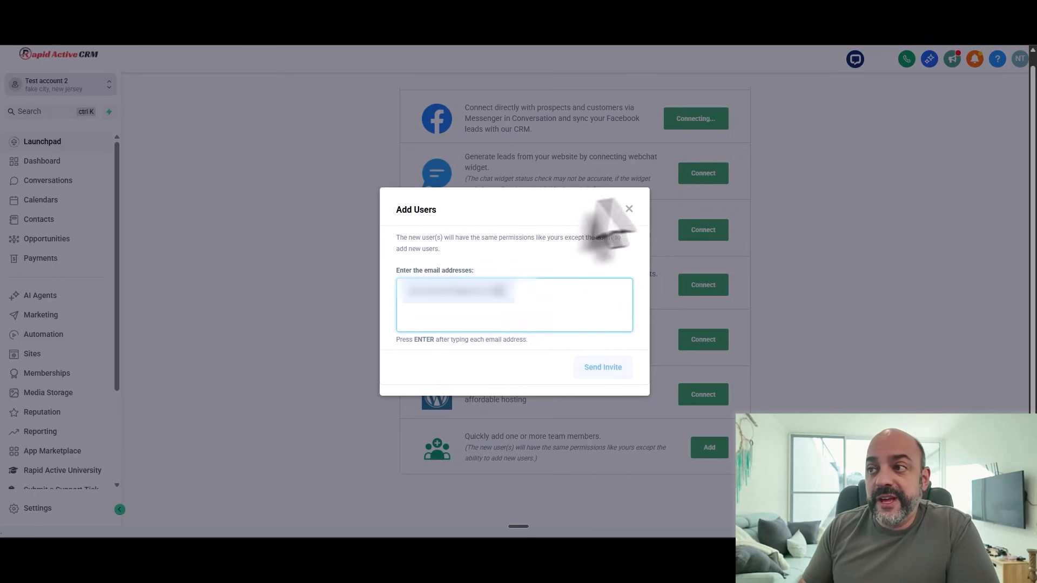
pyautogui.click(630, 209)
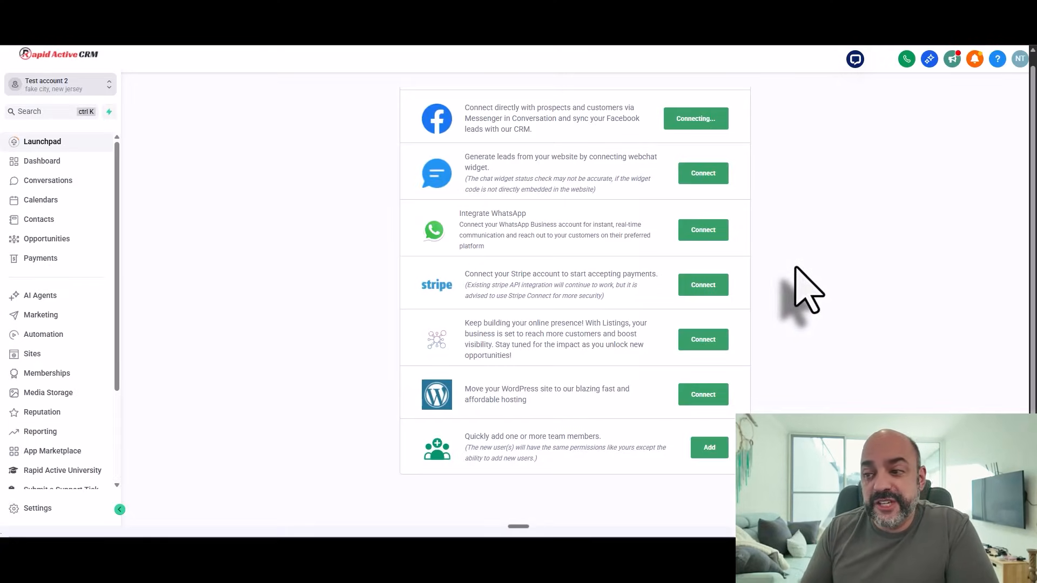
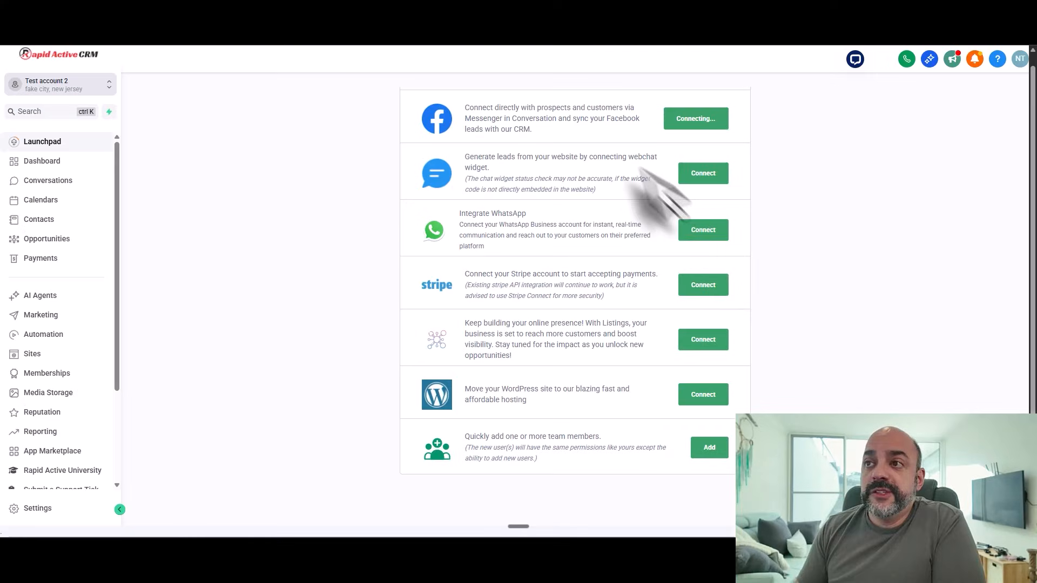
# Step: Open the sub-account Settings and go to the Domains & URL Redirects page
pyautogui.scroll(2, 442, 180)
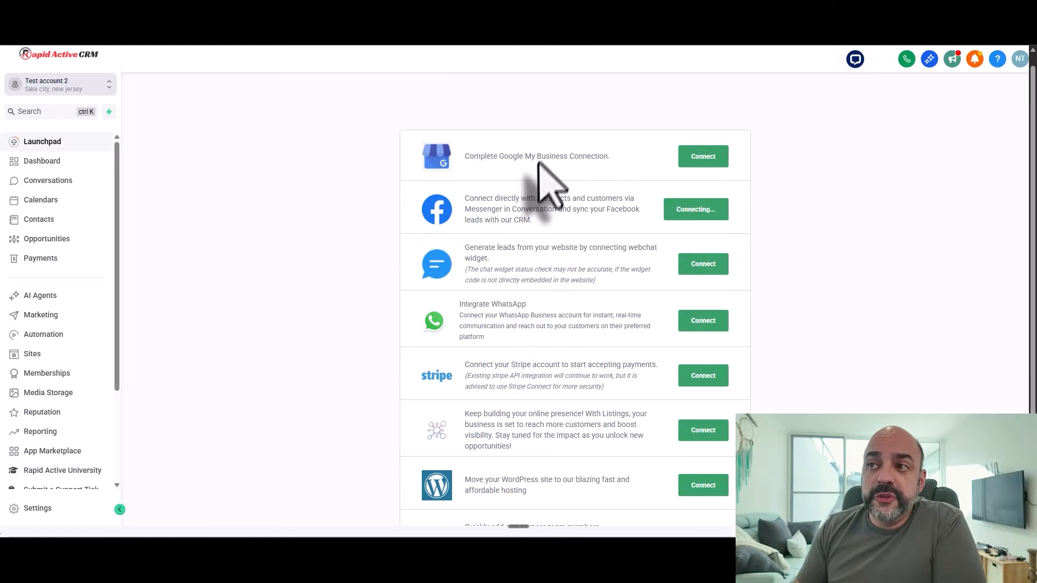
pyautogui.scroll(-2, 549, 179)
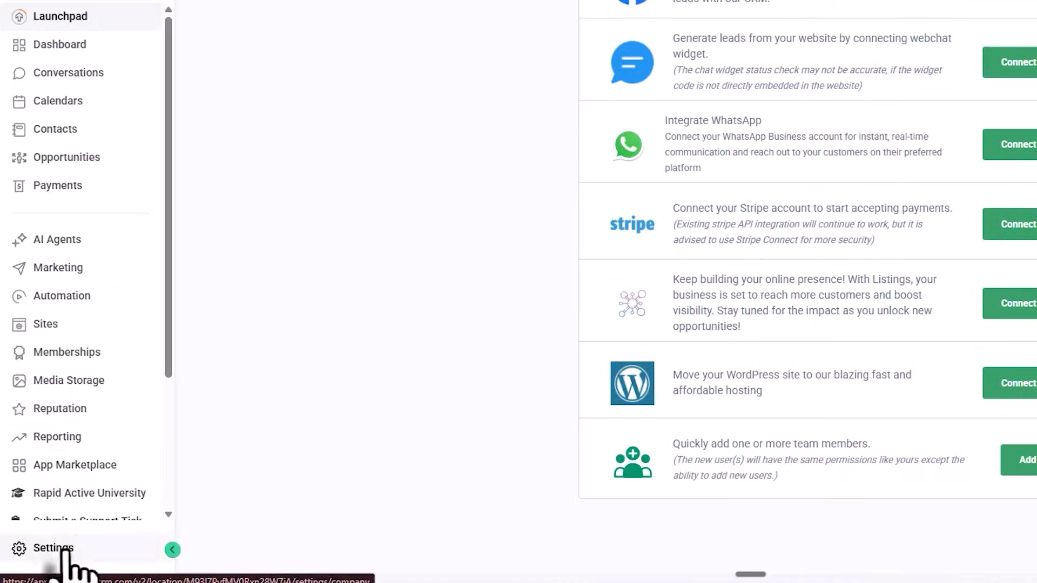
pyautogui.click(67, 548)
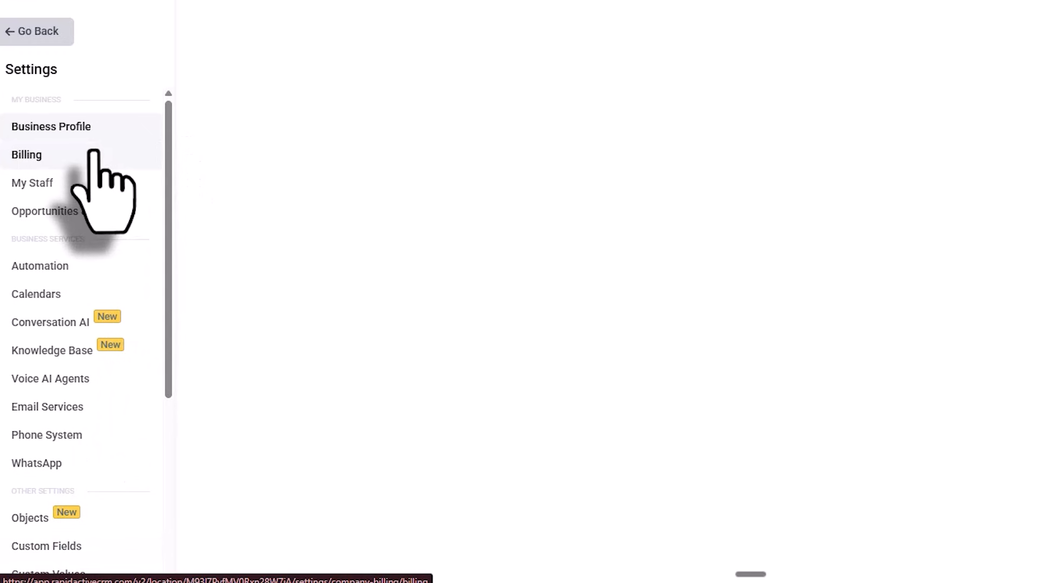
pyautogui.scroll(-6, 92, 162)
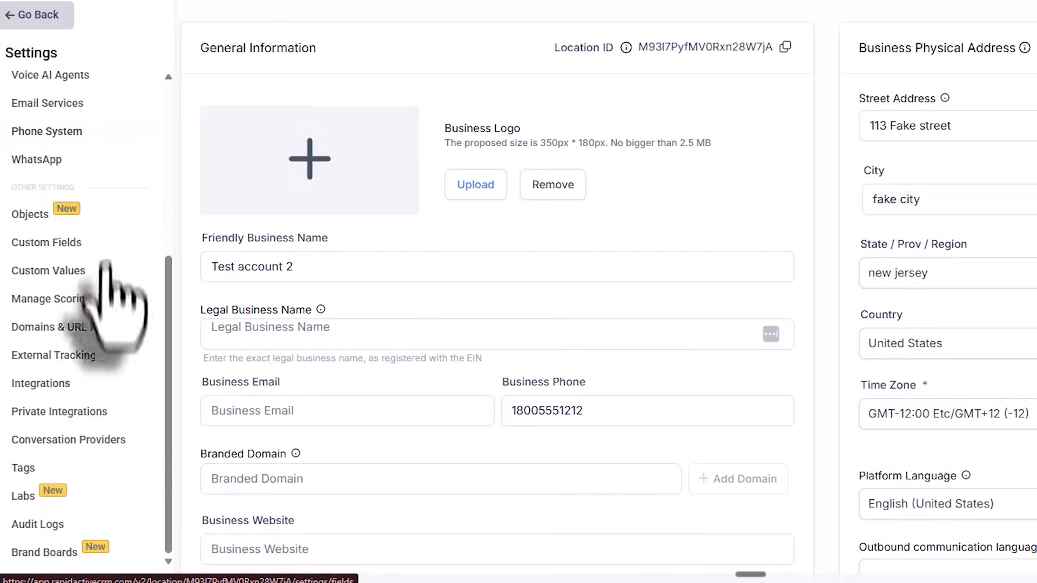
pyautogui.click(113, 326)
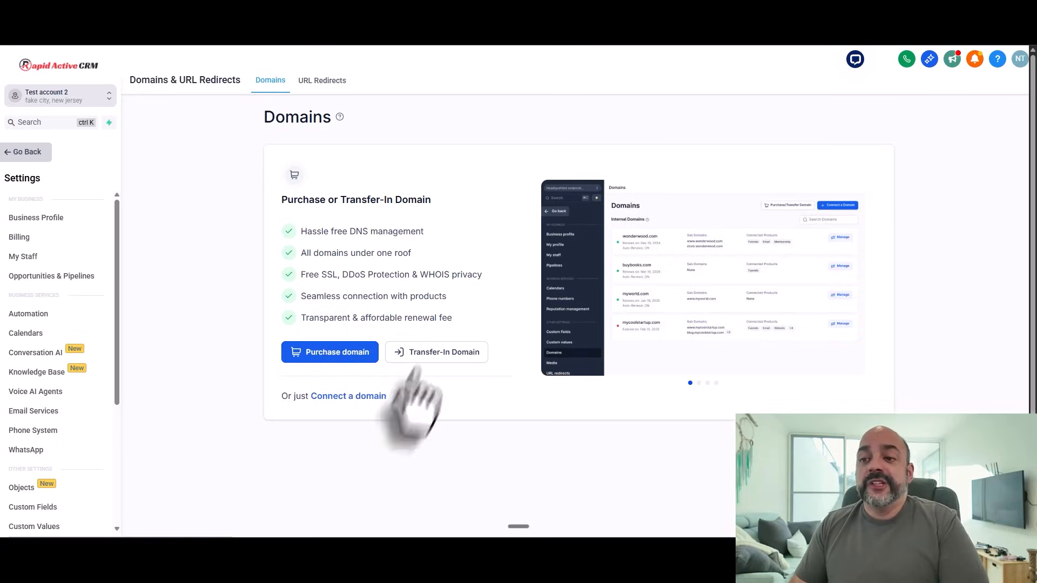
# Step: Choose Connect a domain, then Connect on the Email row to reach the Add new domain form
pyautogui.click(367, 398)
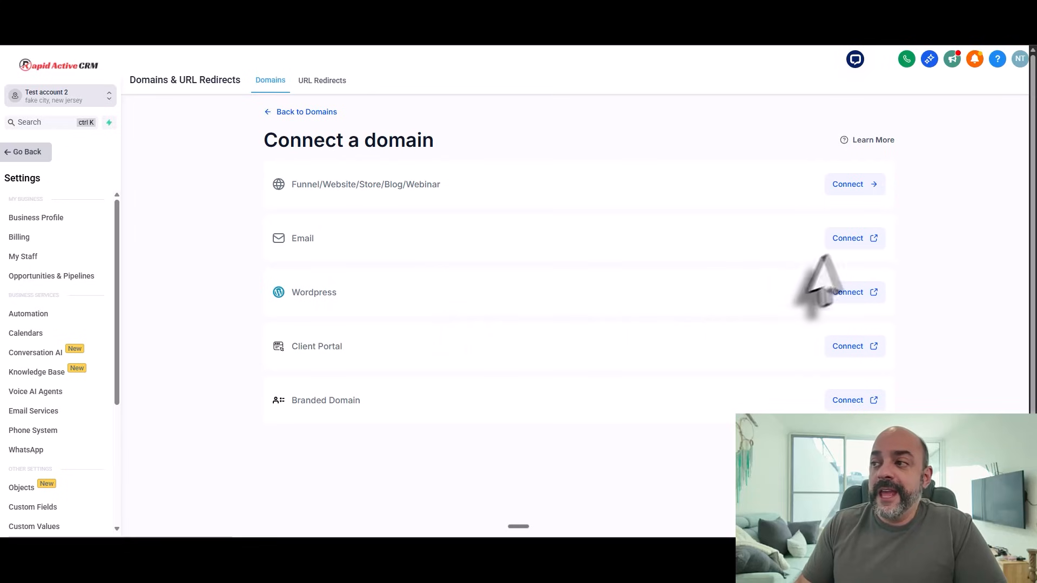
pyautogui.click(845, 240)
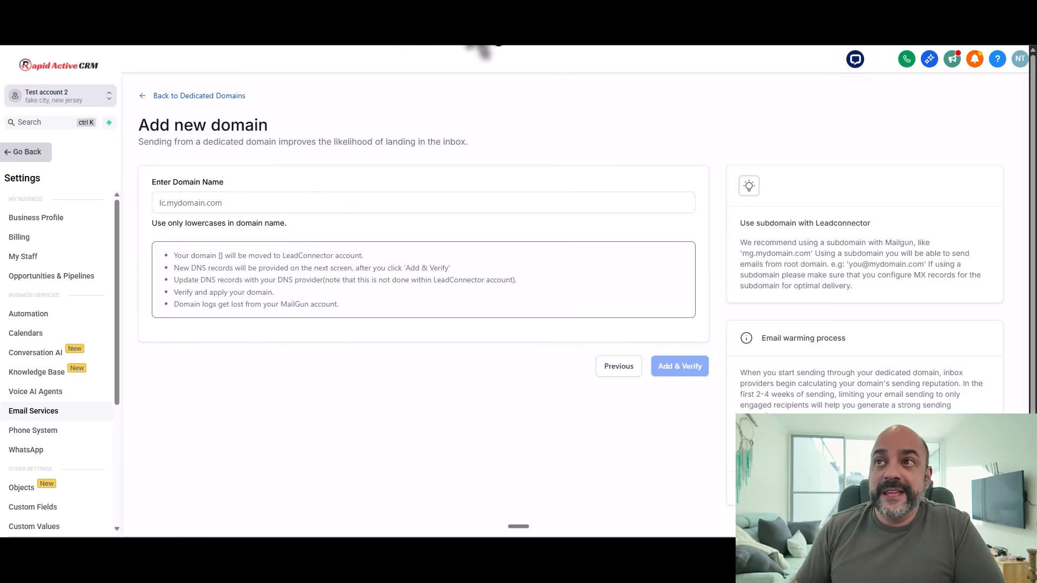
pyautogui.moveTo(593, 2); pyautogui.dragTo(559, 206)
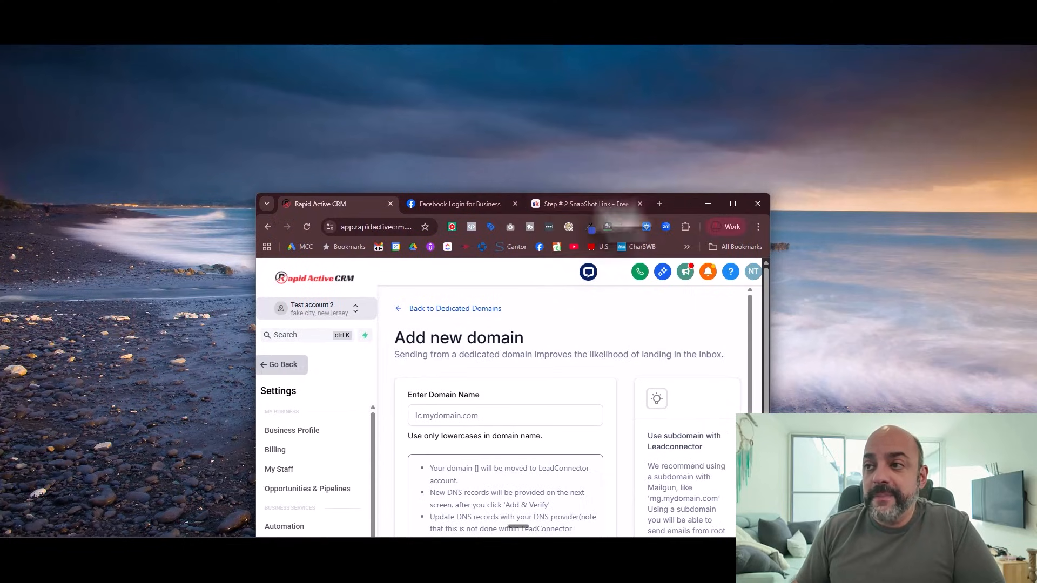
pyautogui.click(733, 204)
pyautogui.moveTo(659, 2); pyautogui.dragTo(634, 123)
pyautogui.click(709, 123)
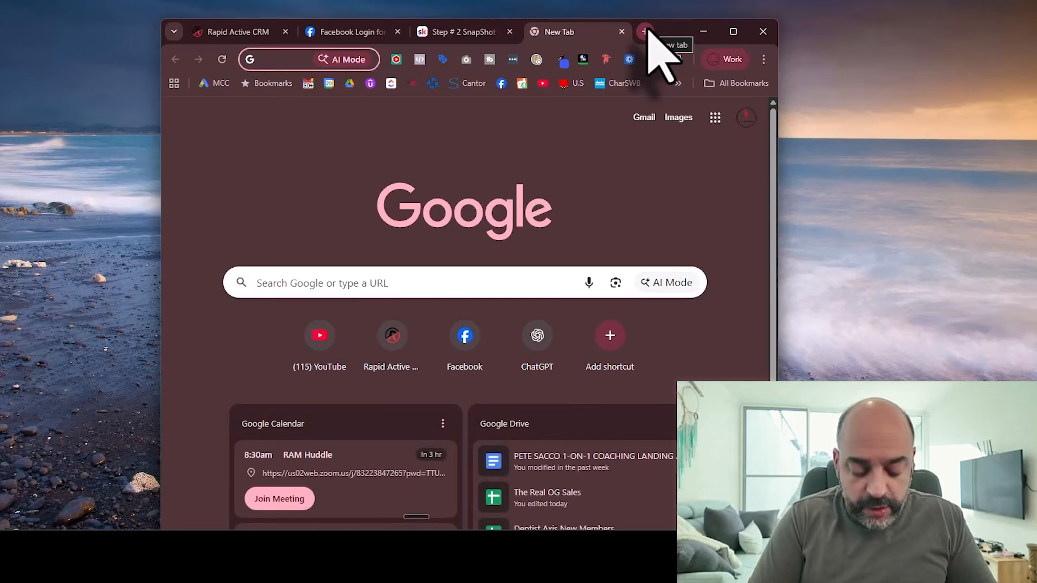
pyautogui.write('nunom')
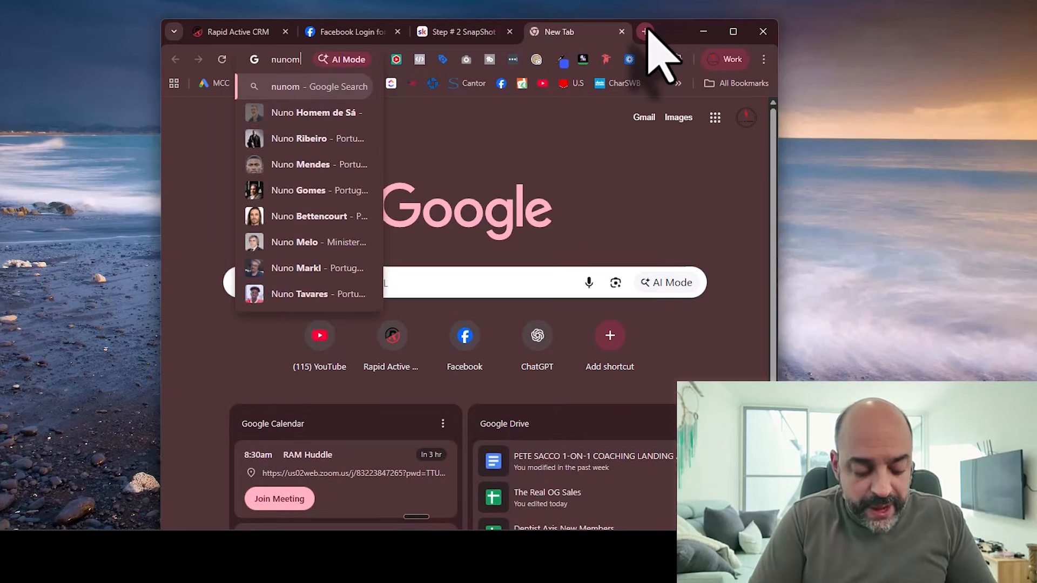
pyautogui.write('tavares.com')
pyautogui.press('Return')
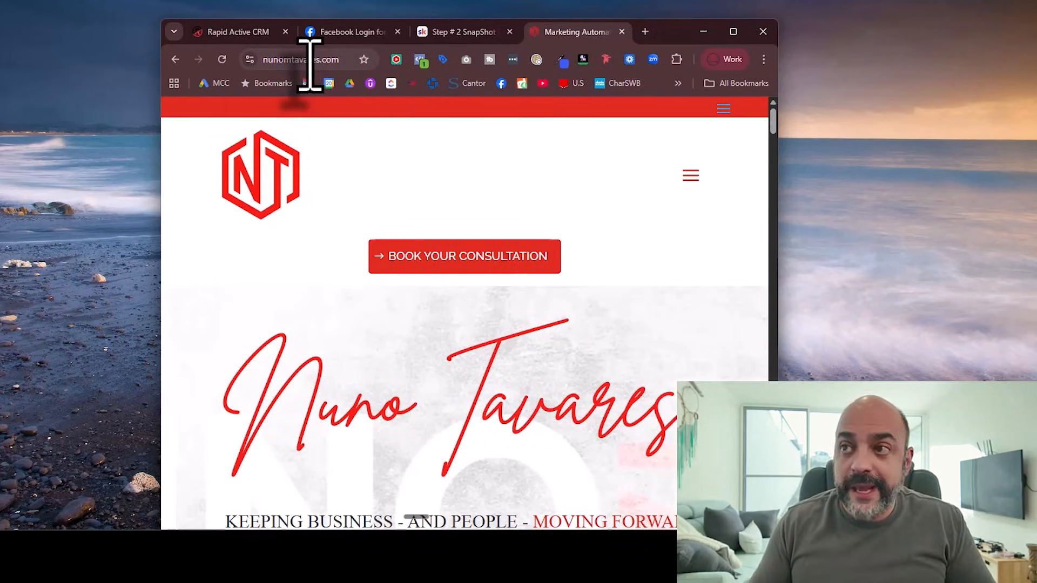
pyautogui.click(264, 60)
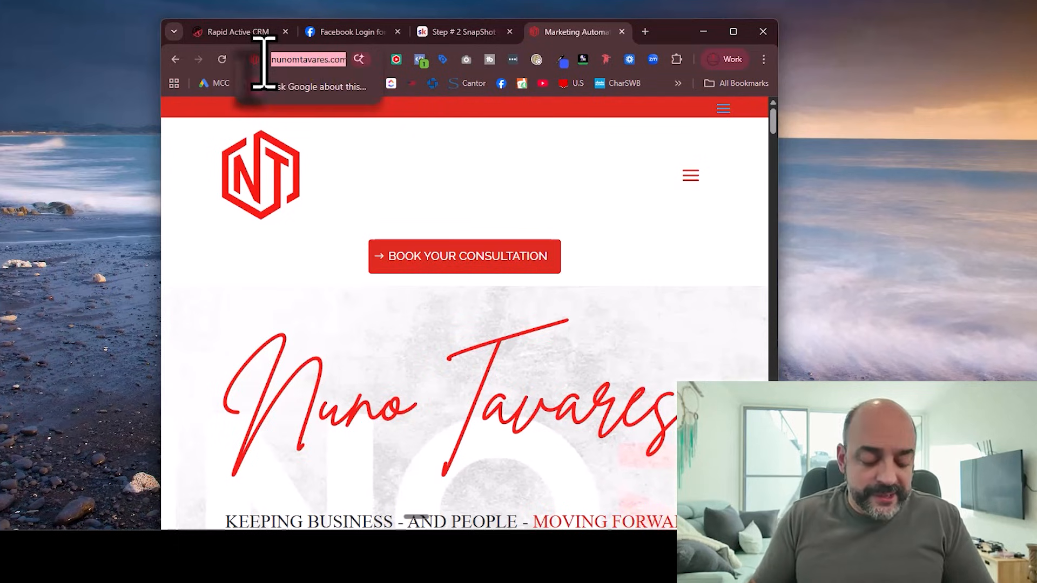
pyautogui.click(275, 59)
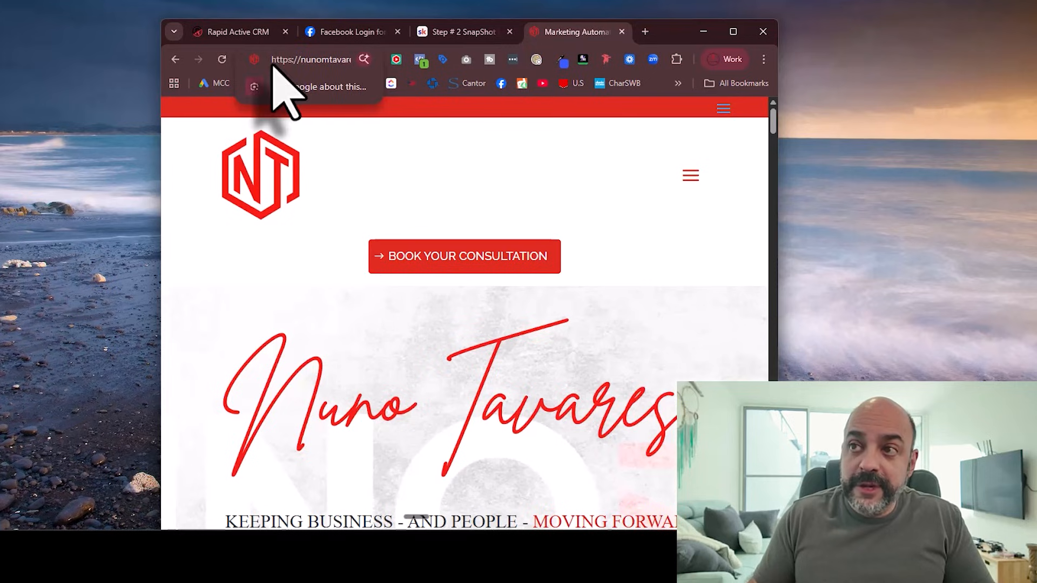
pyautogui.moveTo(301, 59); pyautogui.dragTo(206, 57)
pyautogui.write('lc.')
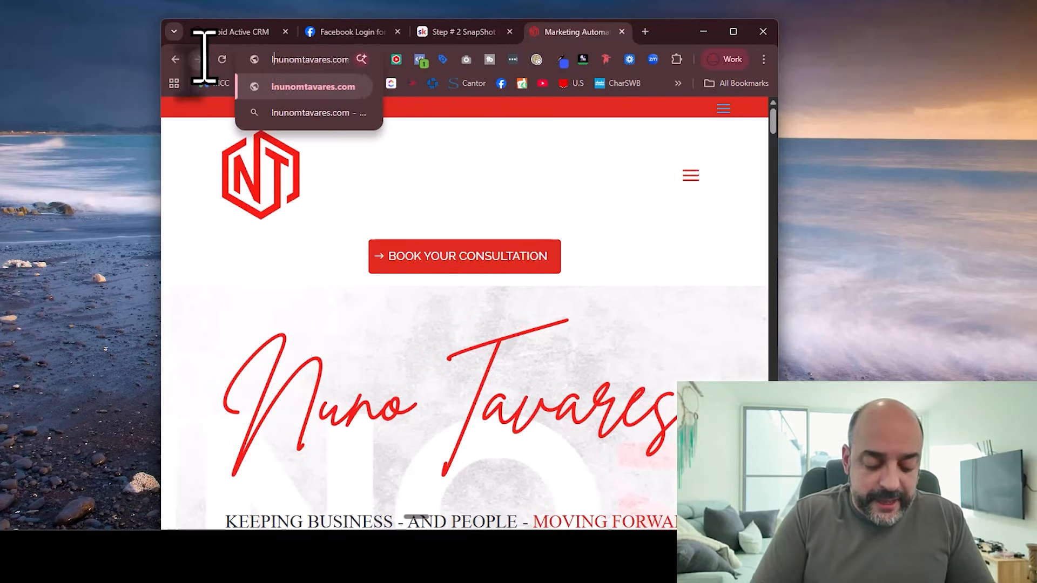
pyautogui.press('BackSpace')
pyautogui.press('BackSpace')
pyautogui.write('go.')
pyautogui.press('BackSpace')
pyautogui.press('BackSpace')
pyautogui.press('BackSpace')
pyautogui.press('BackSpace')
pyautogui.write('mail.')
pyautogui.press('BackSpace')
pyautogui.press('BackSpace')
pyautogui.press('BackSpace')
pyautogui.press('BackSpace')
pyautogui.press('BackSpace')
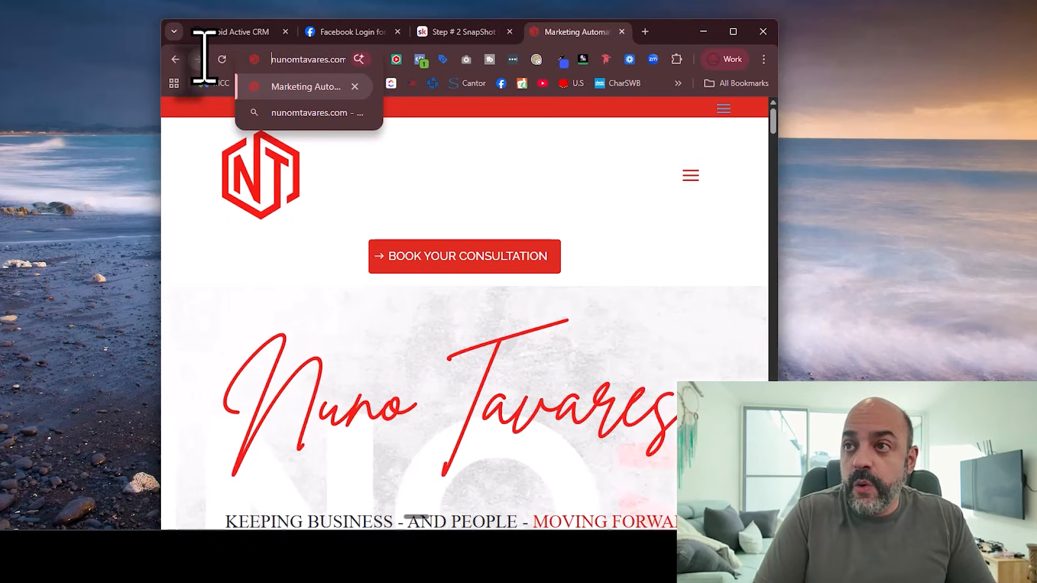
pyautogui.write('replies.')
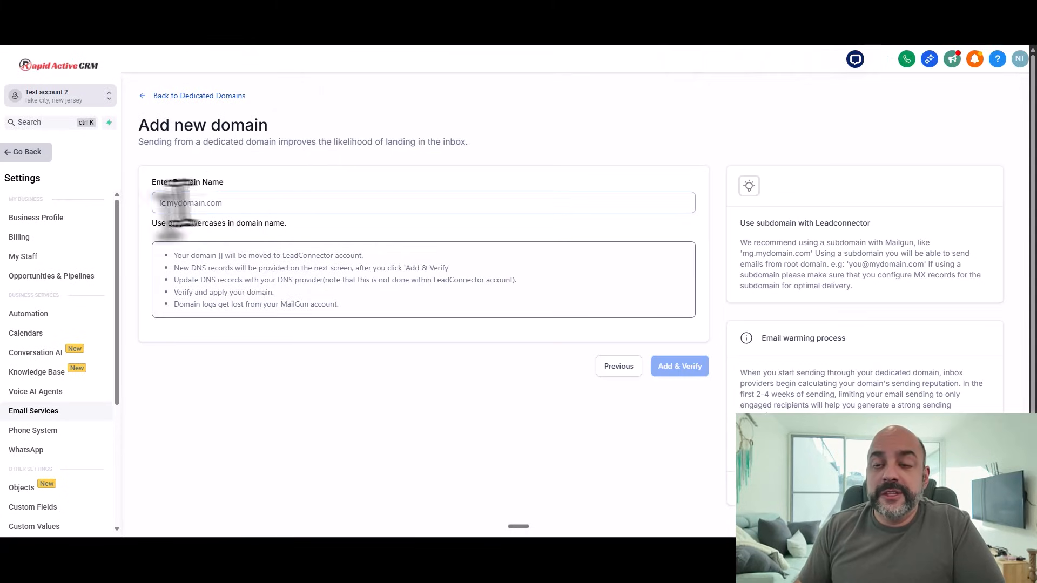
# Step: In a new tab, search Google for cloudflare, open cloudflare.com and dismiss the cookie banner
pyautogui.click(185, 204)
pyautogui.click(400, 26)
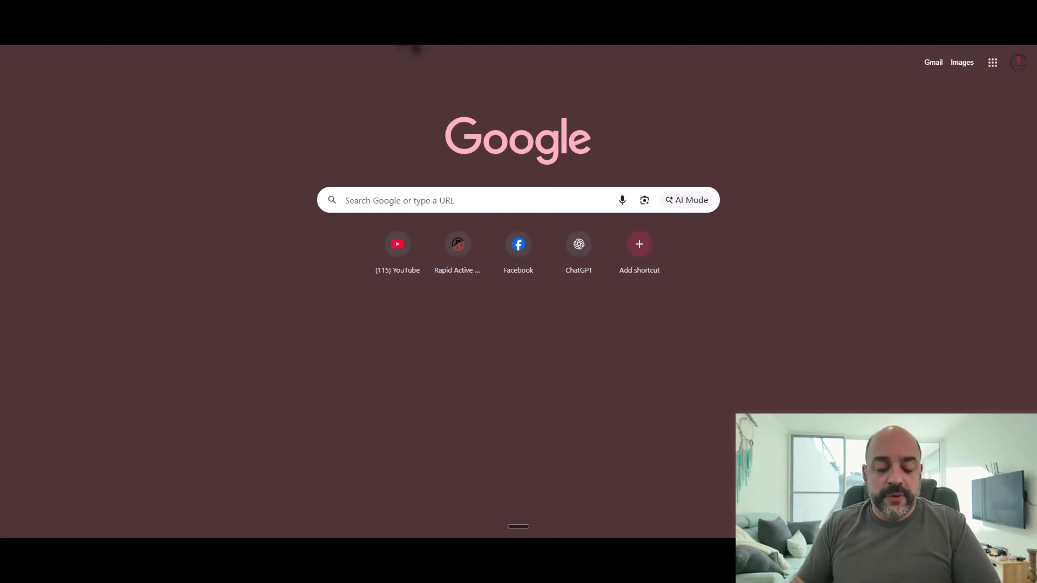
pyautogui.write('cloudflar')
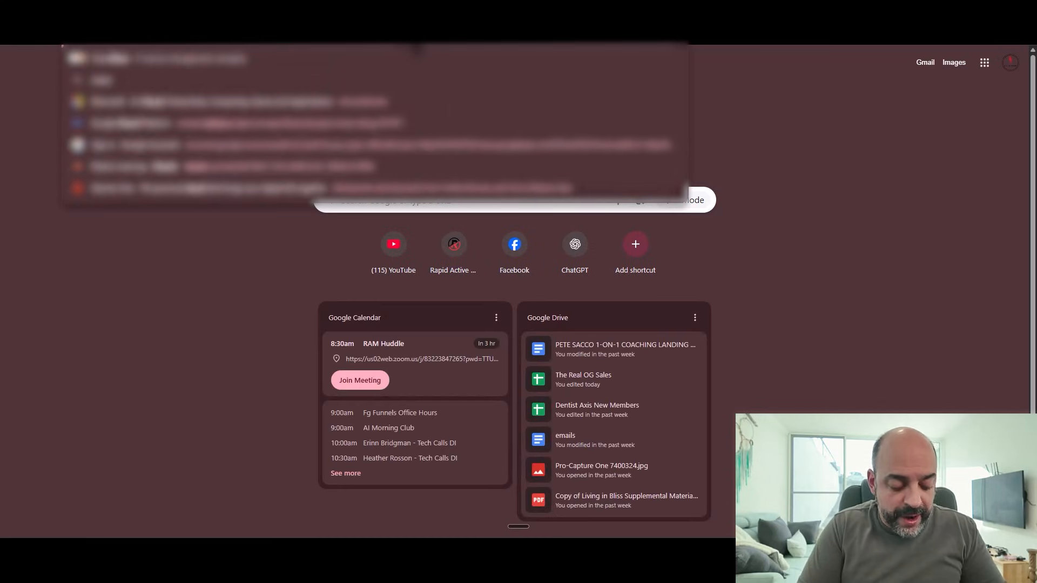
pyautogui.write('e')
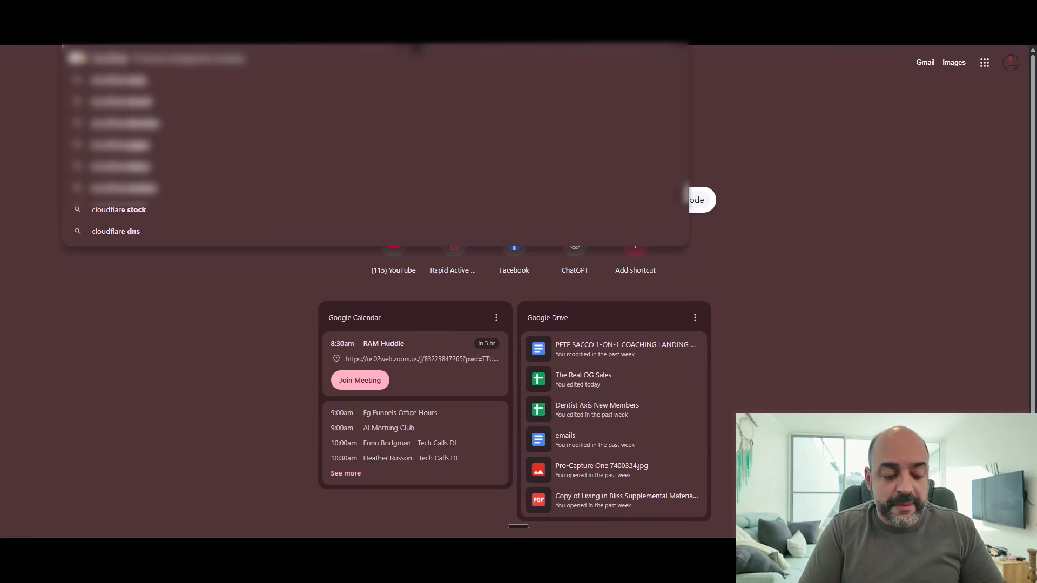
pyautogui.press('Return')
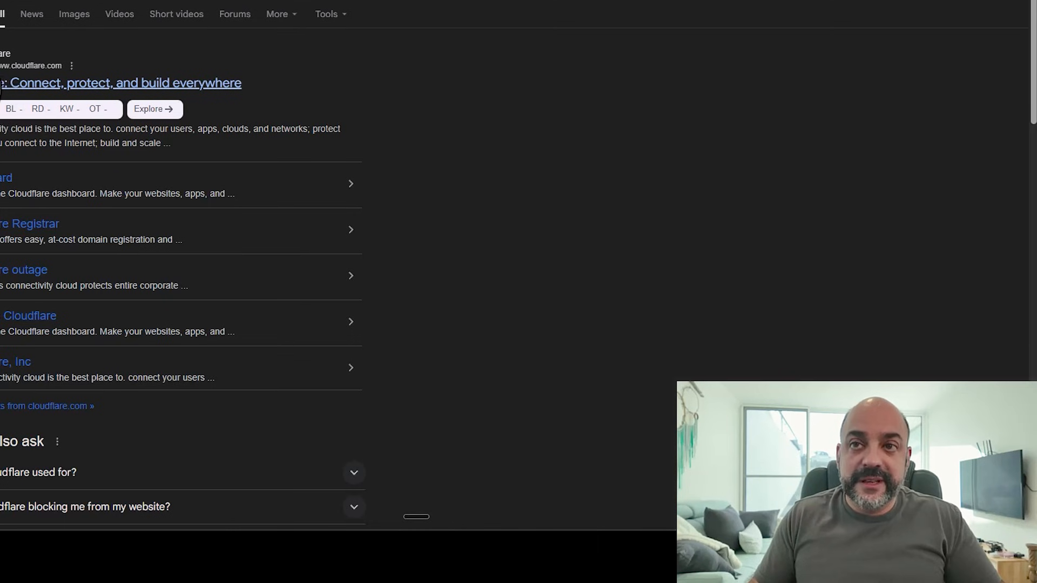
pyautogui.click(341, 115)
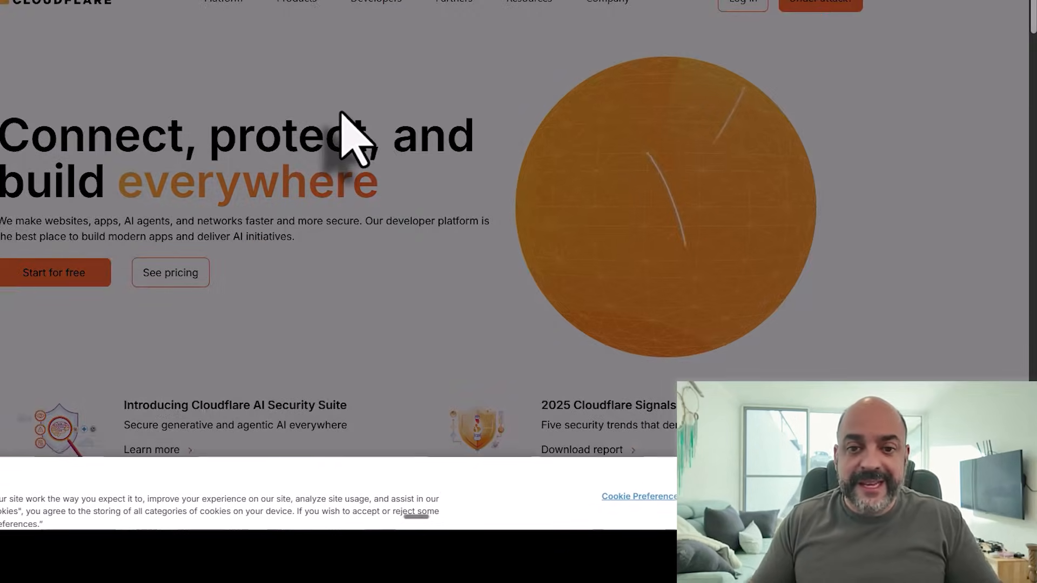
pyautogui.click(838, 496)
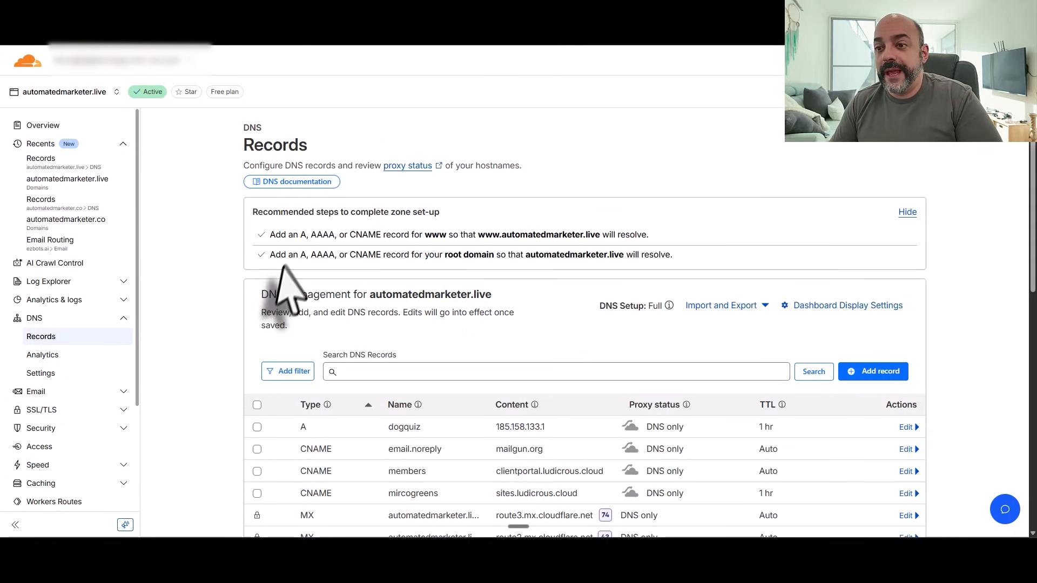
# Step: Collapse and re-expand the DNS section in the Cloudflare sidebar
pyautogui.click(33, 319)
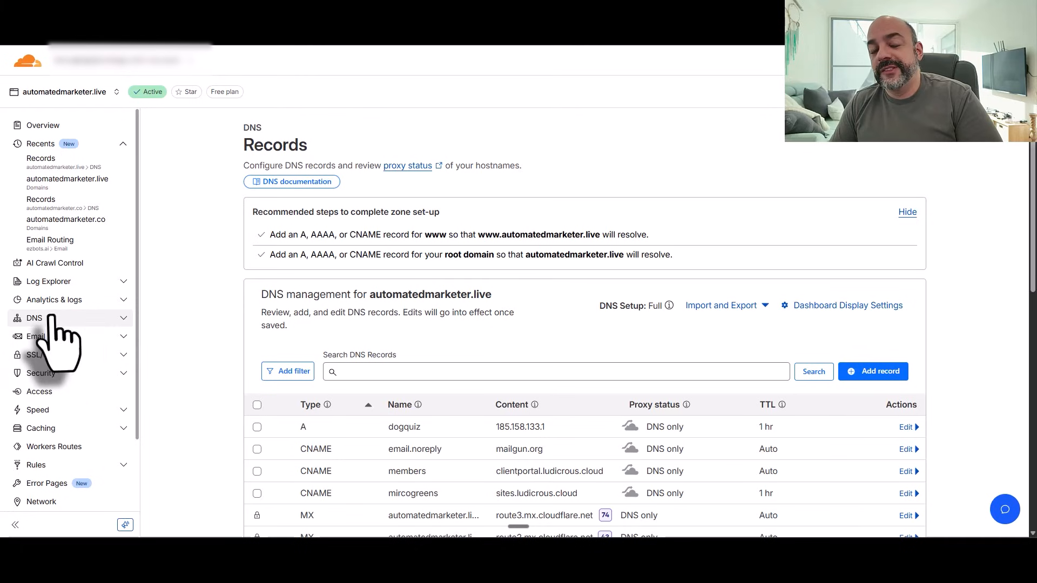
pyautogui.click(51, 321)
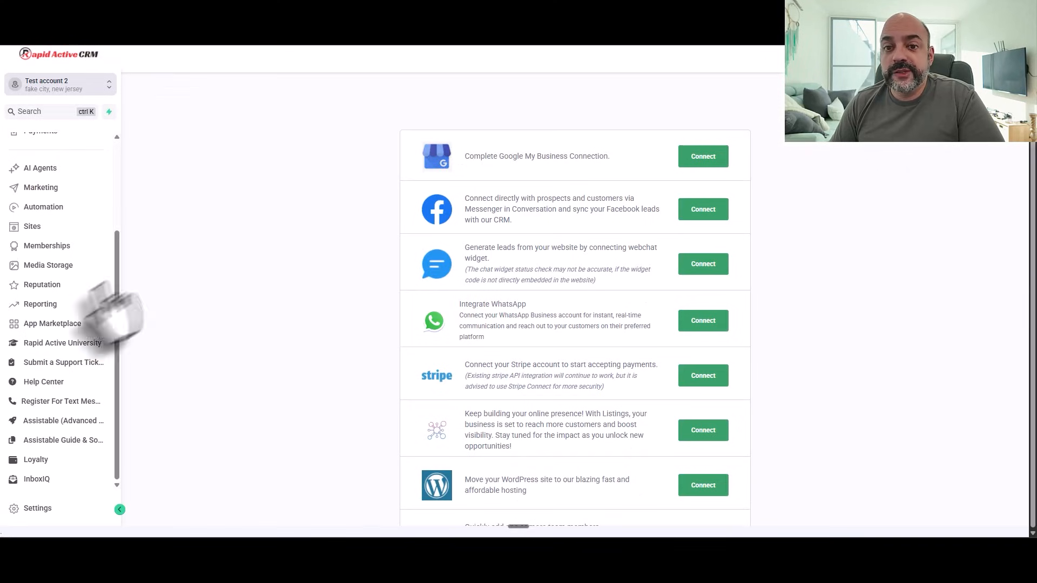
# Step: Go through Settings > Domains > Connect a domain and pick Connect on the Email row
pyautogui.click(45, 513)
pyautogui.scroll(1, 74, 325)
pyautogui.scroll(-1, 74, 324)
pyautogui.scroll(-2, 70, 314)
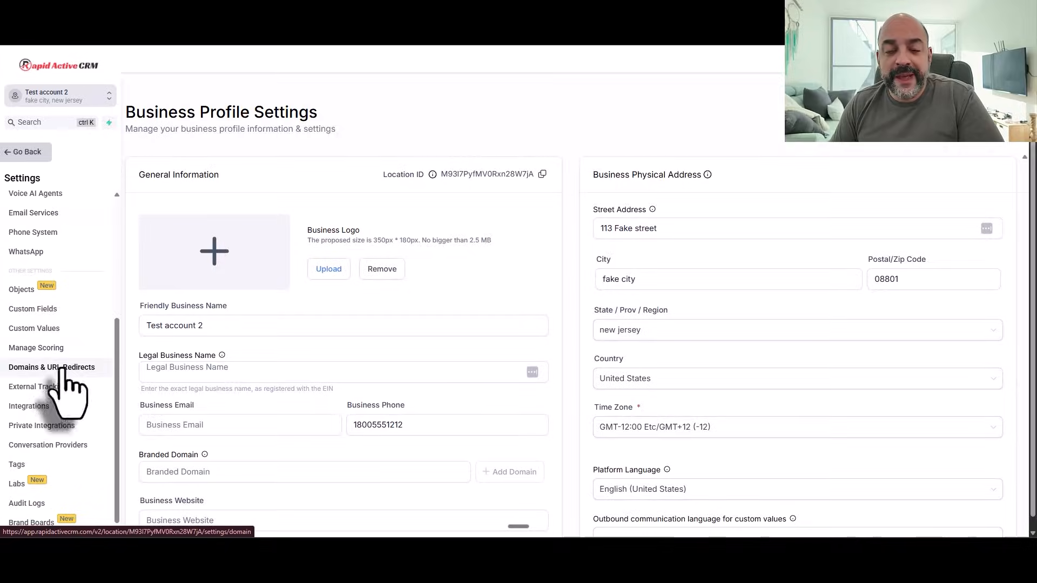
pyautogui.click(60, 366)
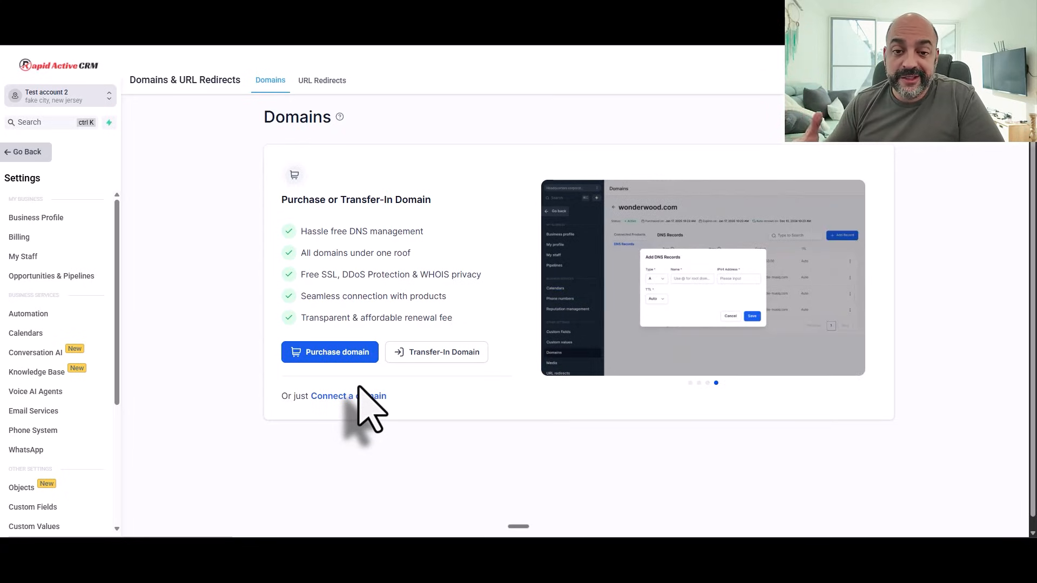
pyautogui.click(357, 399)
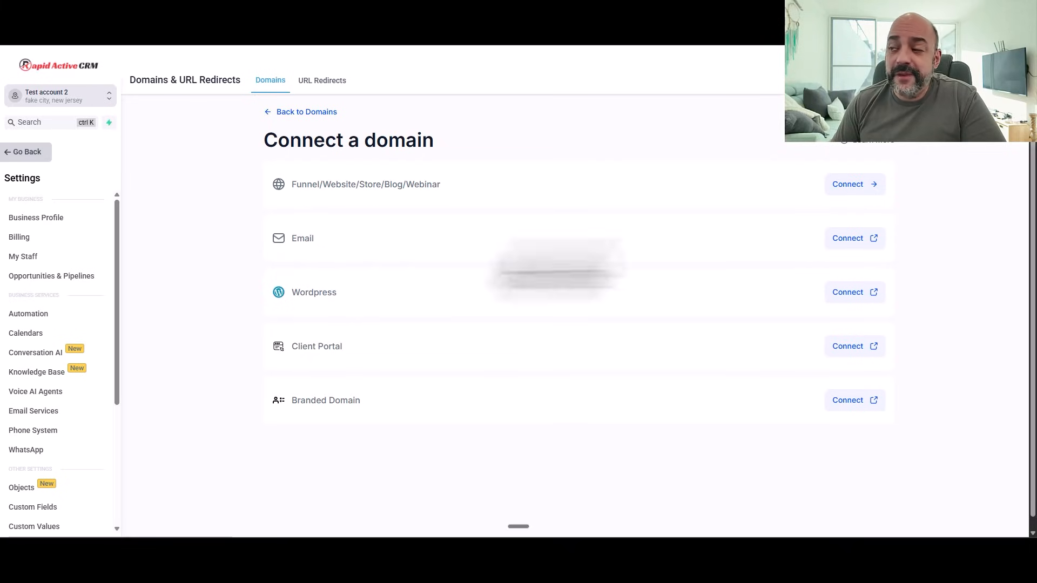
pyautogui.click(846, 239)
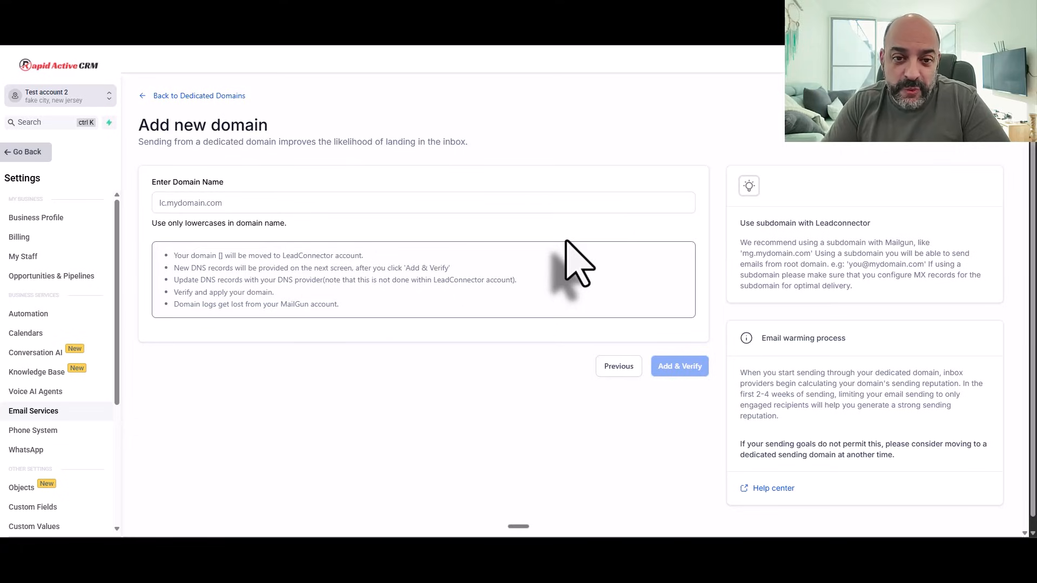
# Step: After a few trial entries, type the prefix 'replies.' into the Enter Domain Name field
pyautogui.click(192, 204)
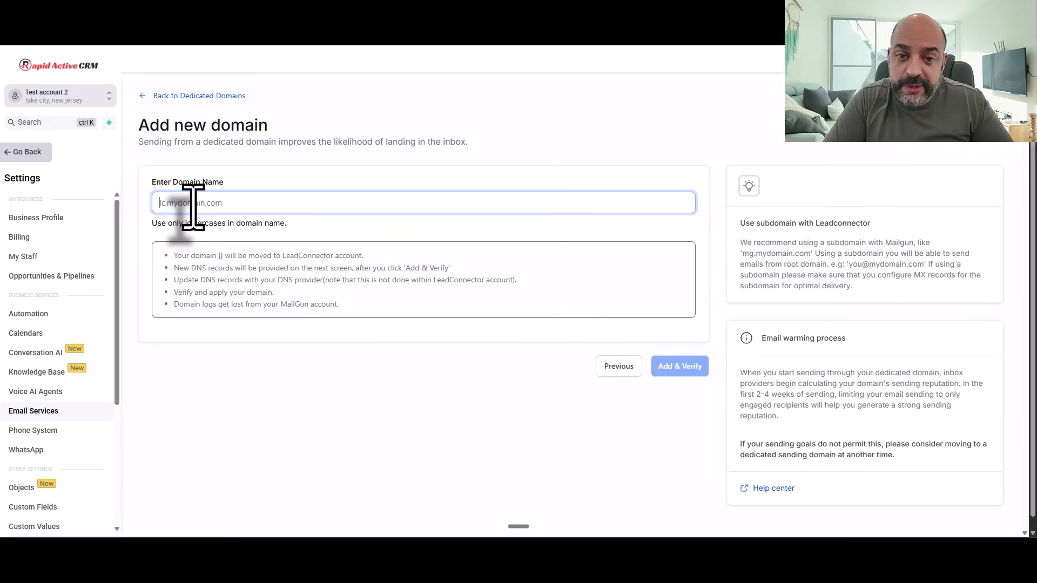
pyautogui.write('replie')
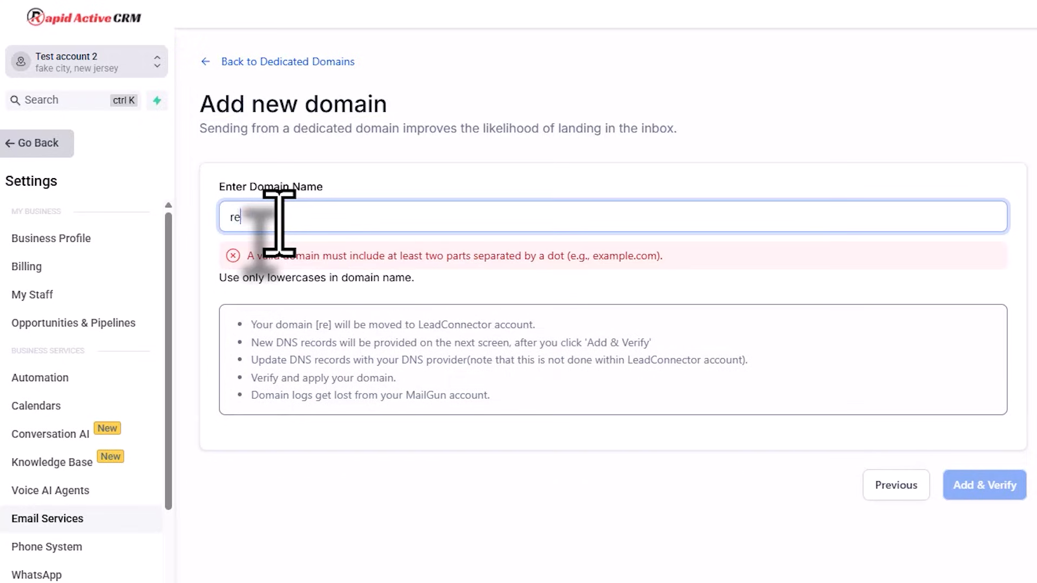
pyautogui.press('BackSpace')
pyautogui.press('BackSpace')
pyautogui.press('BackSpace')
pyautogui.press('BackSpace')
pyautogui.press('BackSpace')
pyautogui.press('BackSpace')
pyautogui.write('lc')
pyautogui.press('BackSpace')
pyautogui.press('BackSpace')
pyautogui.write('lc')
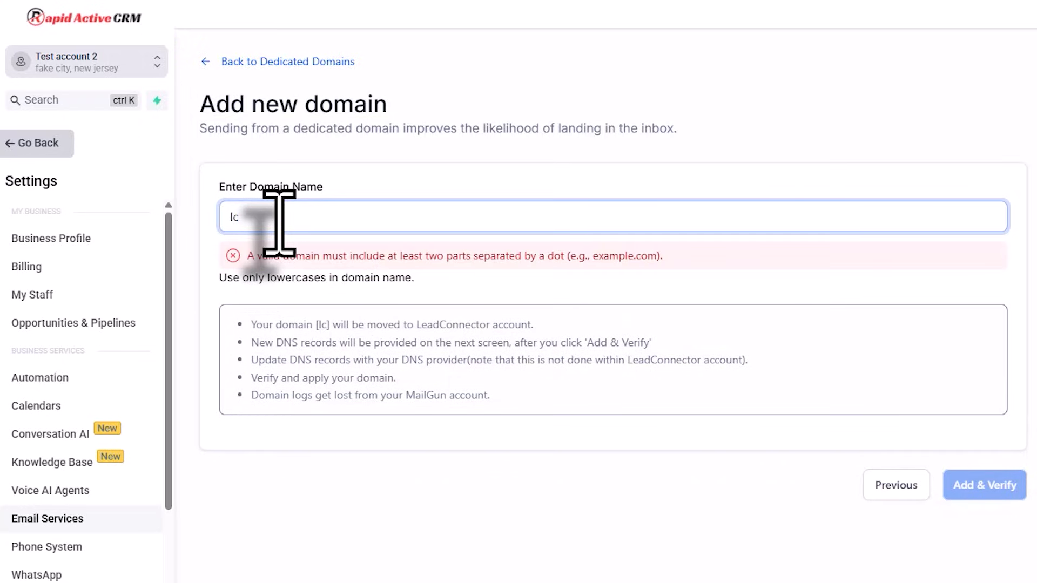
pyautogui.press('BackSpace')
pyautogui.press('BackSpace')
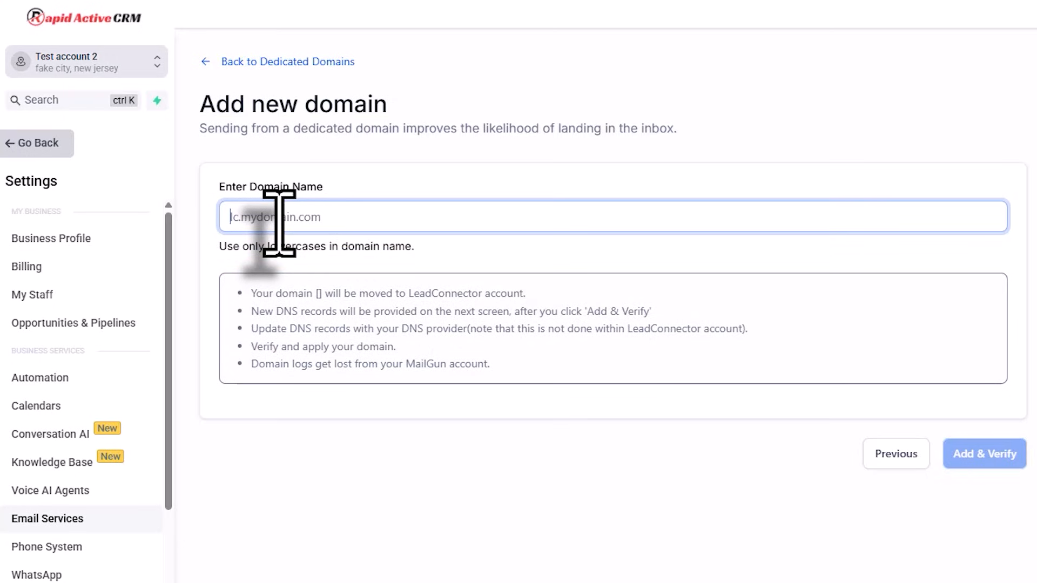
pyautogui.write('m')
pyautogui.press('BackSpace')
pyautogui.write('email')
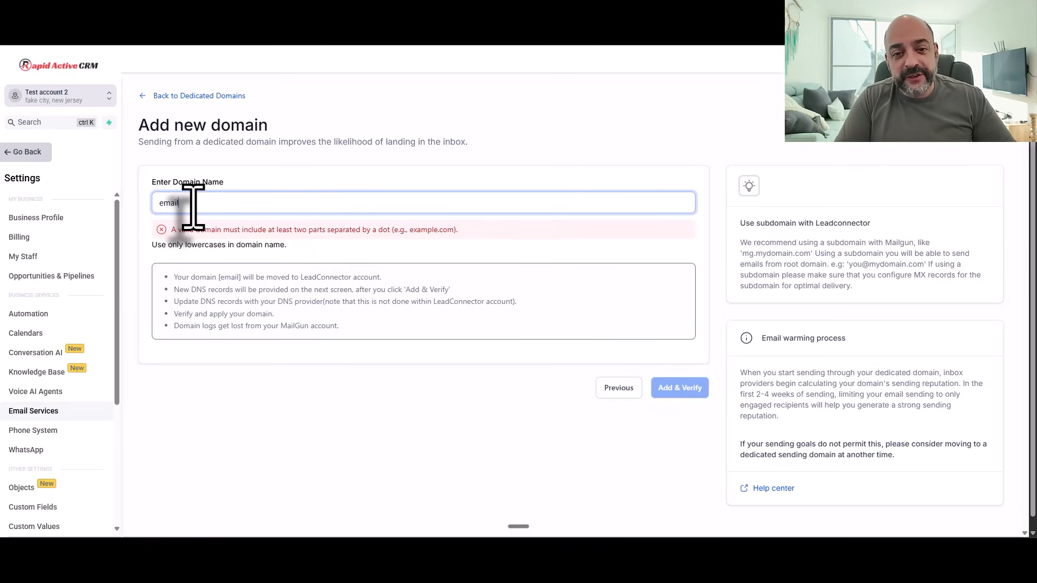
pyautogui.press('BackSpace')
pyautogui.press('BackSpace')
pyautogui.press('BackSpace')
pyautogui.press('BackSpace')
pyautogui.press('BackSpace')
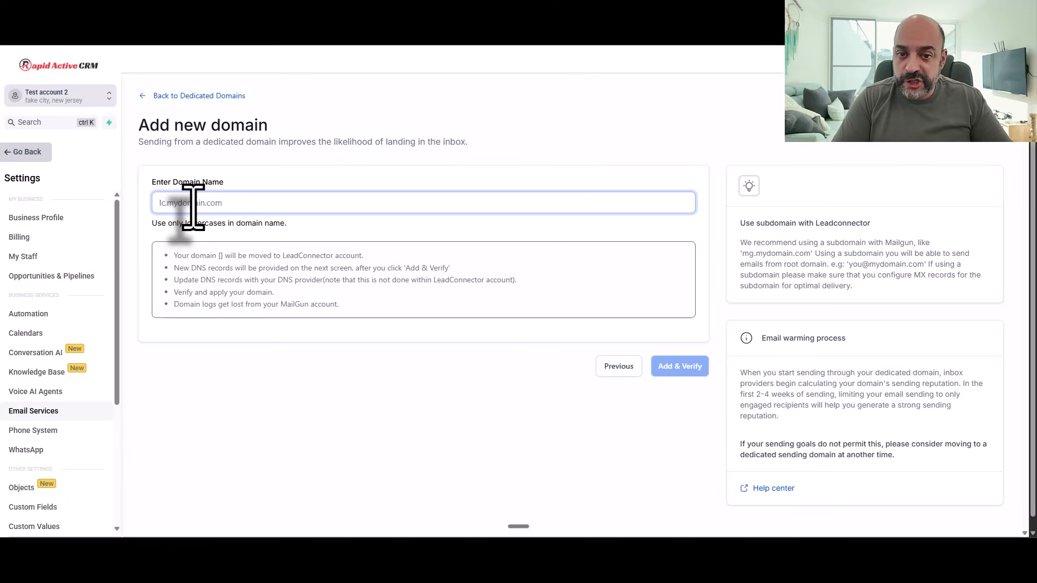
pyautogui.write('repleis')
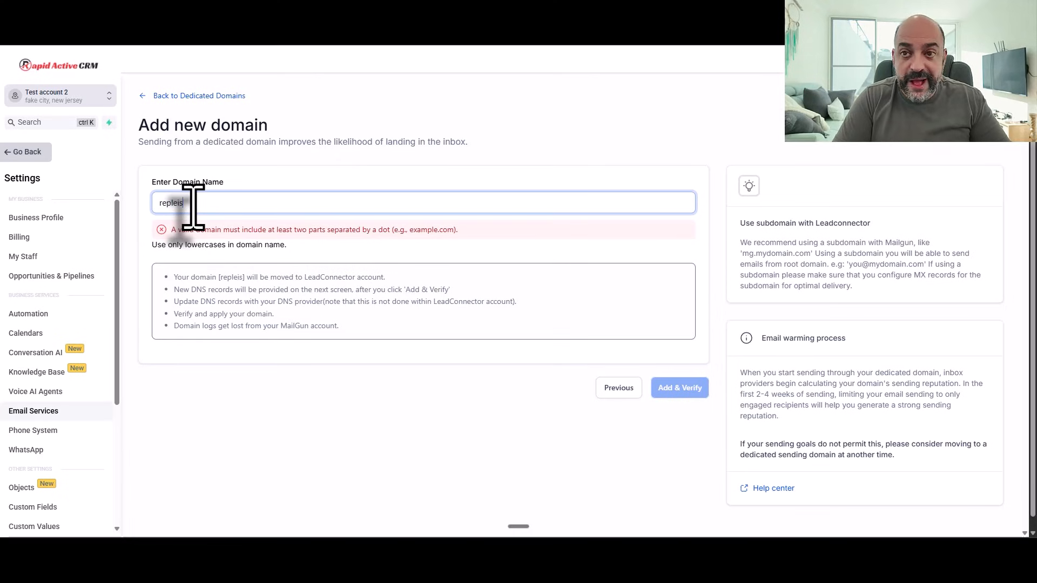
pyautogui.press('BackSpace')
pyautogui.press('BackSpace')
pyautogui.press('BackSpace')
pyautogui.write('ies.')
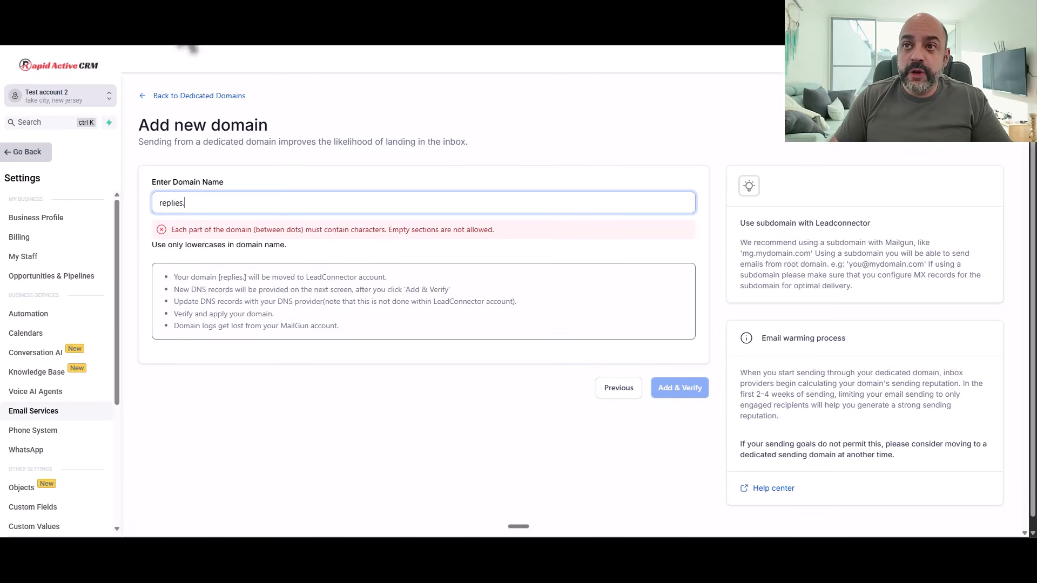
# Step: Copy automatedmarketer.live from the Cloudflare DNS page heading and return to the CRM form
pyautogui.click(195, 6)
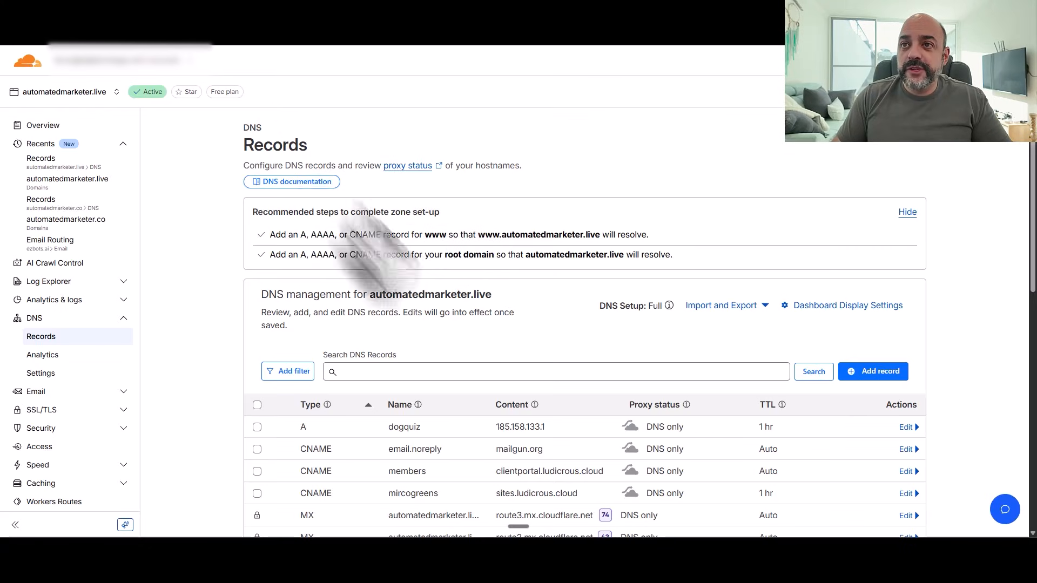
pyautogui.scroll(-4, 454, 300)
pyautogui.scroll(4, 454, 300)
pyautogui.moveTo(492, 299); pyautogui.dragTo(372, 299)
pyautogui.rightClick(371, 298)
pyautogui.click(420, 310)
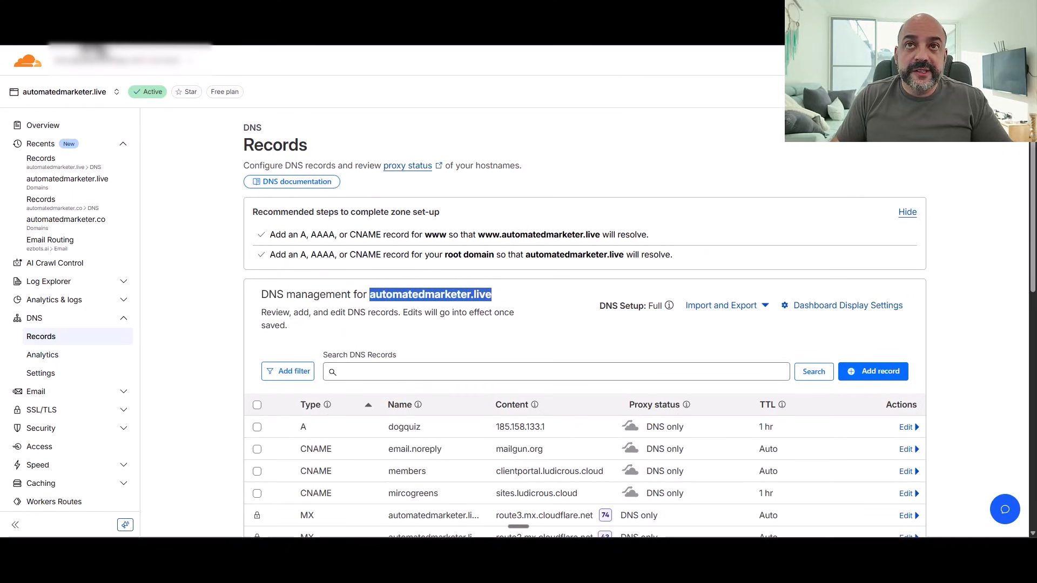
pyautogui.click(81, 13)
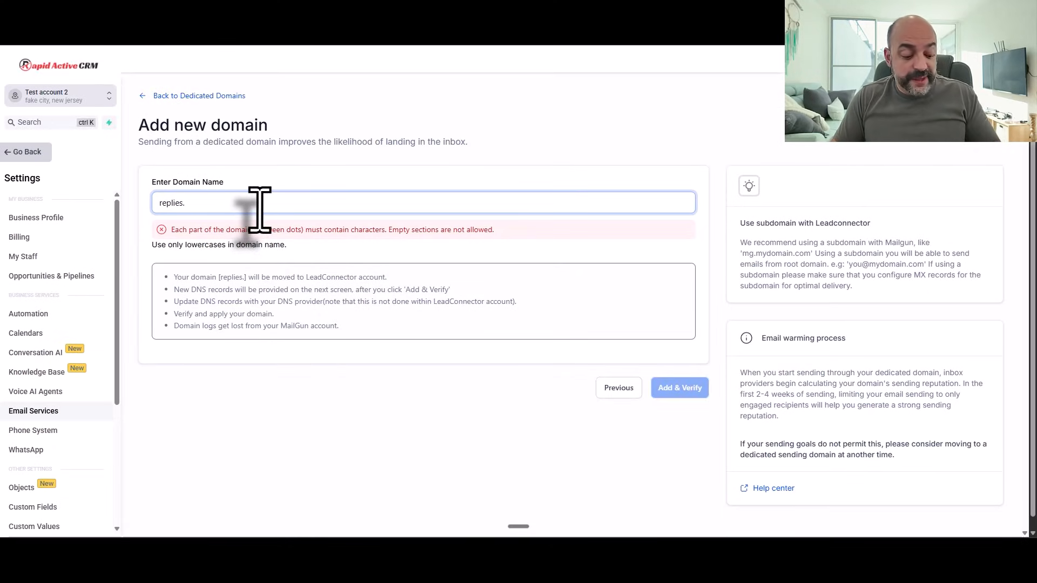
# Step: Paste automatedmarketer.live after 'replies.' and submit it with Add & Verify
pyautogui.hotkey('ctrl', 'v')
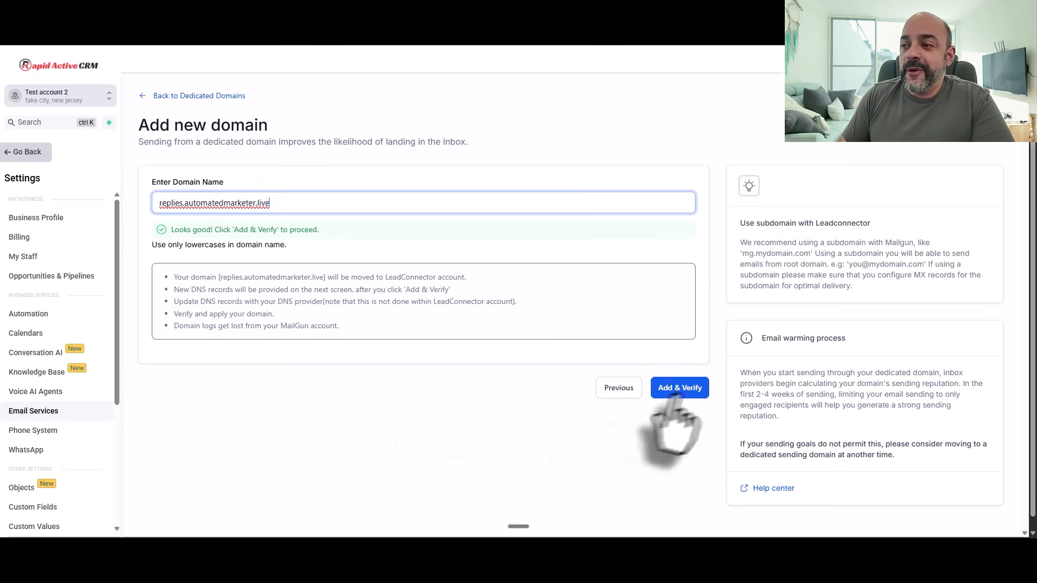
pyautogui.click(684, 390)
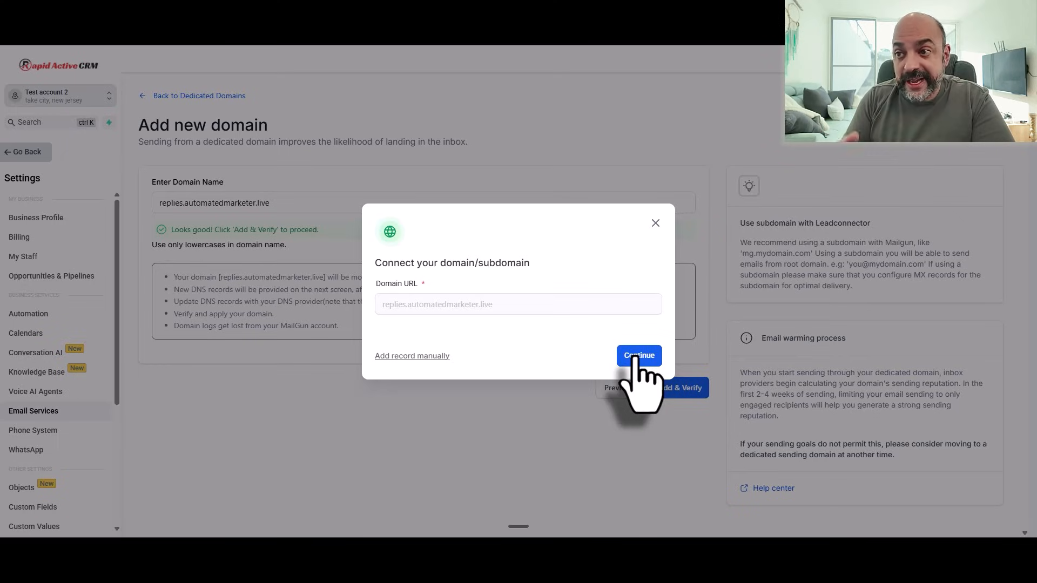
# Step: Choose Add record manually in the Connect your domain/subdomain dialog
pyautogui.click(435, 357)
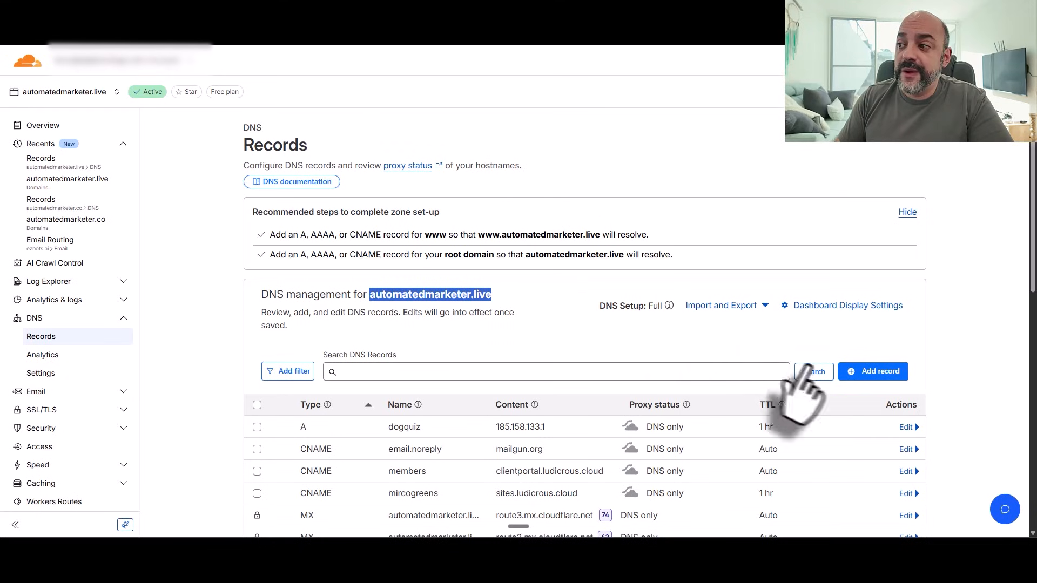
# Step: Add a TXT record mx._domainkey.replies with the key value copied from the CRM
pyautogui.click(866, 374)
pyautogui.scroll(-2, 324, 432)
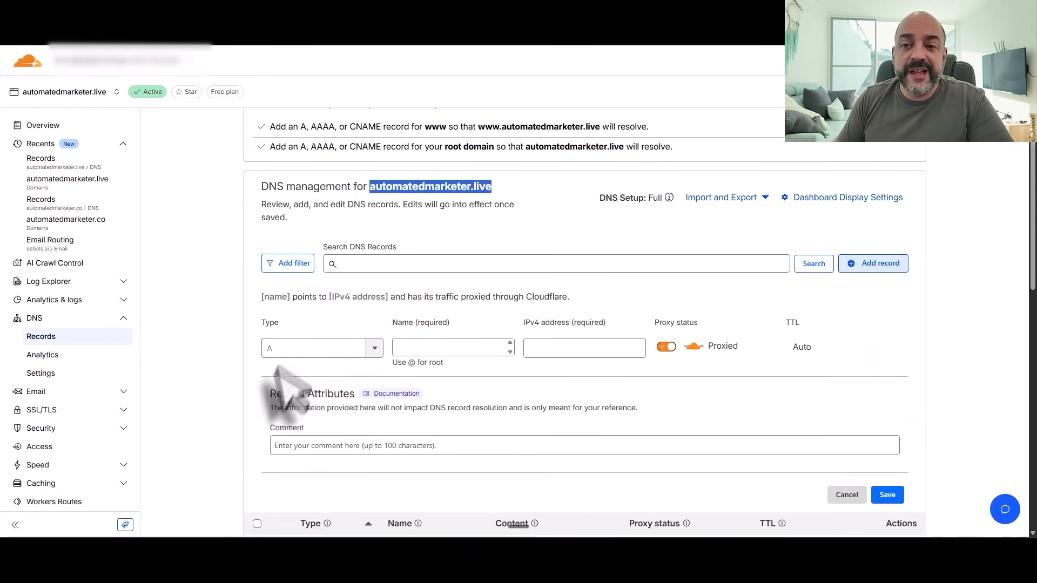
pyautogui.click(358, 350)
pyautogui.scroll(-5, 331, 424)
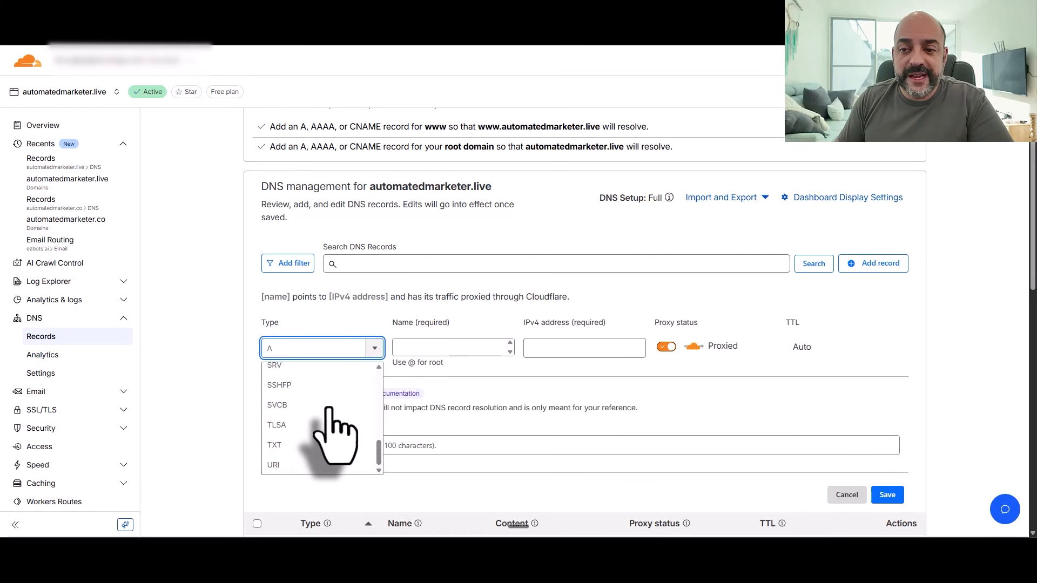
pyautogui.click(303, 448)
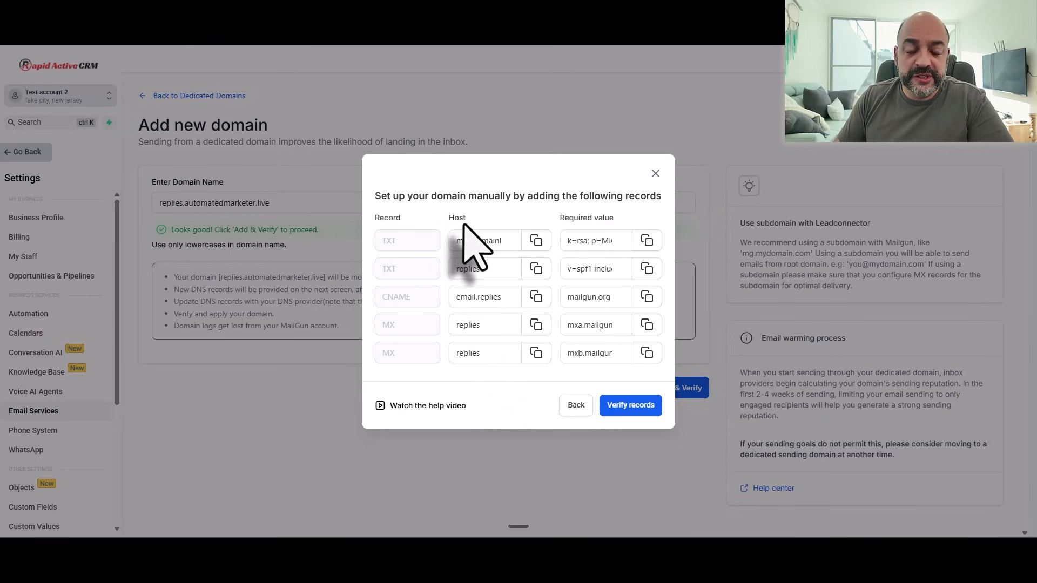
pyautogui.click(536, 242)
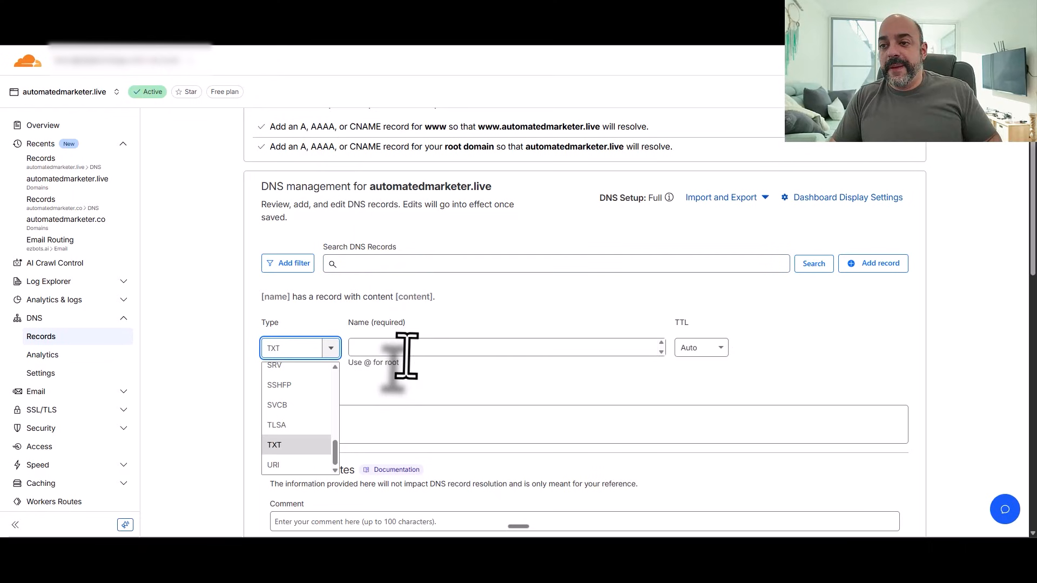
pyautogui.click(407, 351)
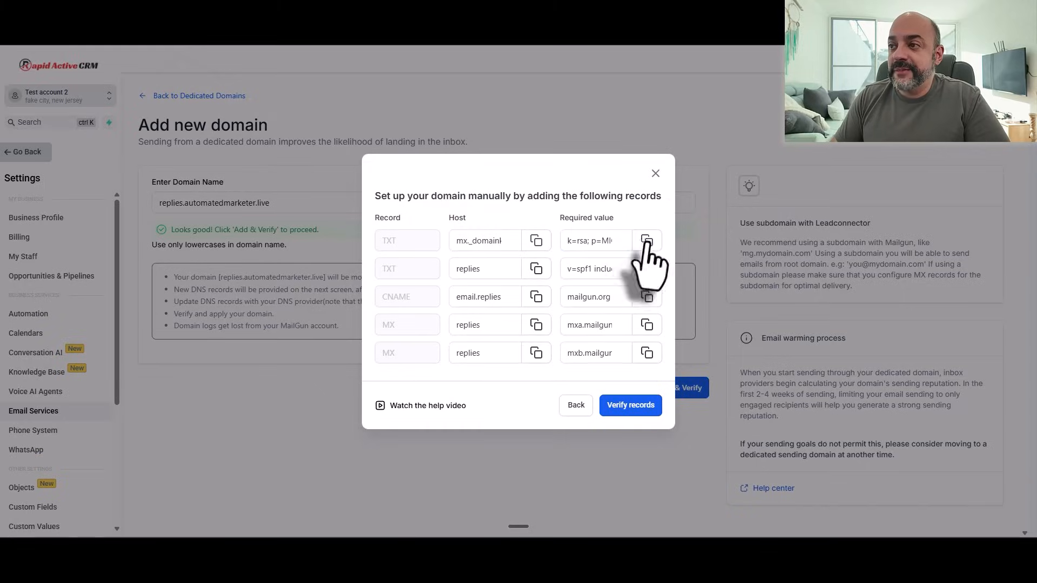
pyautogui.click(644, 241)
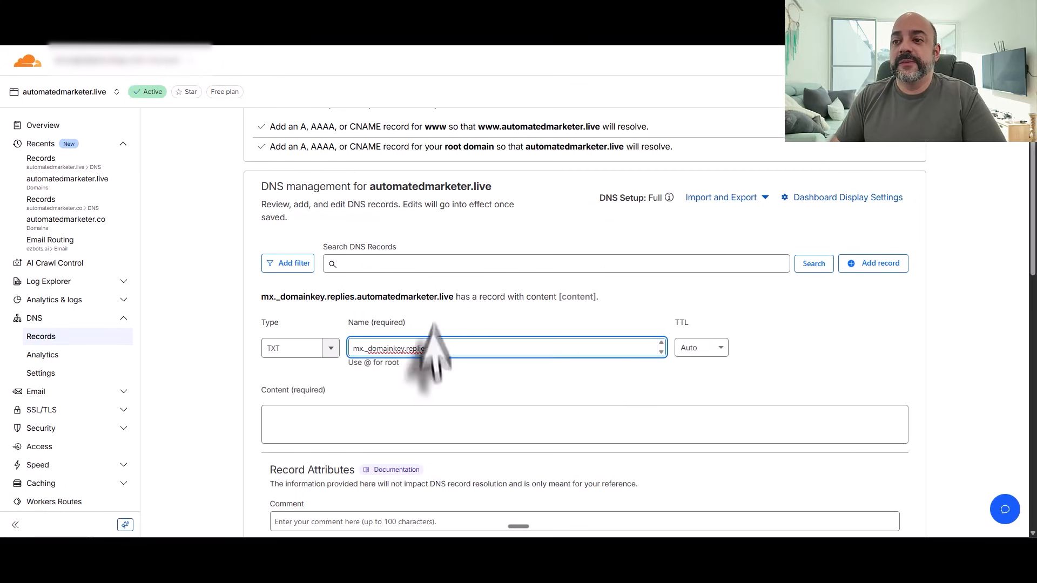
pyautogui.click(342, 426)
pyautogui.hotkey('ctrl', 'v')
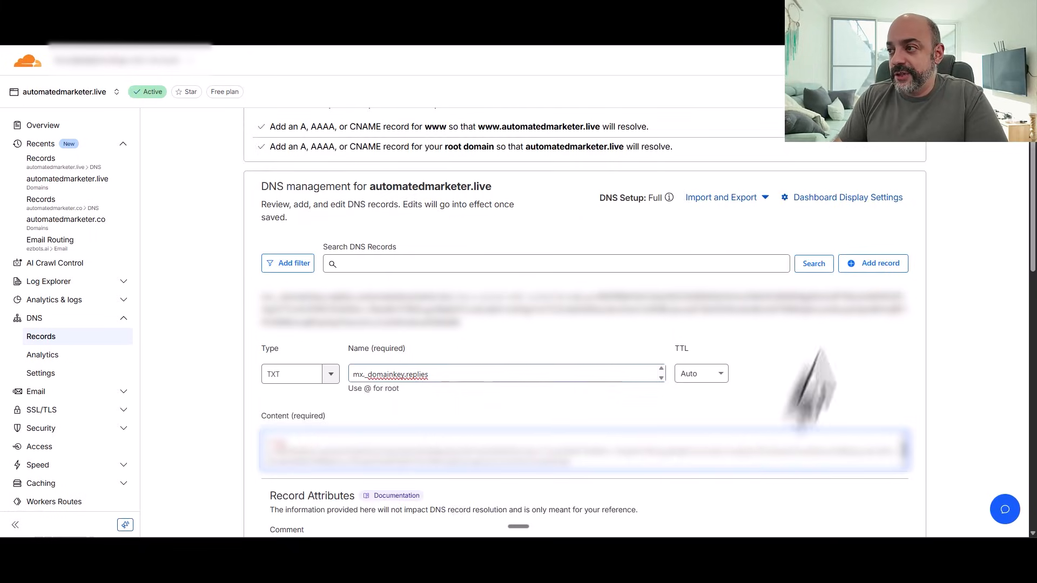
pyautogui.scroll(-2, 799, 351)
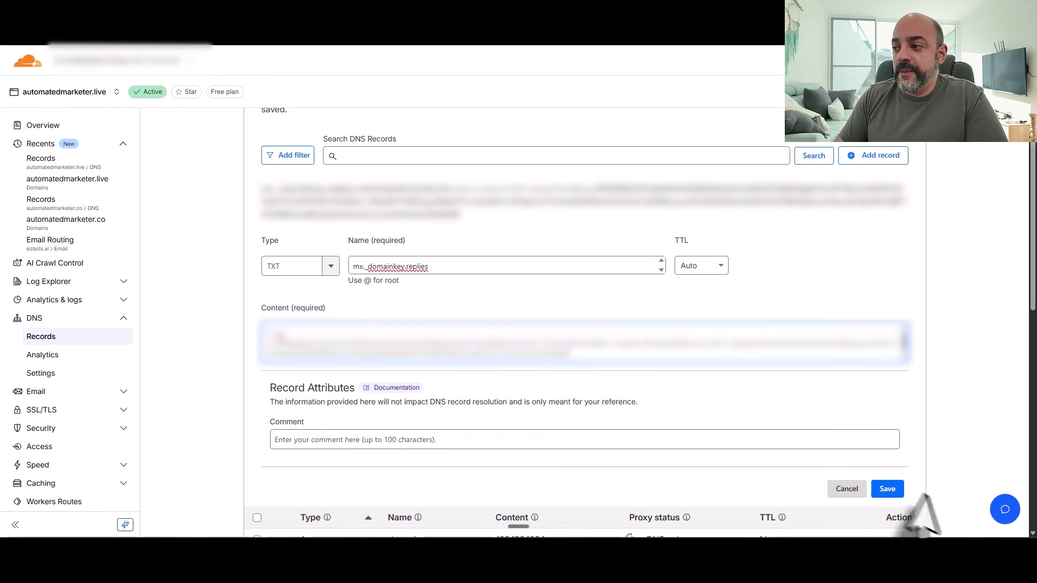
pyautogui.click(889, 489)
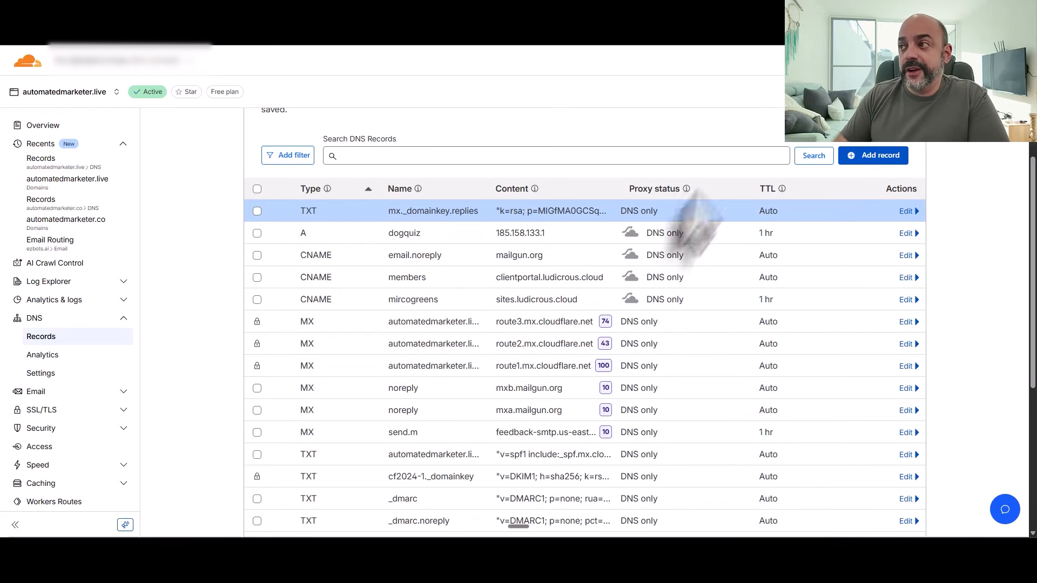
# Step: Add a TXT record replies with v=spf1 include:spf.leadconnectorhq.com include:mailgun.org ~all
pyautogui.scroll(1, 837, 232)
pyautogui.click(872, 202)
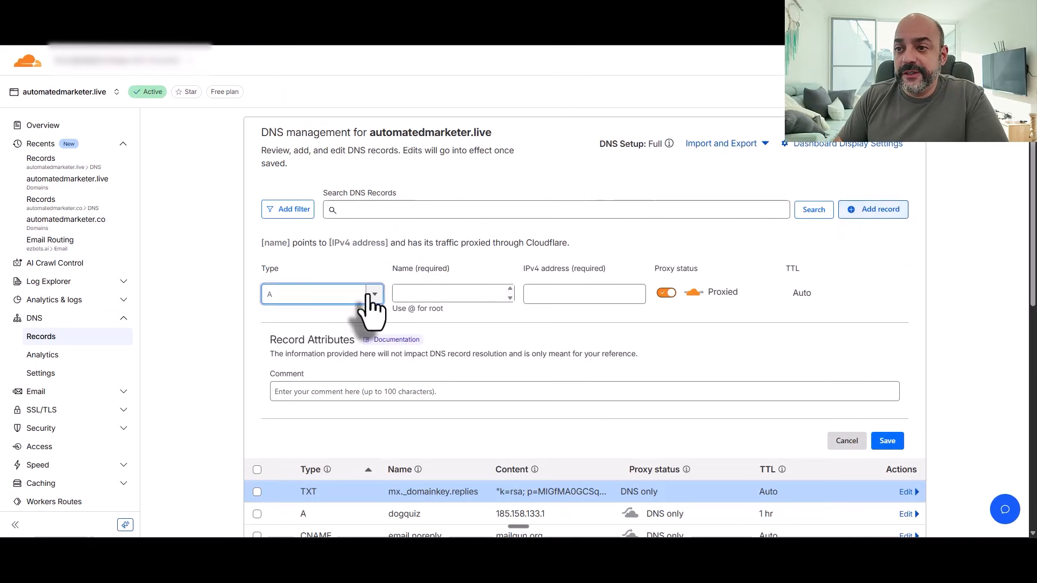
pyautogui.click(365, 296)
pyautogui.scroll(-4, 319, 373)
pyautogui.scroll(-2, 312, 373)
pyautogui.click(311, 391)
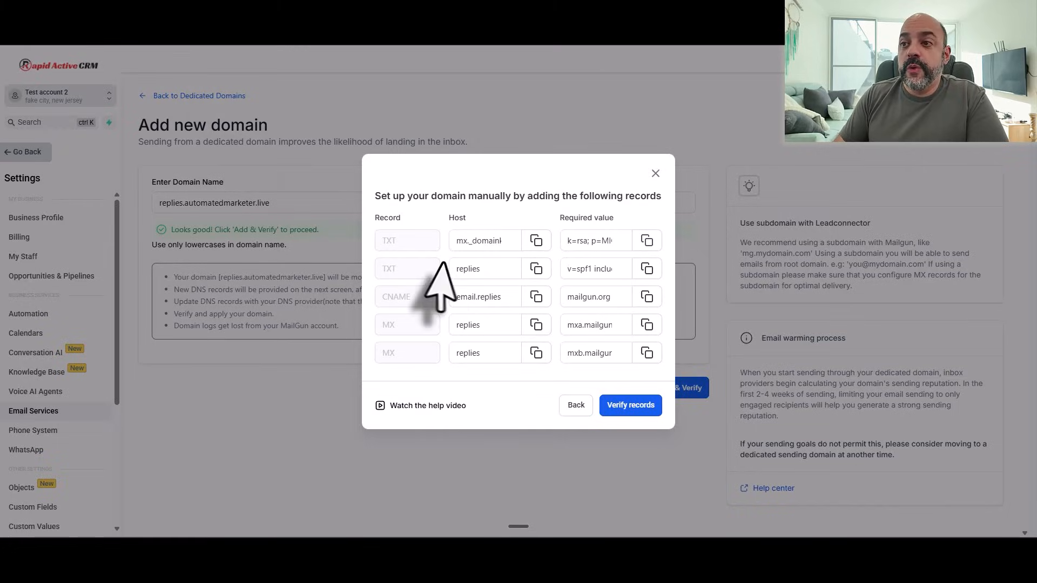
pyautogui.click(536, 269)
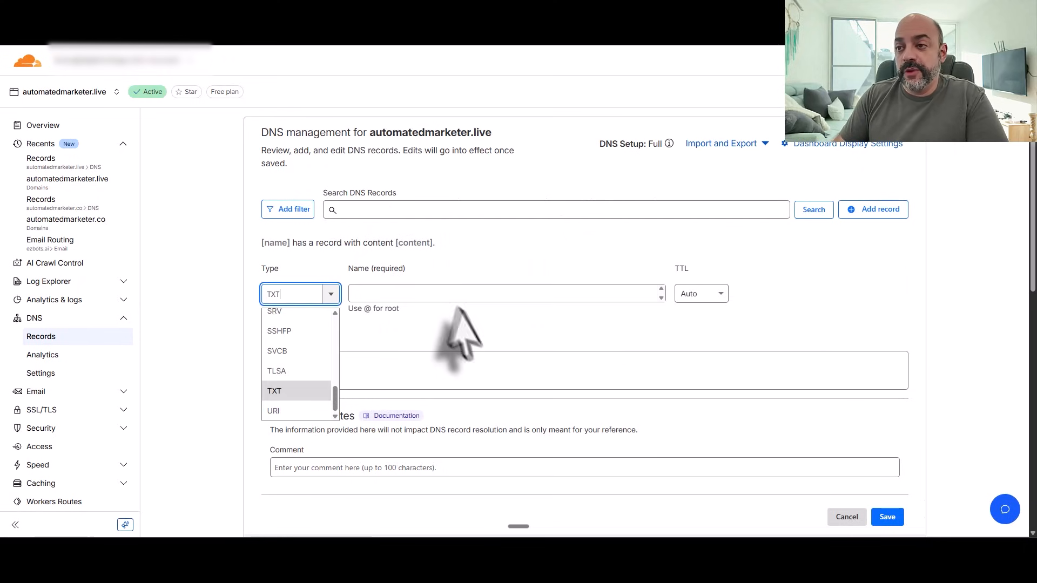
pyautogui.click(412, 294)
pyautogui.hotkey('ctrl', 'v')
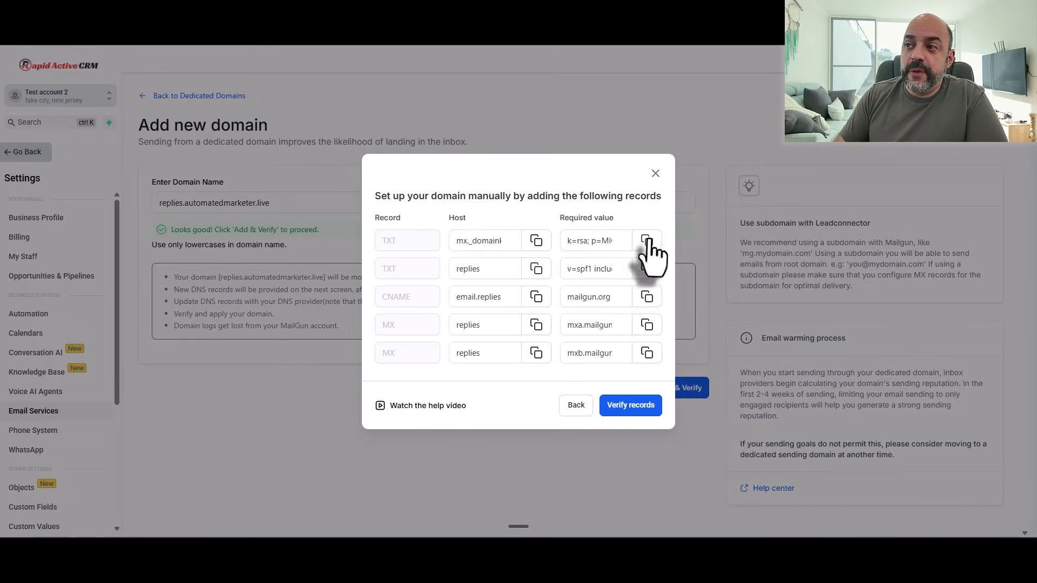
pyautogui.click(401, 369)
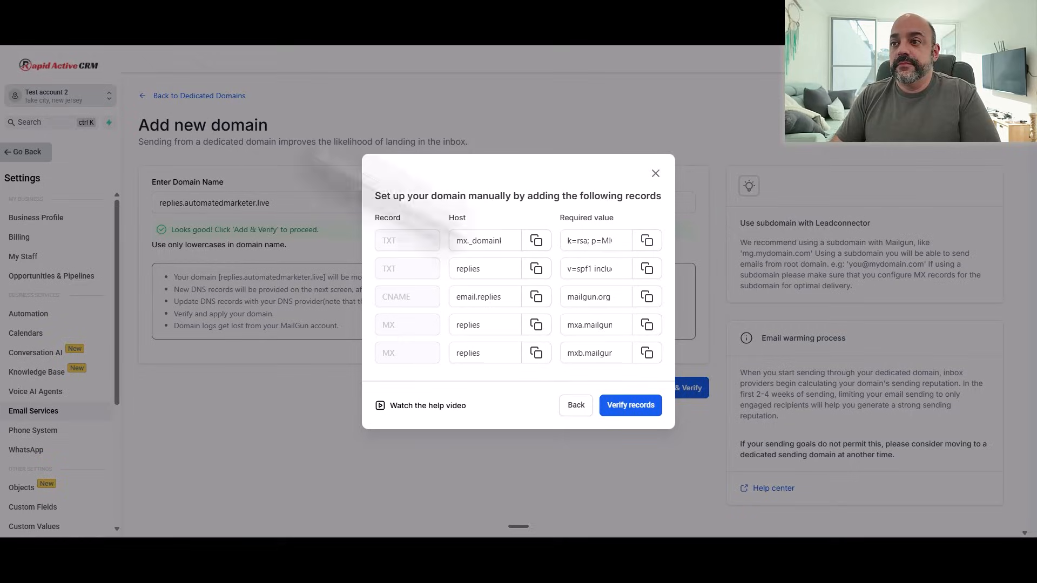
pyautogui.click(647, 269)
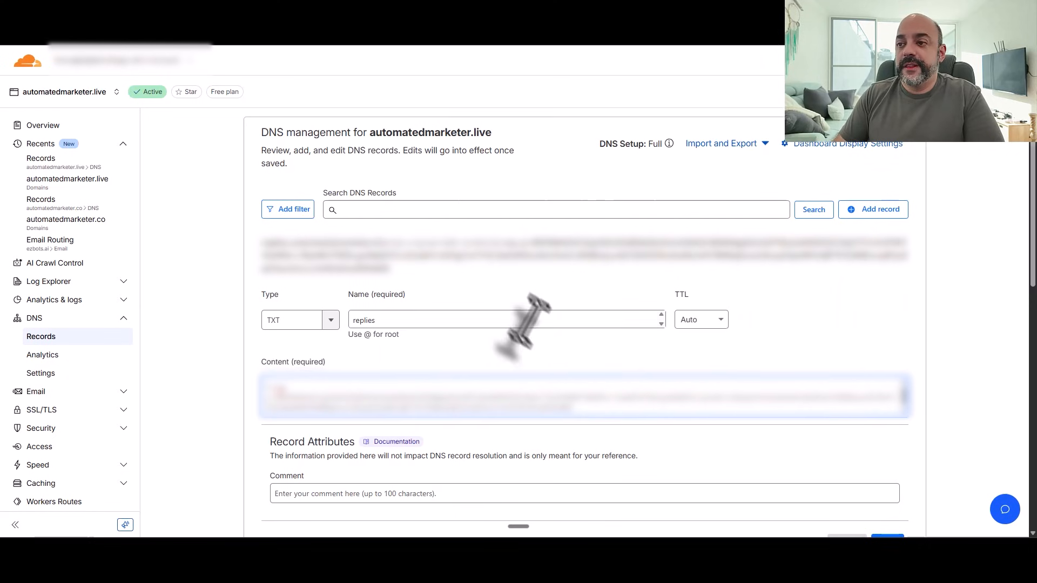
pyautogui.hotkey('ctrl', 'v')
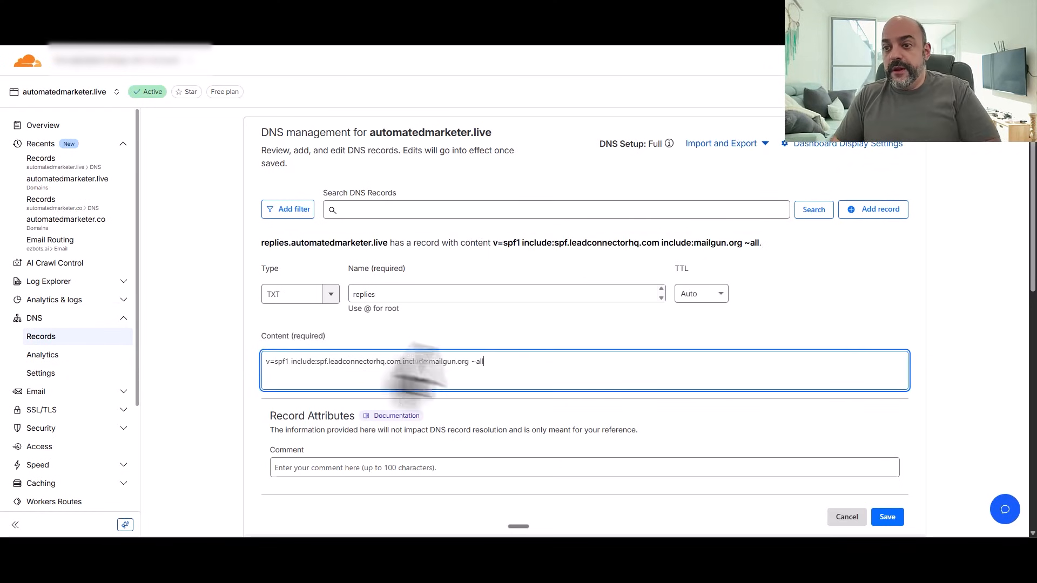
pyautogui.click(888, 517)
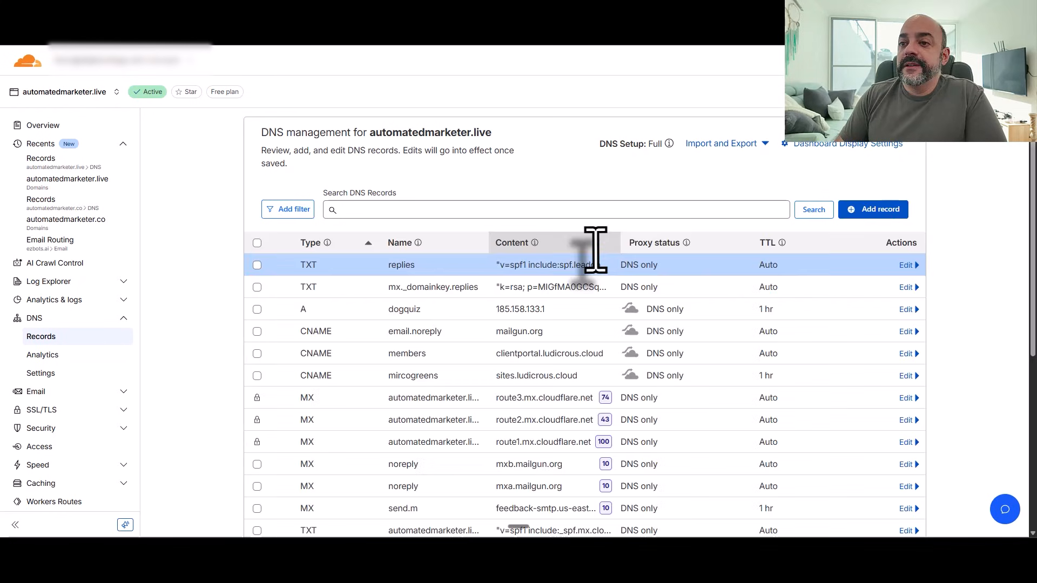
# Step: Create CNAME email.replies targeting mailgun.org with proxy off, copying both values from the CRM
pyautogui.click(886, 211)
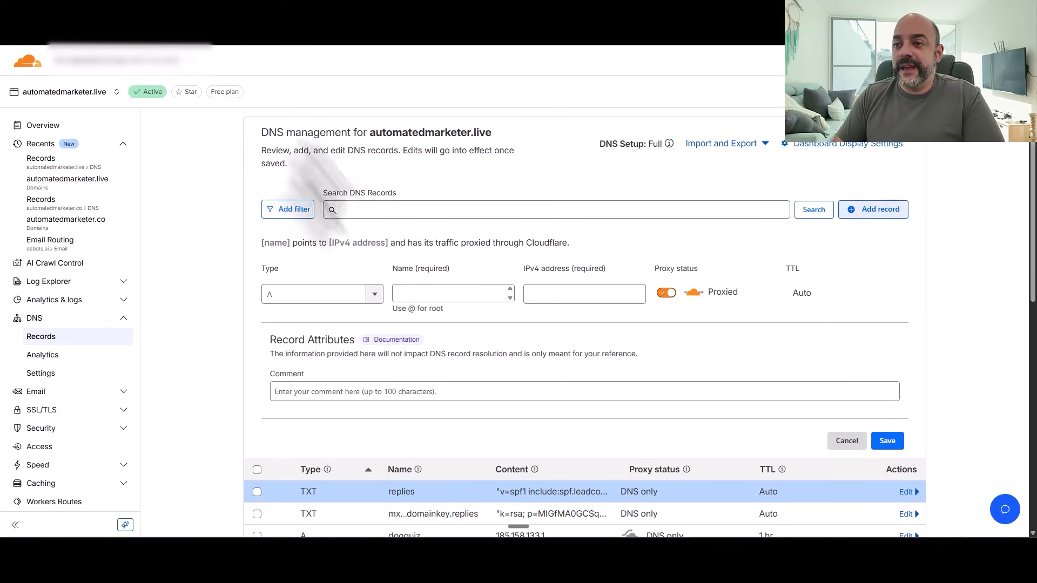
pyautogui.click(324, 295)
pyautogui.scroll(-2, 362, 346)
pyautogui.scroll(1, 356, 359)
pyautogui.click(346, 370)
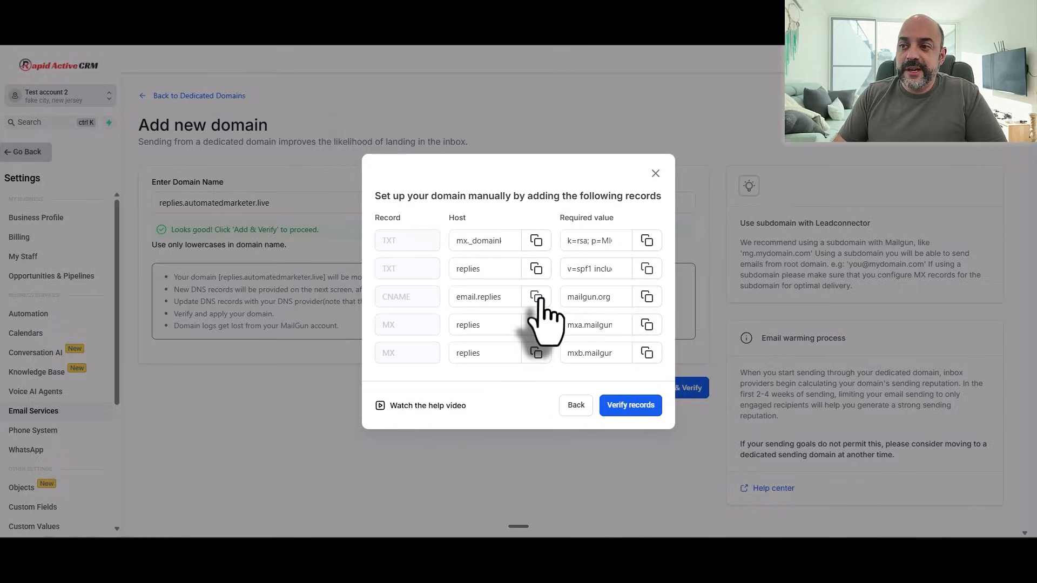
pyautogui.click(537, 297)
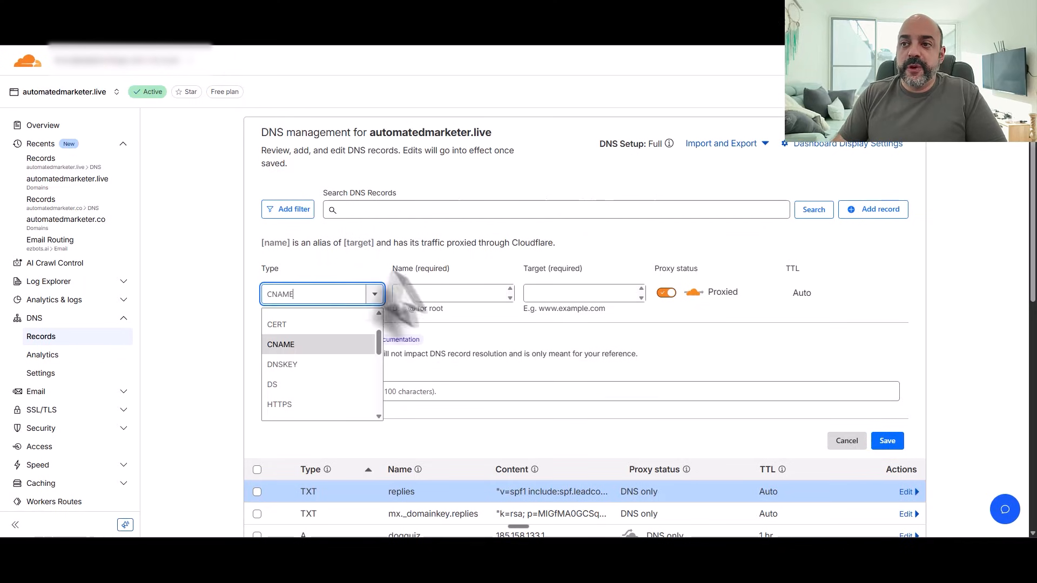
pyautogui.click(432, 295)
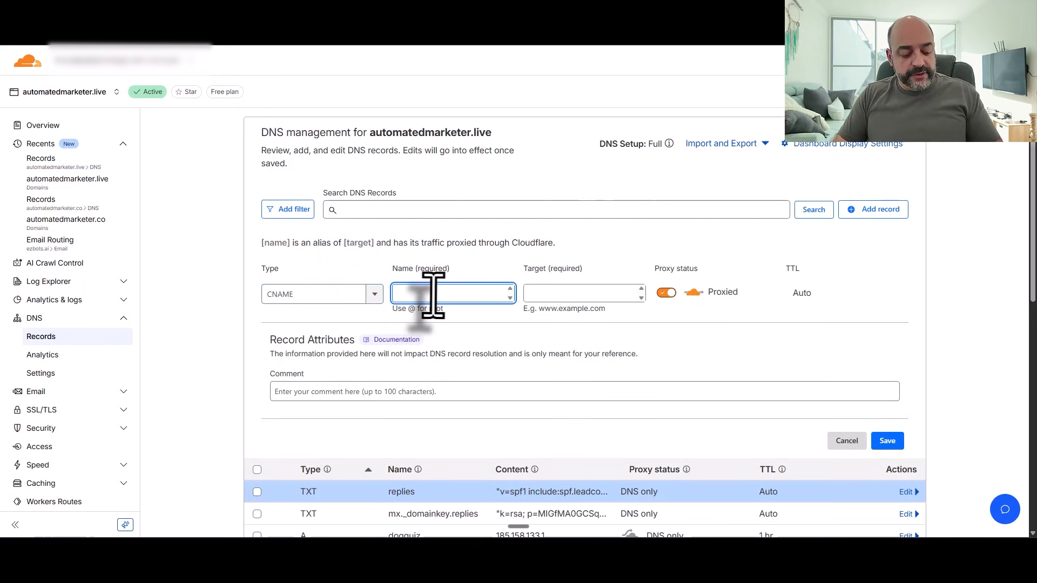
pyautogui.hotkey('ctrl', 'v')
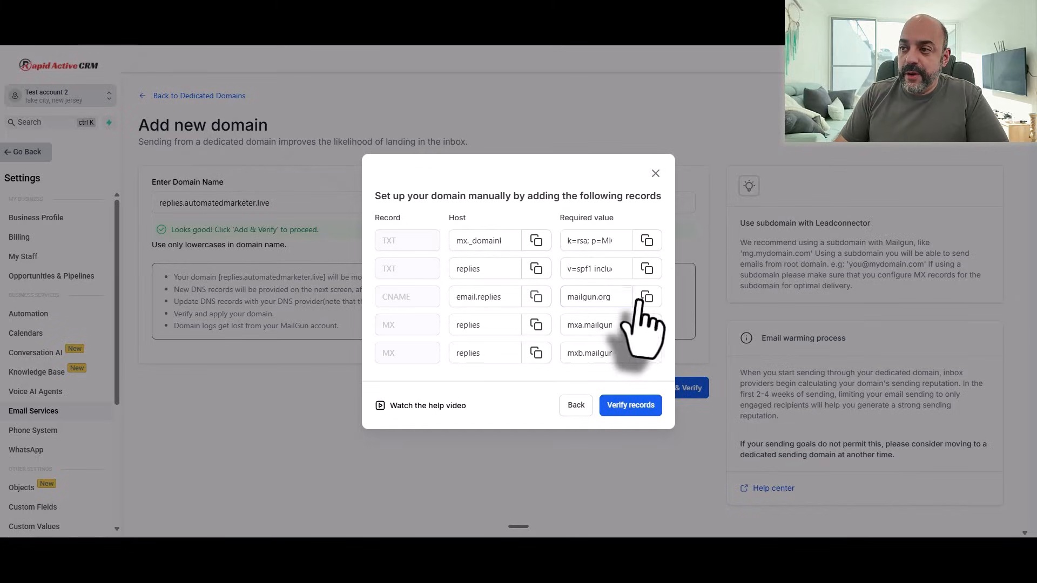
pyautogui.click(646, 297)
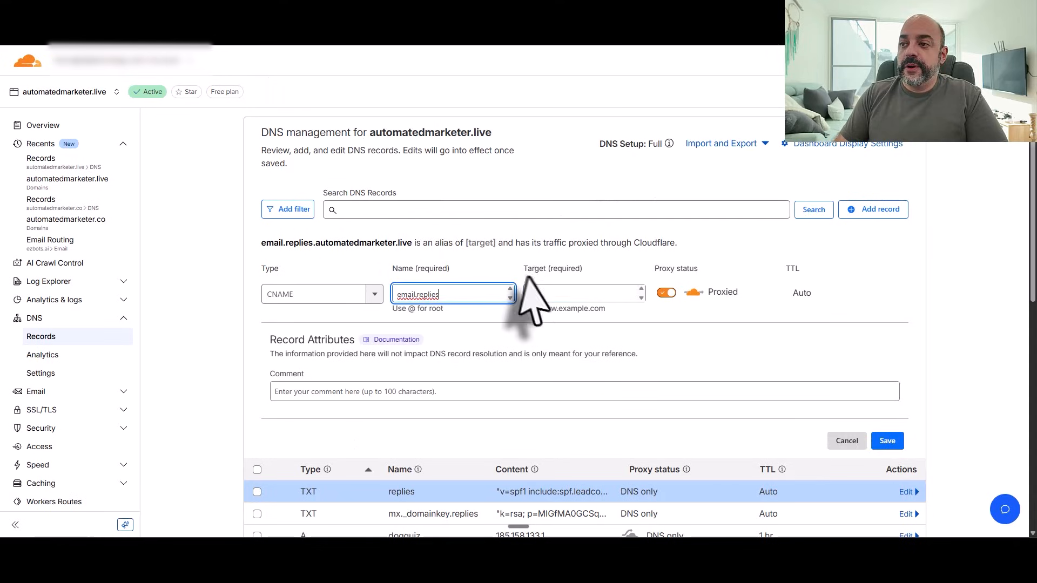
pyautogui.click(536, 297)
pyautogui.hotkey('ctrl', 'v')
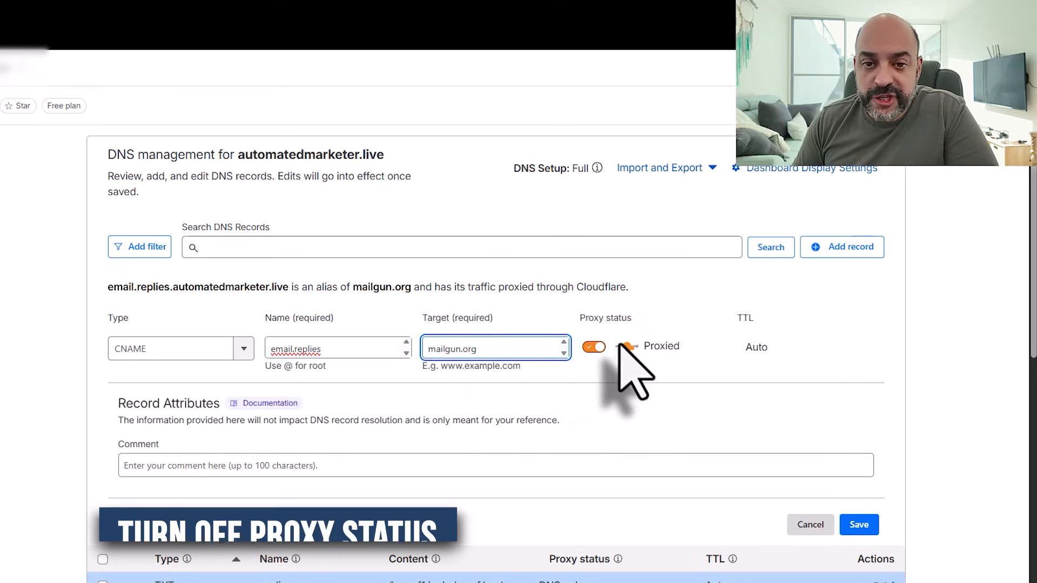
pyautogui.click(594, 347)
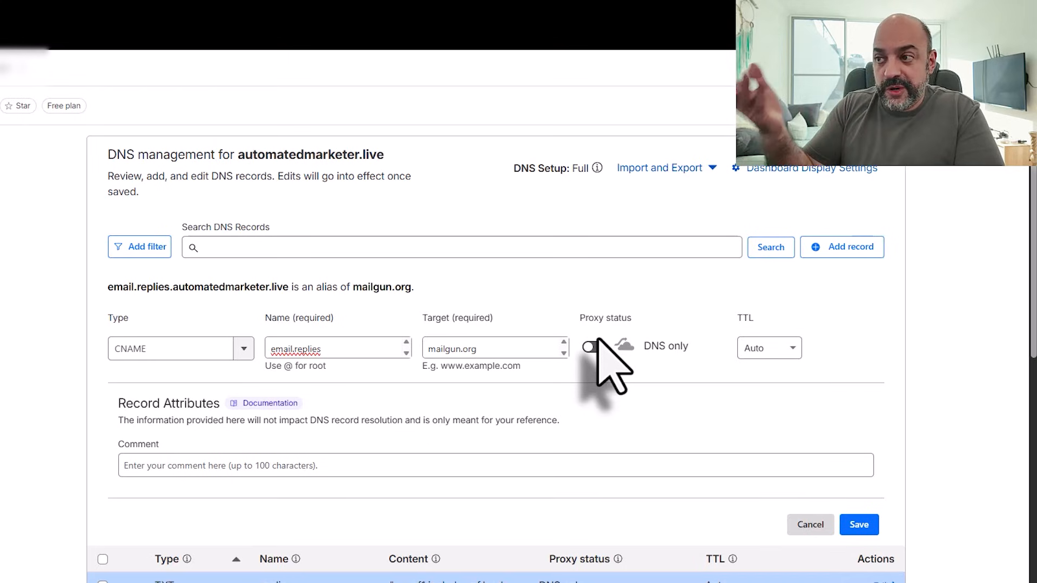
pyautogui.click(857, 524)
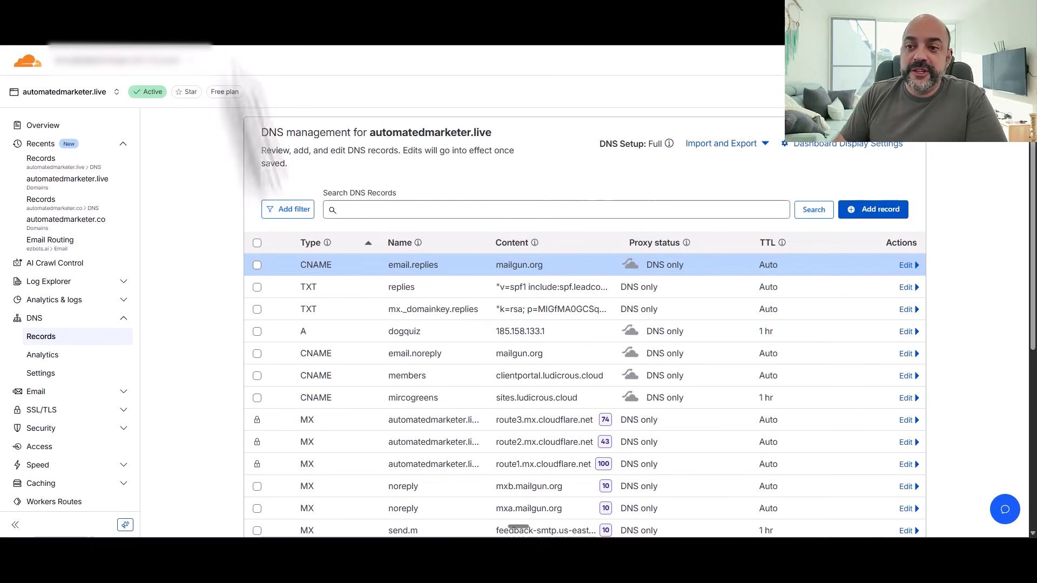
# Step: Add an MX record for replies pointing to mxa.mailgun.org with priority 10
pyautogui.click(873, 209)
pyautogui.click(356, 294)
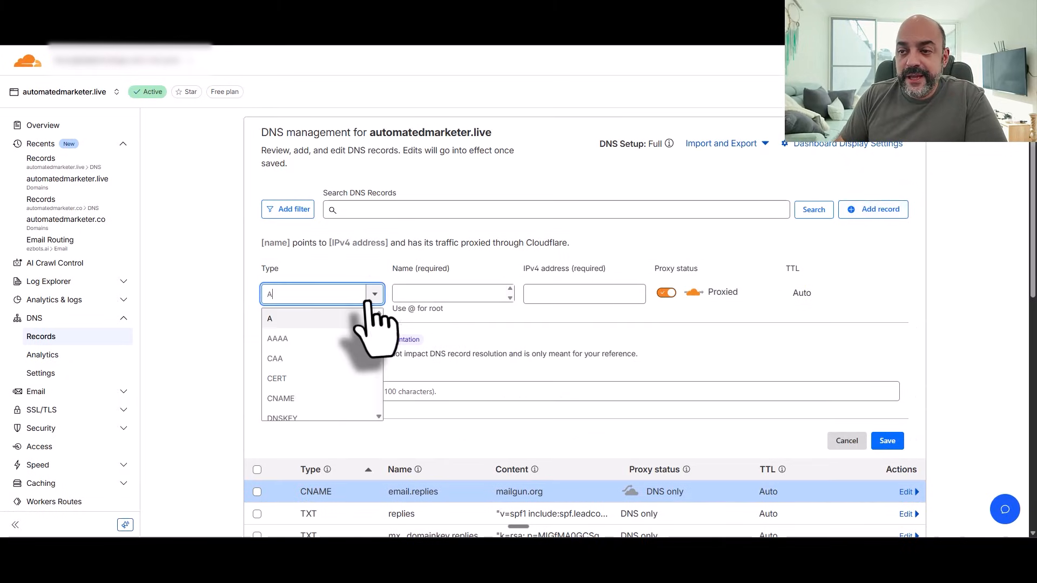
pyautogui.scroll(-1, 335, 378)
pyautogui.scroll(-3, 335, 377)
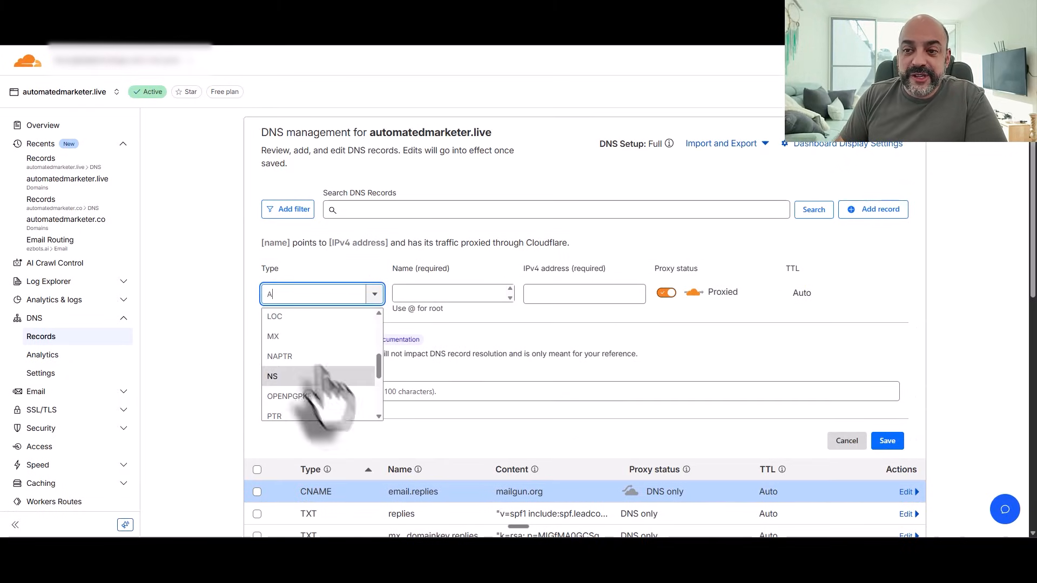
pyautogui.click(324, 376)
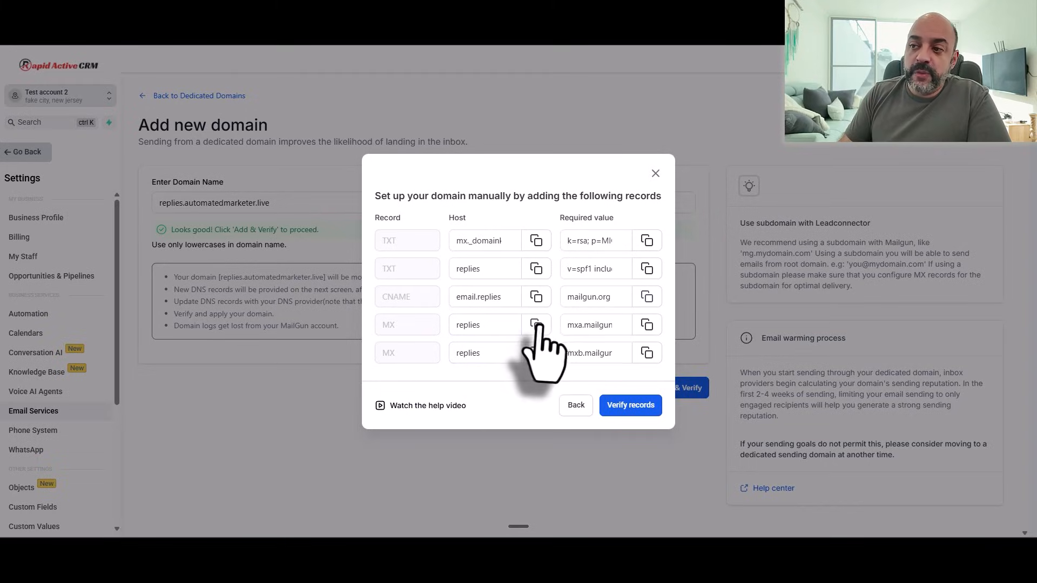
pyautogui.click(536, 325)
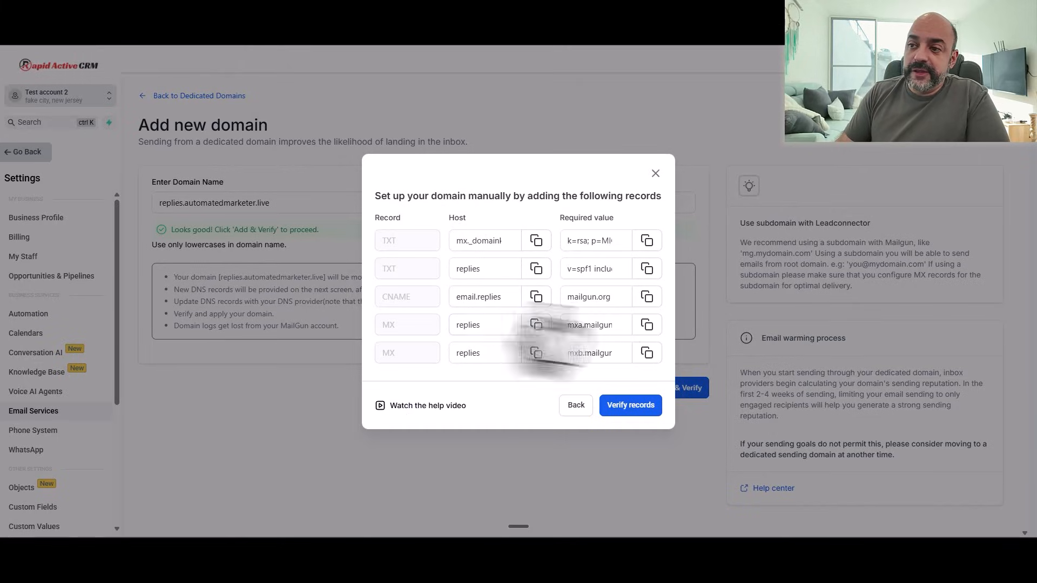
pyautogui.click(646, 325)
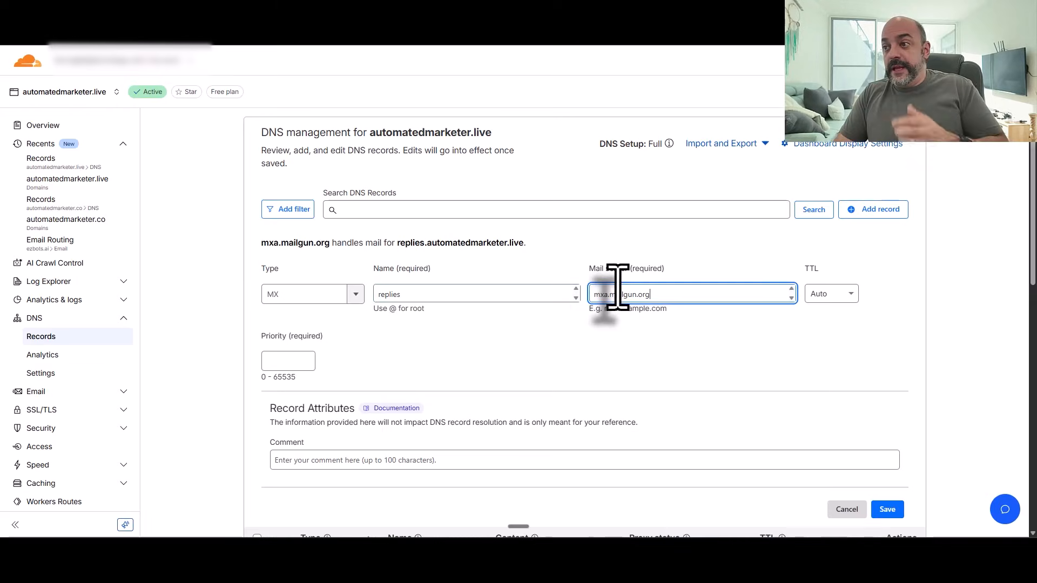
pyautogui.hotkey('ctrl', 'v')
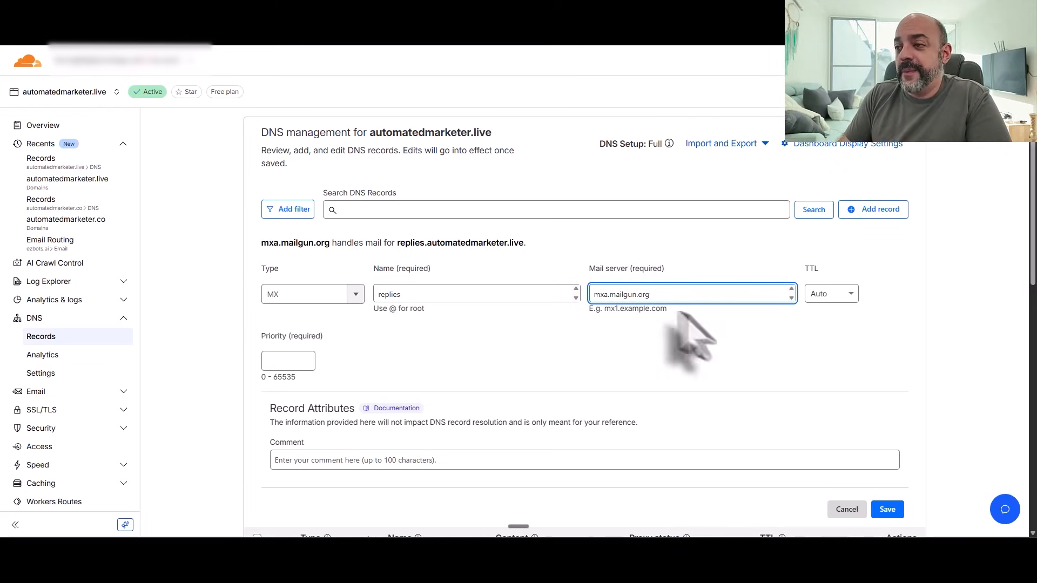
pyautogui.click(298, 362)
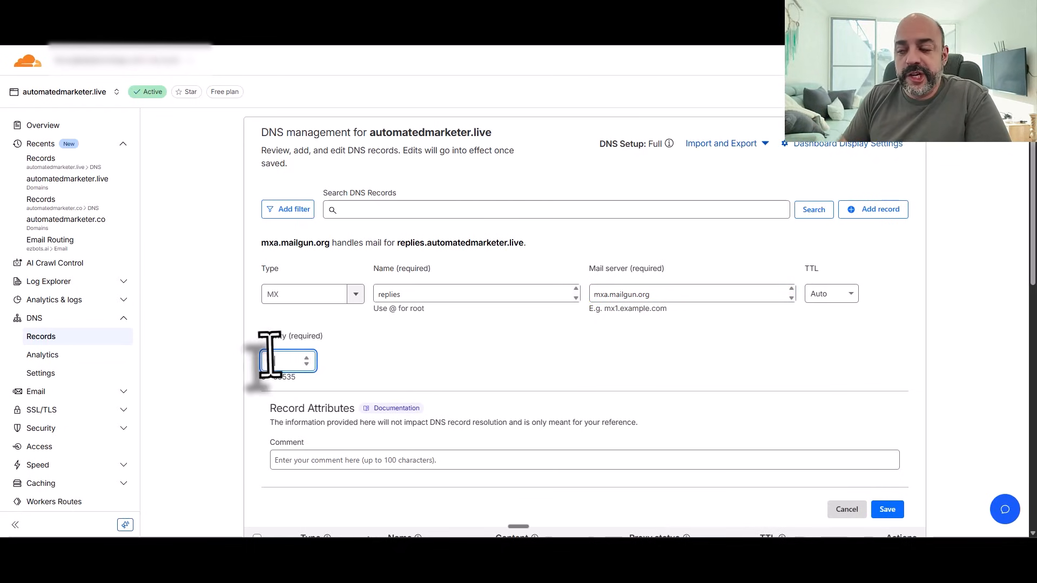
pyautogui.click(888, 510)
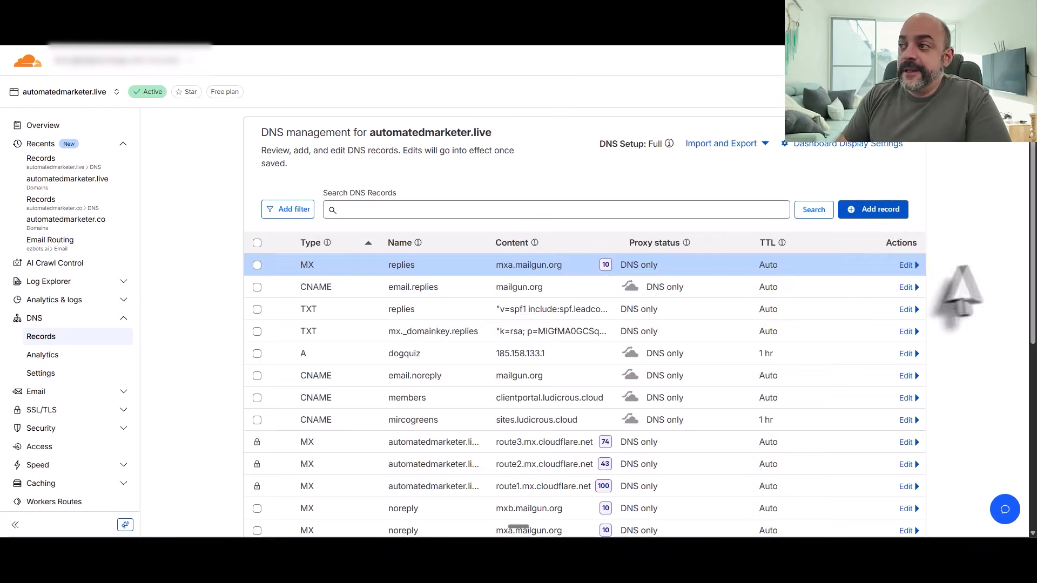
# Step: Add a second replies MX record pointing to mxb.mailgun.org with priority 10
pyautogui.click(885, 213)
pyautogui.click(364, 295)
pyautogui.scroll(-2, 323, 379)
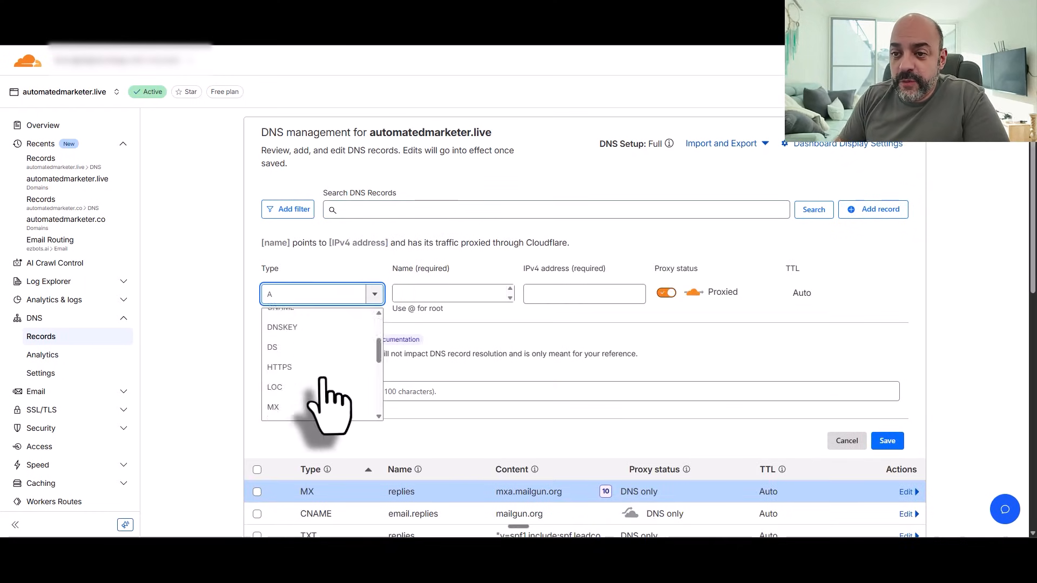
pyautogui.click(324, 337)
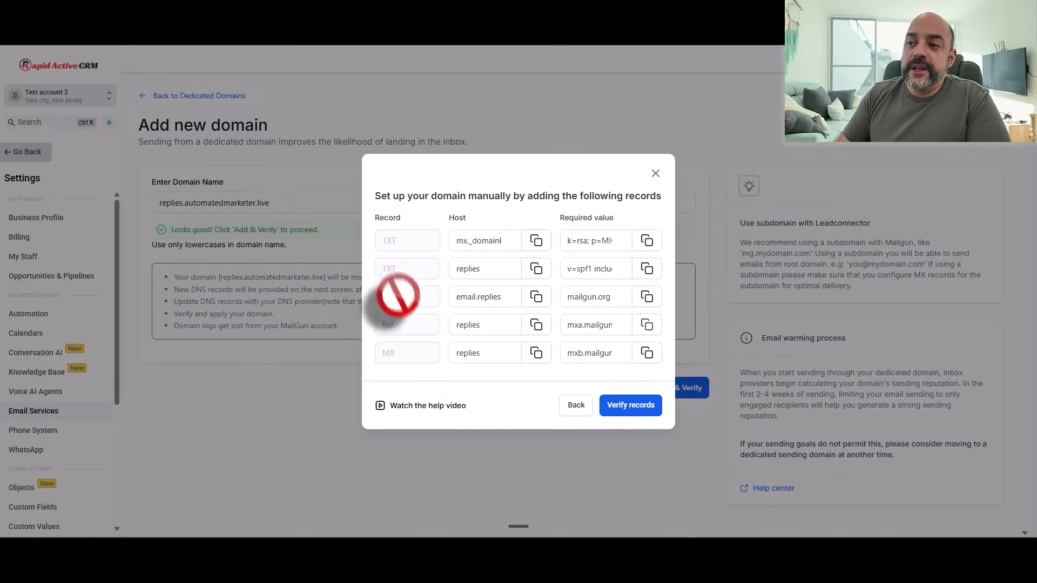
pyautogui.click(536, 354)
pyautogui.click(232, 13)
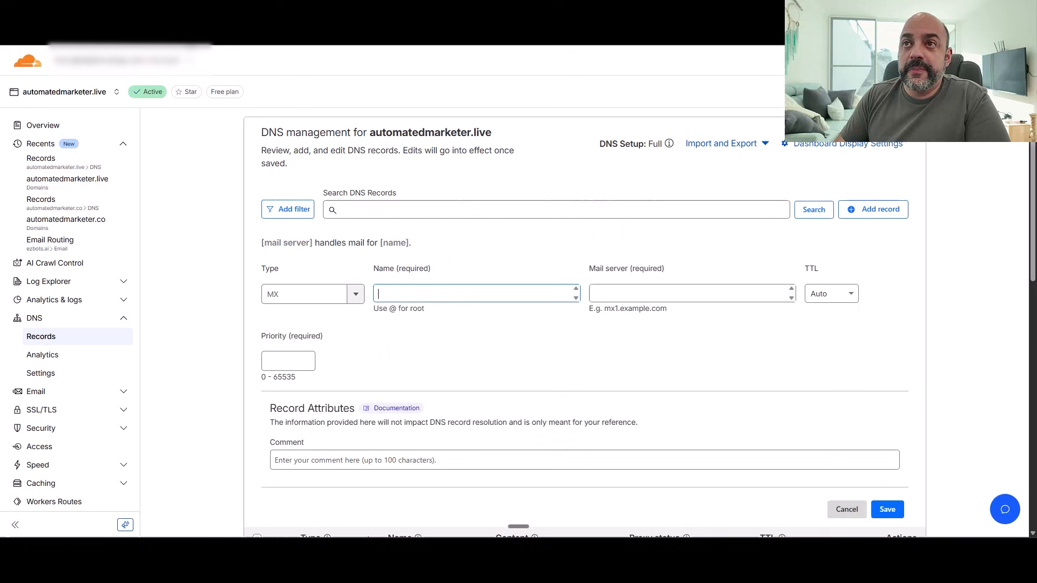
pyautogui.click(452, 295)
pyautogui.hotkey('ctrl', 'v')
pyautogui.click(616, 294)
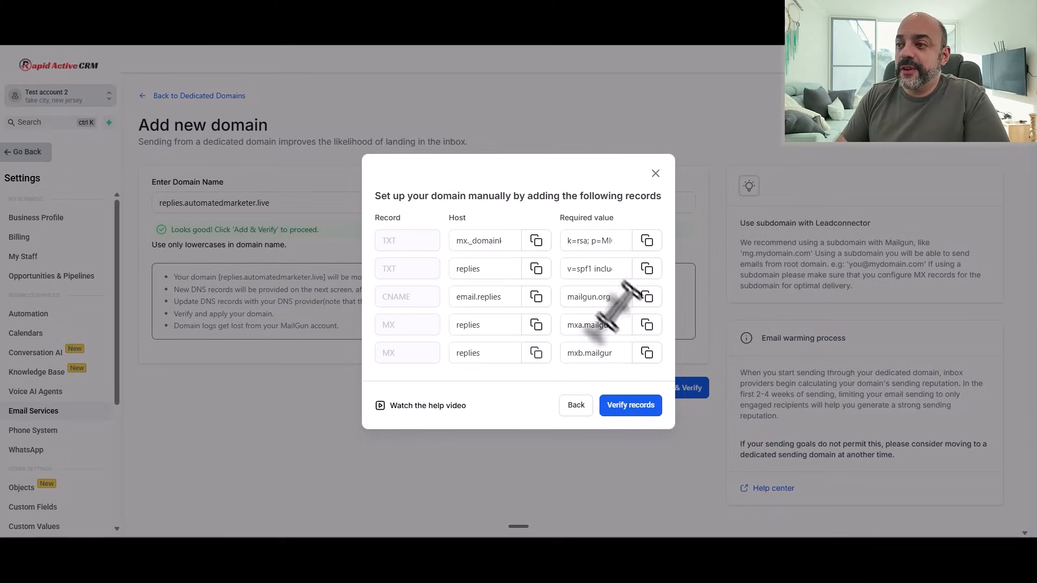
pyautogui.click(647, 352)
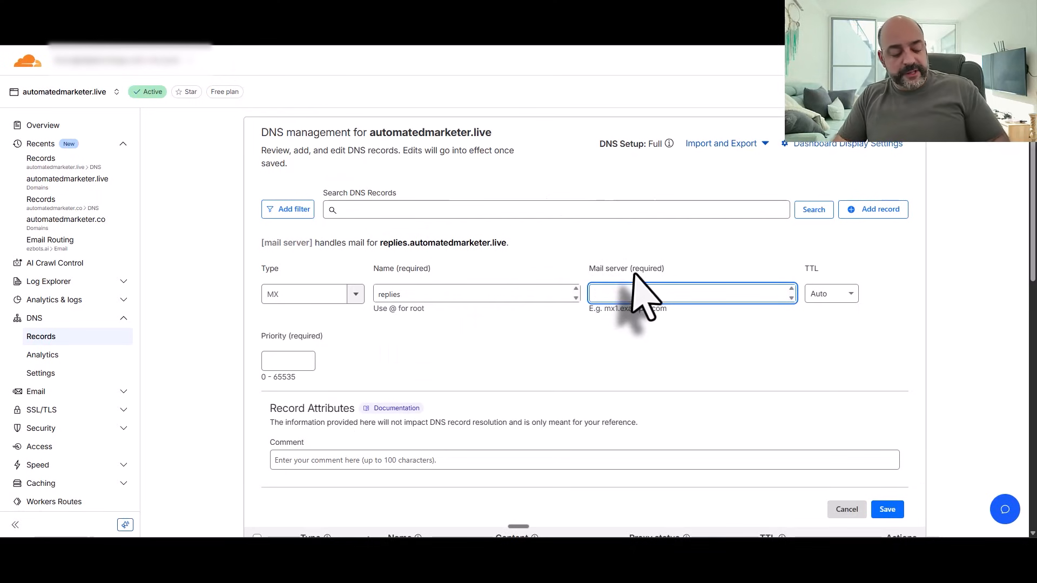
pyautogui.hotkey('ctrl', 'v')
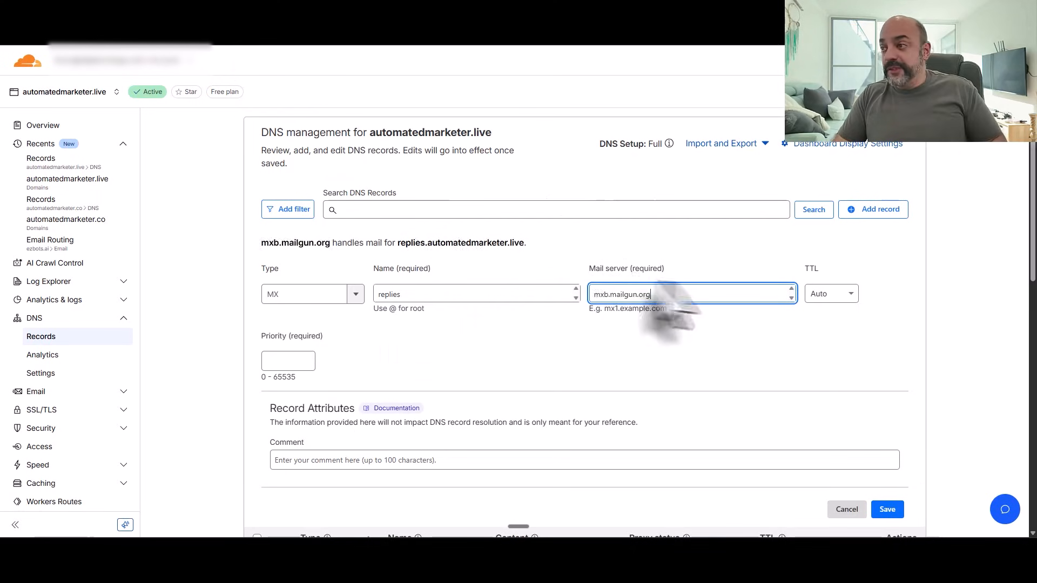
pyautogui.click(285, 363)
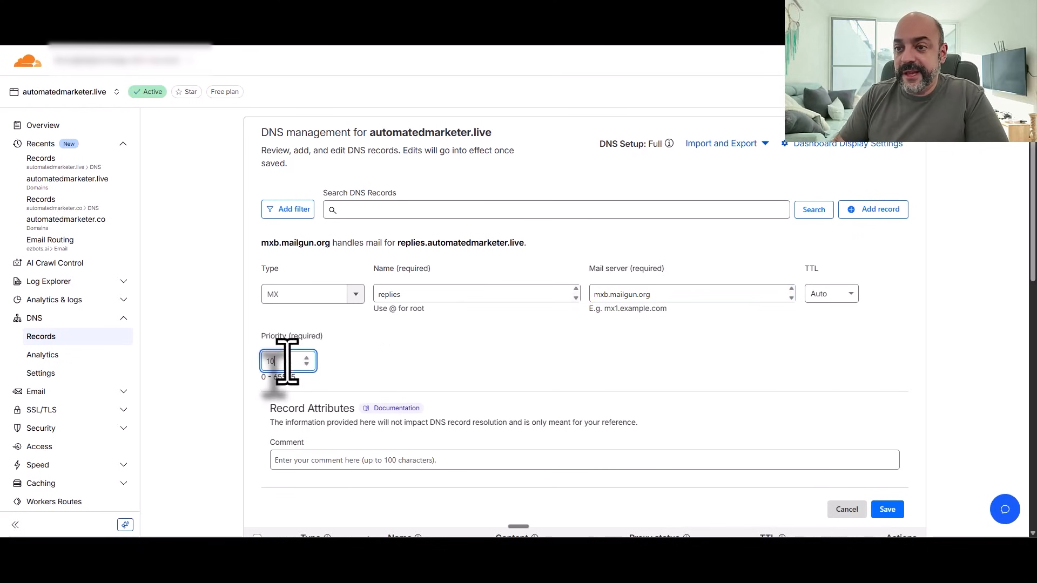
pyautogui.write('10')
pyautogui.click(887, 509)
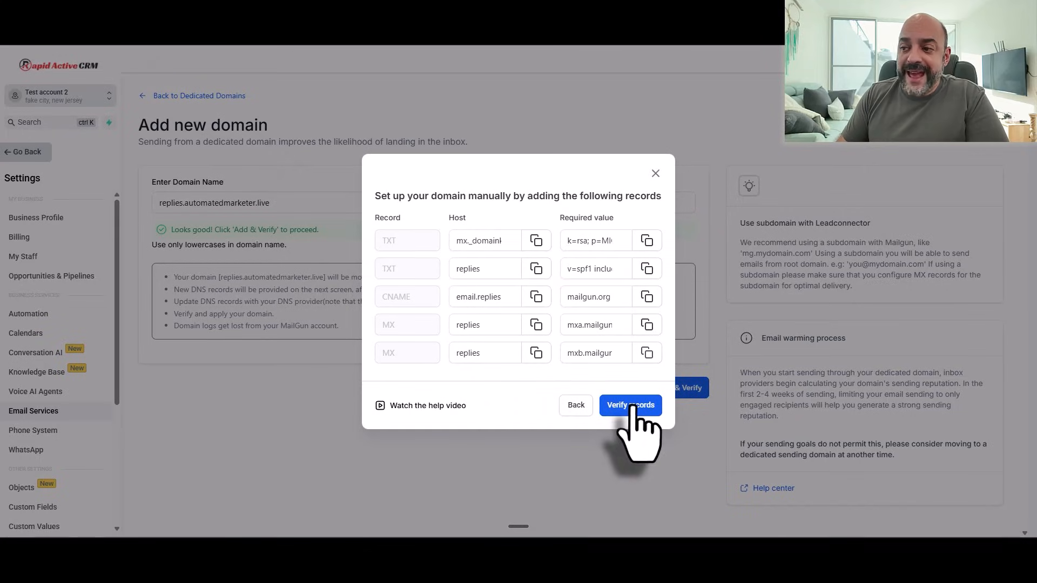
# Step: Run the CRM's record check and confirm the TXT, CNAME and both MX records show Verified
pyautogui.click(632, 405)
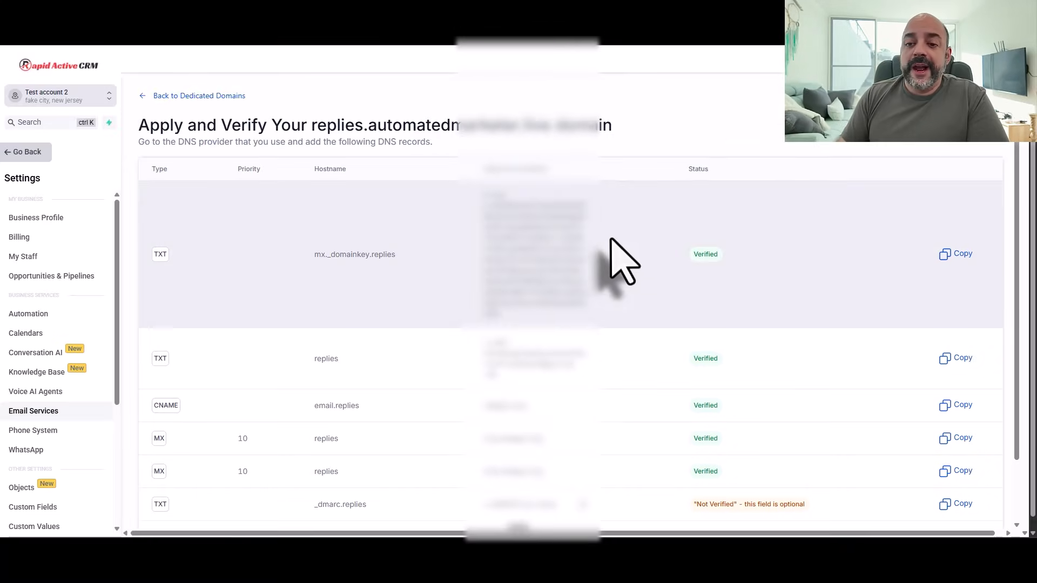
pyautogui.scroll(-3, 528, 283)
pyautogui.scroll(3, 480, 402)
pyautogui.scroll(-1, 729, 178)
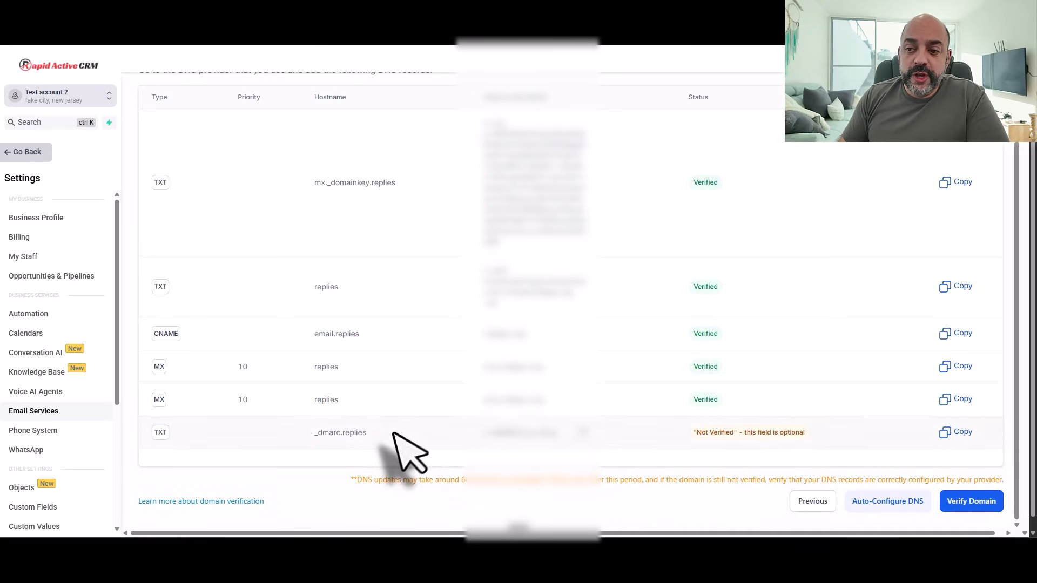
# Step: Start a new Cloudflare TXT record named _dmarc.replies, copied from the CRM
pyautogui.moveTo(372, 435); pyautogui.dragTo(293, 435)
pyautogui.rightClick(351, 432)
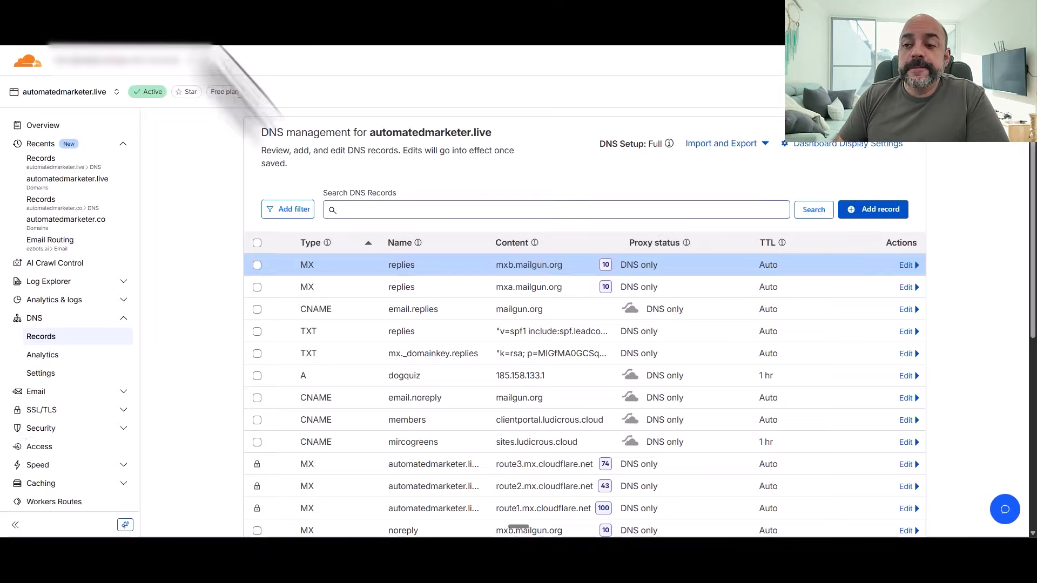
pyautogui.click(873, 211)
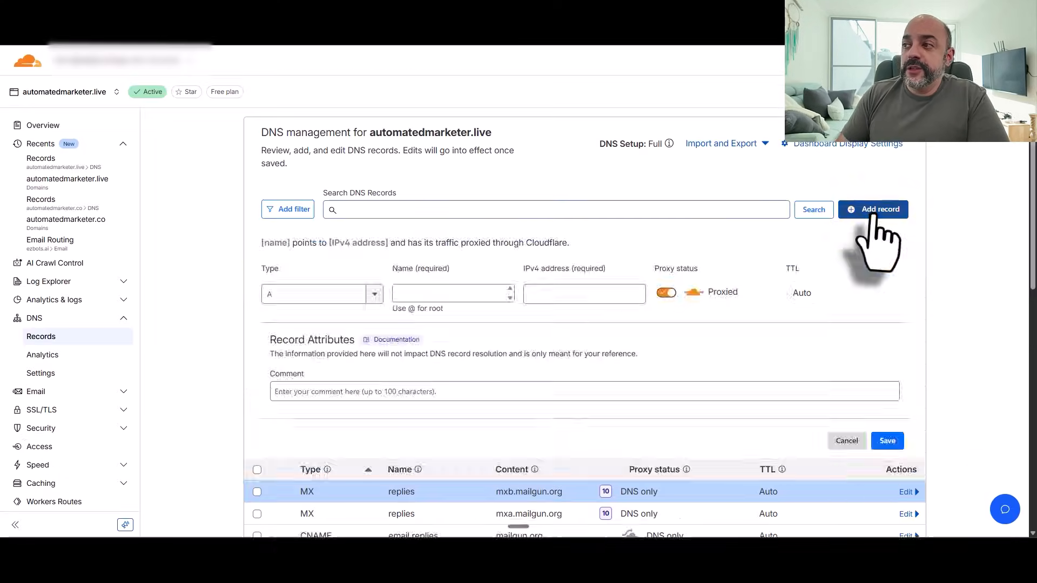
pyautogui.click(363, 295)
pyautogui.scroll(-1, 346, 365)
pyautogui.scroll(-4, 345, 373)
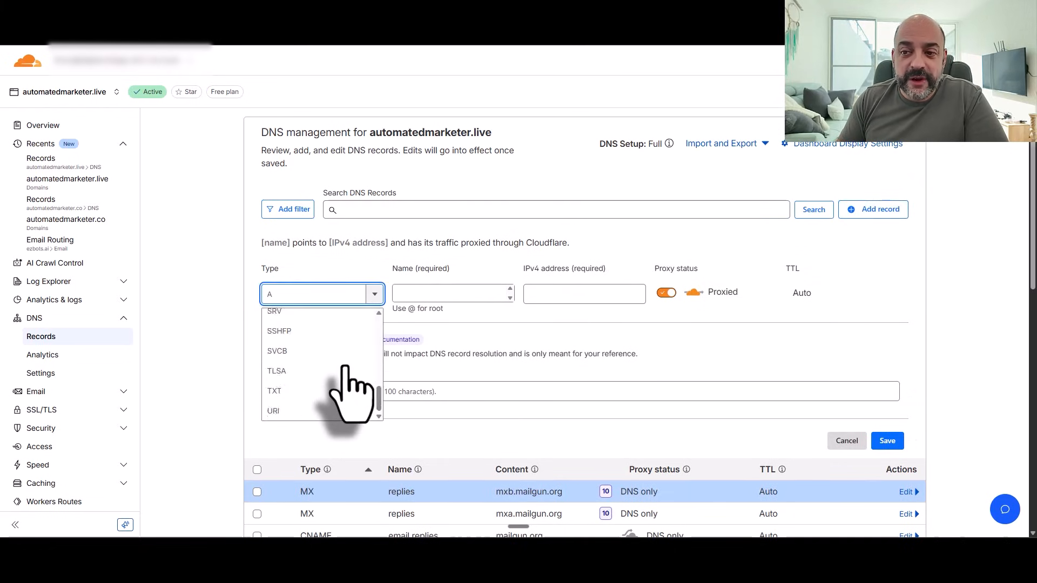
pyautogui.click(325, 390)
pyautogui.click(401, 298)
pyautogui.hotkey('ctrl', 'v')
# Step: Fill the TXT content with v=DMARC1;p=none; from the CRM and save the record
pyautogui.click(132, 11)
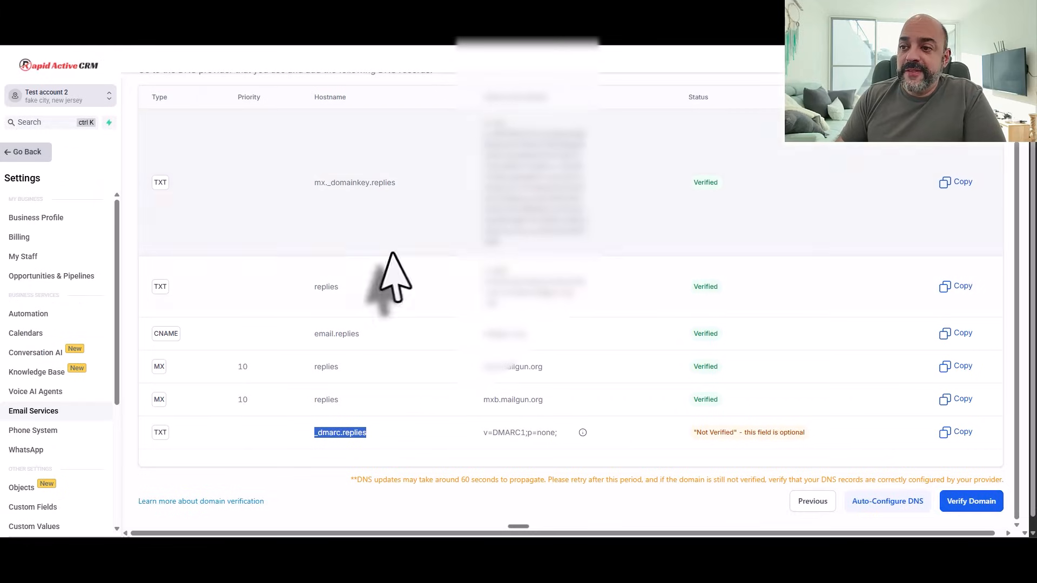
pyautogui.moveTo(562, 435); pyautogui.dragTo(474, 440)
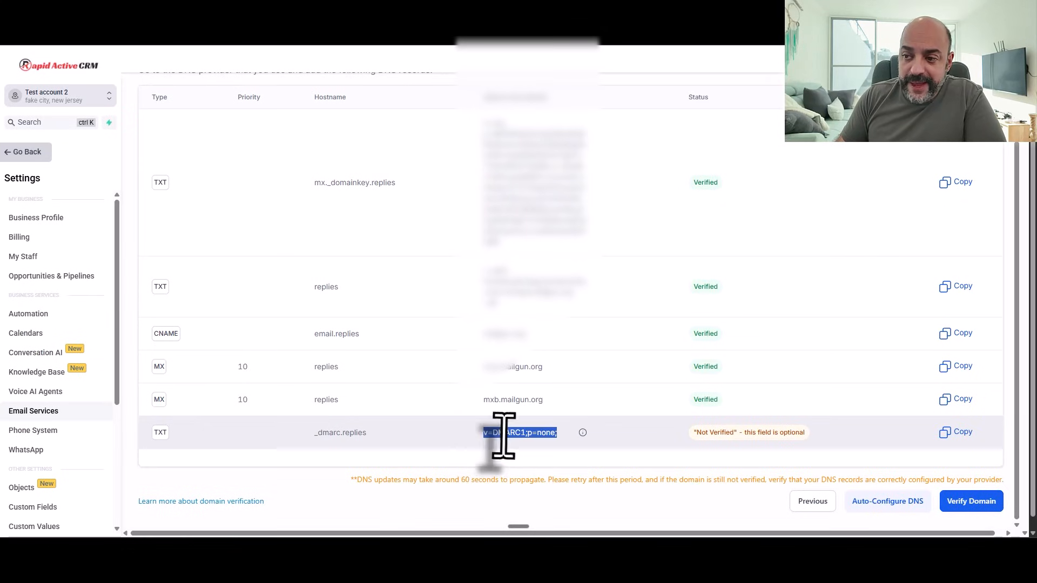
pyautogui.rightClick(504, 428)
pyautogui.click(551, 323)
pyautogui.click(186, 15)
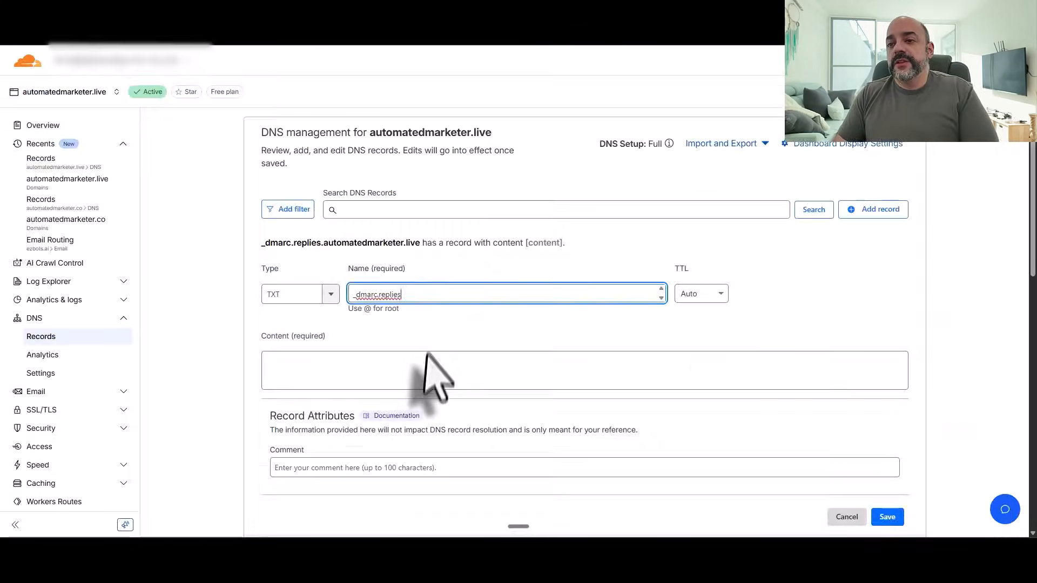
pyautogui.click(425, 366)
pyautogui.hotkey('ctrl', 'v')
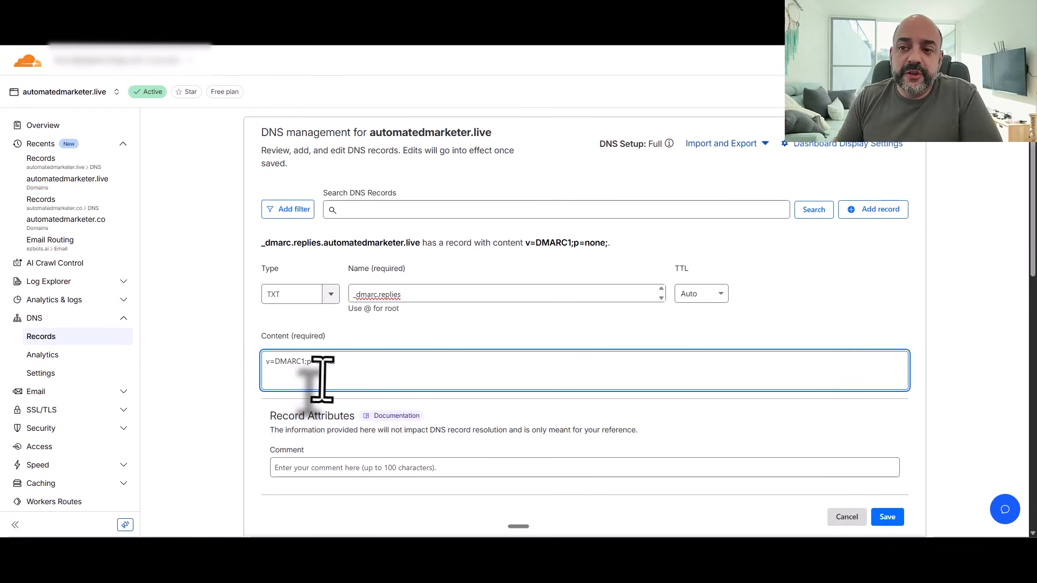
pyautogui.click(887, 517)
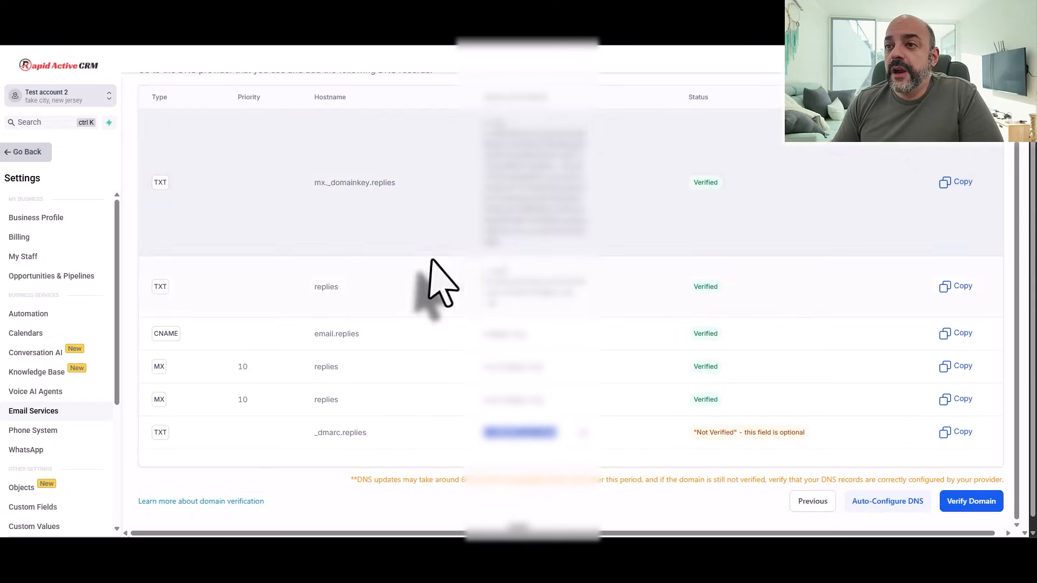
# Step: Reload the CRM verification page so _dmarc.replies shows Verified, then maximize the window
pyautogui.scroll(2, 428, 278)
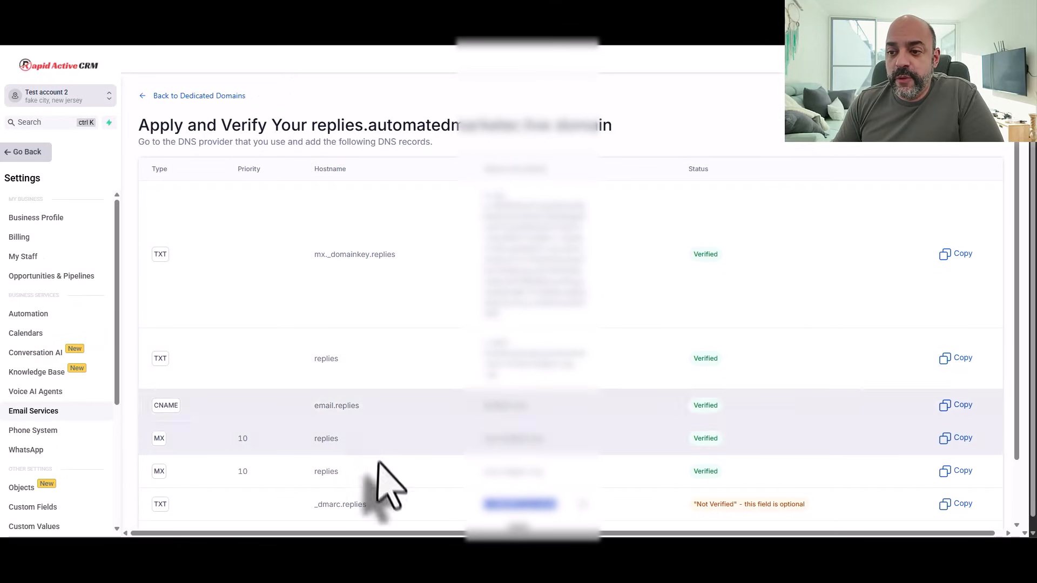
pyautogui.scroll(-2, 434, 404)
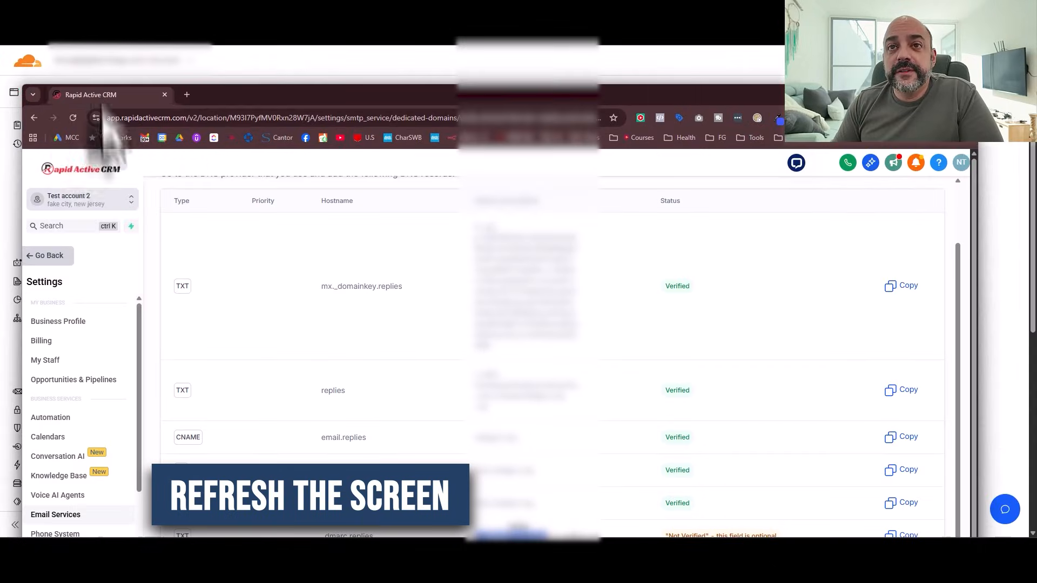
pyautogui.click(73, 118)
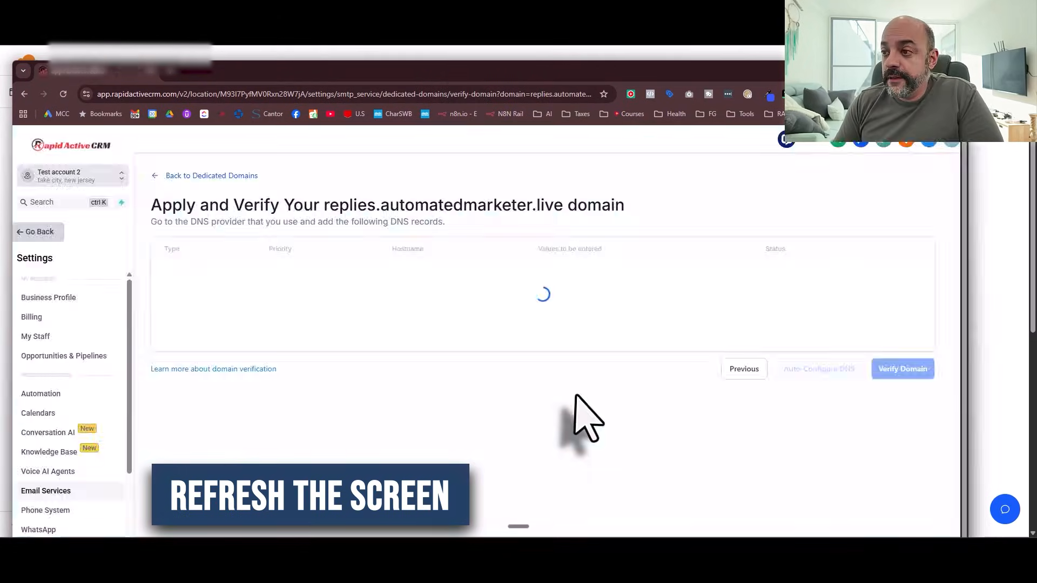
pyautogui.scroll(-2, 583, 416)
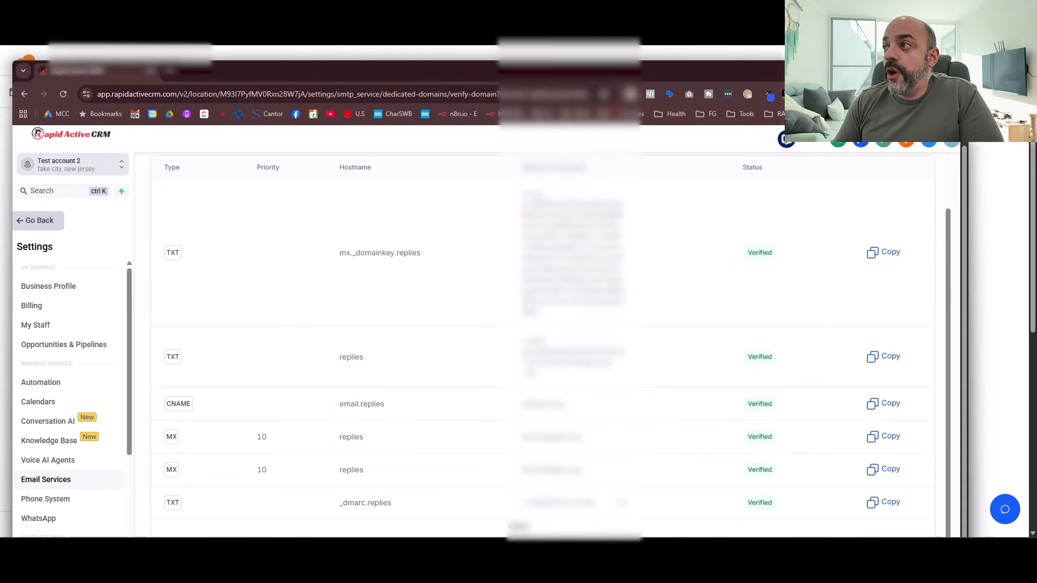
pyautogui.click(931, 71)
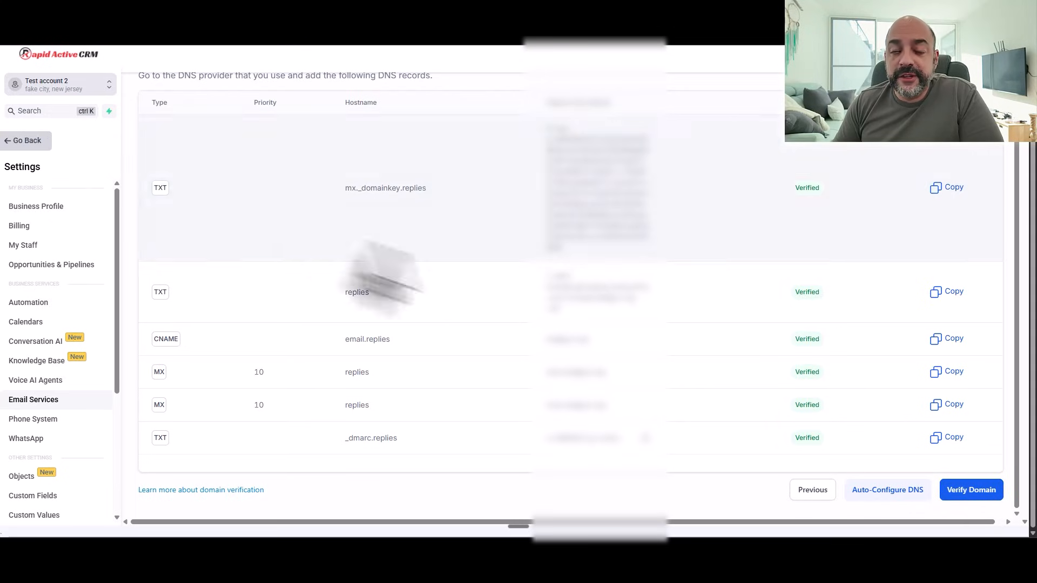
# Step: Verify replies.automatedmarketer.live so it lists as a dedicated domain in Stage 1 warmup
pyautogui.click(978, 490)
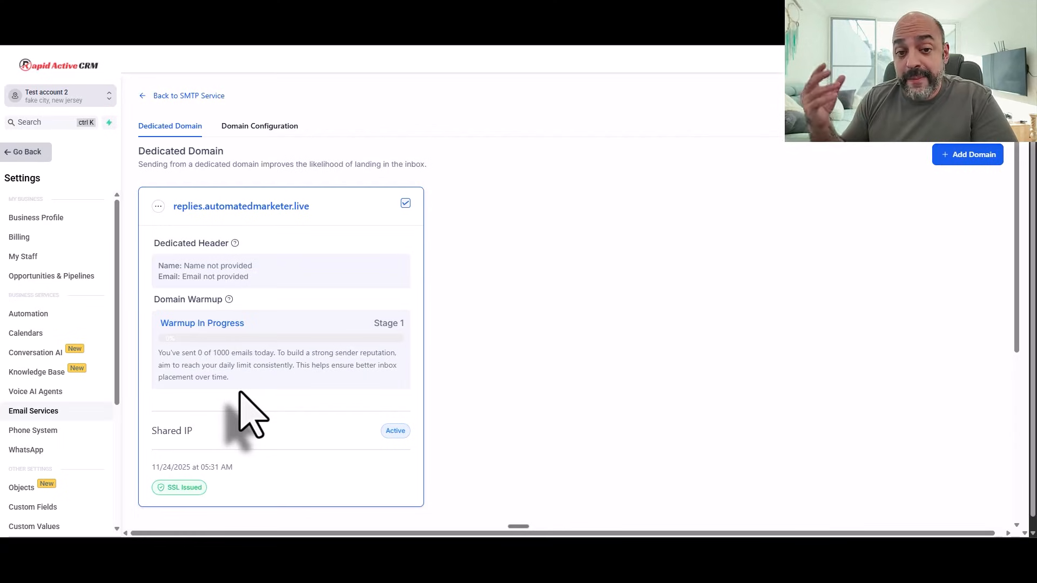
pyautogui.moveTo(380, 2); pyautogui.dragTo(383, 133)
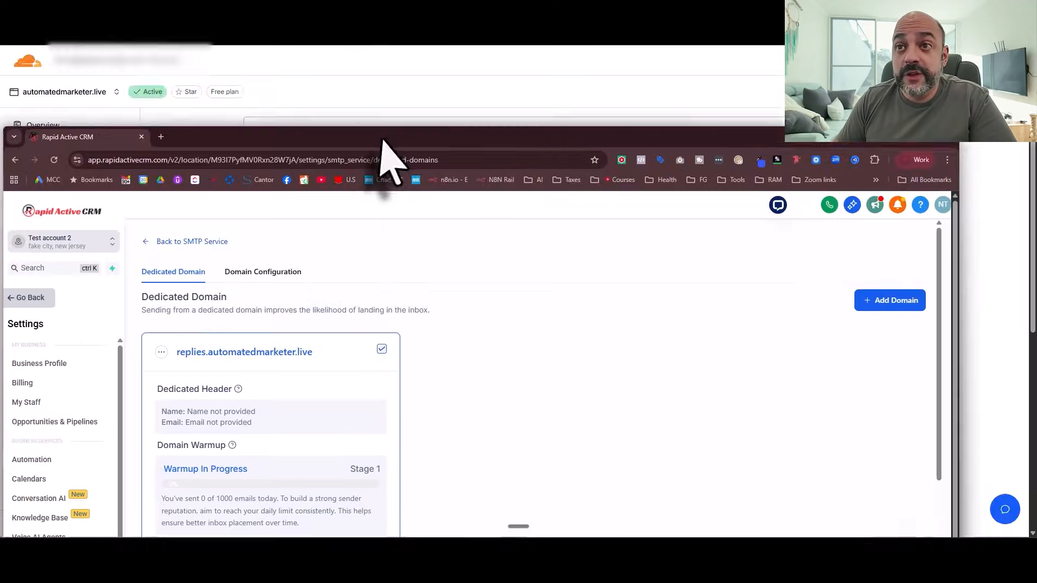
# Step: Search google workspace in a new tab, open workspace.google.com and start the Starter plan trial
pyautogui.click(163, 137)
pyautogui.write('g')
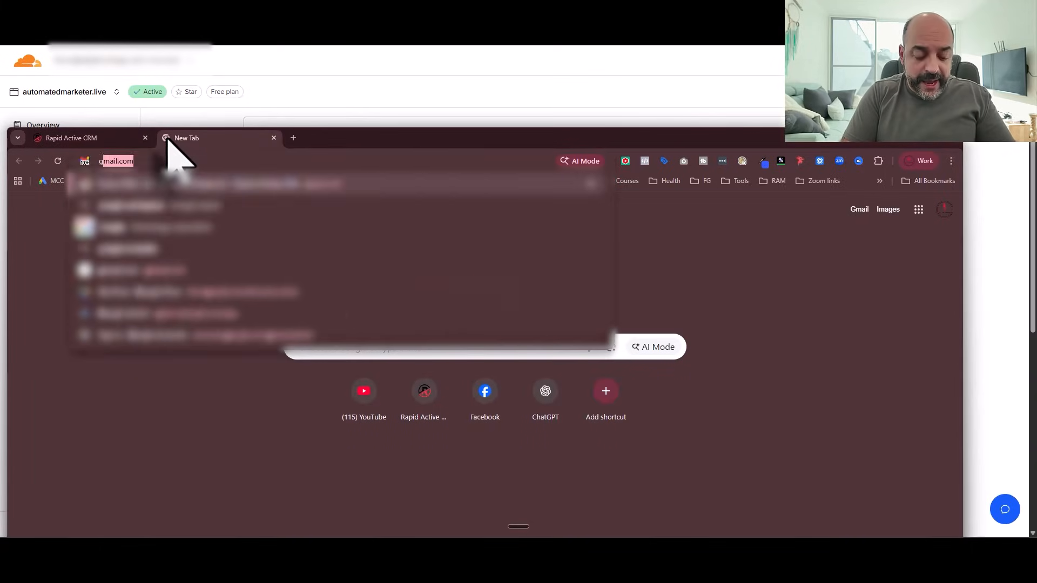
pyautogui.write('oogle workspace')
pyautogui.press('Return')
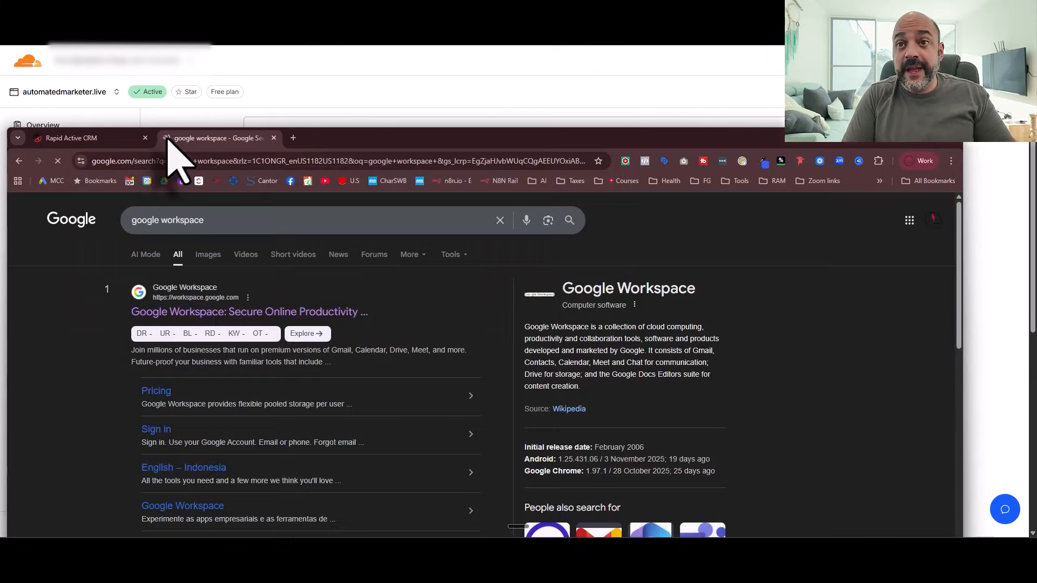
pyautogui.click(205, 313)
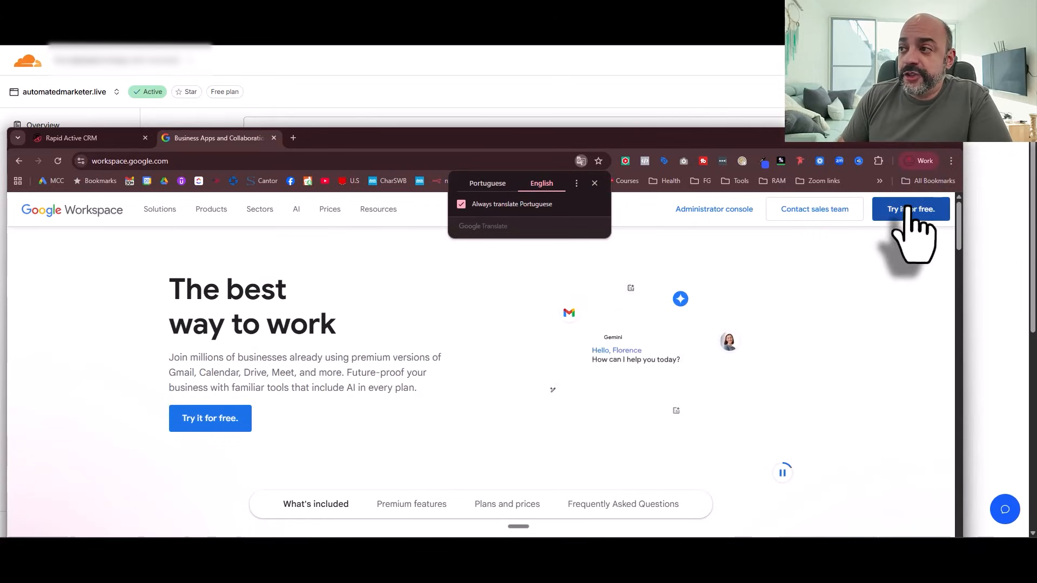
pyautogui.moveTo(601, 135); pyautogui.dragTo(590, 13)
pyautogui.scroll(-14, 384, 266)
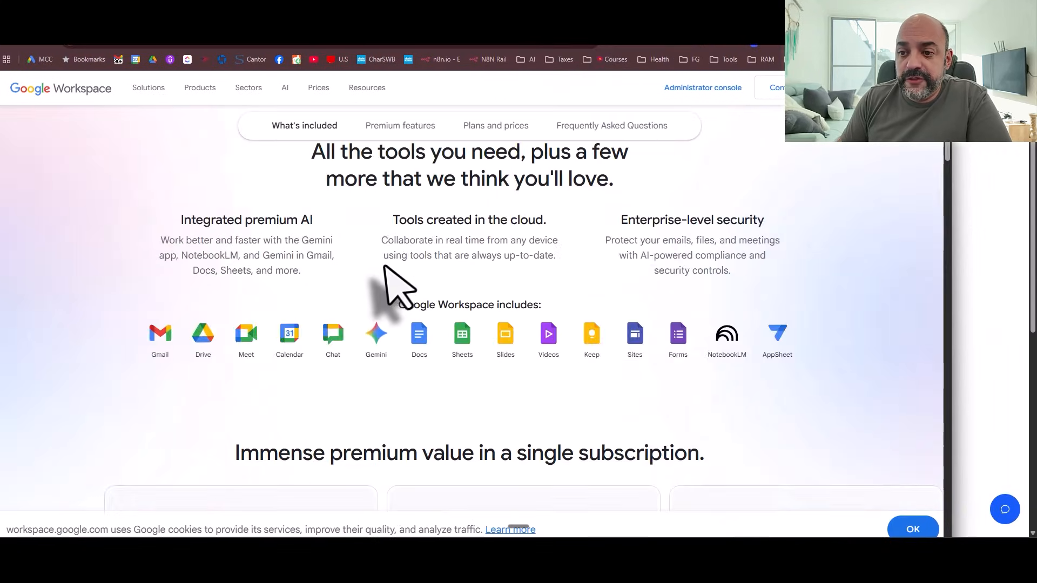
pyautogui.scroll(-10, 384, 266)
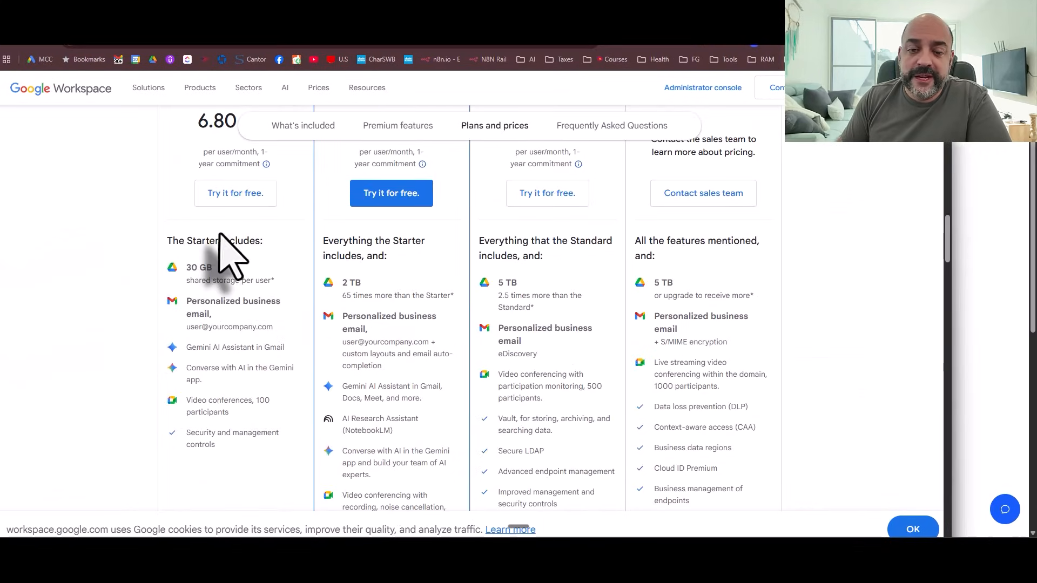
pyautogui.click(228, 195)
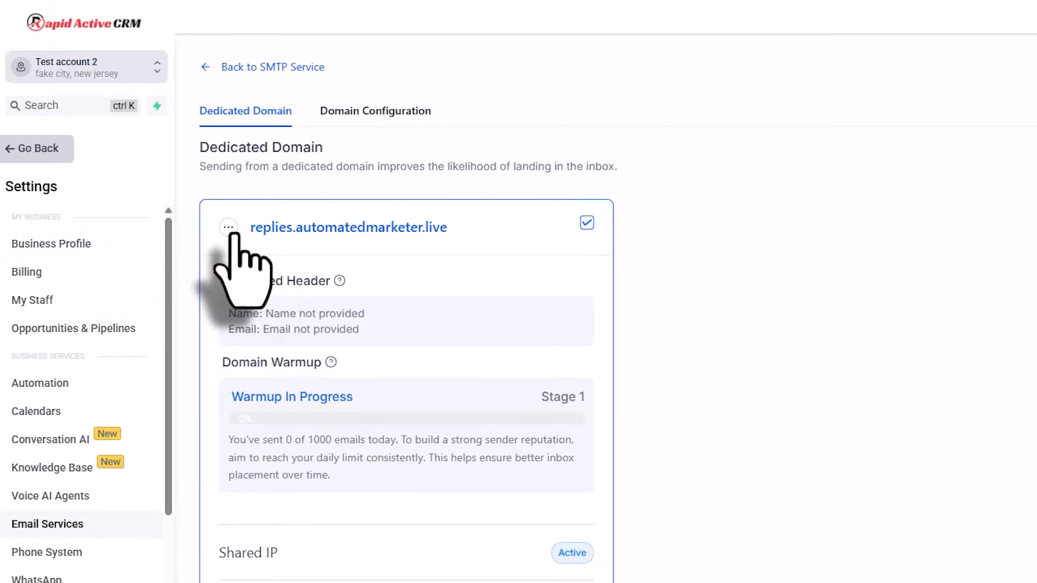
# Step: Save a dedicated header for replies with the sender's name and a From email on that domain
pyautogui.click(158, 206)
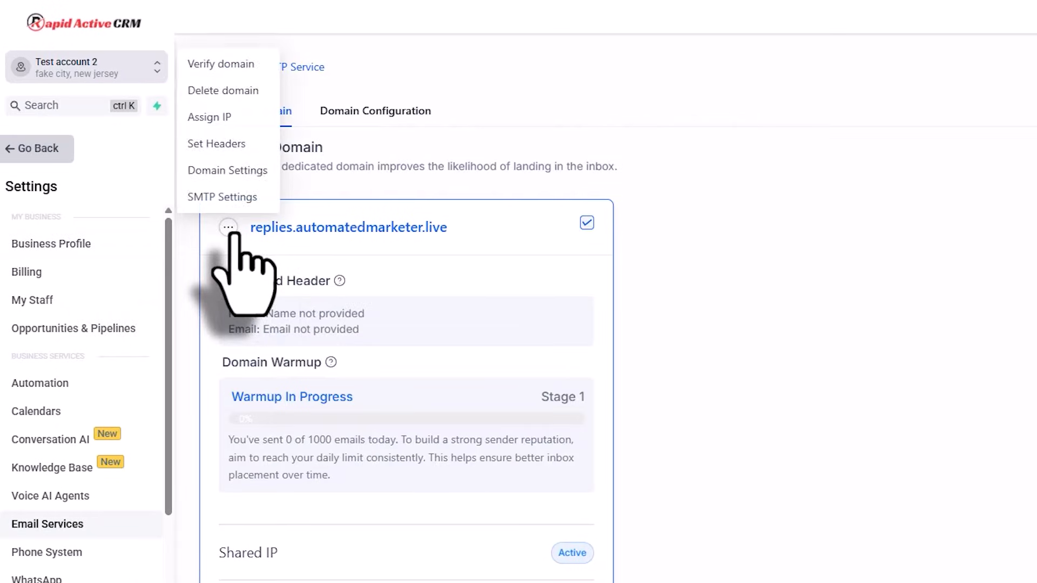
pyautogui.click(233, 144)
pyautogui.click(792, 353)
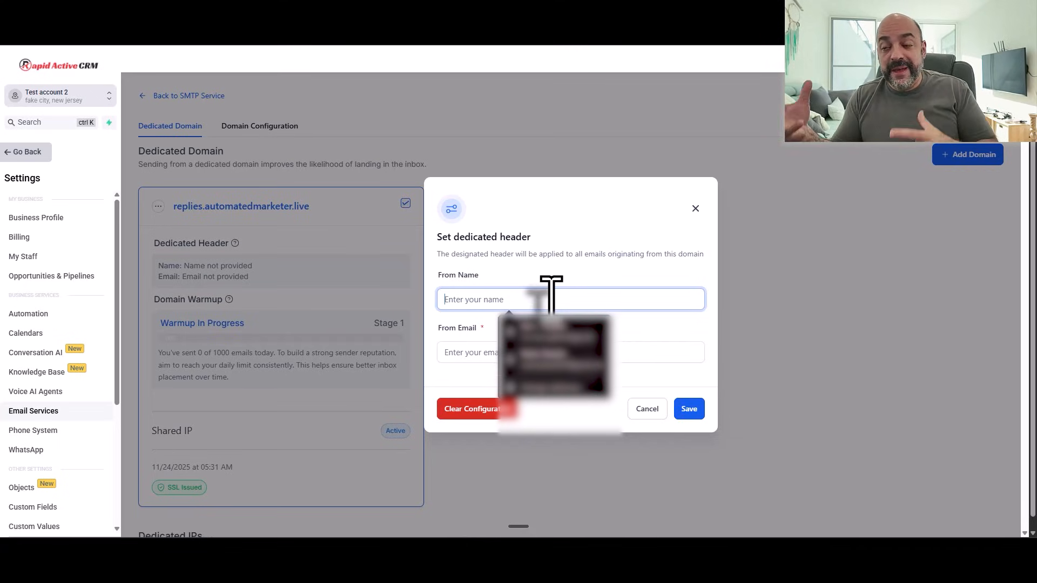
pyautogui.write('nu')
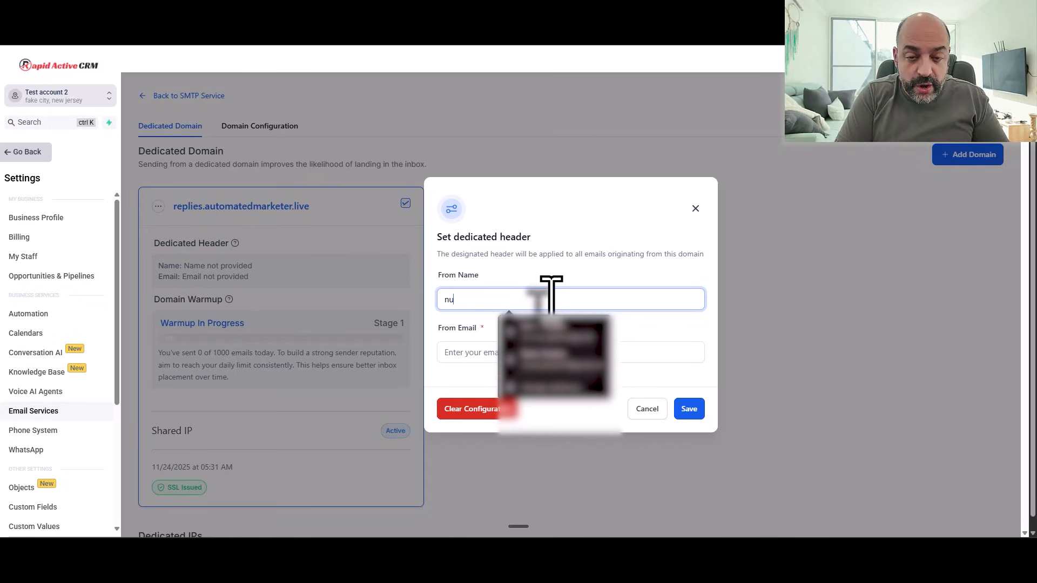
pyautogui.write('no Tavares')
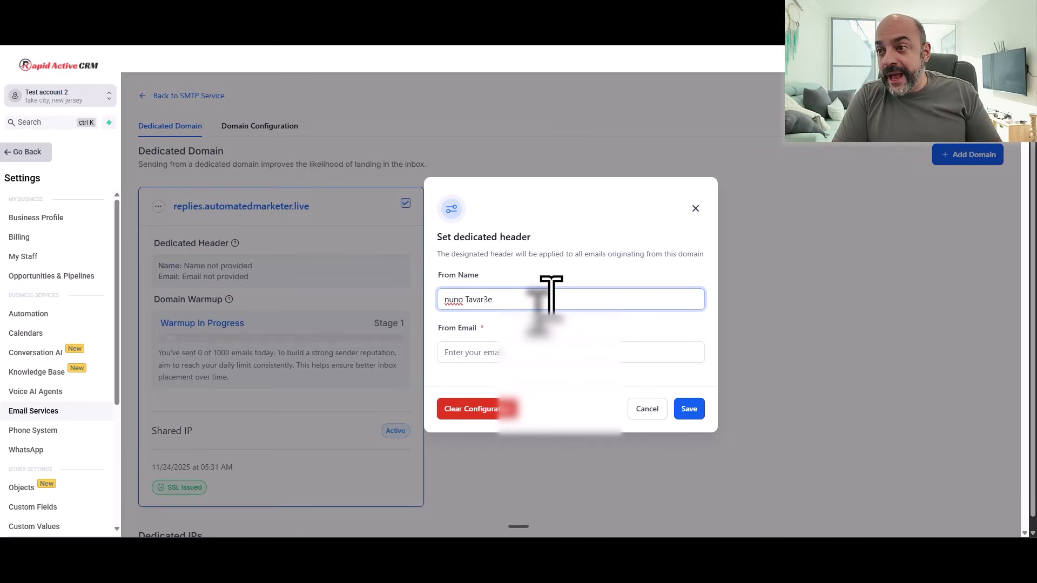
pyautogui.click(457, 357)
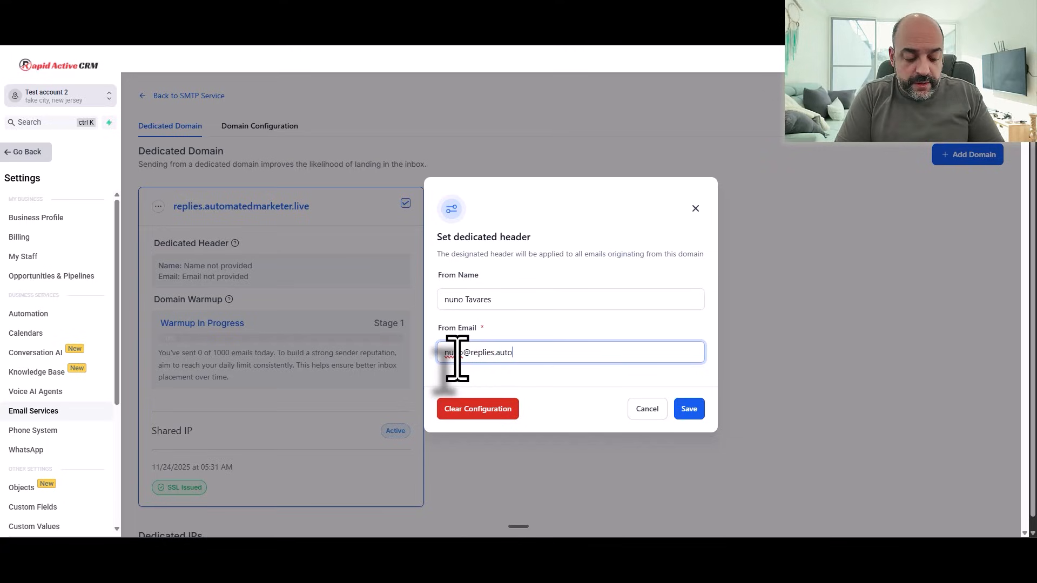
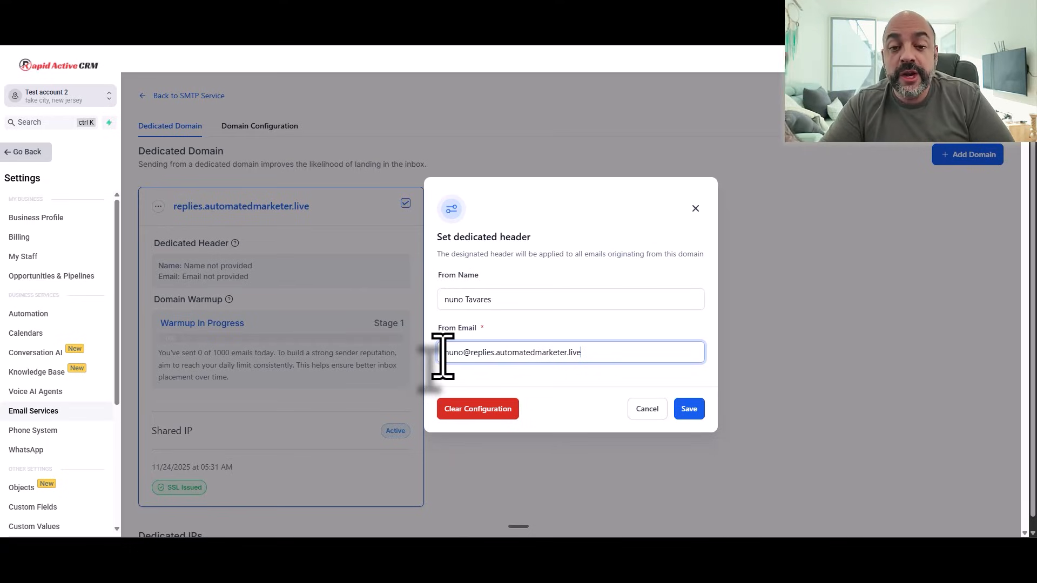
pyautogui.click(690, 409)
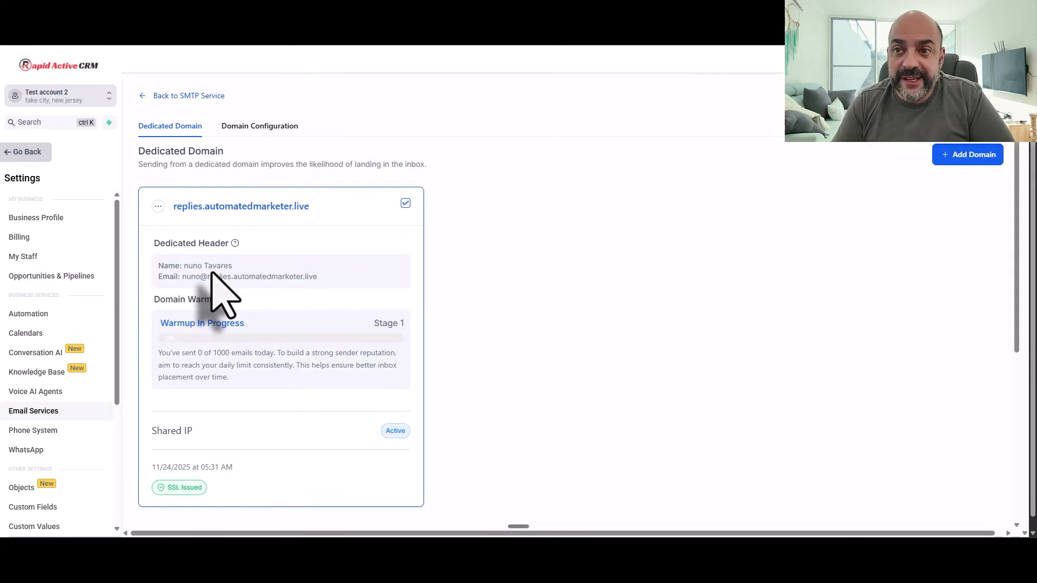
pyautogui.moveTo(181, 265); pyautogui.dragTo(232, 277)
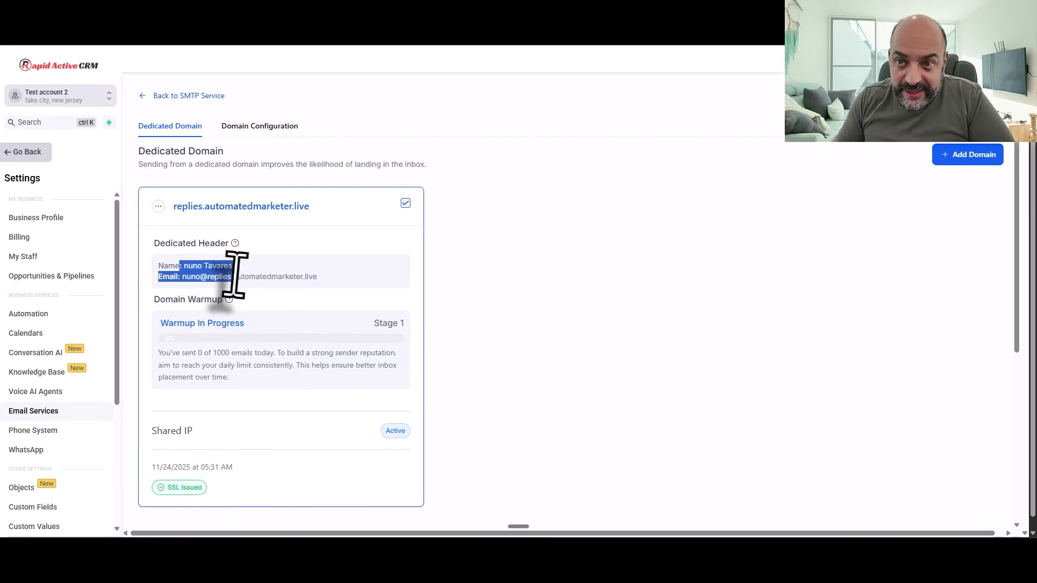
# Step: Uppercase the first letter of the From Name in the replies header and re-save it
pyautogui.click(158, 206)
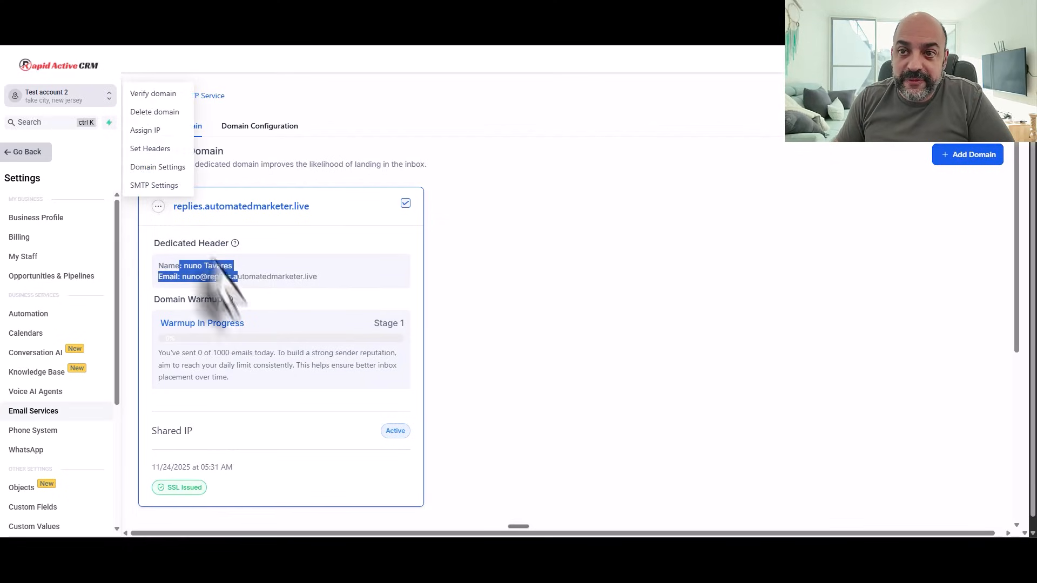
pyautogui.click(156, 148)
pyautogui.click(447, 301)
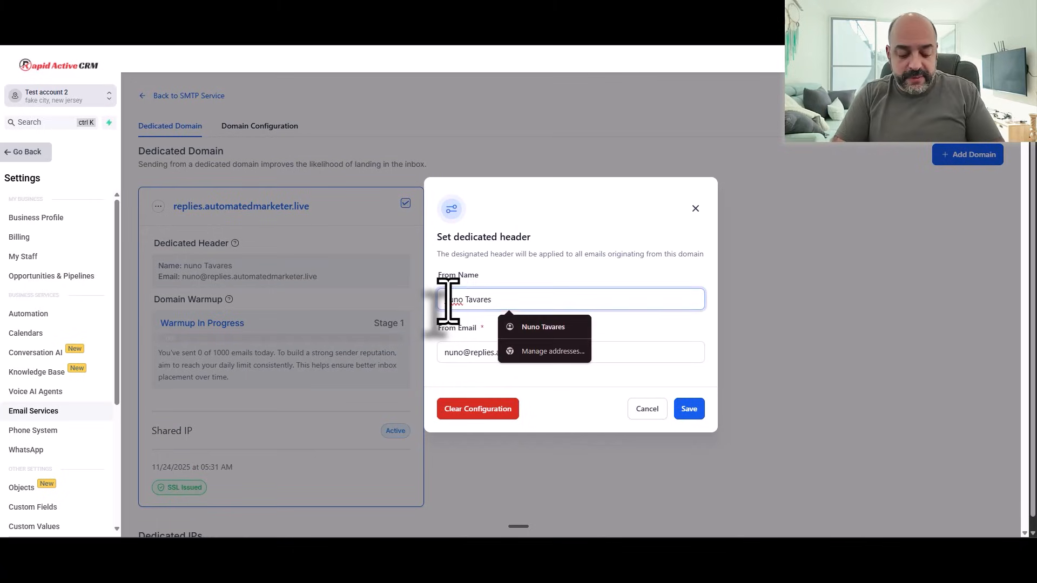
pyautogui.press('BackSpace')
pyautogui.write('N')
pyautogui.click(689, 410)
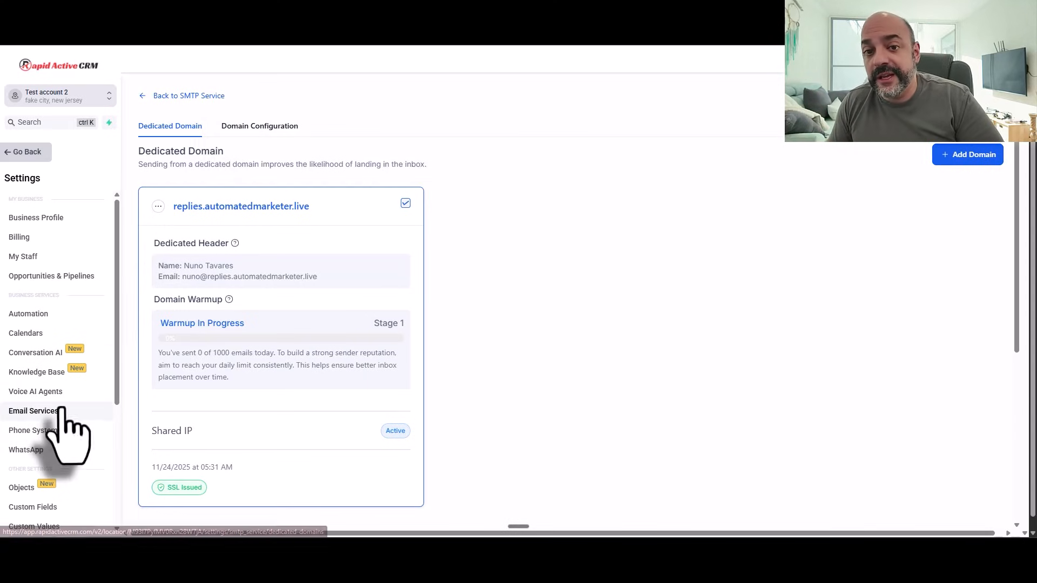
# Step: From Domains & URL Redirects, manage automatedmarketer.live and choose + Connect
pyautogui.scroll(-3, 91, 401)
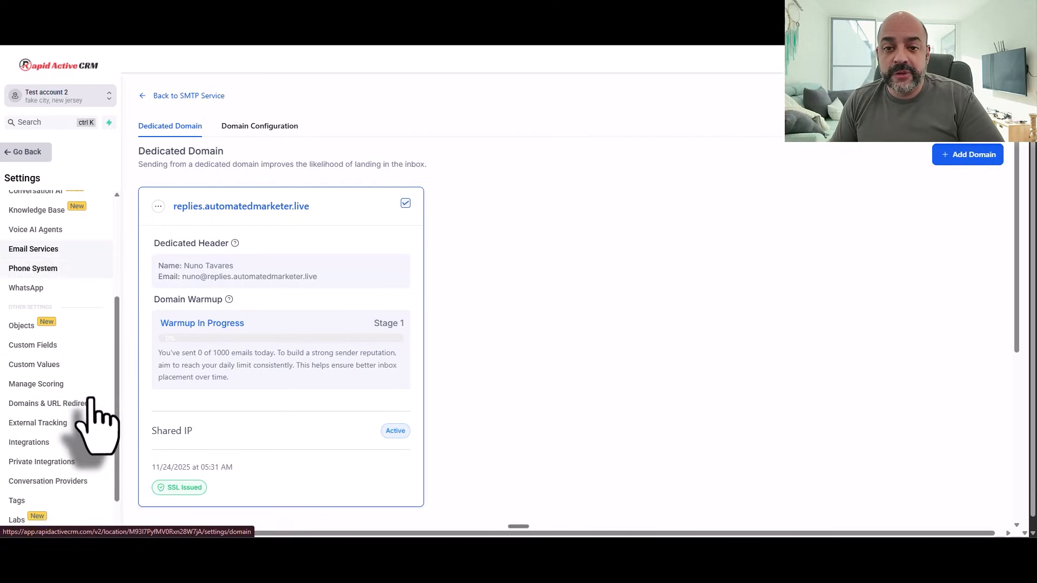
pyautogui.click(75, 370)
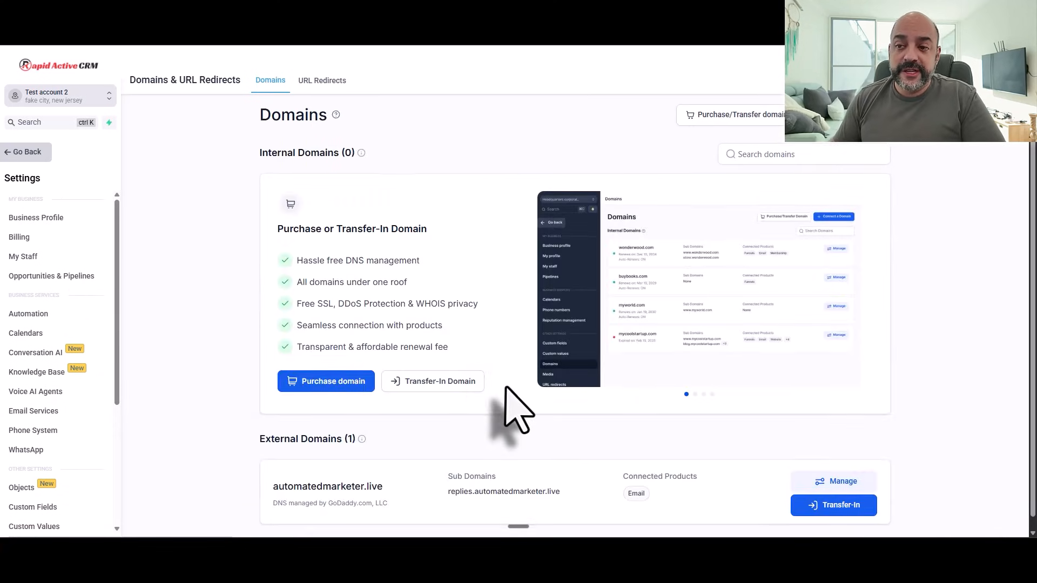
pyautogui.scroll(-1, 540, 427)
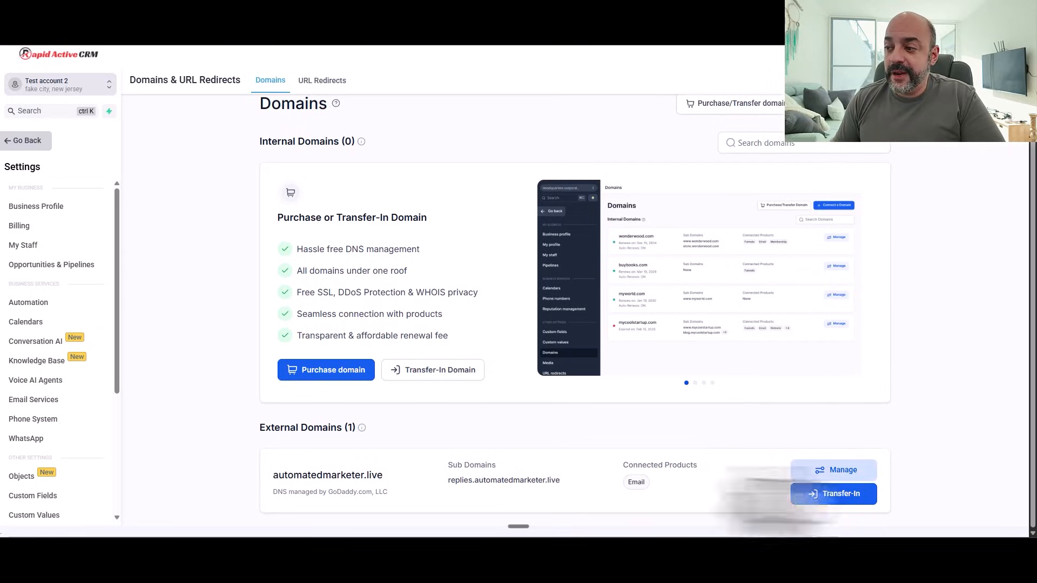
pyautogui.click(845, 471)
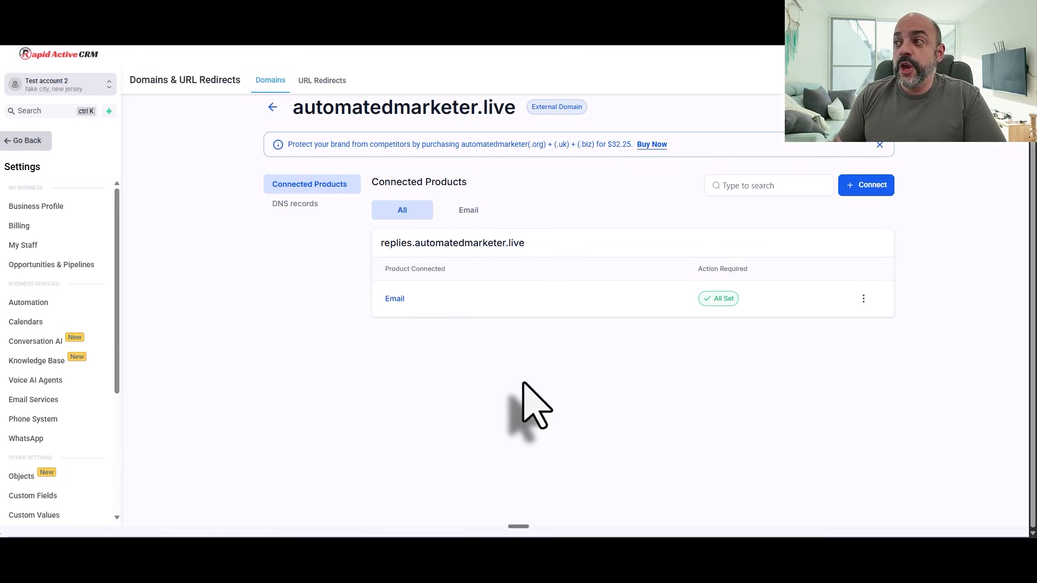
pyautogui.click(864, 187)
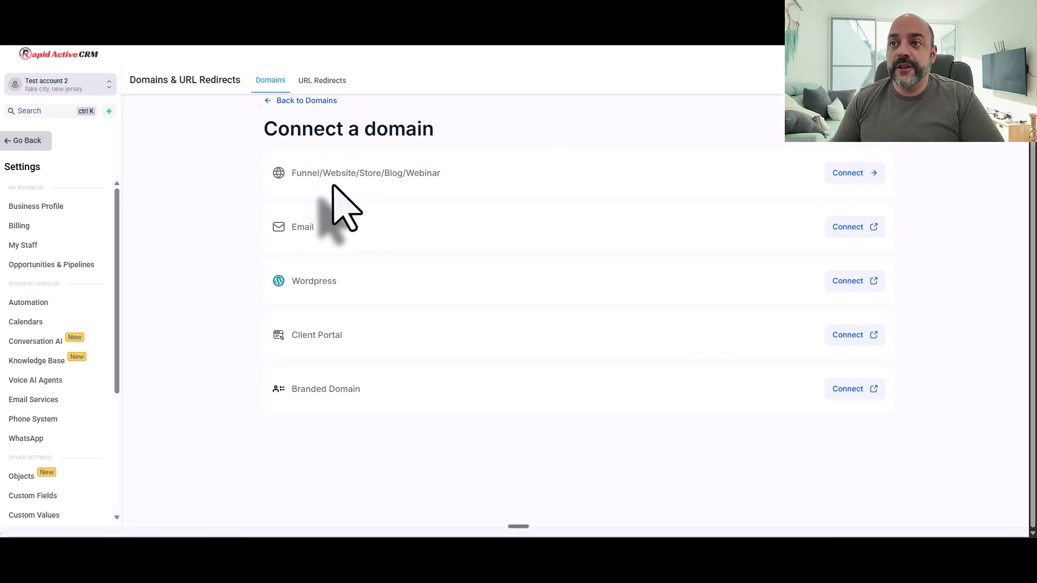
# Step: Choose the Funnel/Website connection, enter go.automatedmarketer.live as the domain and continue
pyautogui.click(849, 173)
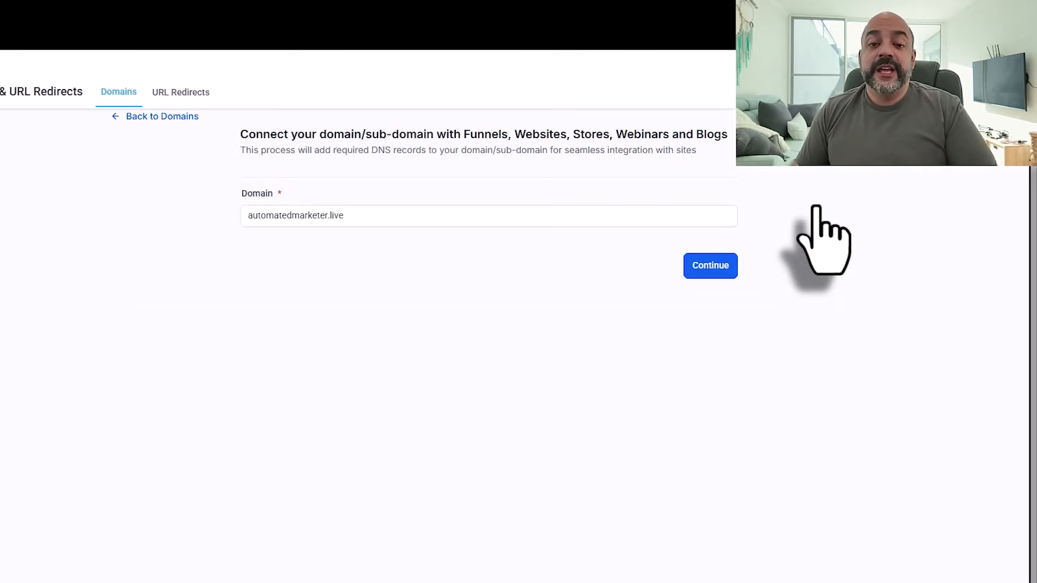
pyautogui.click(406, 215)
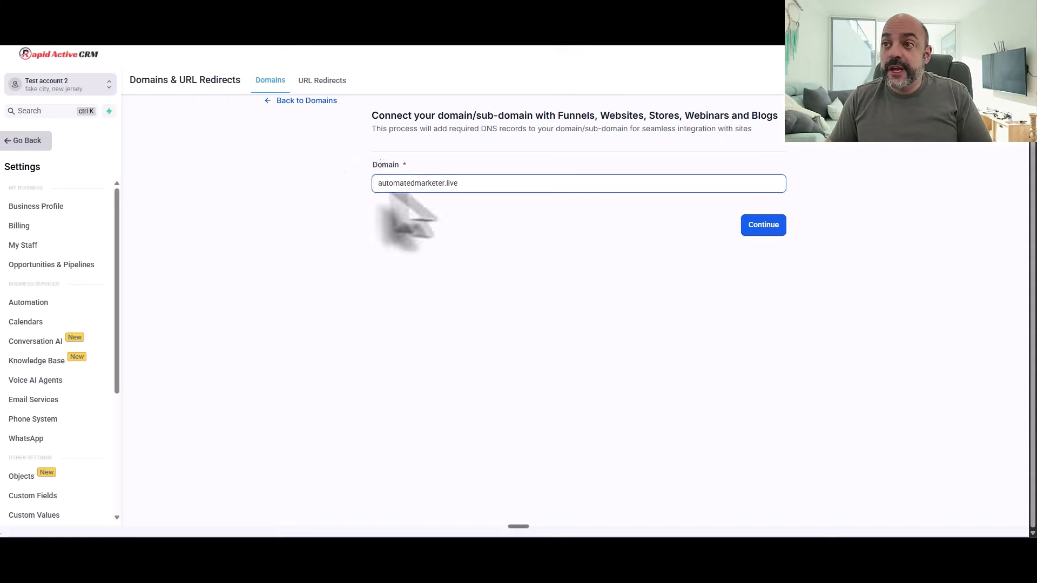
pyautogui.click(377, 184)
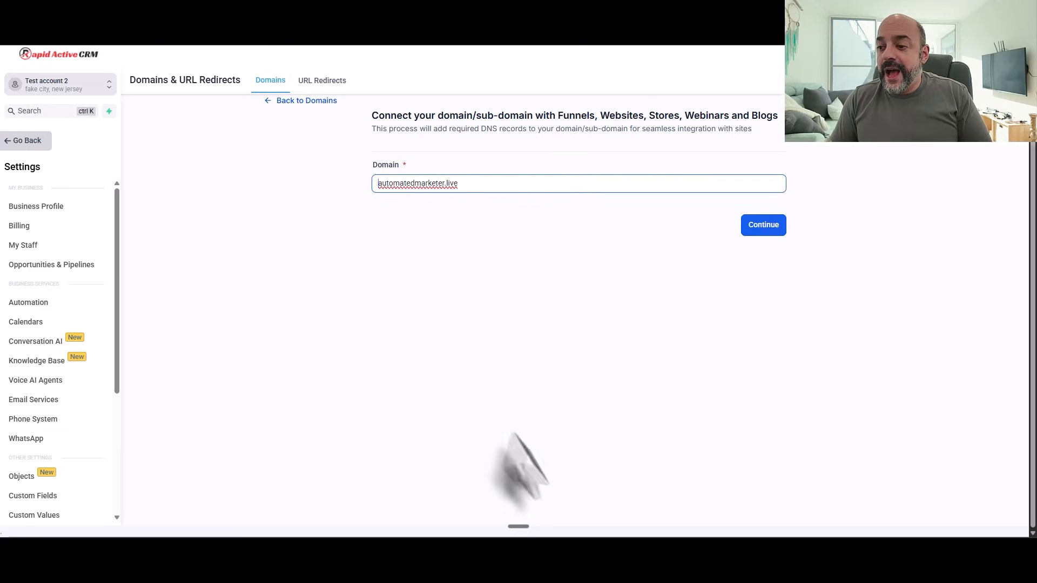
pyautogui.click(441, 551)
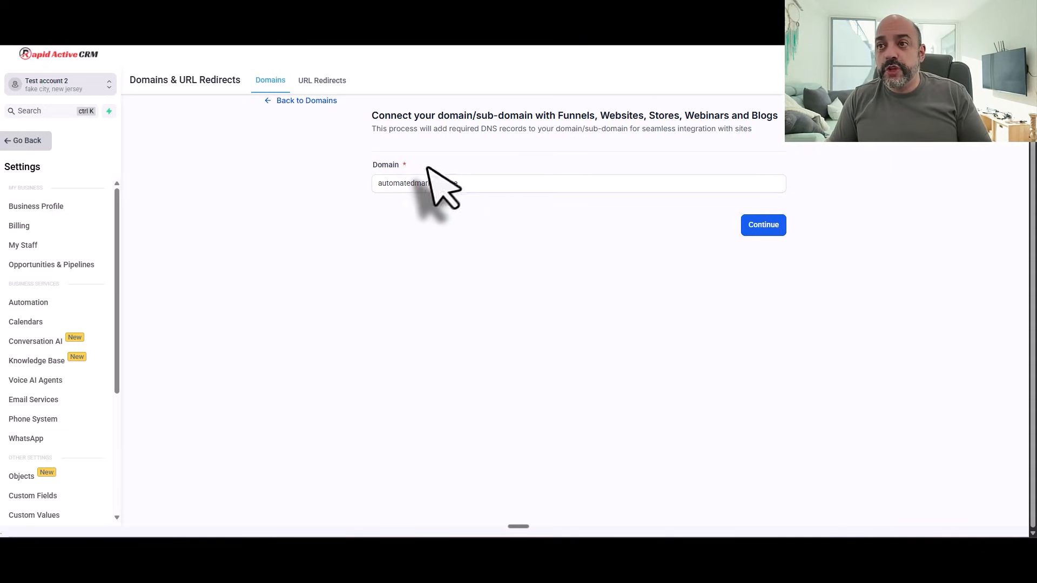
pyautogui.click(376, 186)
pyautogui.write('go.')
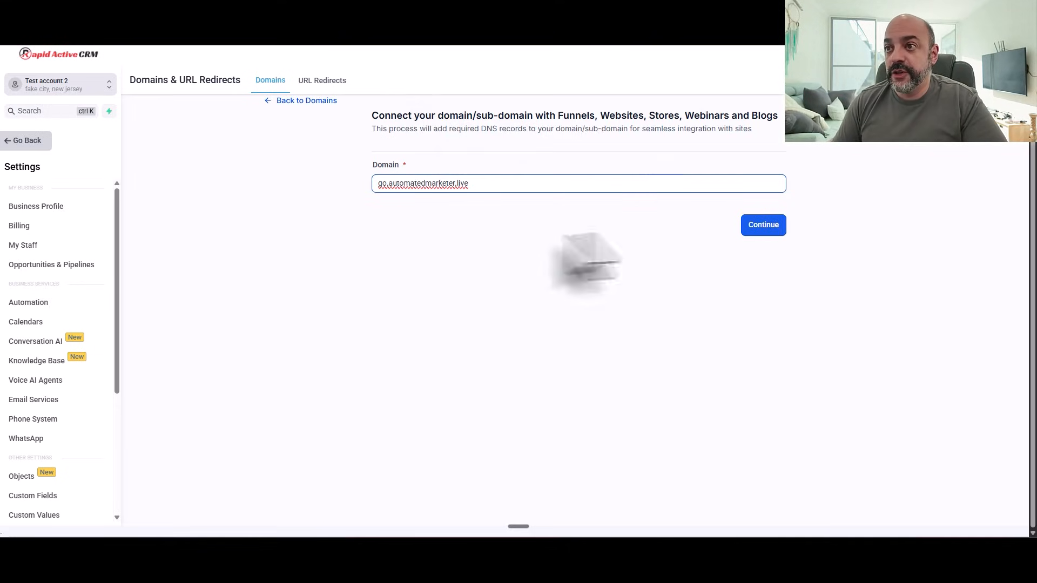
pyautogui.click(763, 224)
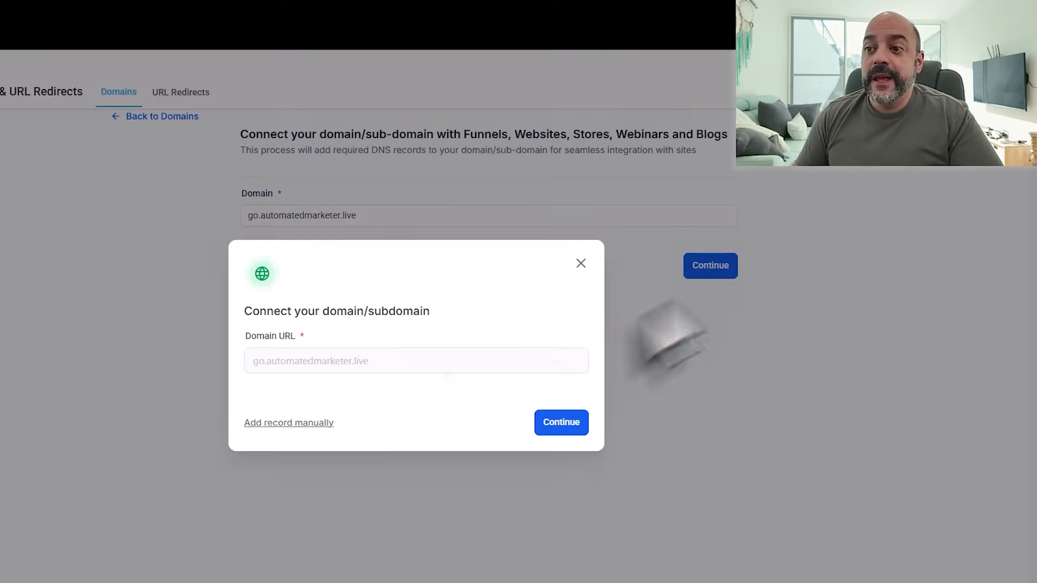
# Step: Approve go.automatedmarketer.live's DNS records on Cloudflare's Authorize page and return to Connected Products
pyautogui.click(562, 424)
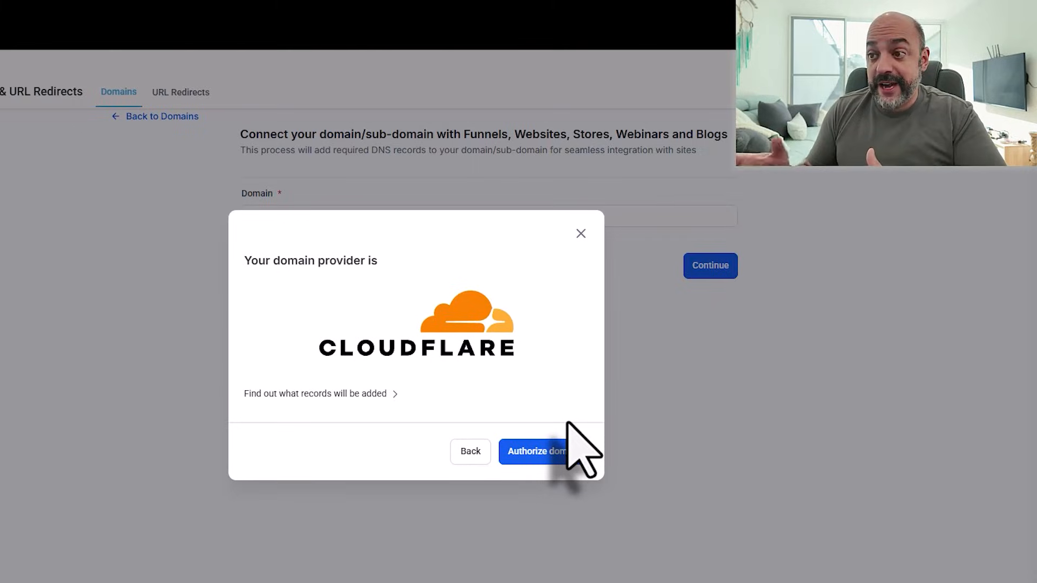
pyautogui.click(554, 458)
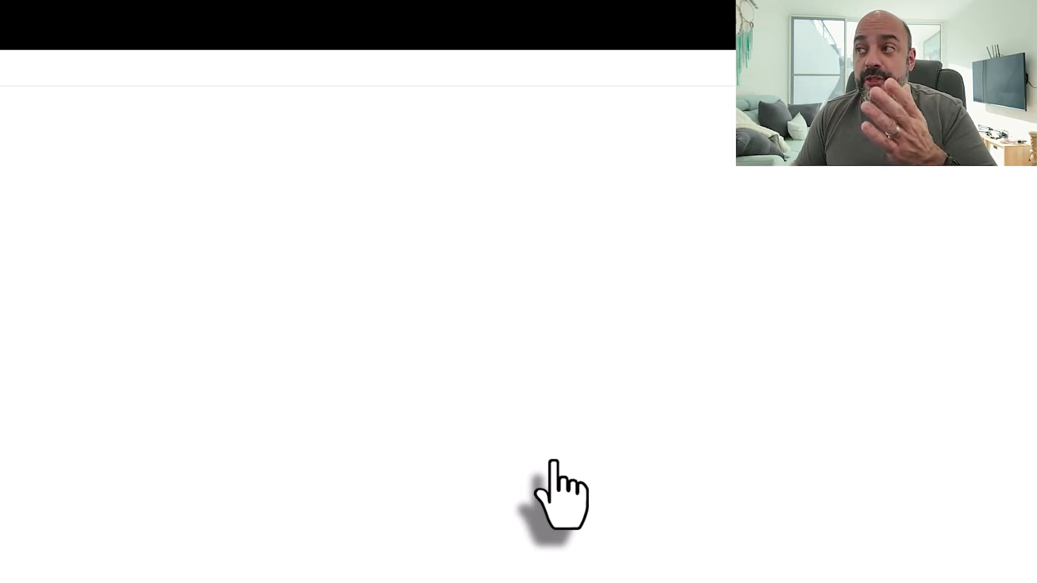
pyautogui.click(260, 383)
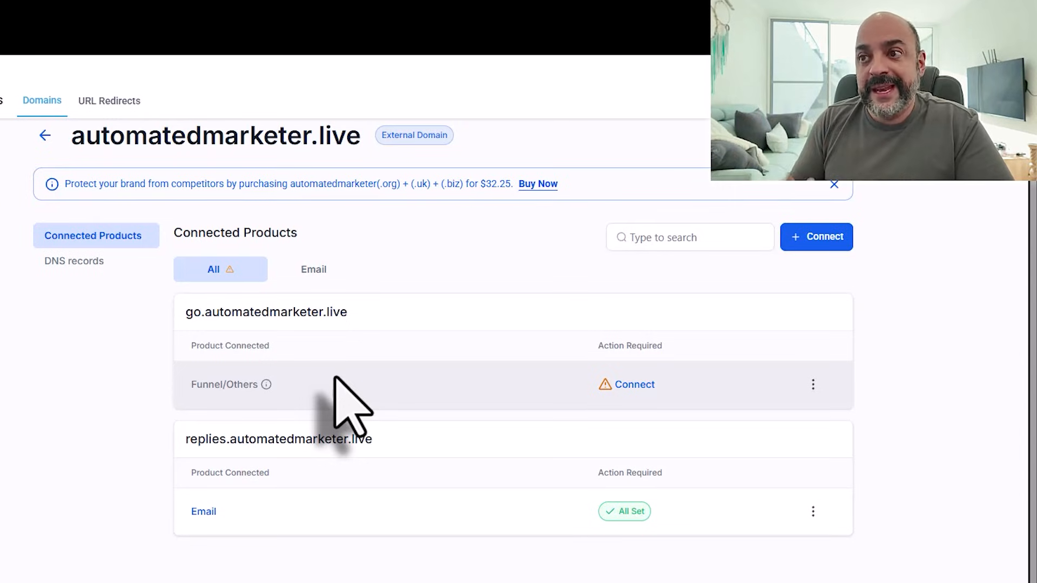
pyautogui.moveTo(185, 314); pyautogui.dragTo(424, 336)
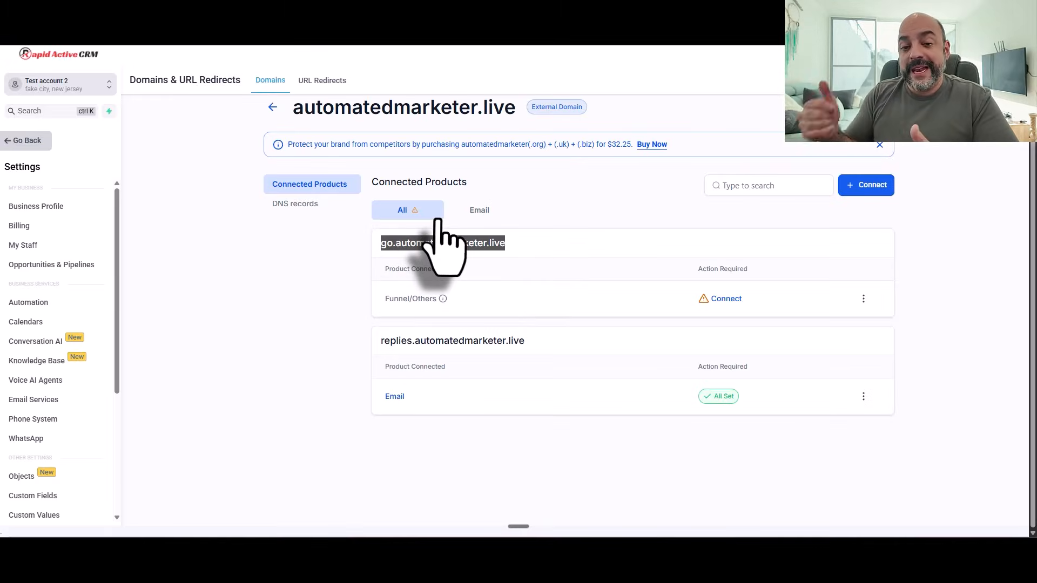
# Step: Start a Branded Domain connection, type 'link.', remove stray DMARC text, and copy automatedmarketer.live
pyautogui.click(865, 184)
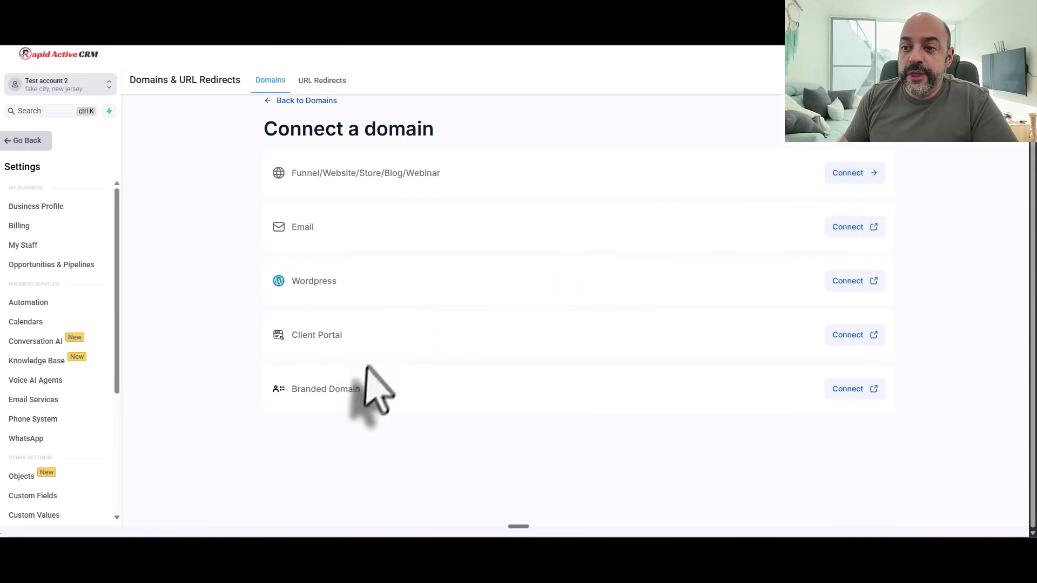
pyautogui.click(846, 399)
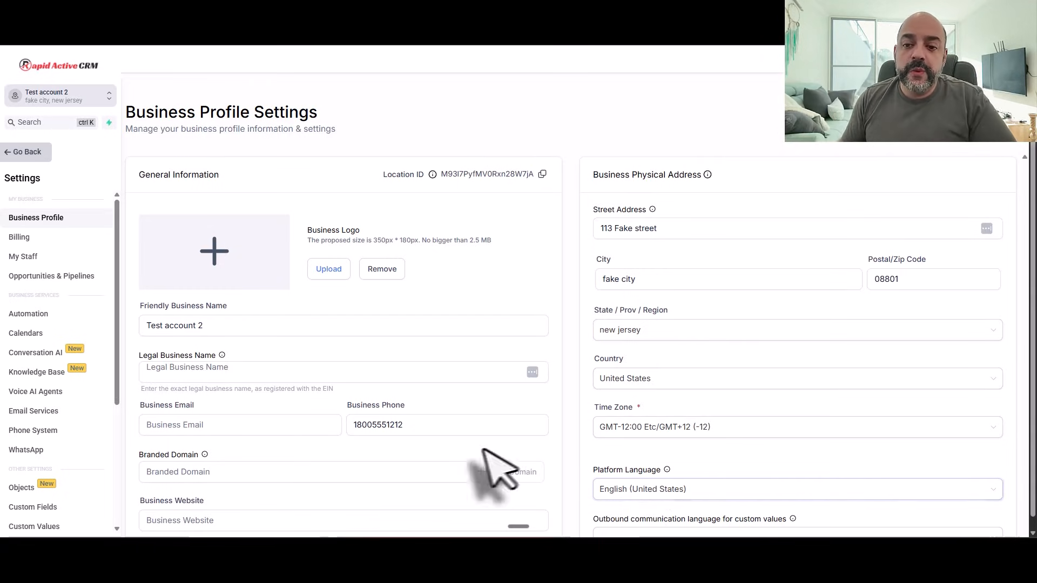
pyautogui.scroll(-2, 340, 412)
pyautogui.click(168, 365)
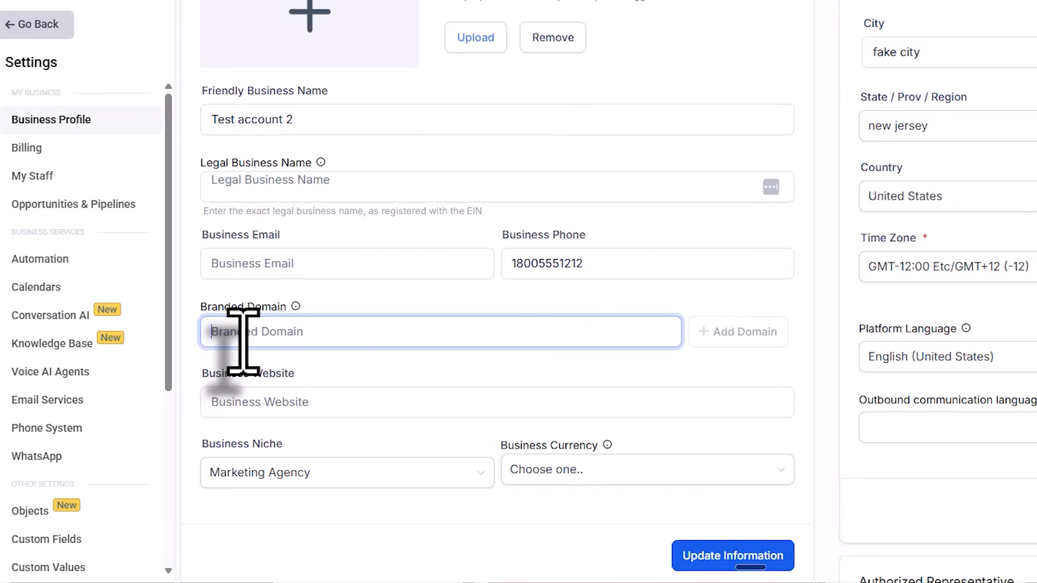
pyautogui.write('li')
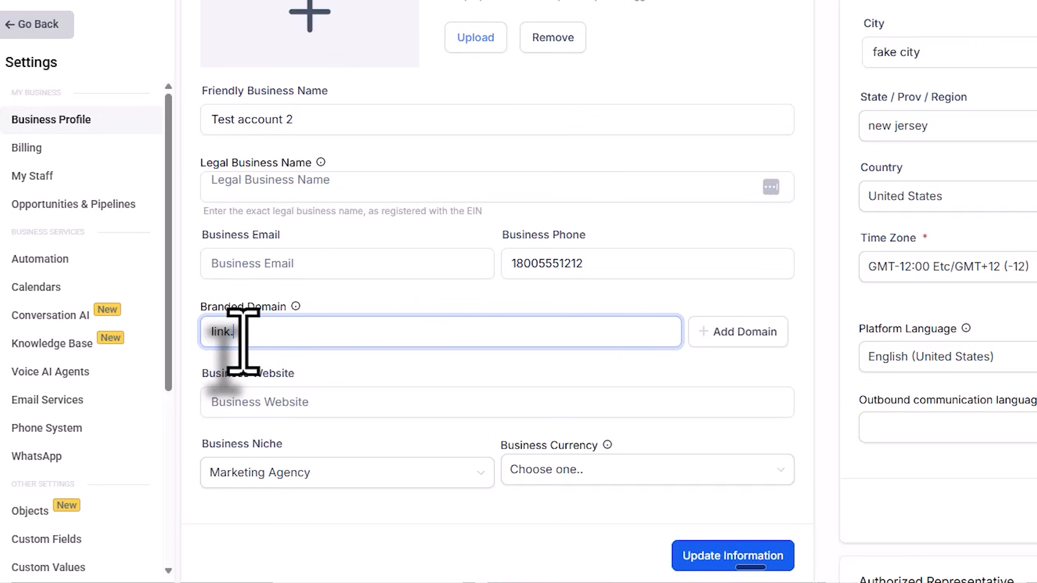
pyautogui.write('nk.')
pyautogui.write('_DMARC1;p=none;')
pyautogui.moveTo(345, 331); pyautogui.dragTo(232, 317)
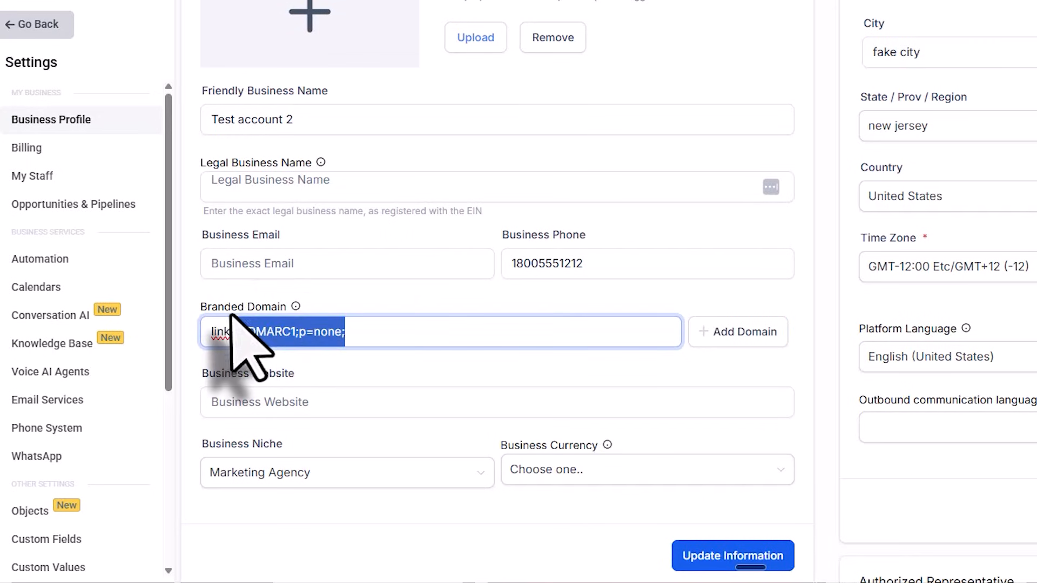
pyautogui.press('BackSpace')
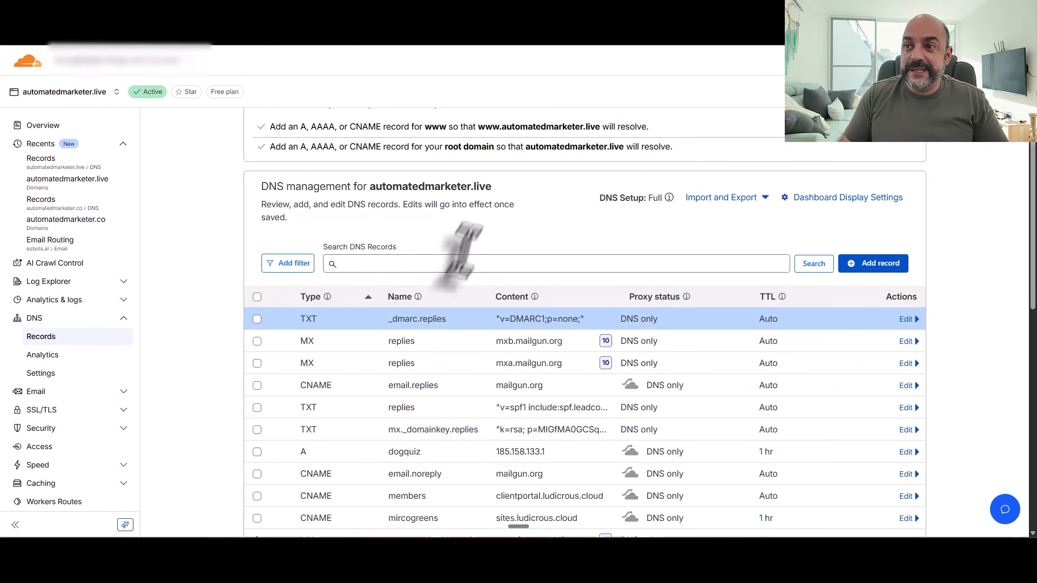
pyautogui.moveTo(495, 186); pyautogui.dragTo(369, 188)
pyautogui.rightClick(405, 187)
pyautogui.click(426, 198)
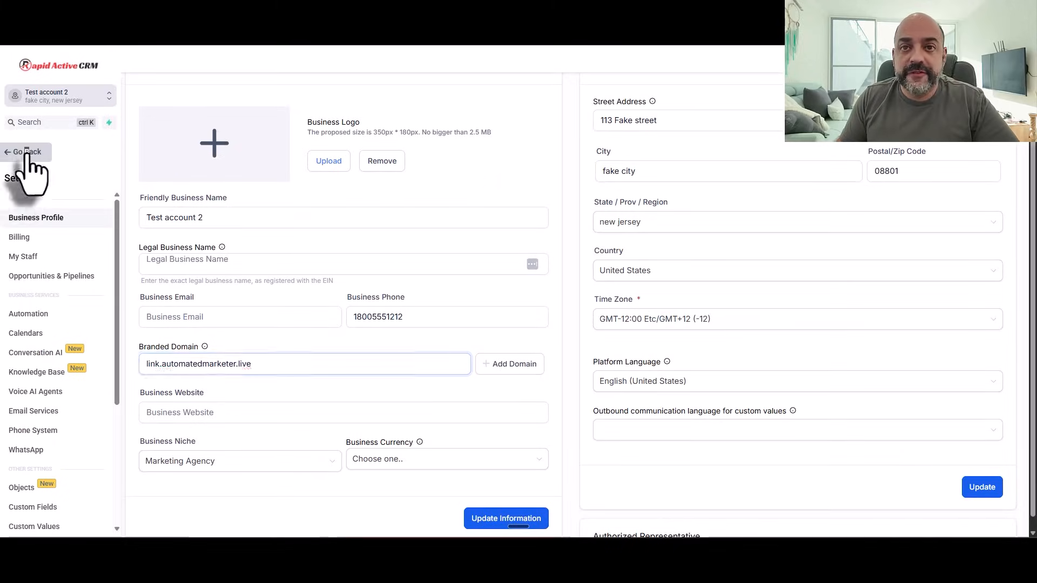
# Step: Go back to Settings > Domains & URL Redirects
pyautogui.click(28, 153)
pyautogui.scroll(-3, 37, 172)
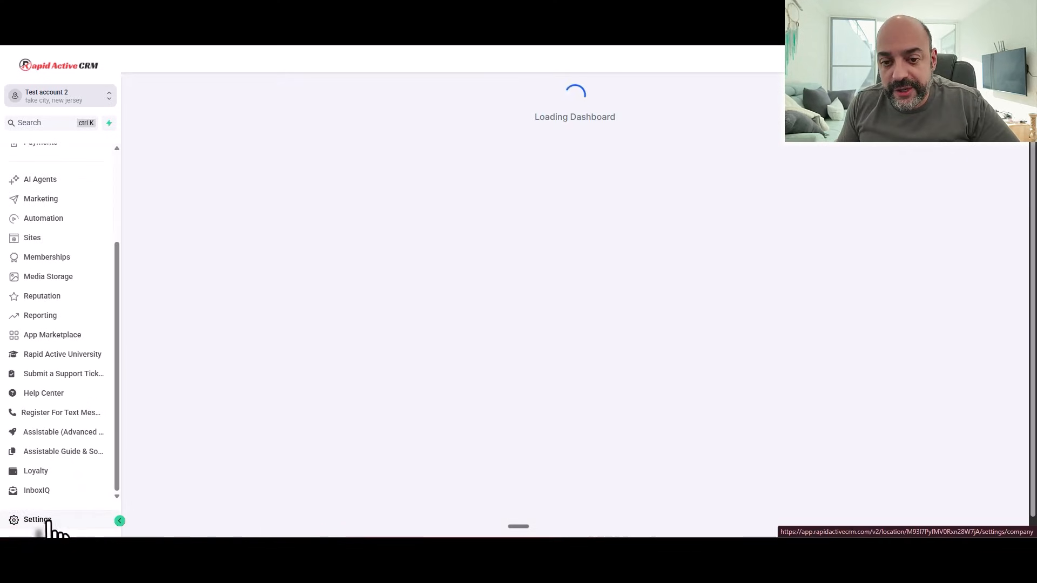
pyautogui.click(47, 522)
pyautogui.scroll(-3, 58, 297)
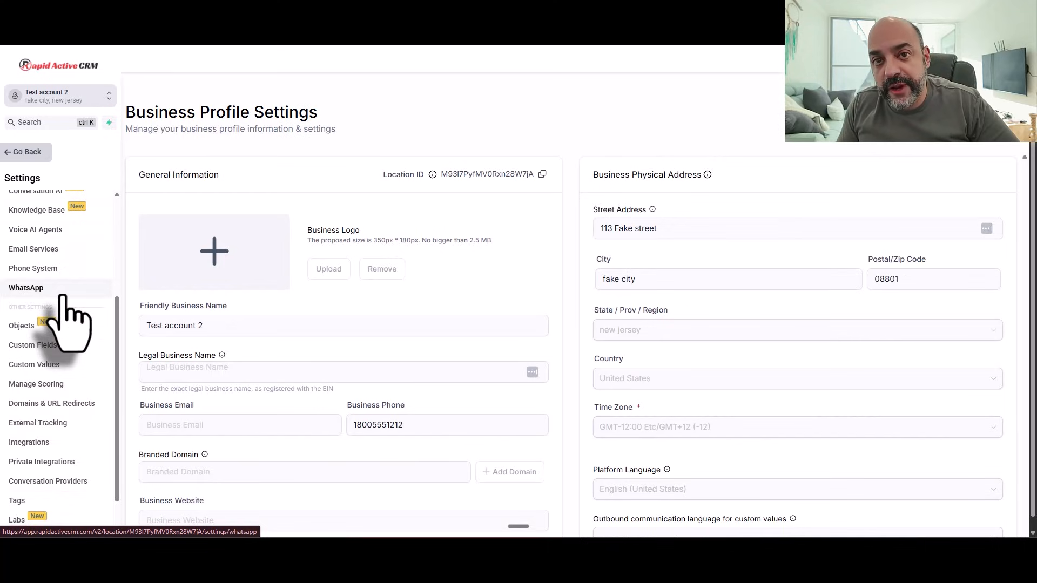
pyautogui.scroll(-2, 69, 335)
pyautogui.click(75, 367)
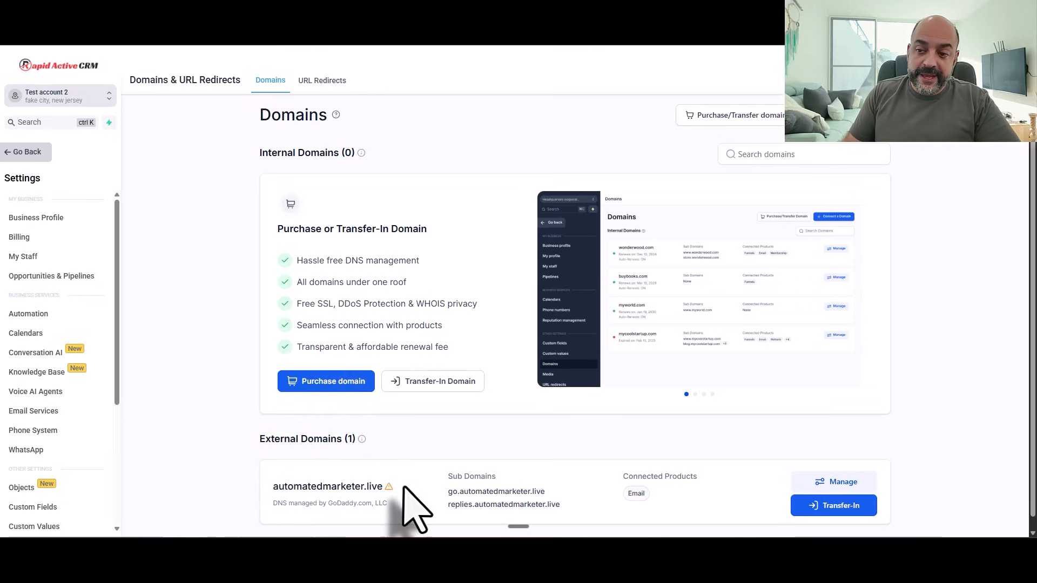
# Step: Connect a Branded Domain on automatedmarketer.live and enter link.automatedmarketer.live in the Branded Domain field
pyautogui.click(821, 483)
pyautogui.click(864, 197)
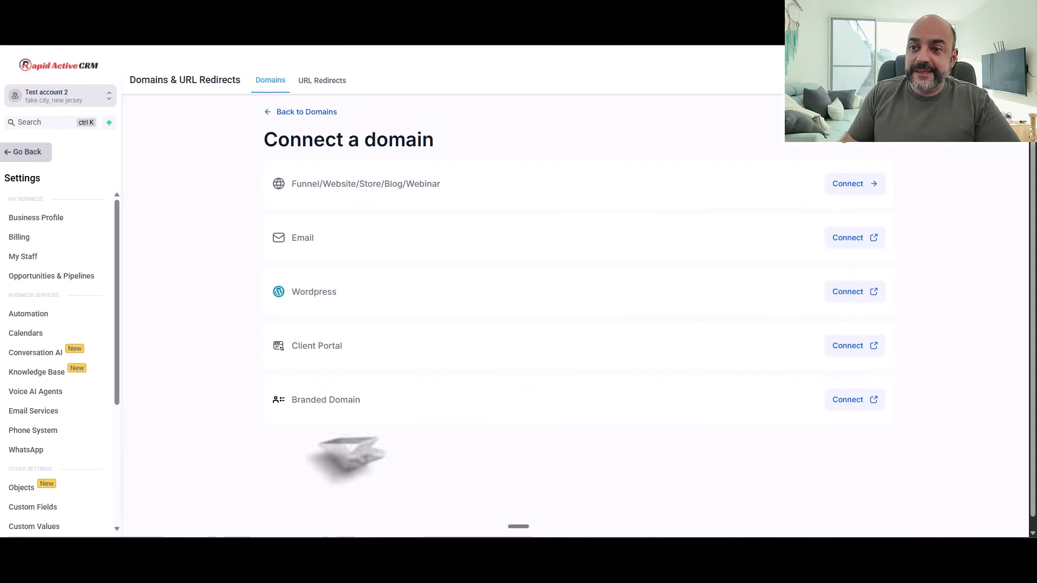
pyautogui.click(846, 401)
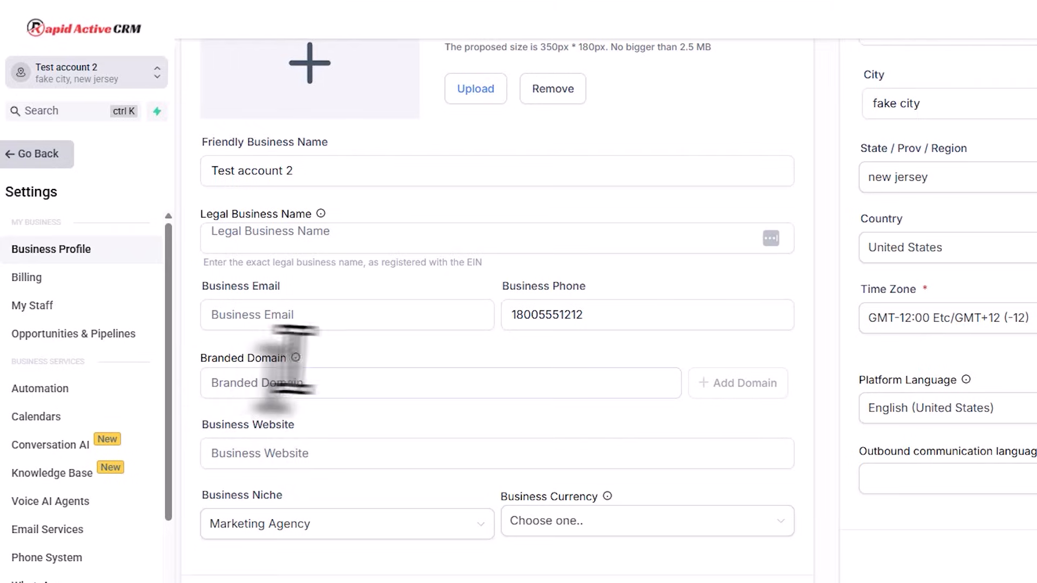
pyautogui.moveTo(290, 357); pyautogui.dragTo(198, 360)
pyautogui.click(238, 386)
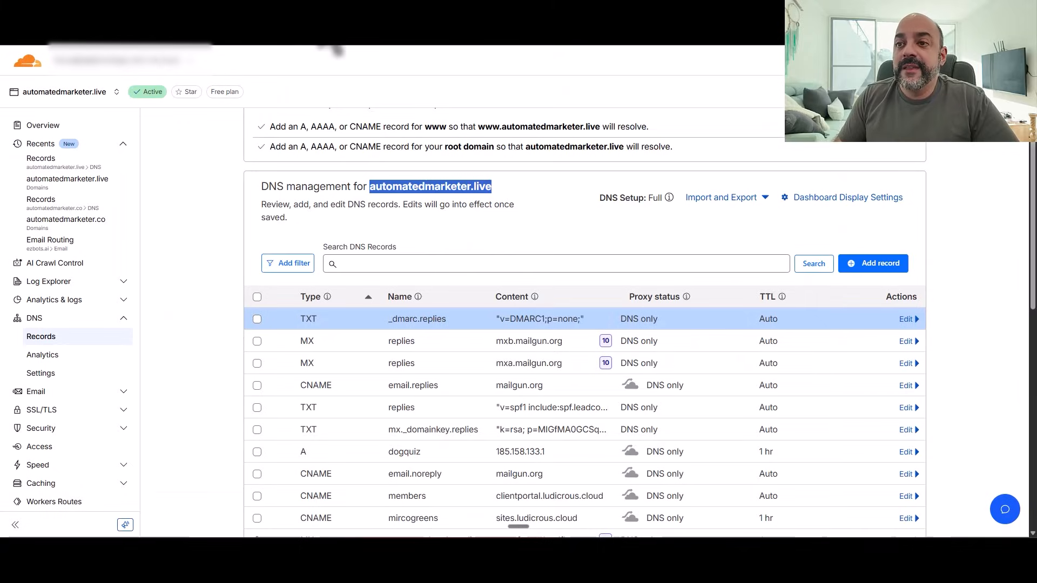
pyautogui.rightClick(463, 190)
pyautogui.click(481, 204)
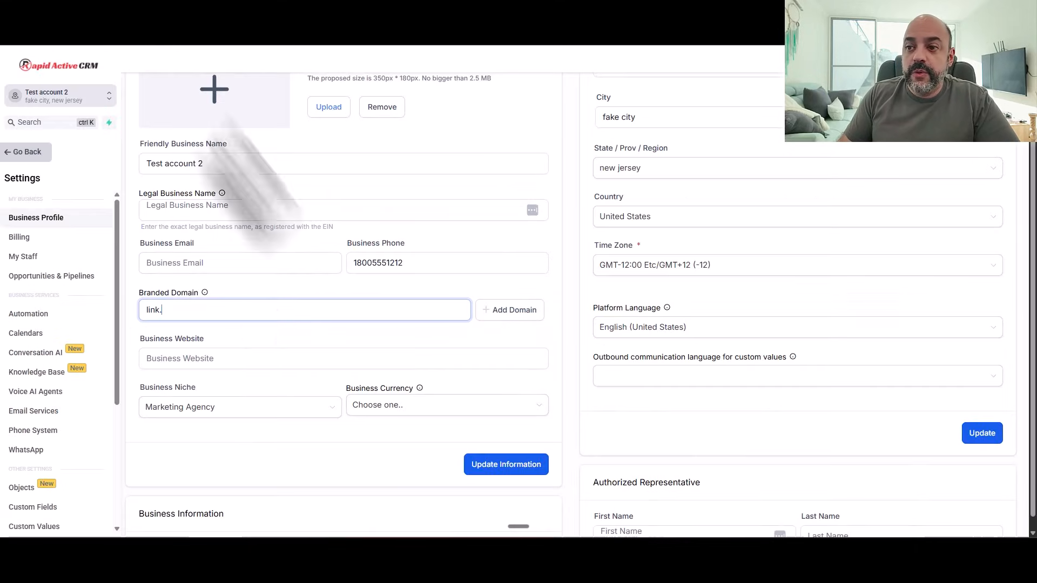
pyautogui.hotkey('ctrl', 'v')
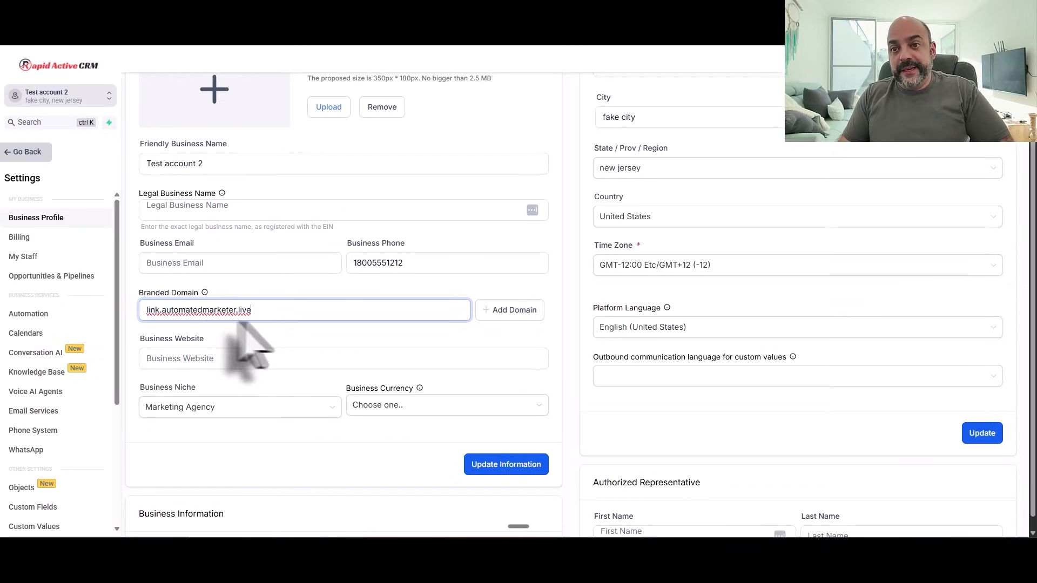
# Step: Add link.automatedmarketer.live and choose manual setup to show its required link CNAME record
pyautogui.click(515, 311)
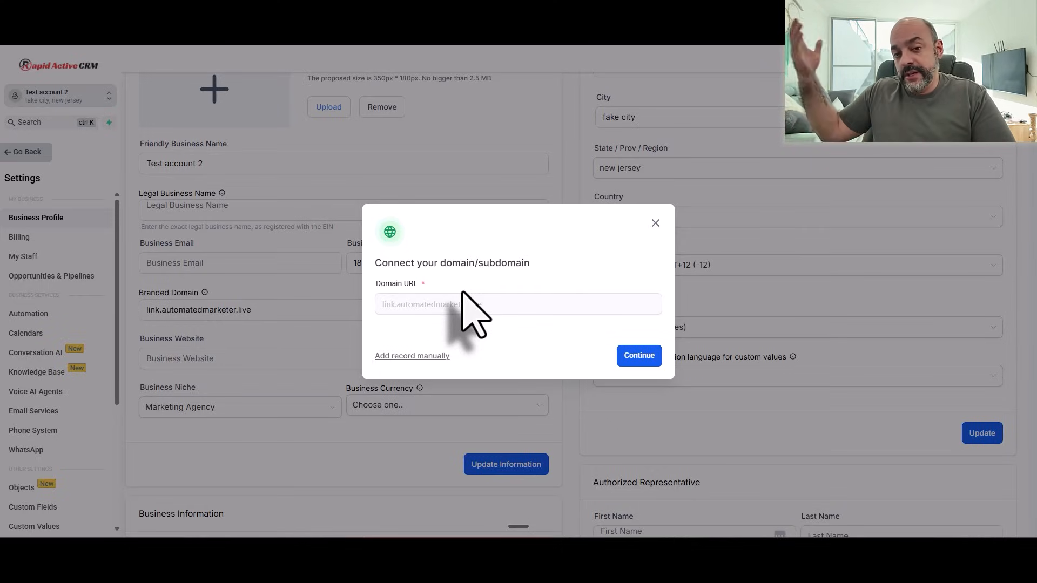
pyautogui.click(436, 356)
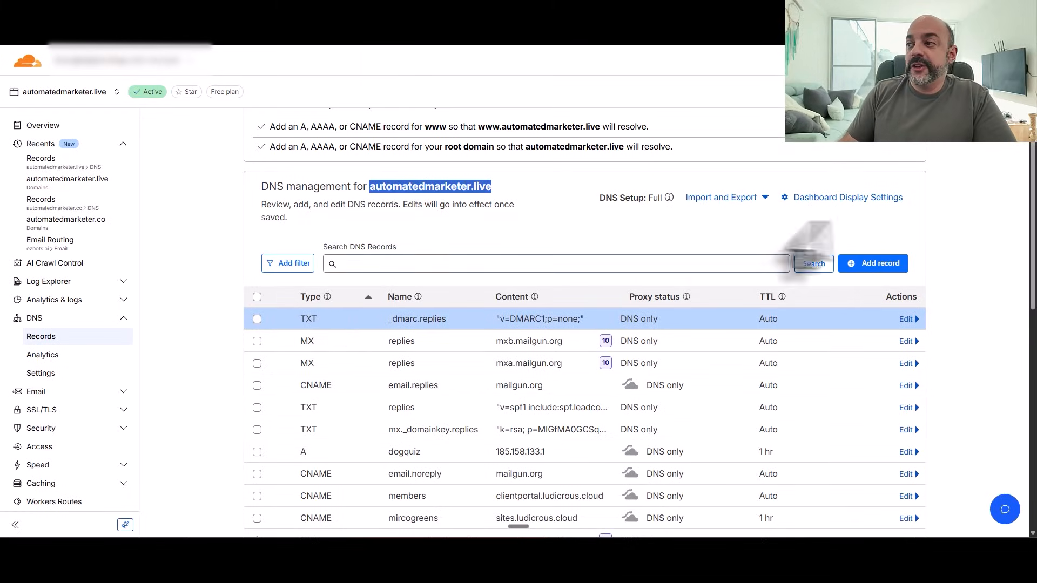
# Step: Save a Cloudflare CNAME record 'link' → brand.ludicrous.cloud with proxying off (DNS only)
pyautogui.click(870, 263)
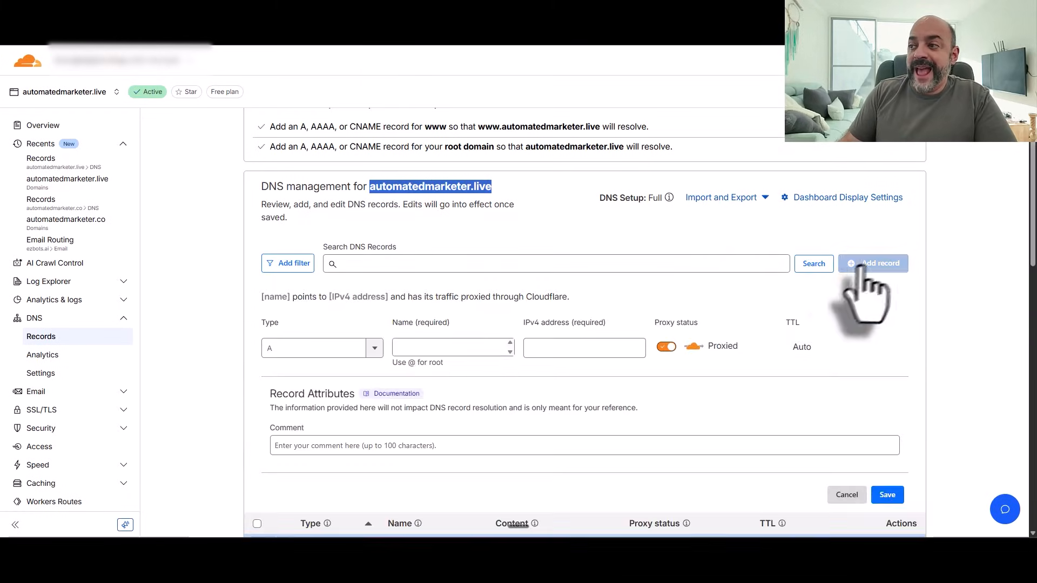
pyautogui.click(367, 350)
pyautogui.scroll(-1, 355, 410)
pyautogui.click(327, 398)
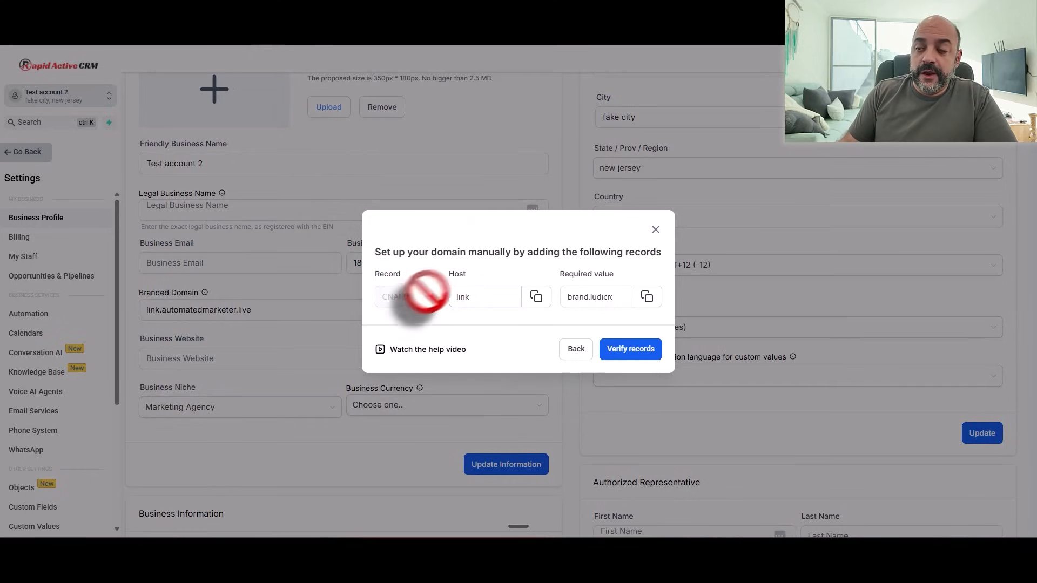
pyautogui.click(536, 297)
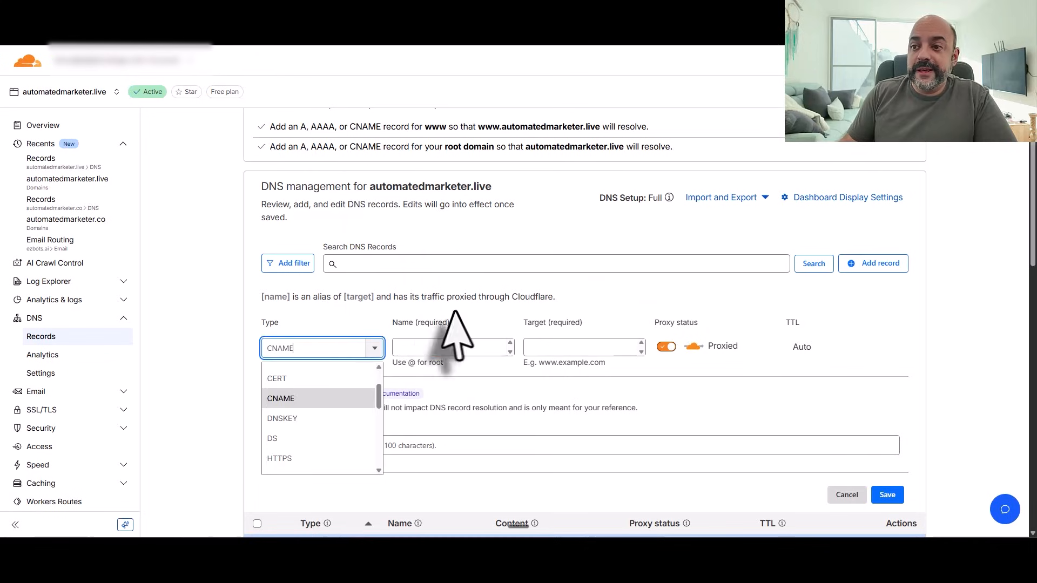
pyautogui.click(452, 347)
pyautogui.hotkey('ctrl', 'v')
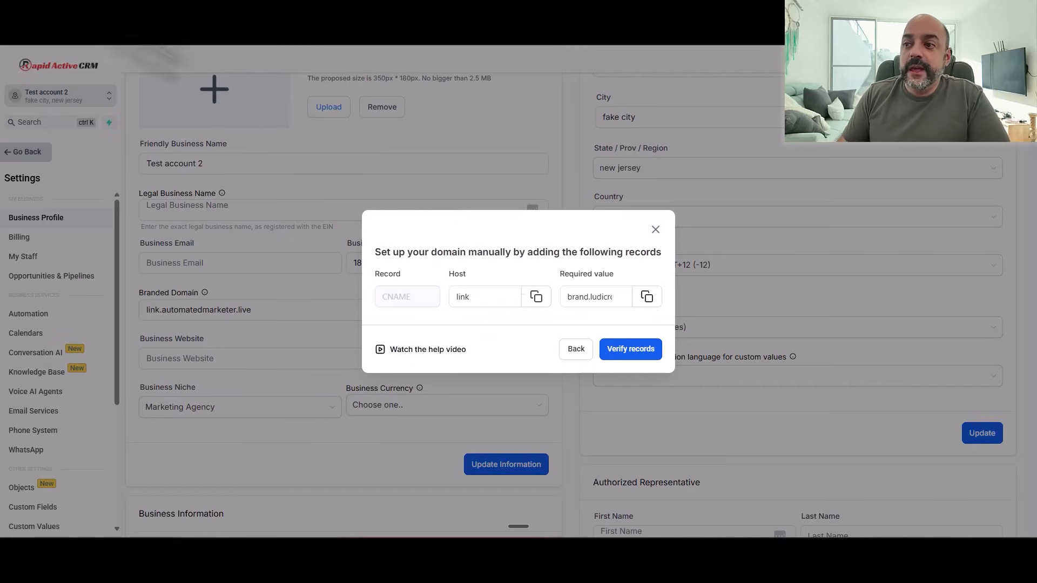
pyautogui.click(646, 297)
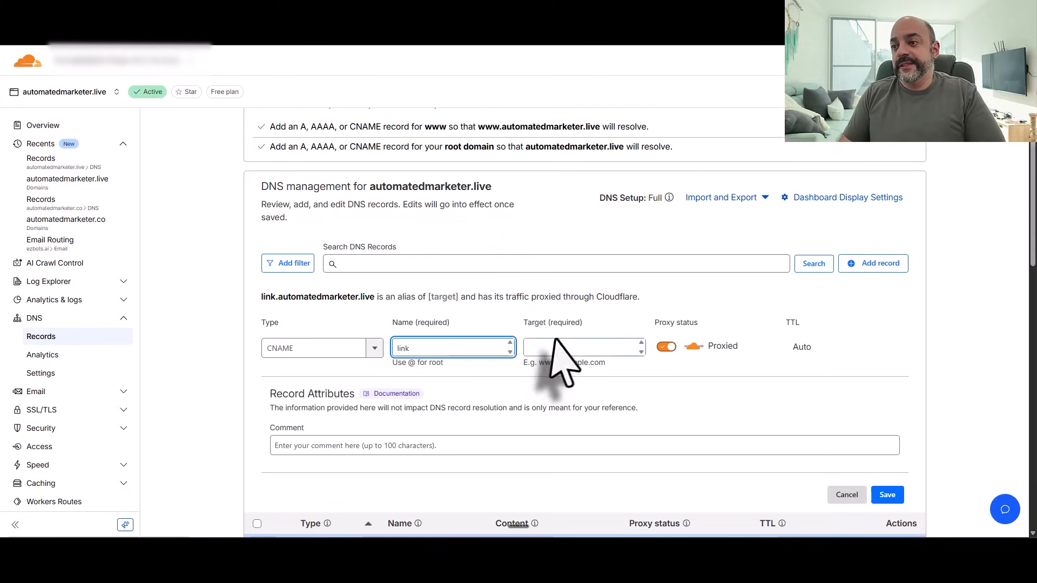
pyautogui.click(557, 343)
pyautogui.hotkey('ctrl', 'v')
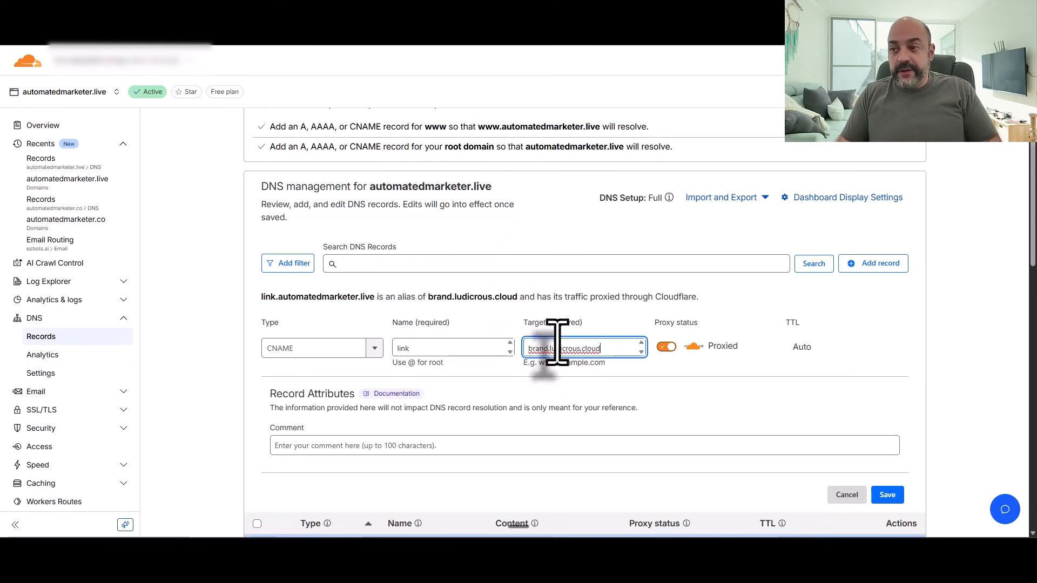
pyautogui.click(667, 347)
pyautogui.click(887, 495)
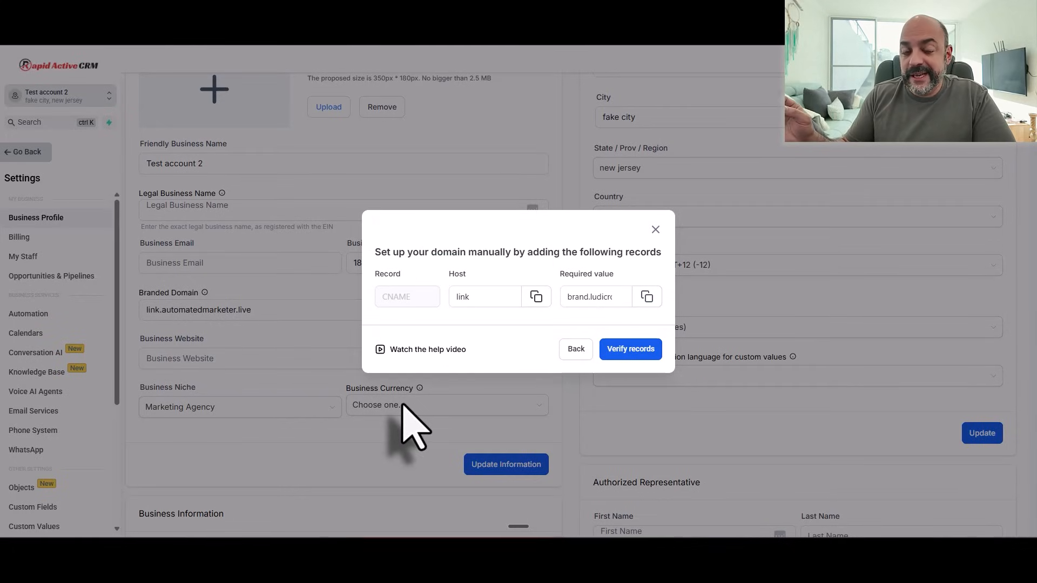
# Step: Verify the link CNAME records so link.automatedmarketer.live attaches as the branded domain
pyautogui.click(624, 349)
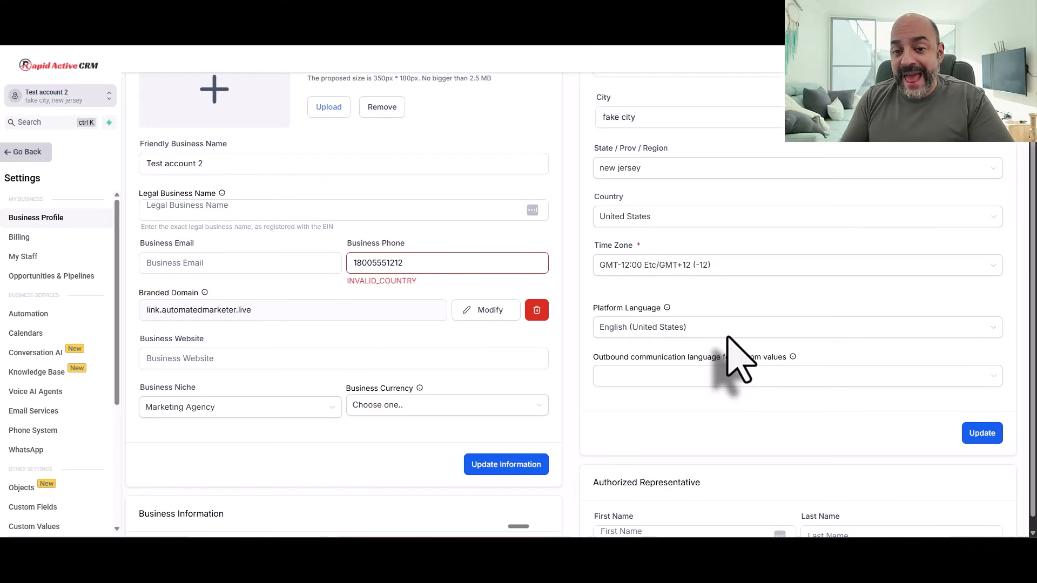
pyautogui.rightClick(724, 329)
pyautogui.click(265, 486)
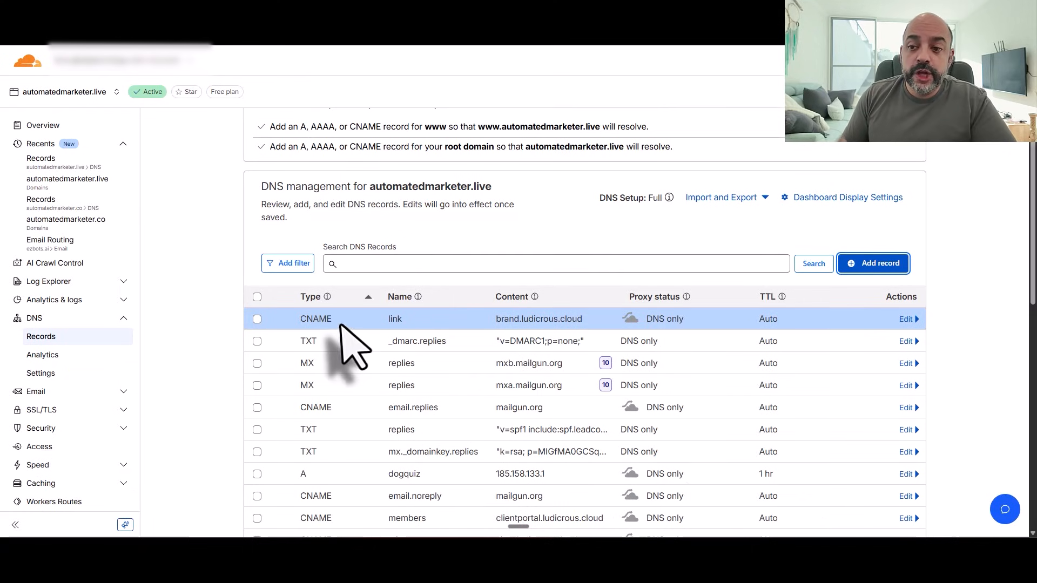
pyautogui.scroll(-2, 339, 372)
pyautogui.moveTo(440, 410); pyautogui.dragTo(371, 408)
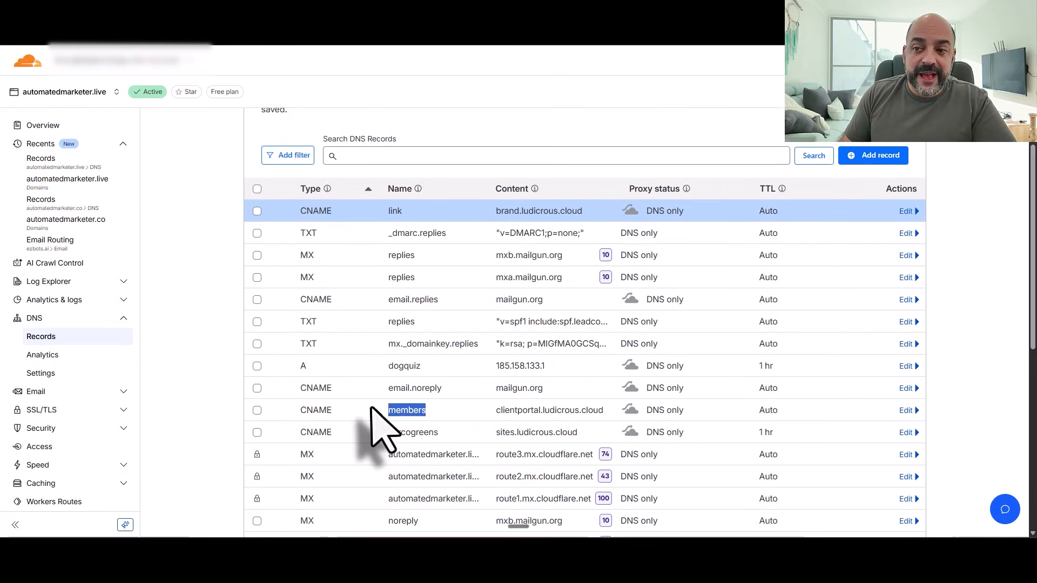
pyautogui.scroll(-1, 373, 409)
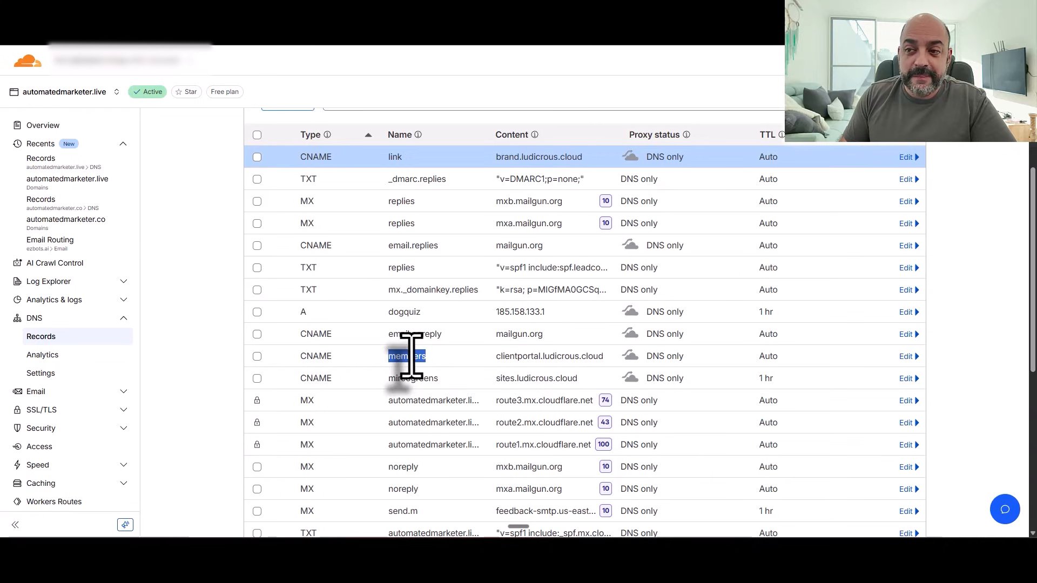
pyautogui.moveTo(442, 378); pyautogui.dragTo(381, 379)
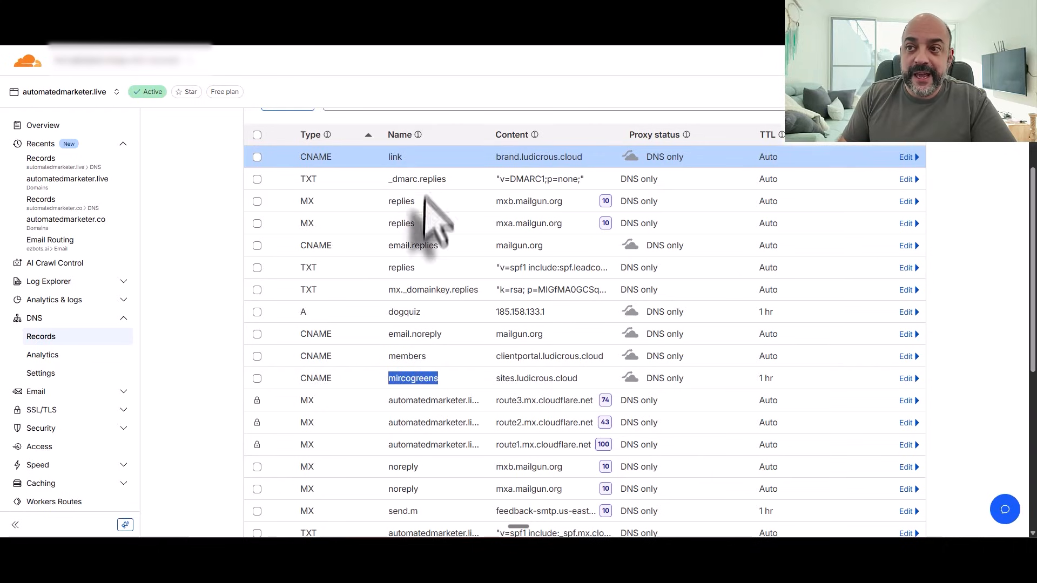
pyautogui.moveTo(446, 251); pyautogui.dragTo(363, 248)
pyautogui.scroll(-3, 400, 345)
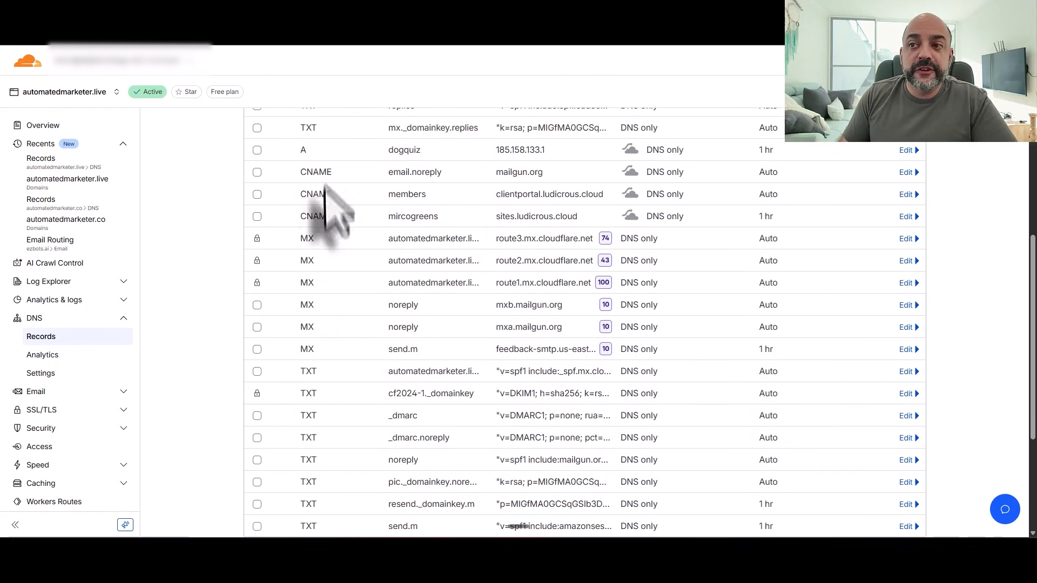
pyautogui.scroll(4, 394, 334)
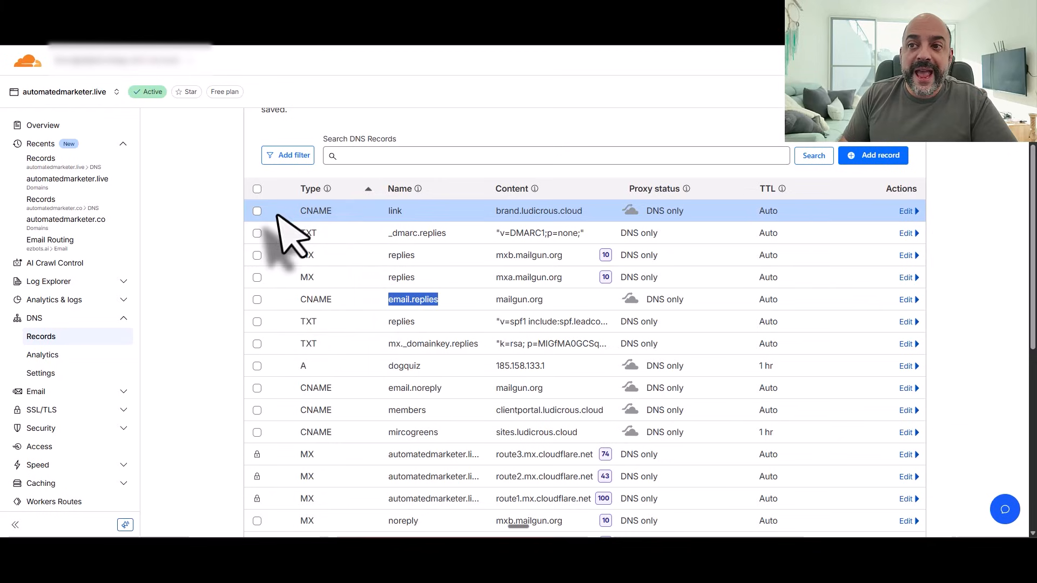
pyautogui.scroll(-1, 378, 329)
pyautogui.moveTo(435, 310); pyautogui.dragTo(385, 309)
pyautogui.scroll(-3, 399, 178)
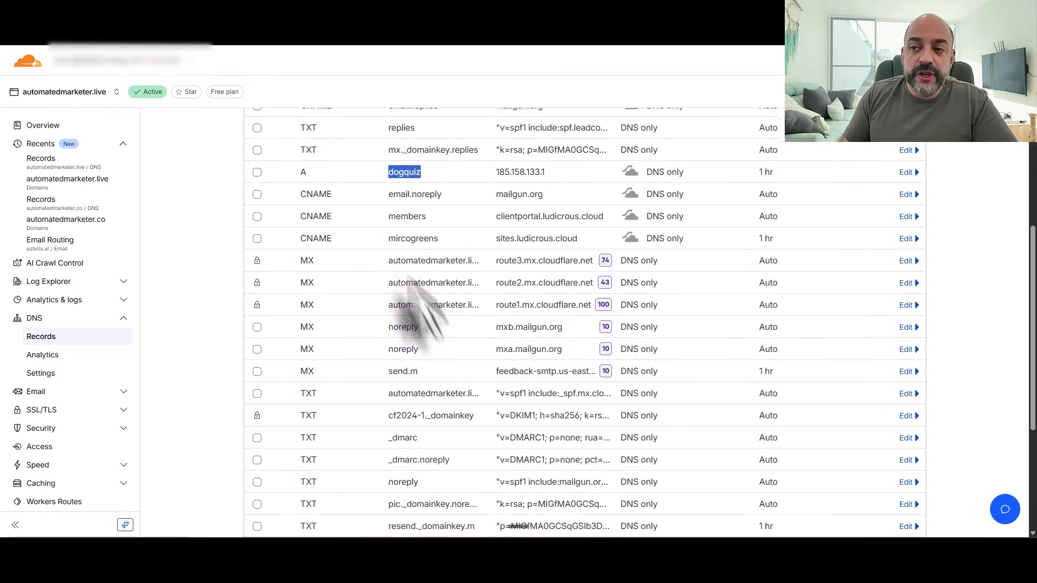
pyautogui.scroll(-2, 416, 308)
pyautogui.scroll(4, 413, 216)
pyautogui.scroll(-3, 411, 250)
pyautogui.scroll(-1, 416, 254)
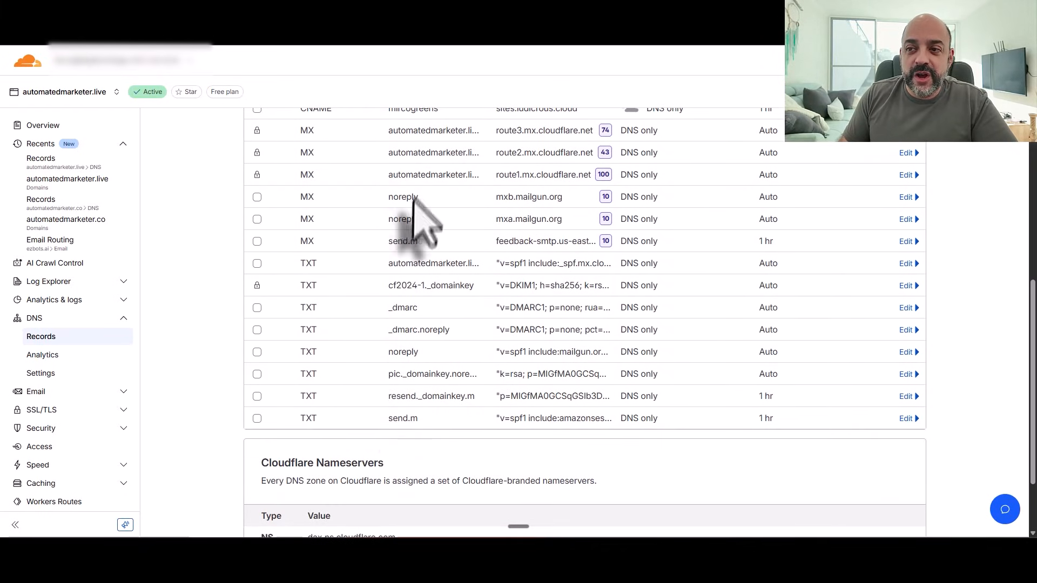
pyautogui.scroll(2, 378, 227)
pyautogui.scroll(3, 346, 275)
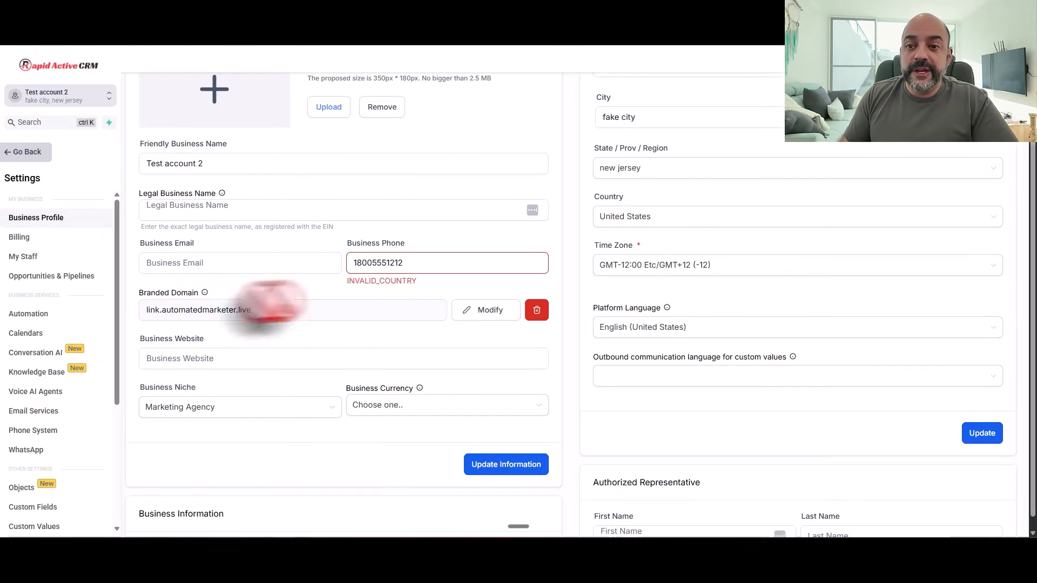
# Step: Reopen Settings > Domains and manage the automatedmarketer.live external domain
pyautogui.click(32, 159)
pyautogui.scroll(-3, 97, 345)
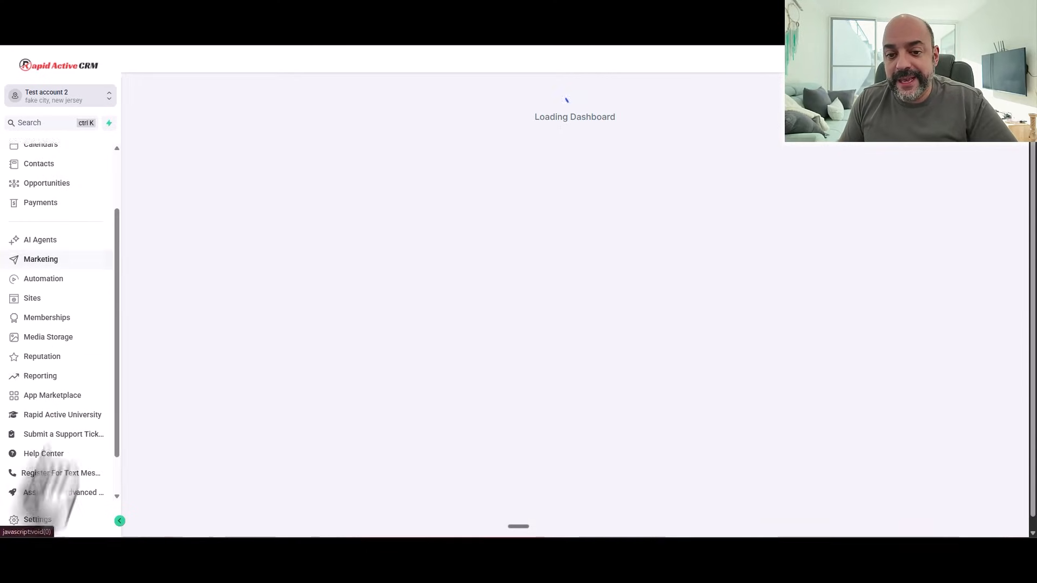
pyautogui.click(38, 520)
pyautogui.scroll(-4, 54, 324)
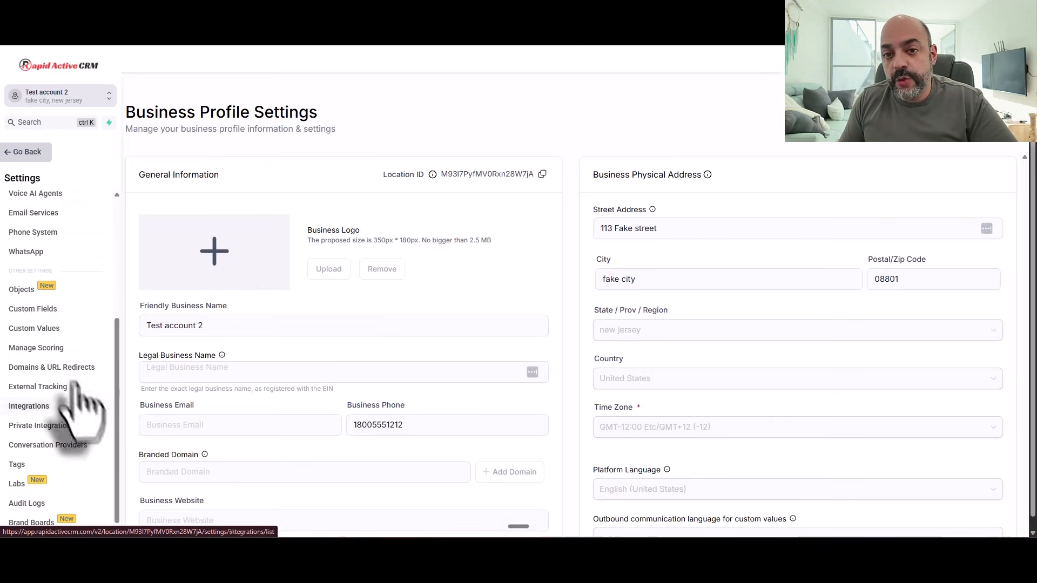
pyautogui.click(71, 371)
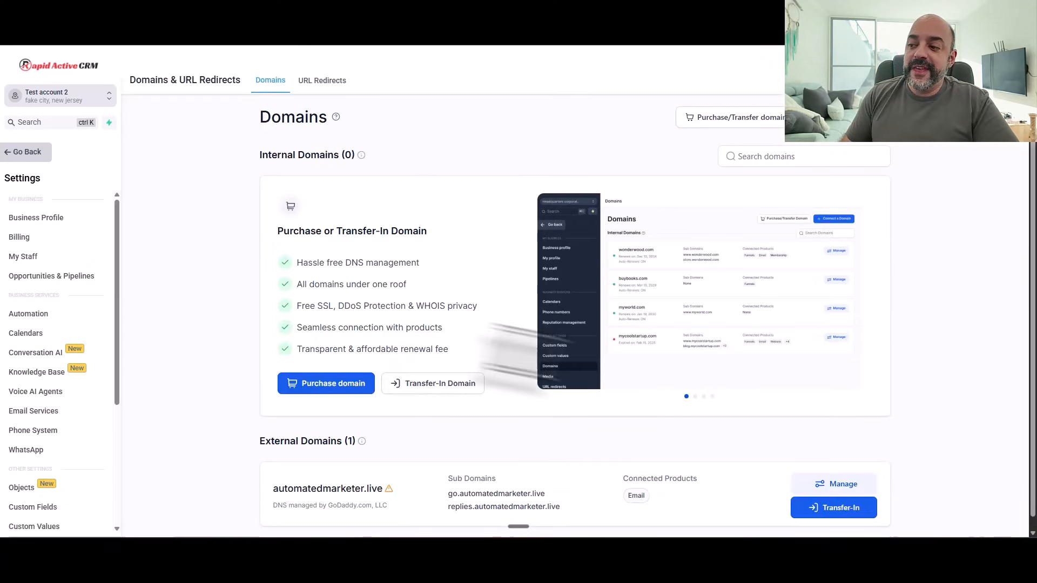
pyautogui.click(839, 485)
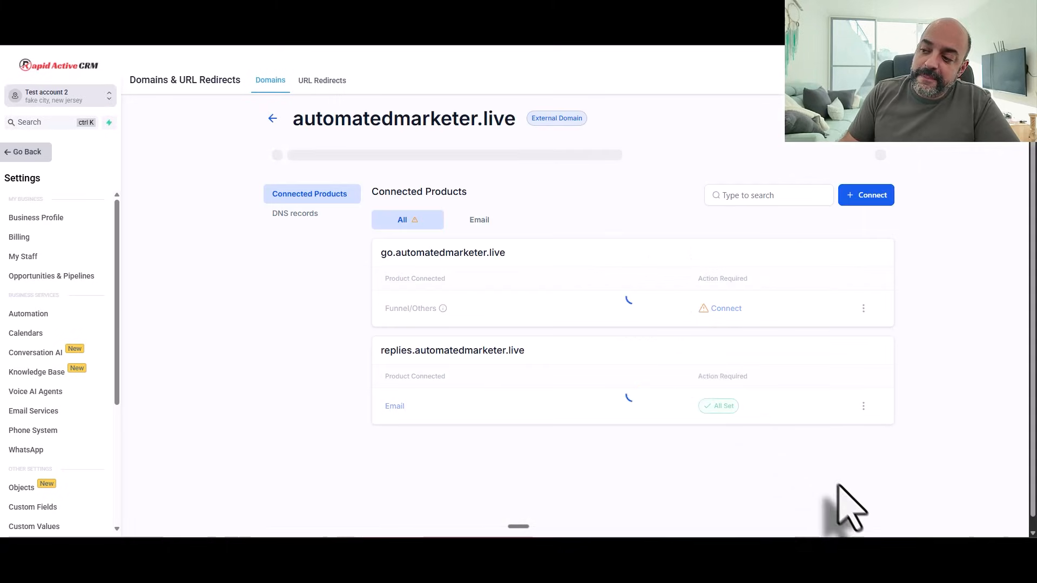
# Step: Connect a Client Portal domain and type 'portal.' into its custom domain field
pyautogui.click(872, 199)
pyautogui.click(845, 345)
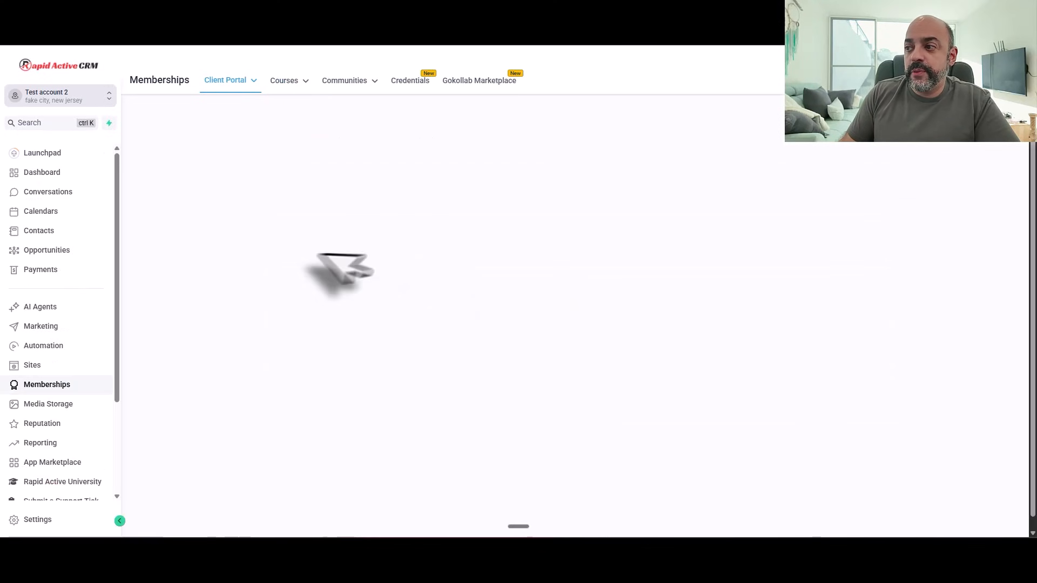
pyautogui.click(768, 390)
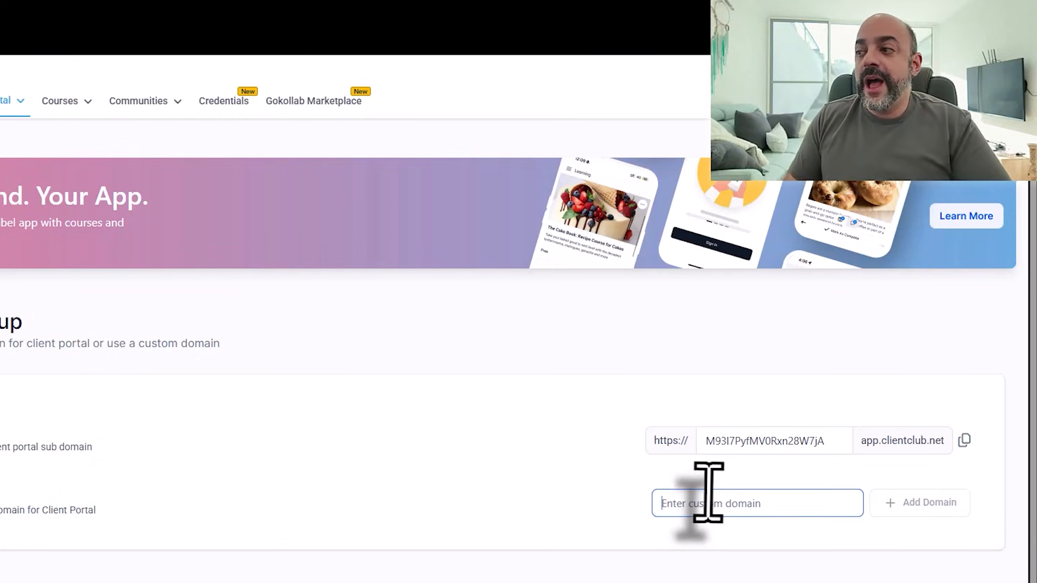
pyautogui.write('portal')
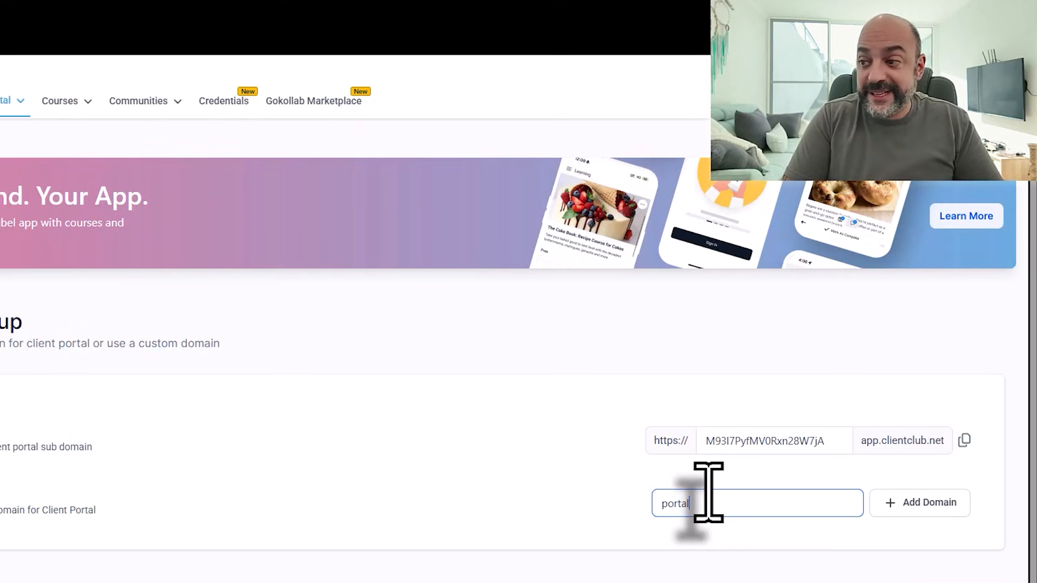
pyautogui.write('.')
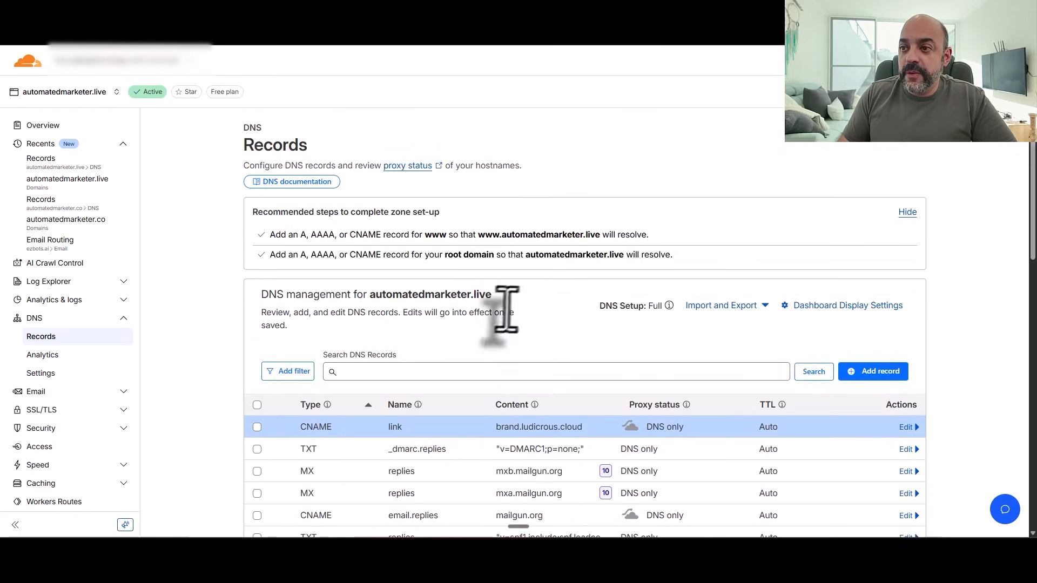
# Step: Complete the custom domain as portal.automatedmarketer.live, add it, and choose manual DNS records
pyautogui.moveTo(492, 295); pyautogui.dragTo(371, 295)
pyautogui.rightClick(389, 296)
pyautogui.click(437, 310)
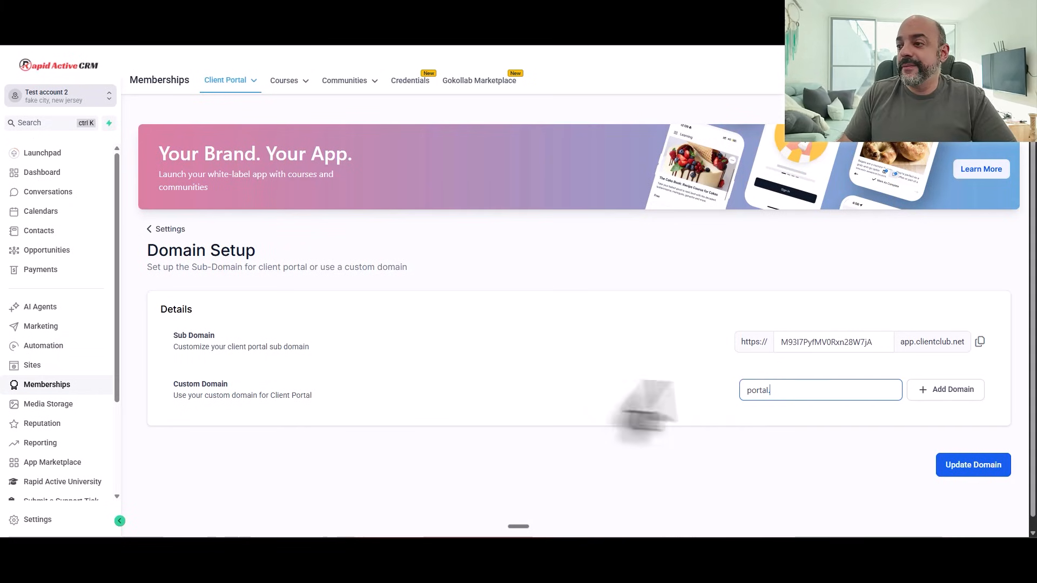
pyautogui.hotkey('ctrl', 'v')
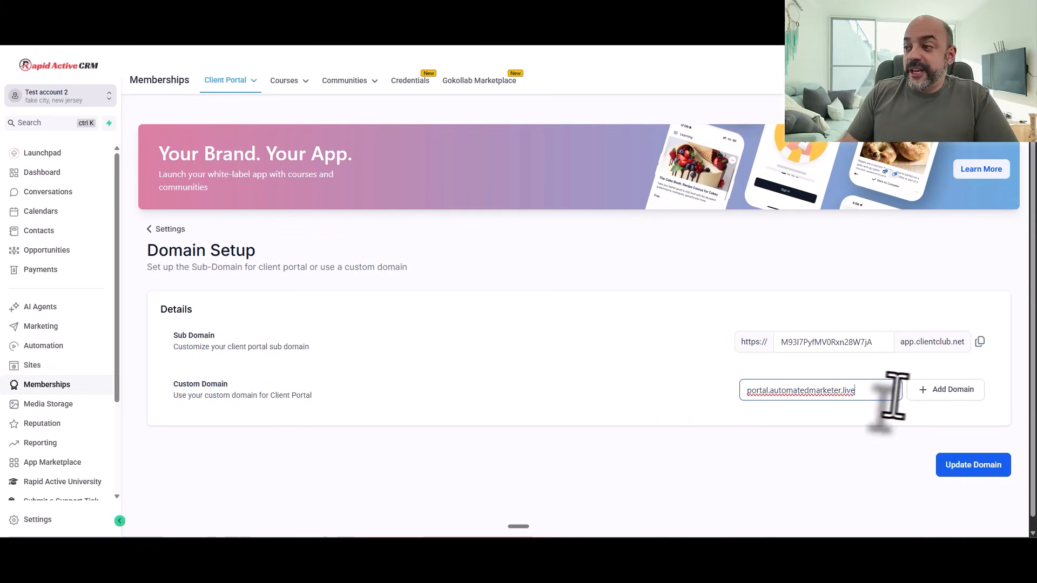
pyautogui.click(934, 395)
pyautogui.click(419, 354)
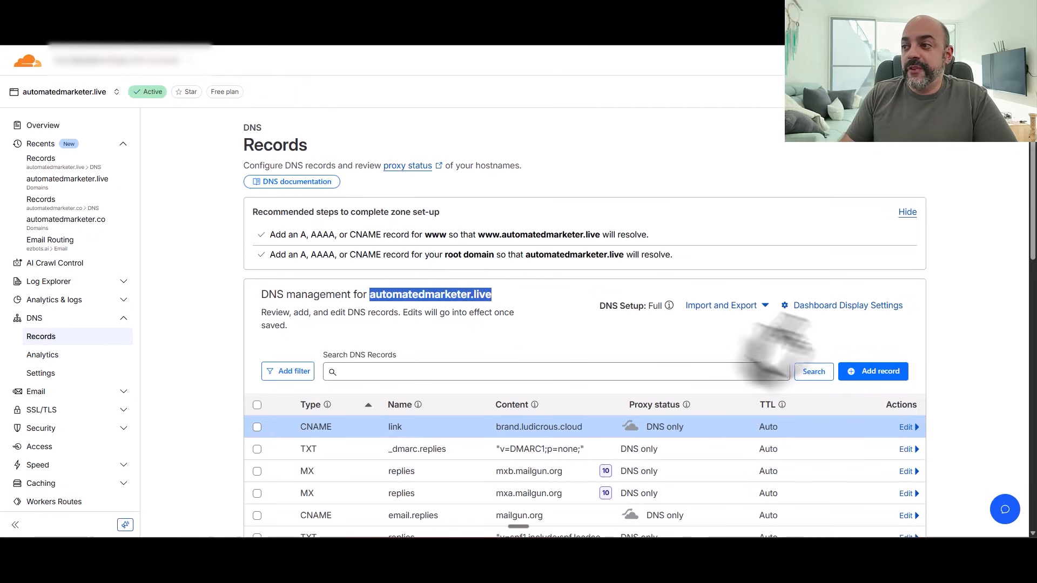
# Step: Start a Cloudflare CNAME record named portal and copy its required target value
pyautogui.click(865, 373)
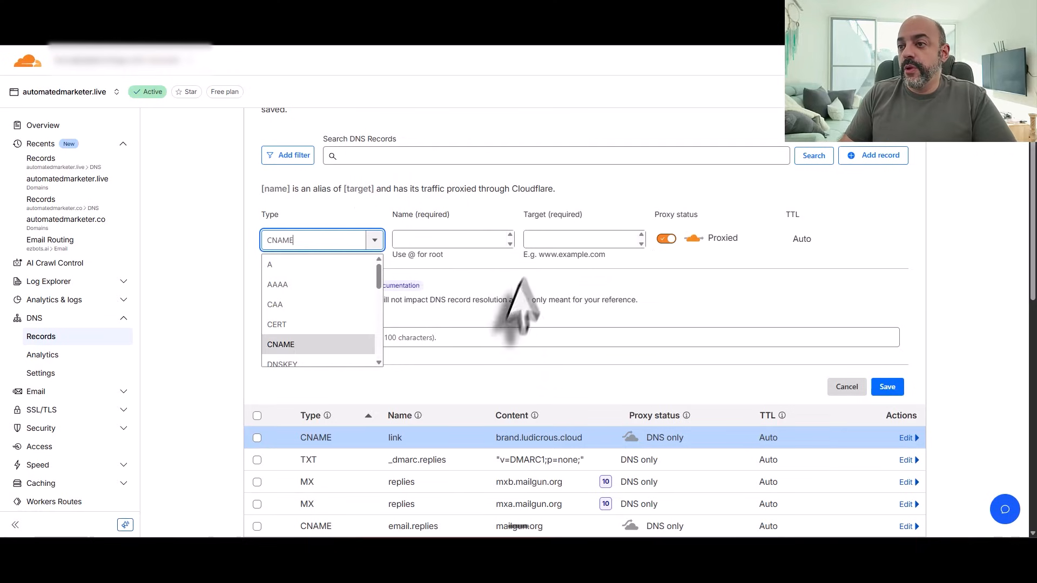
pyautogui.click(439, 236)
pyautogui.hotkey('ctrl', 'v')
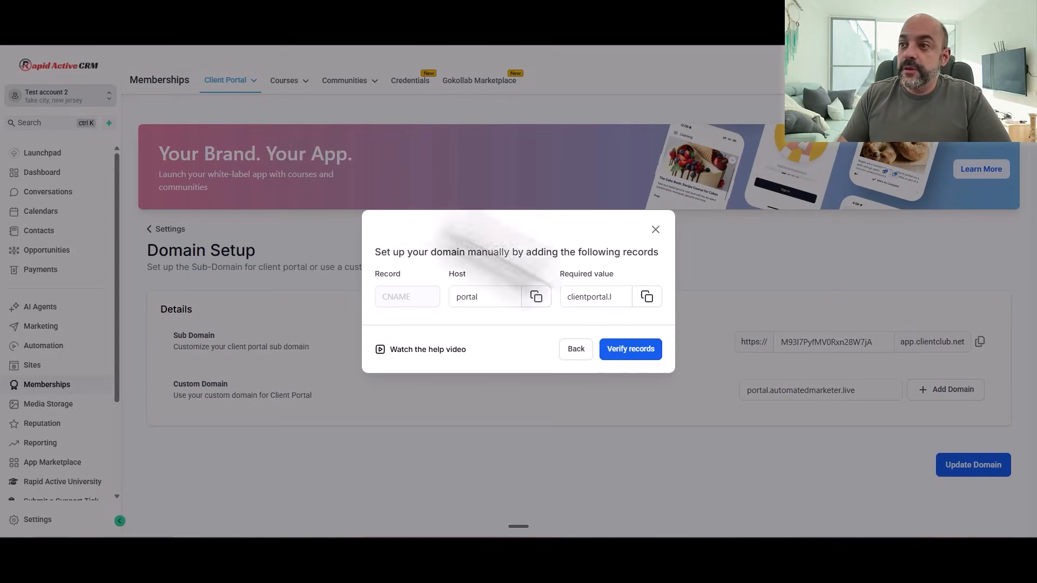
pyautogui.click(646, 297)
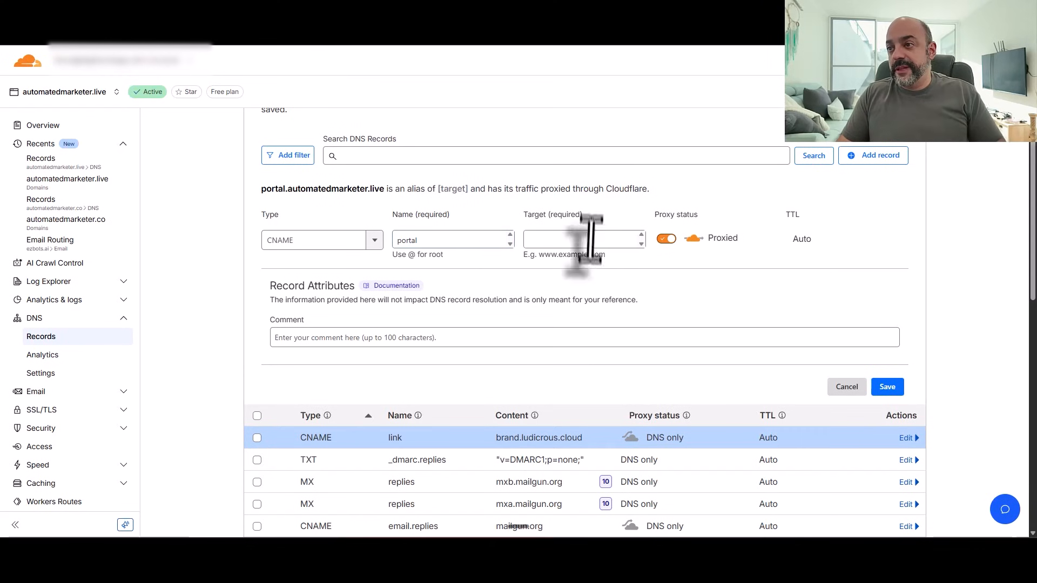
# Step: Save the portal CNAME to clientportal.ludicrous.cloud as DNS only, then verify, getting Location Already Exists
pyautogui.click(591, 238)
pyautogui.hotkey('ctrl', 'v')
pyautogui.click(666, 239)
pyautogui.click(886, 387)
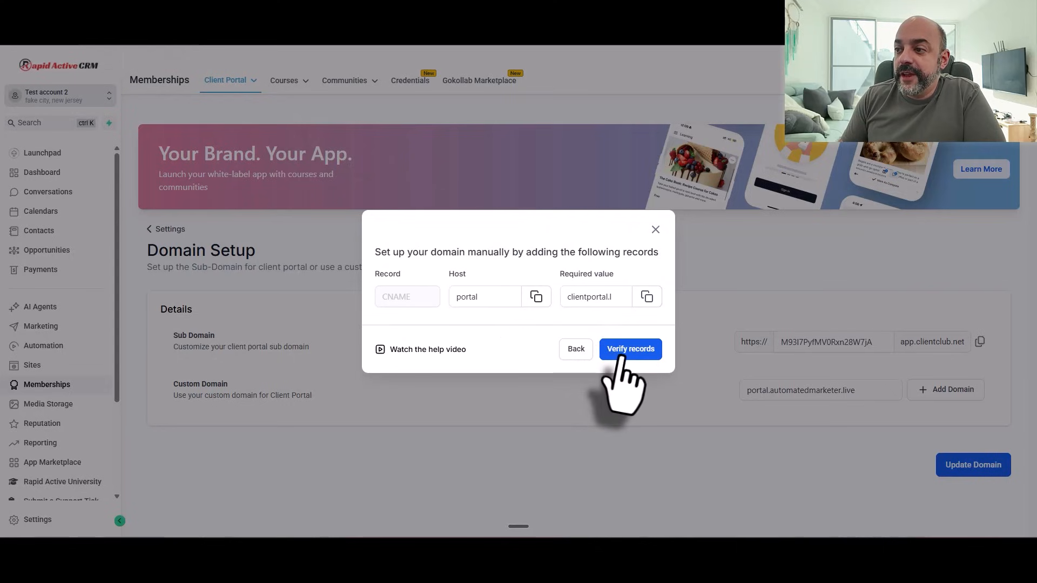
pyautogui.click(630, 350)
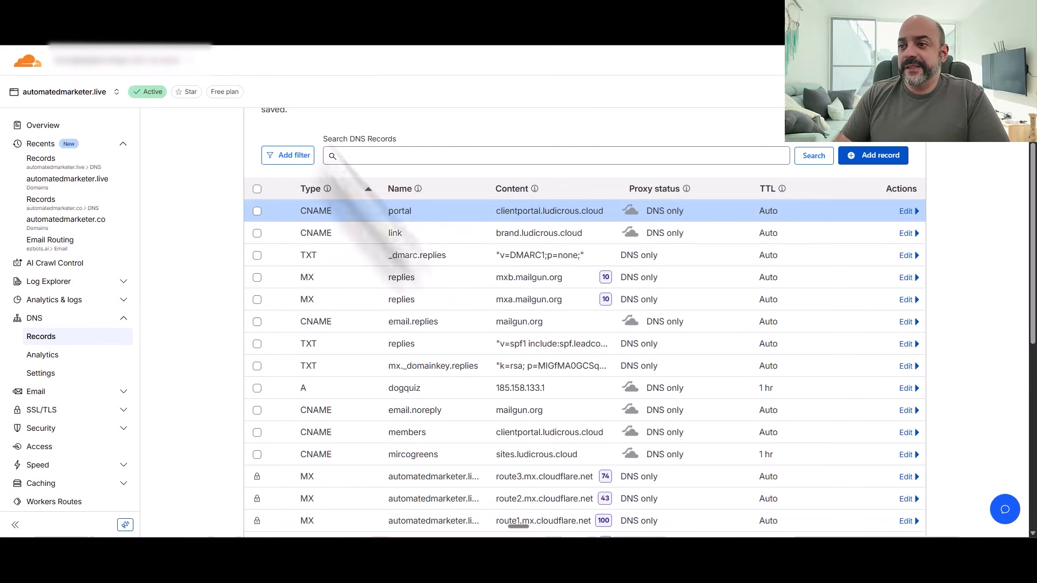
pyautogui.scroll(-5, 456, 317)
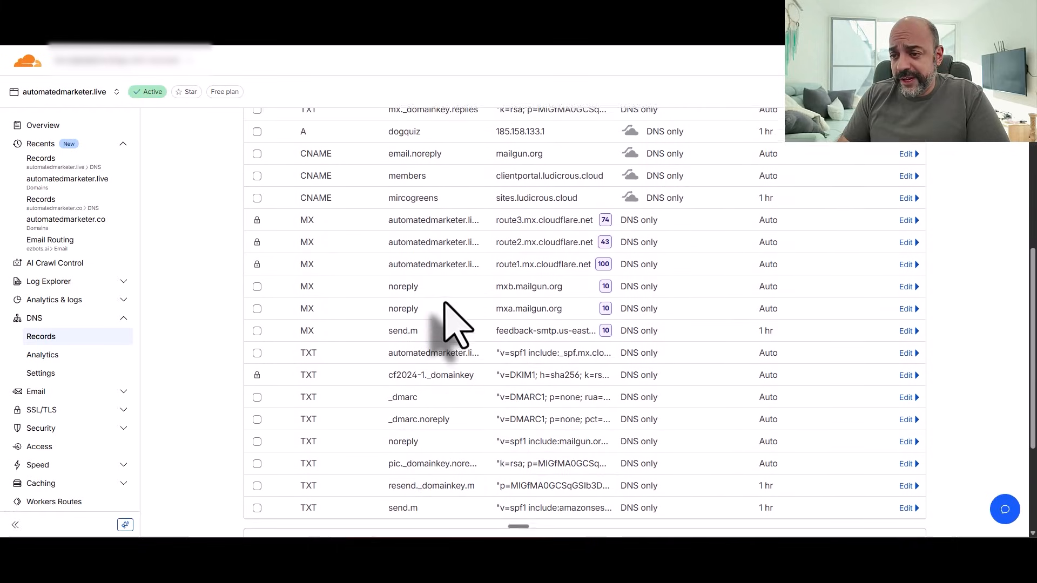
# Step: Change the custom domain to portal2.automatedmarketer.live, add it, and choose manual DNS records
pyautogui.scroll(8, 456, 317)
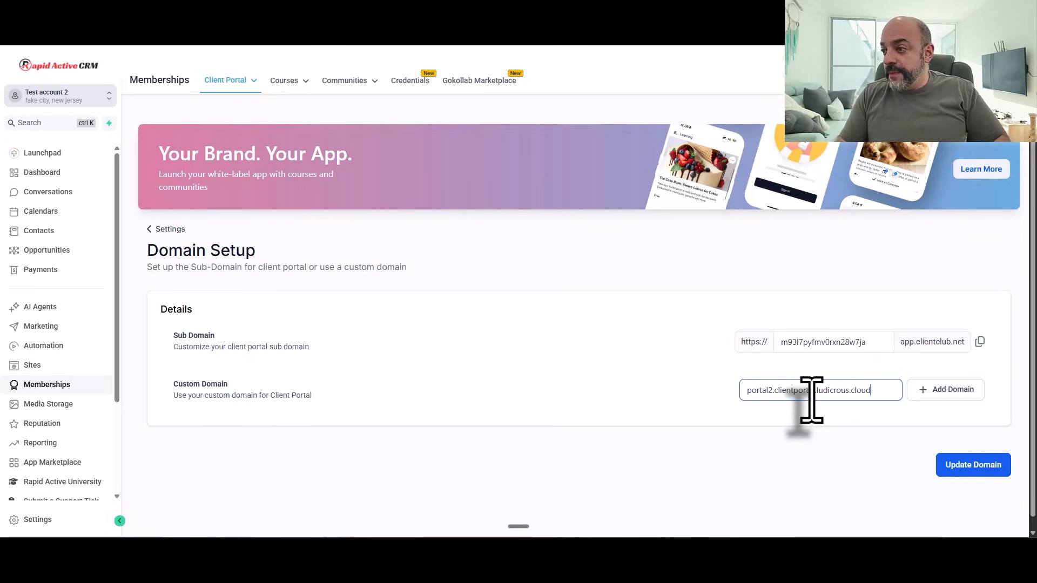
pyautogui.moveTo(873, 391); pyautogui.dragTo(781, 392)
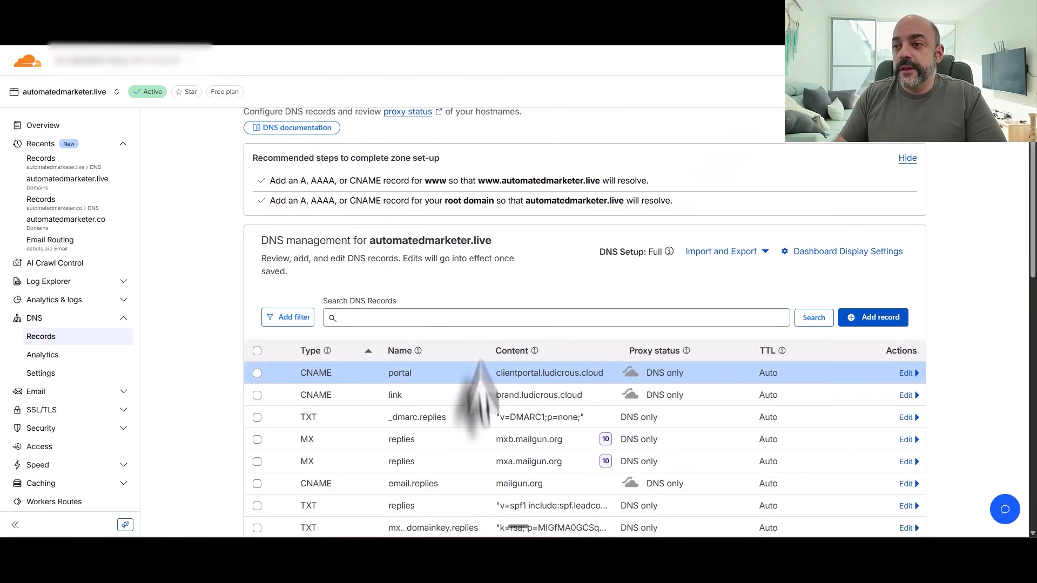
pyautogui.scroll(1, 502, 248)
pyautogui.moveTo(503, 235); pyautogui.dragTo(501, 235)
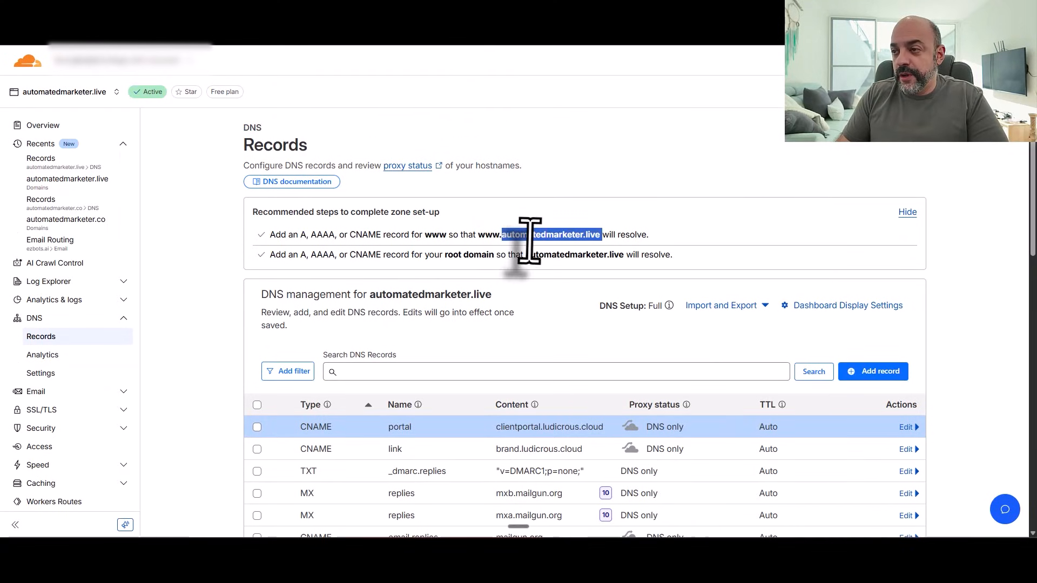
pyautogui.doubleClick(384, 295)
pyautogui.rightClick(398, 298)
pyautogui.click(419, 308)
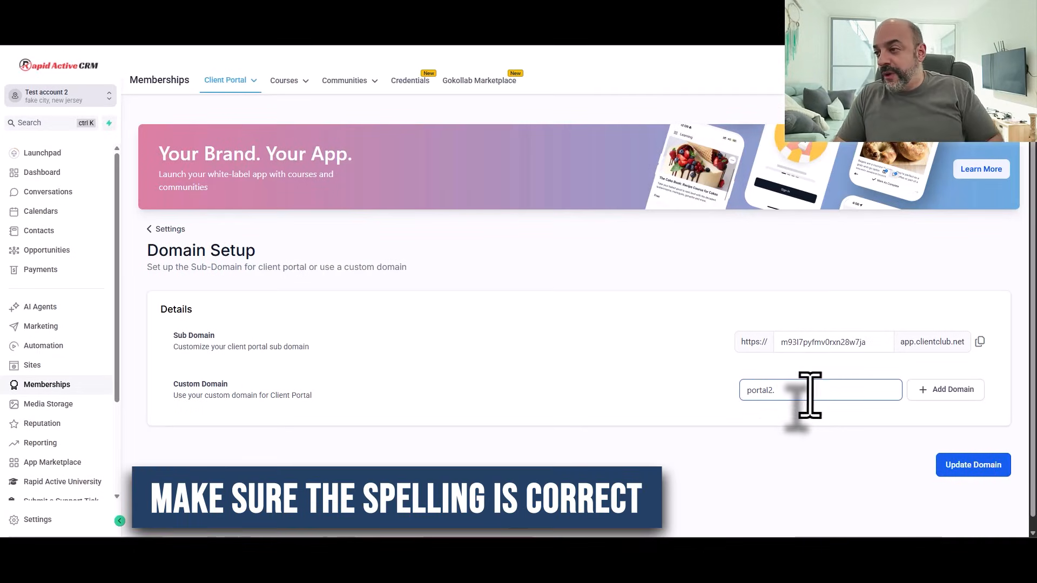
pyautogui.hotkey('ctrl', 'v')
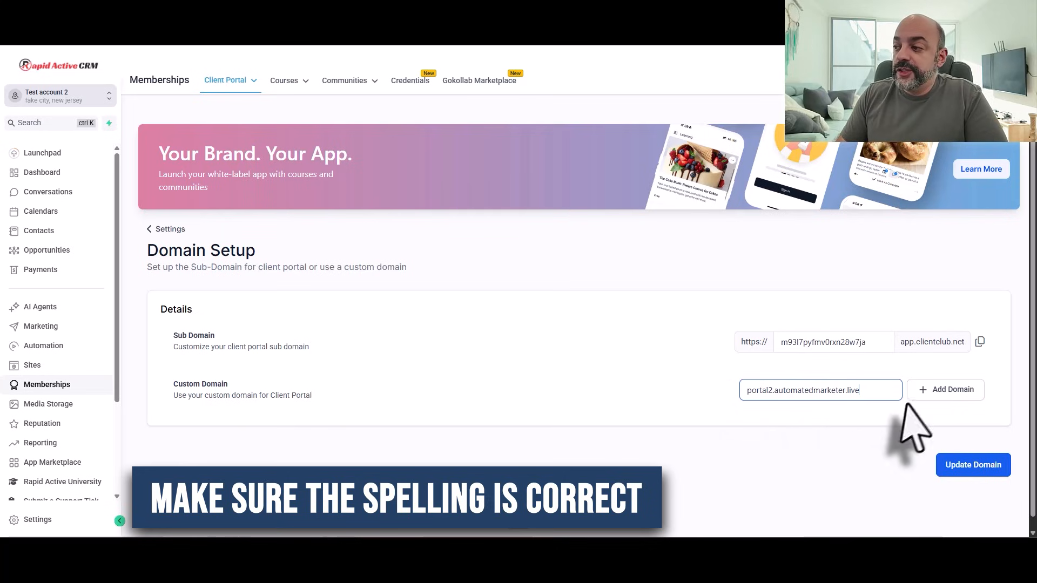
pyautogui.click(928, 394)
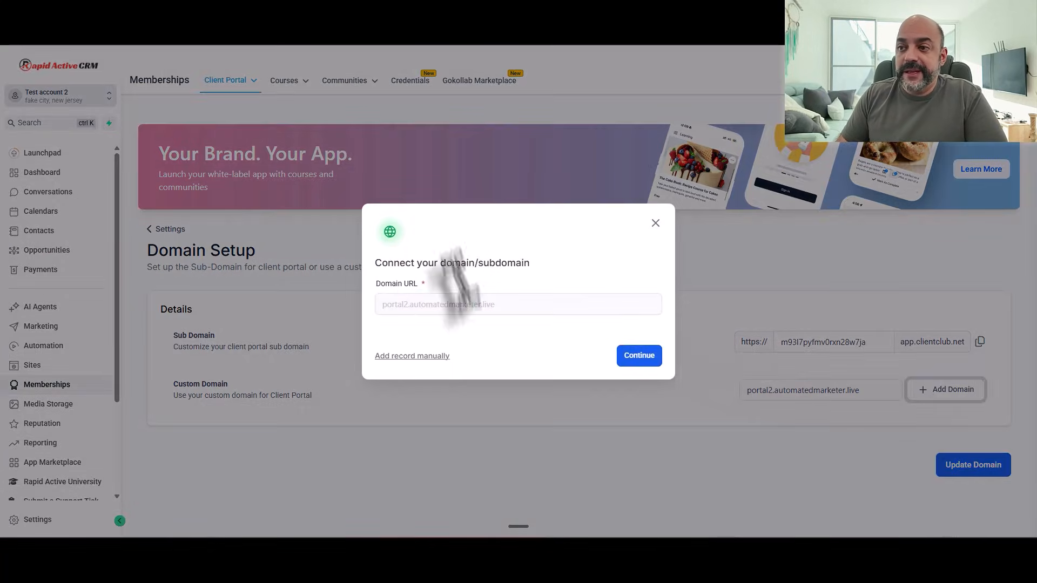
pyautogui.click(429, 356)
# Step: Rename the Cloudflare portal CNAME to portal2, save it, and verify the records
pyautogui.moveTo(490, 297); pyautogui.dragTo(405, 285)
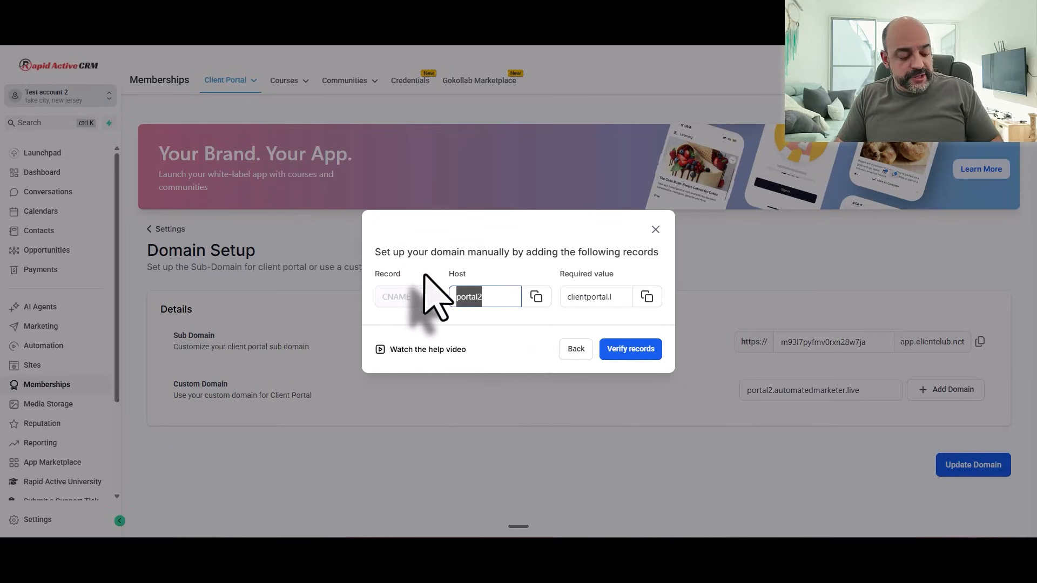
pyautogui.click(216, 14)
pyautogui.click(906, 427)
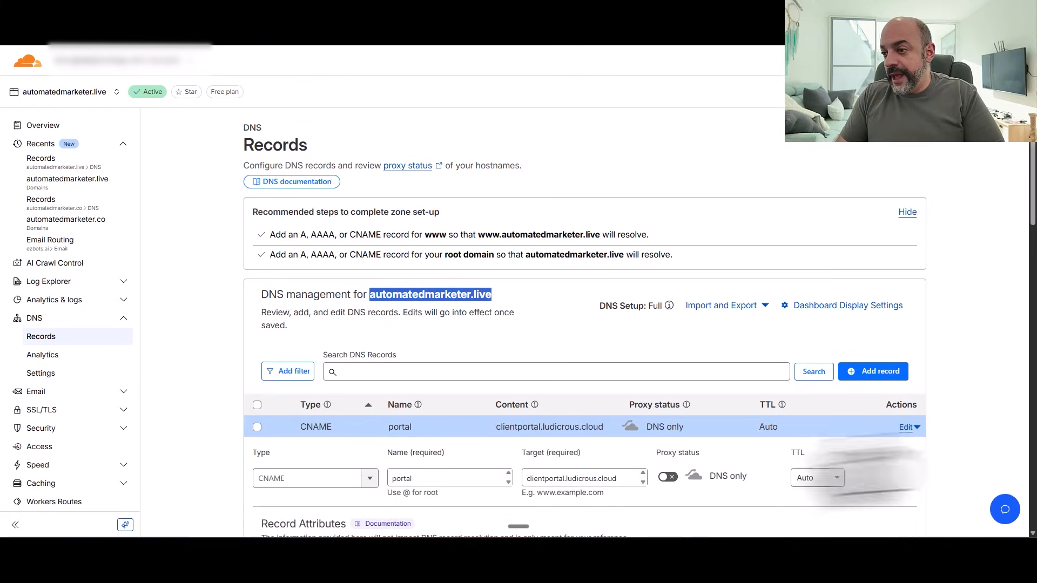
pyautogui.click(440, 478)
pyautogui.write('2')
pyautogui.scroll(-1, 551, 427)
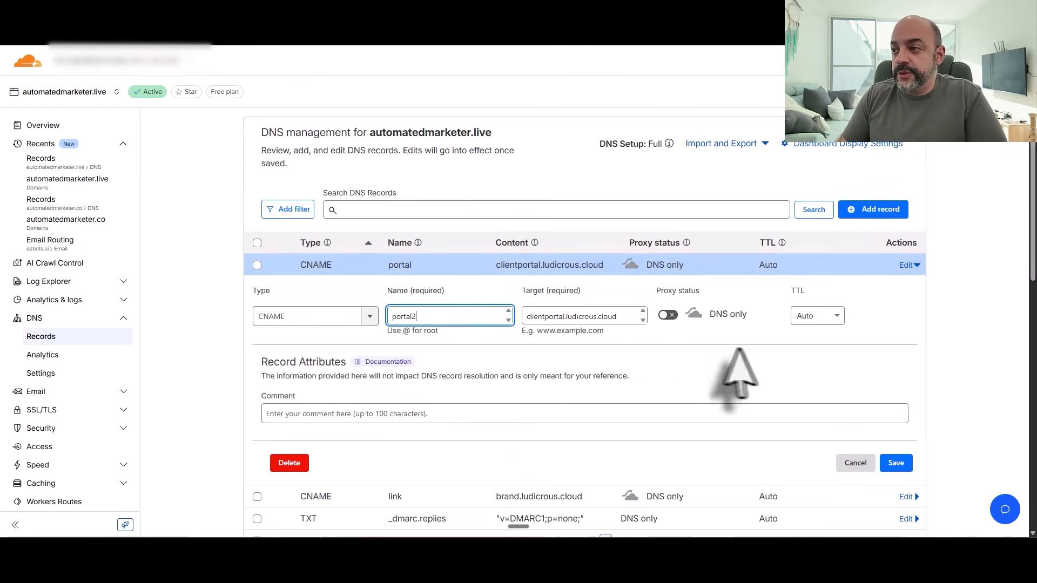
pyautogui.click(894, 462)
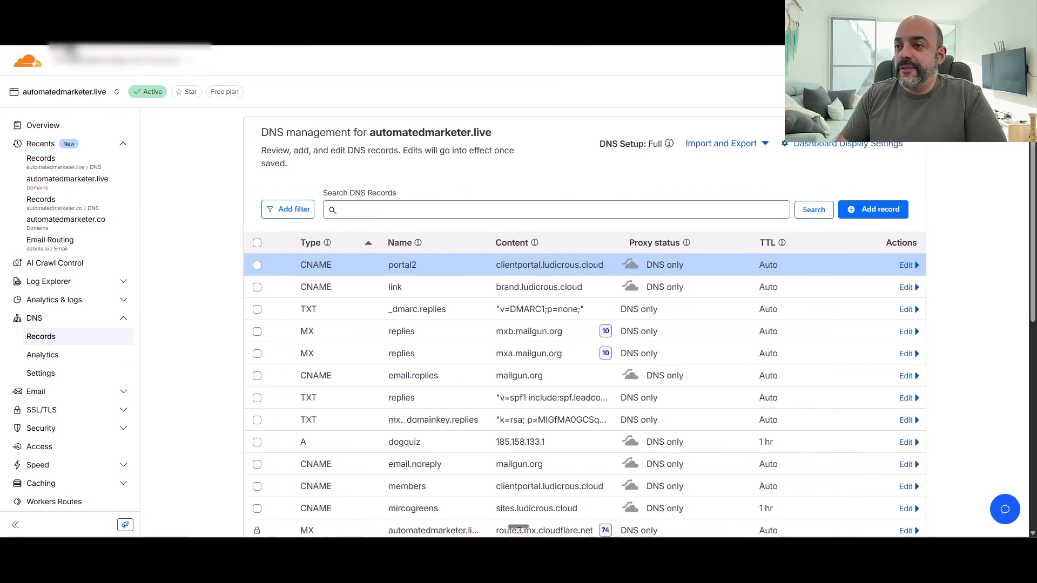
pyautogui.click(81, 11)
pyautogui.click(647, 348)
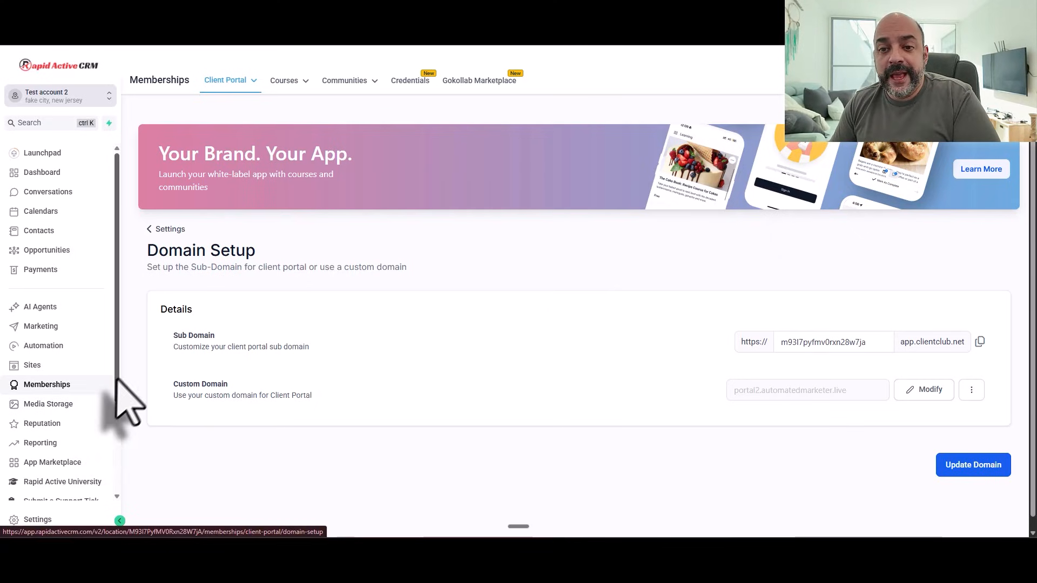
# Step: Go to Marketing in the left sidebar to reach the Social Planner for scheduling social posts
pyautogui.scroll(-3, 122, 451)
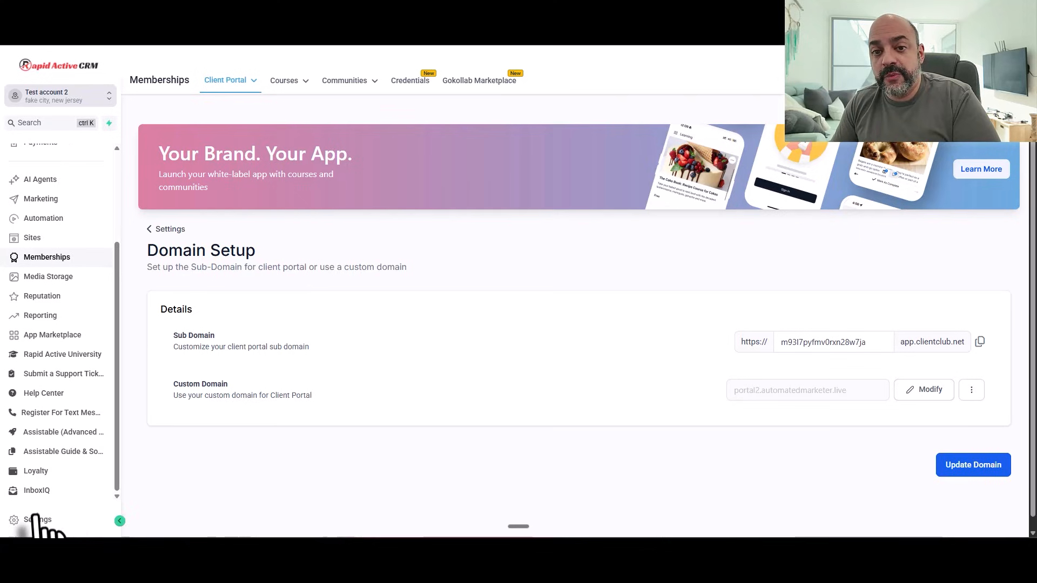
pyautogui.scroll(2, 62, 491)
pyautogui.scroll(-1, 68, 495)
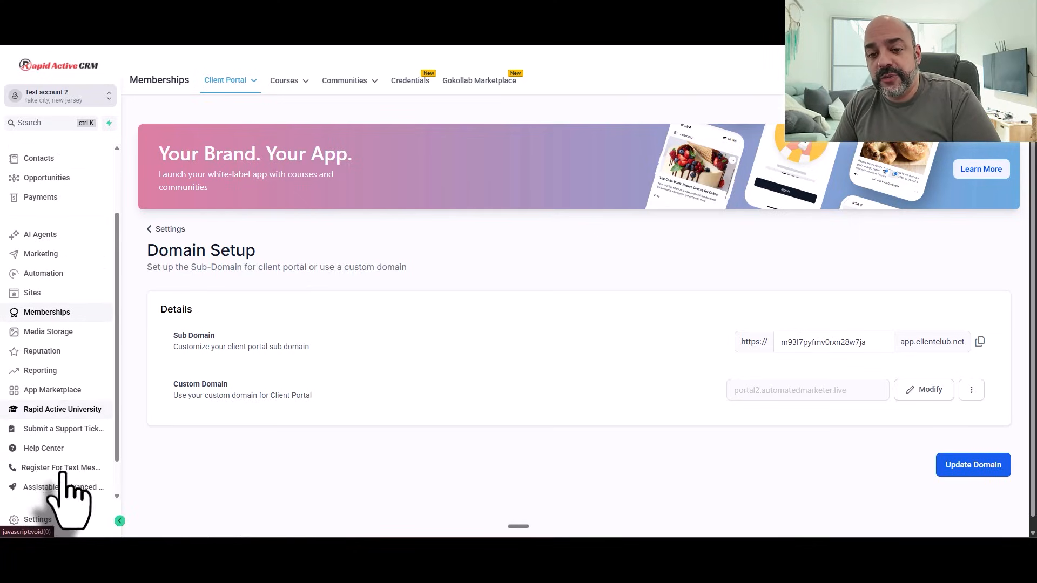
pyautogui.scroll(2, 72, 470)
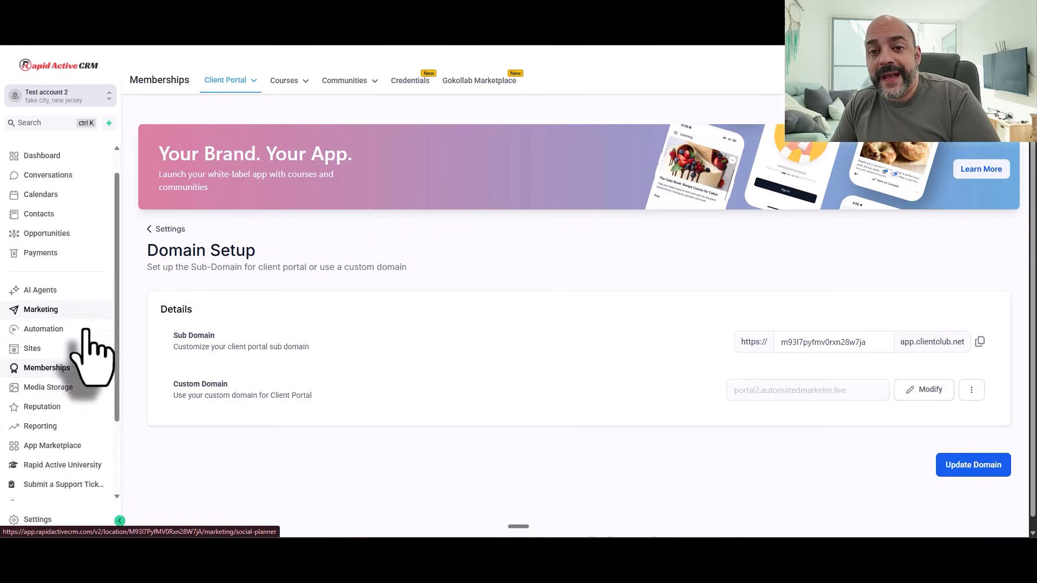
pyautogui.scroll(-3, 83, 372)
pyautogui.scroll(3, 84, 384)
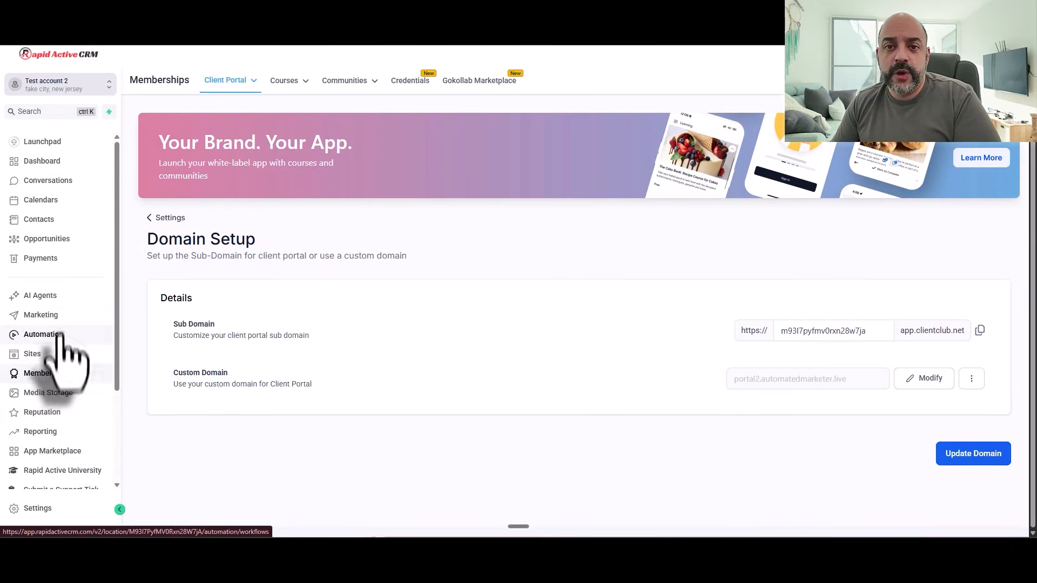
pyautogui.click(51, 318)
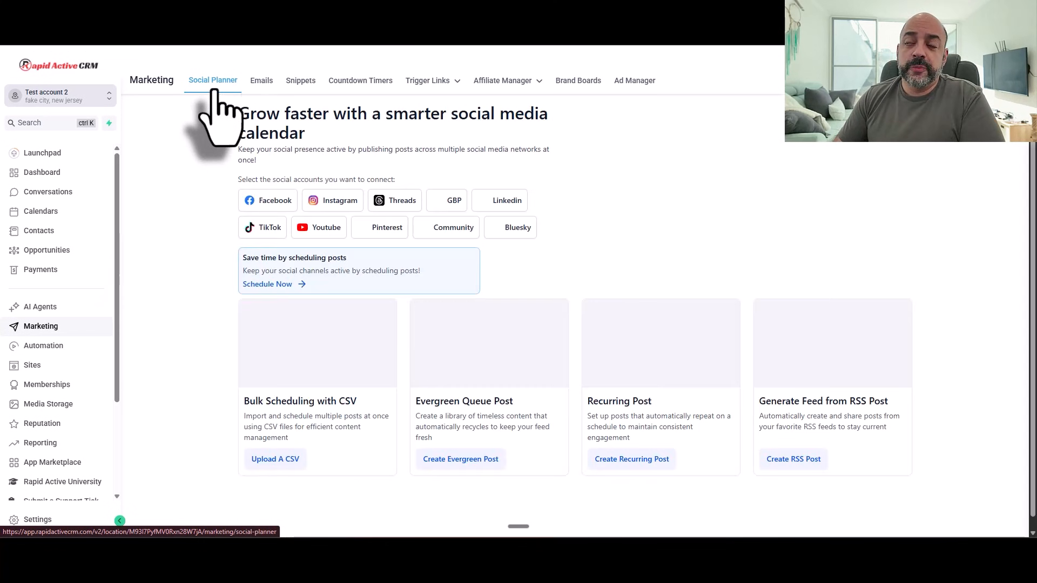
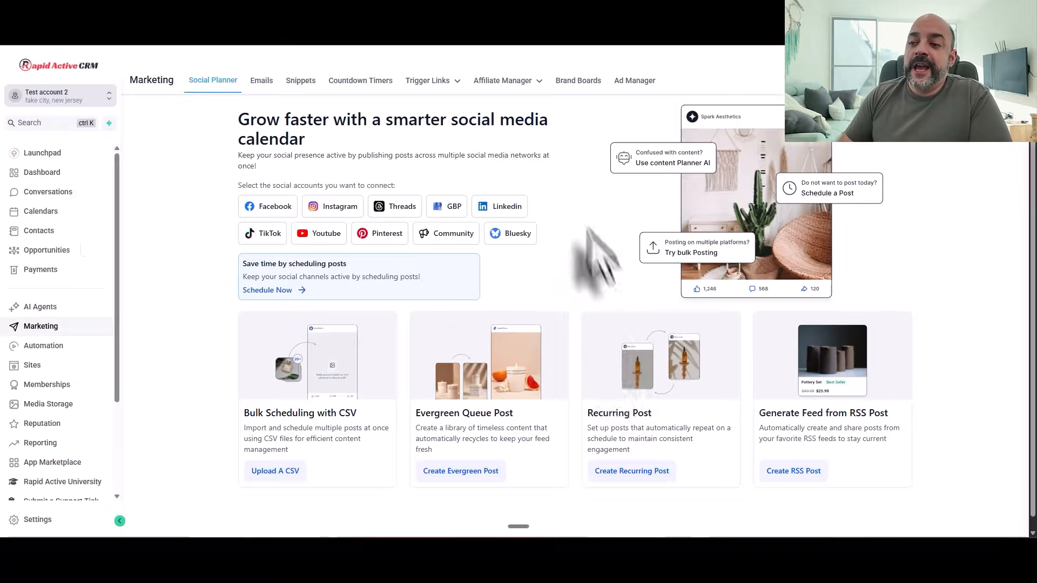
# Step: Start an evergreen queue post in Social Planner, then close the category queue without creating one
pyautogui.click(346, 559)
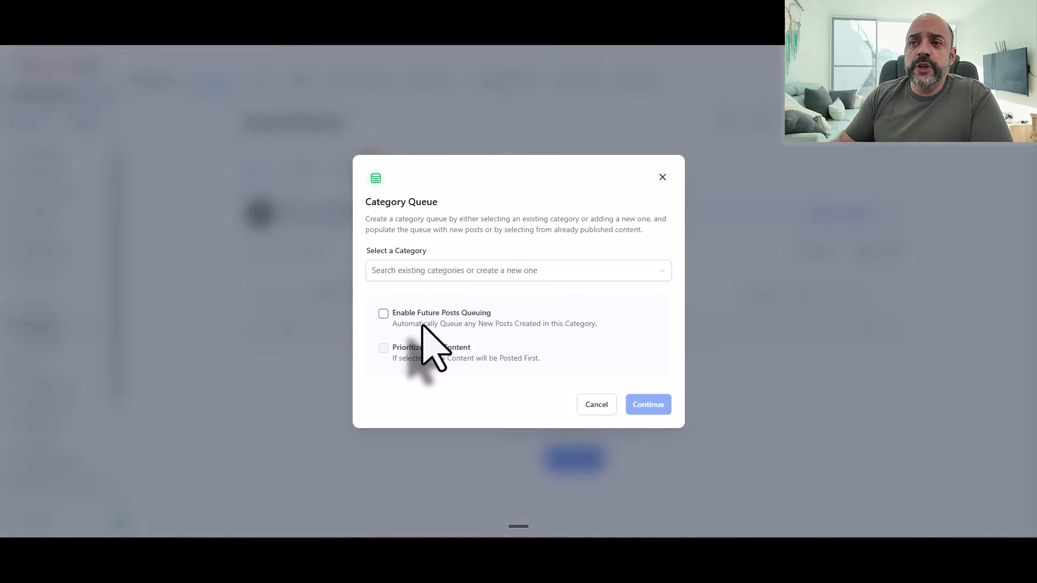
pyautogui.click(661, 178)
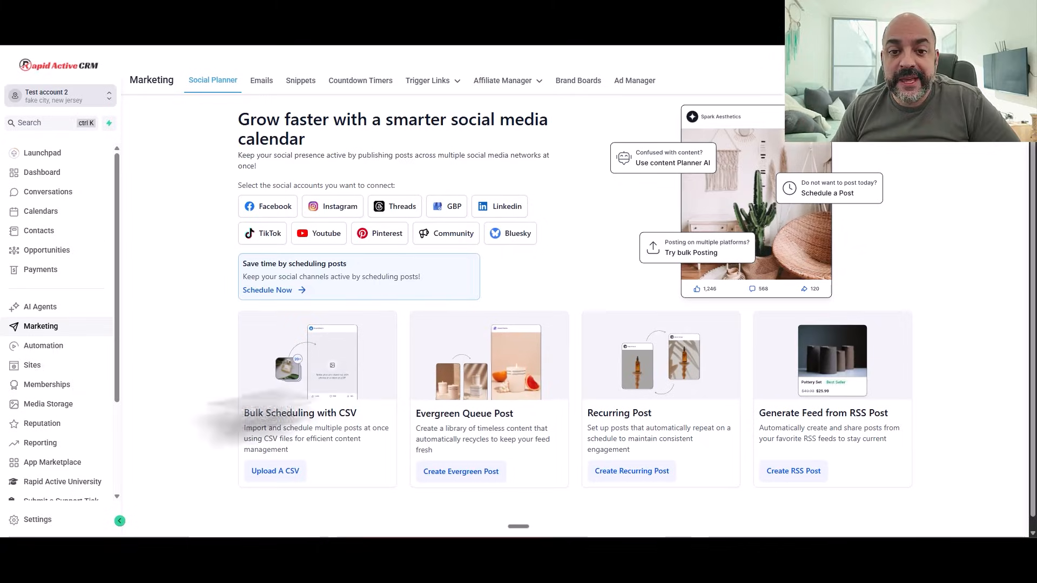
pyautogui.scroll(-3, 76, 345)
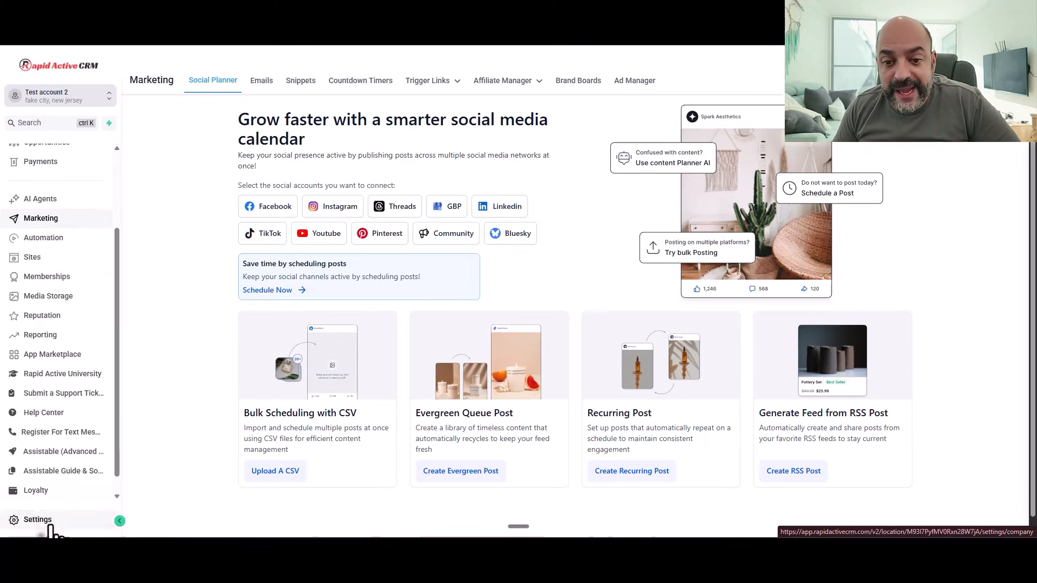
# Step: Open the sub-account's Business Profile settings and review its address and country
pyautogui.click(52, 521)
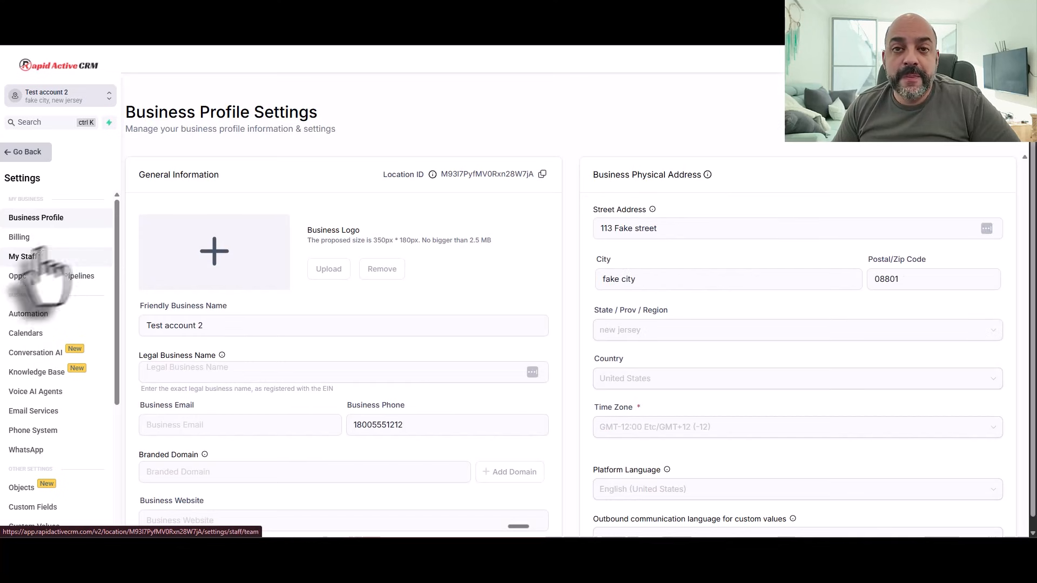
pyautogui.scroll(-1, 384, 378)
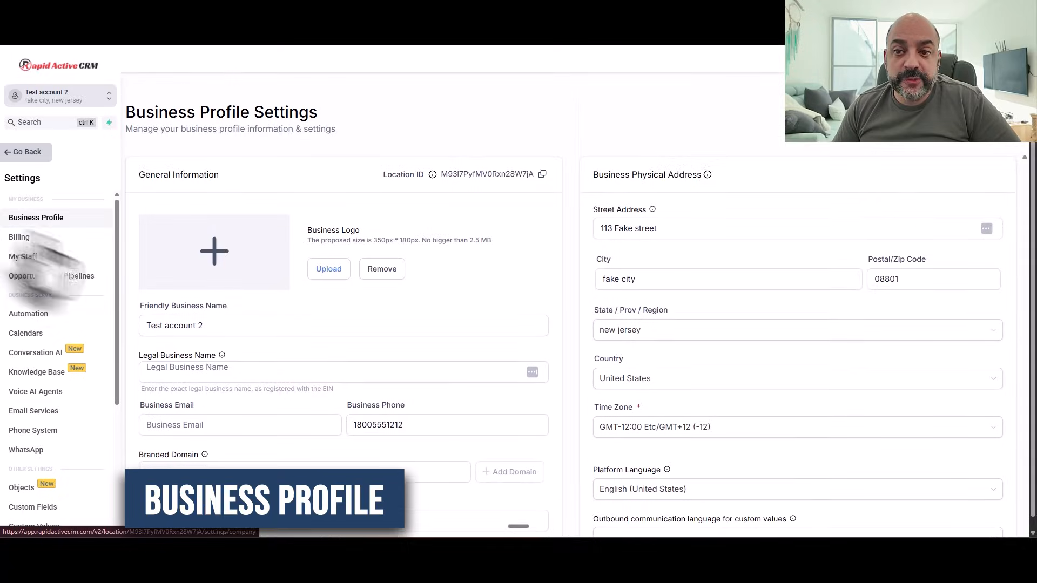
pyautogui.scroll(-2, 281, 286)
pyautogui.click(204, 269)
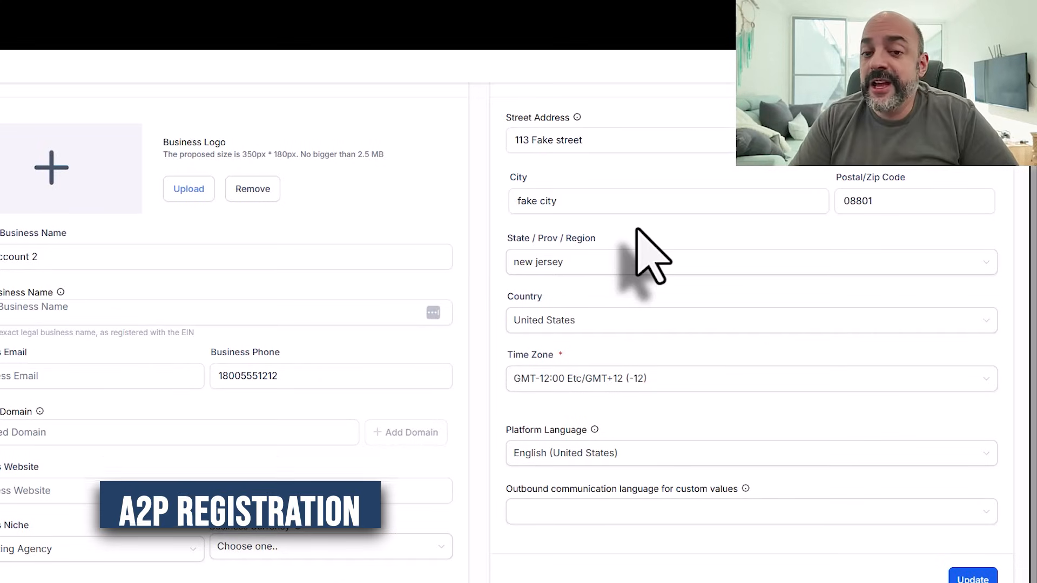
pyautogui.click(512, 322)
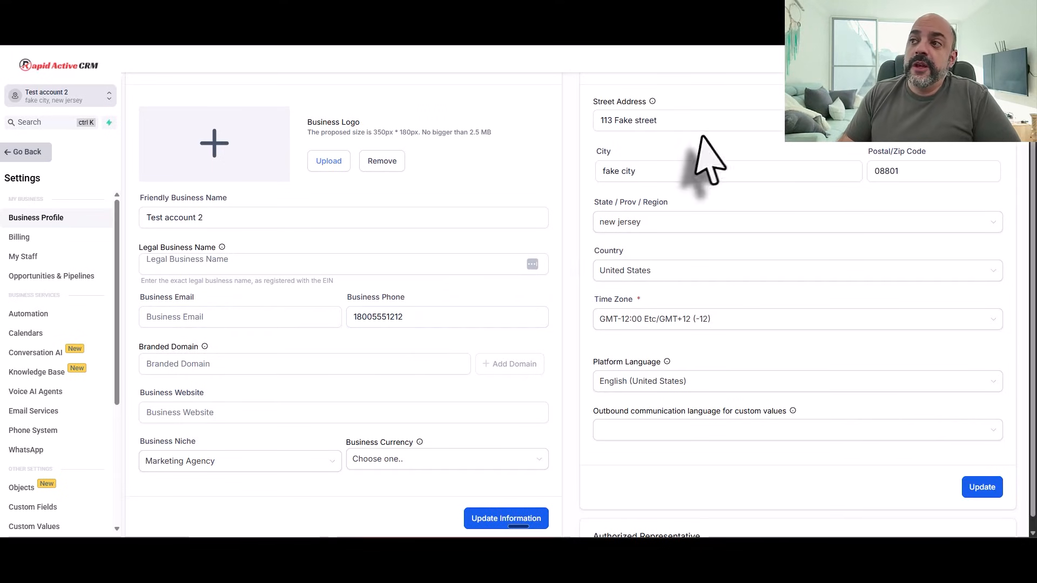
pyautogui.scroll(-7, 718, 311)
pyautogui.scroll(-1, 312, 324)
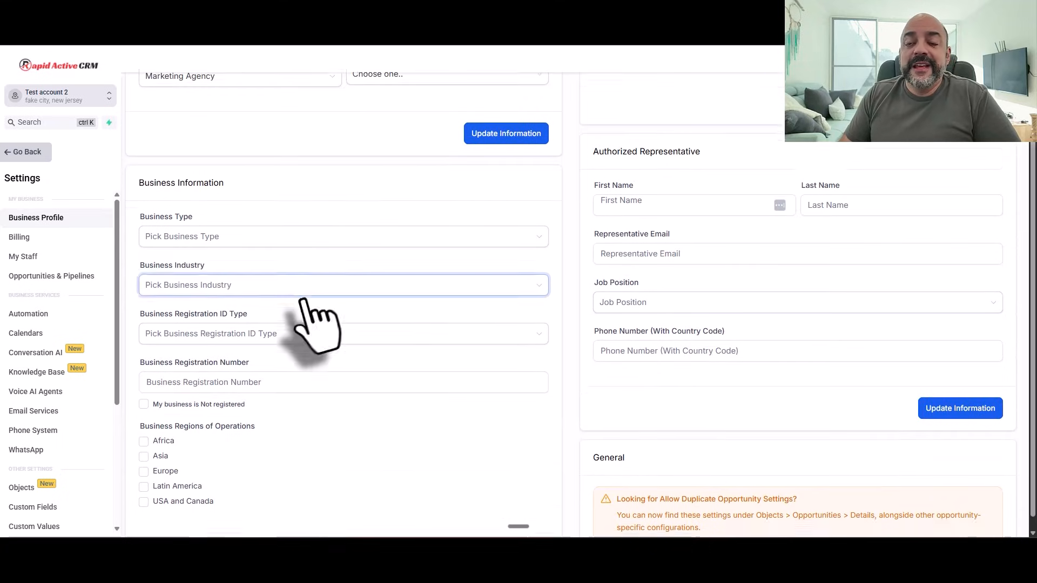
pyautogui.click(201, 193)
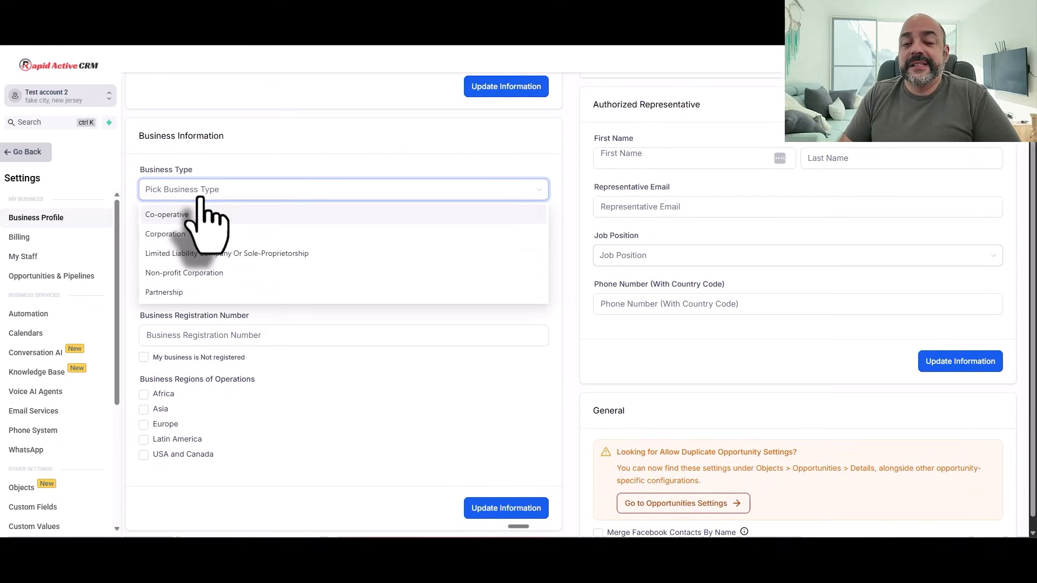
pyautogui.click(243, 186)
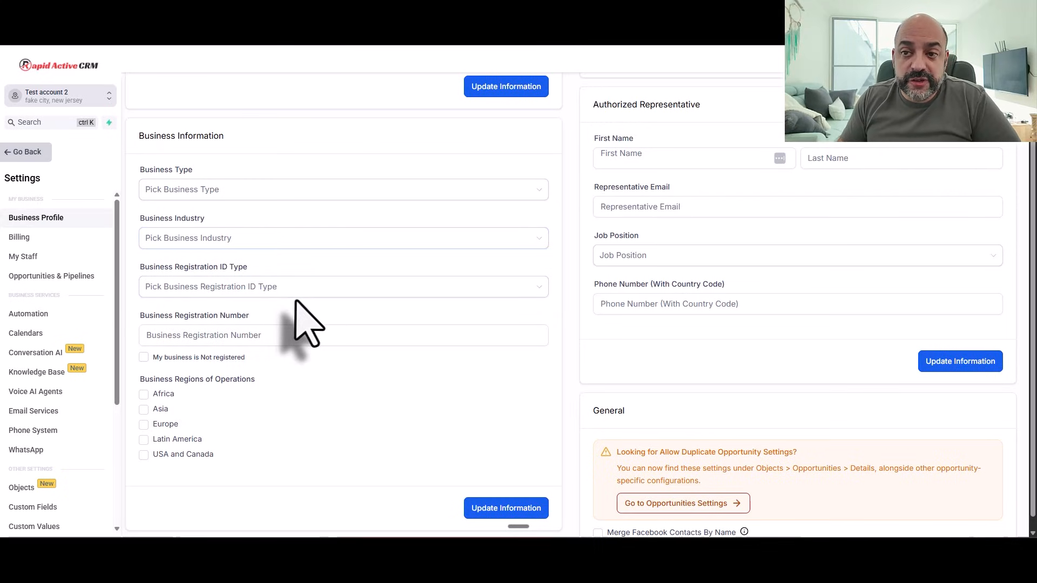
pyautogui.click(312, 339)
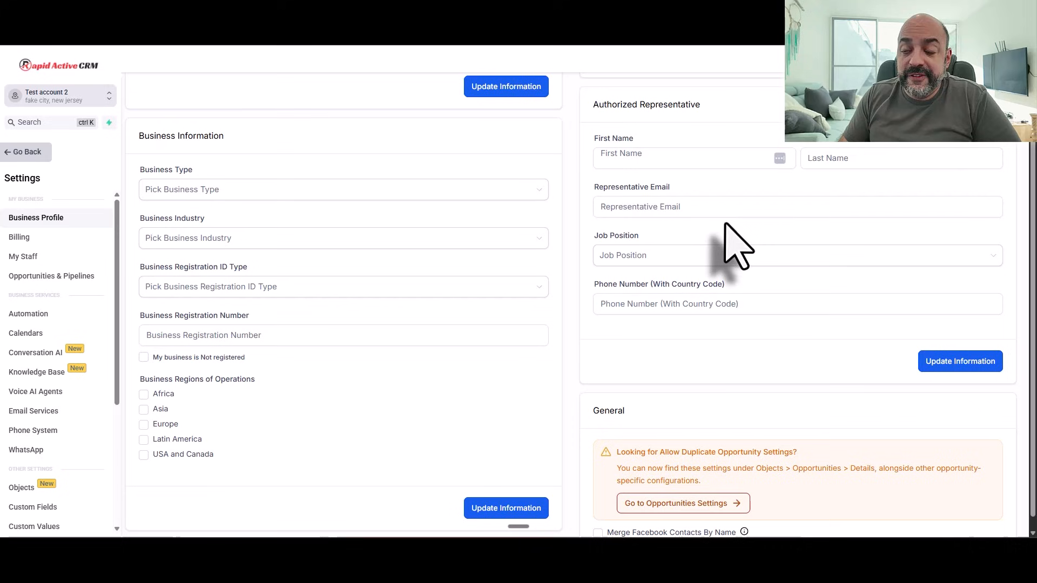
pyautogui.scroll(-5, 683, 262)
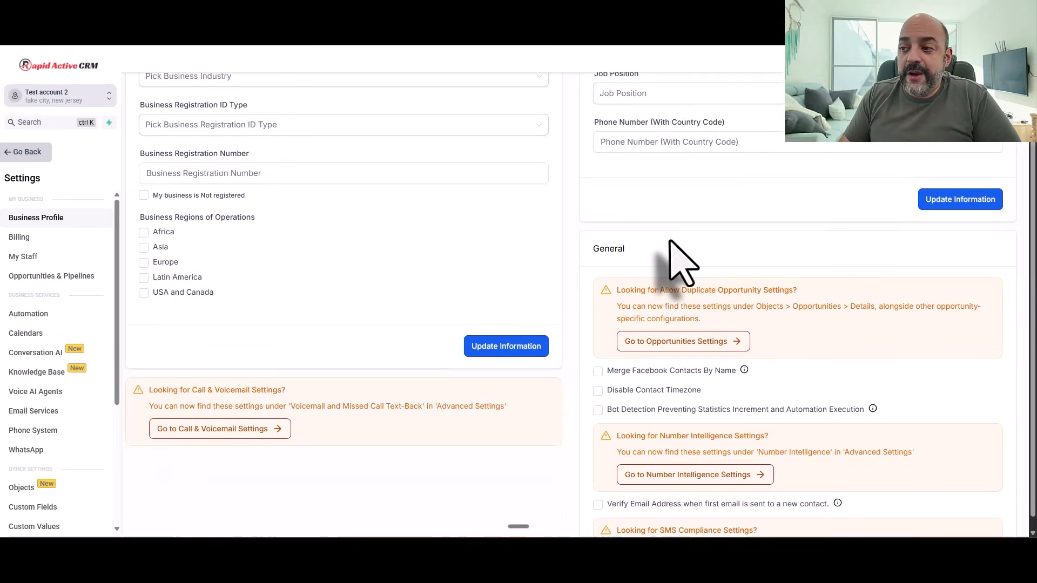
pyautogui.scroll(6, 371, 238)
pyautogui.scroll(-2, 527, 324)
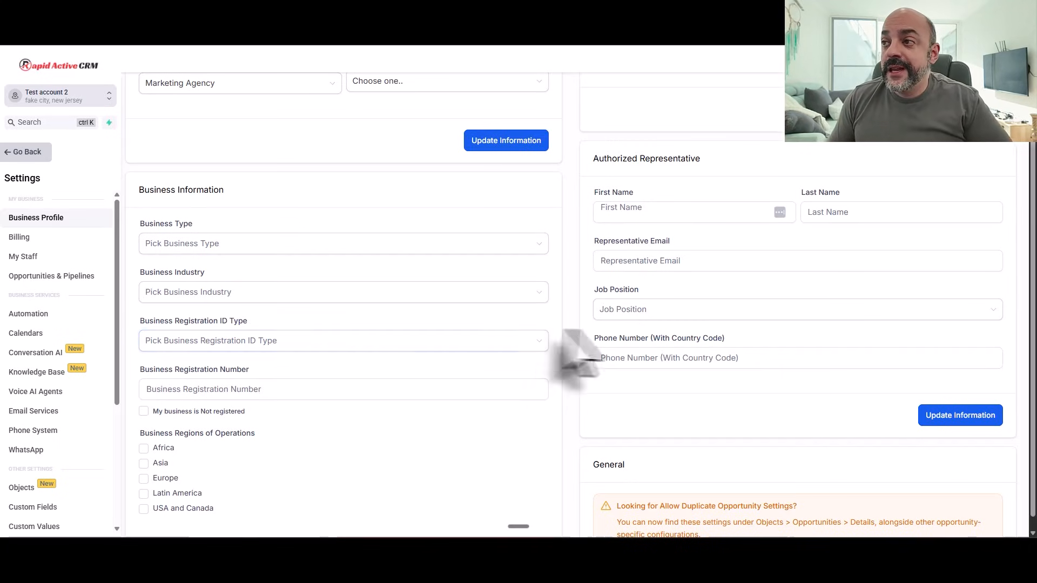
pyautogui.scroll(5, 621, 354)
pyautogui.scroll(-2, 672, 359)
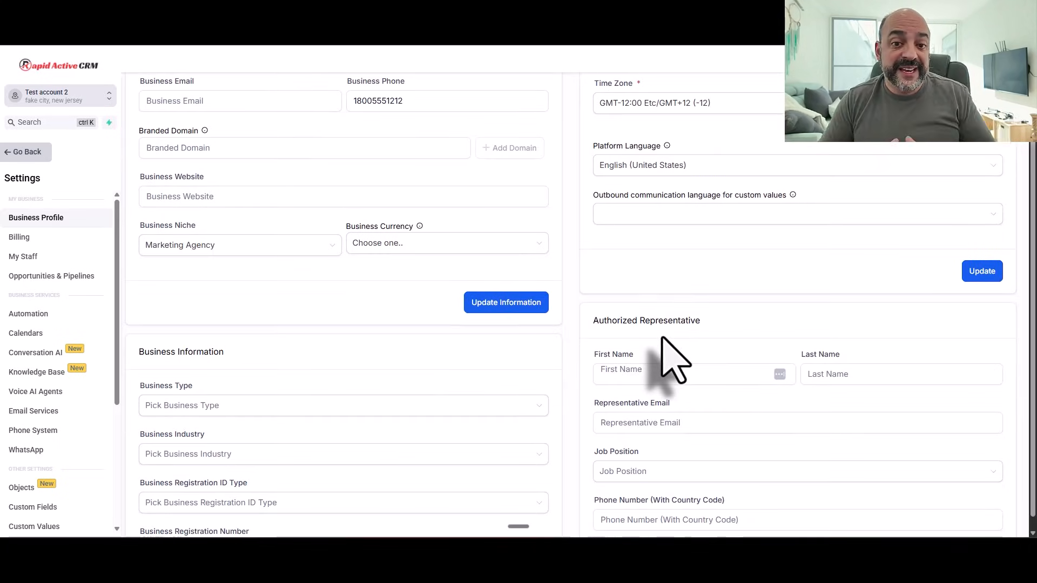
pyautogui.scroll(3, 673, 359)
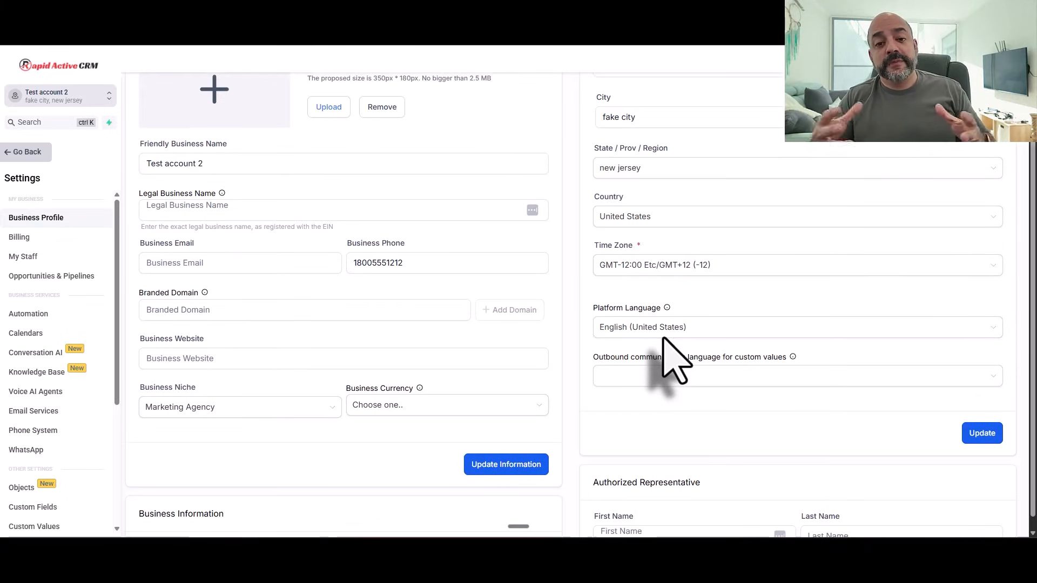
pyautogui.scroll(-5, 665, 346)
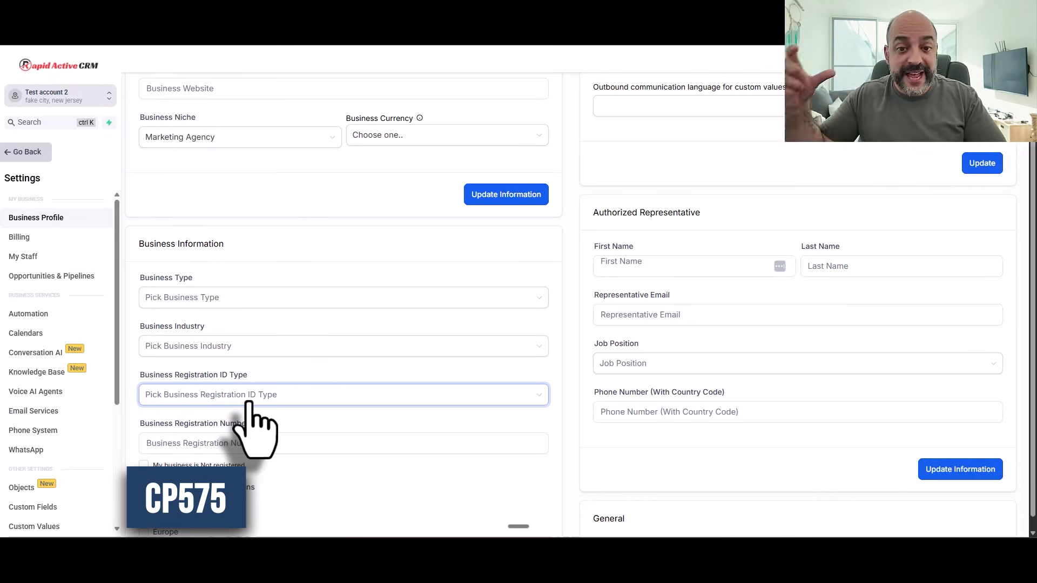
pyautogui.scroll(5, 724, 486)
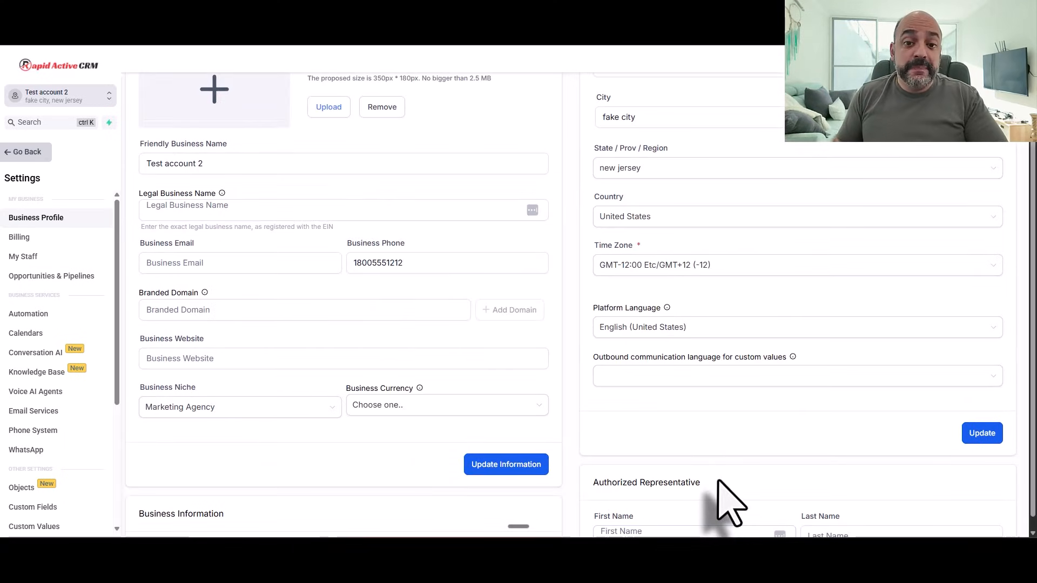
pyautogui.scroll(2, 723, 462)
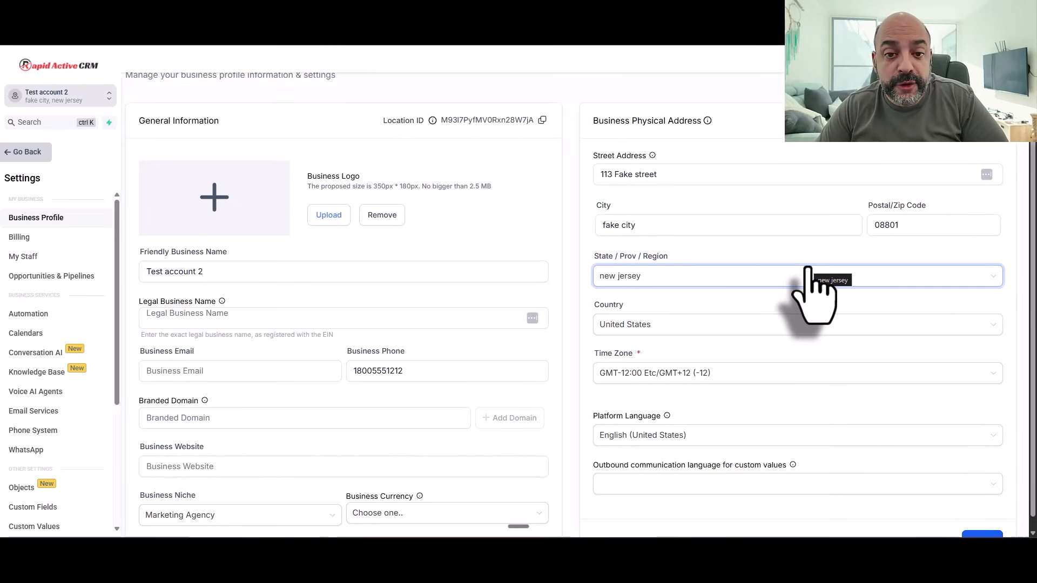
pyautogui.scroll(-4, 816, 294)
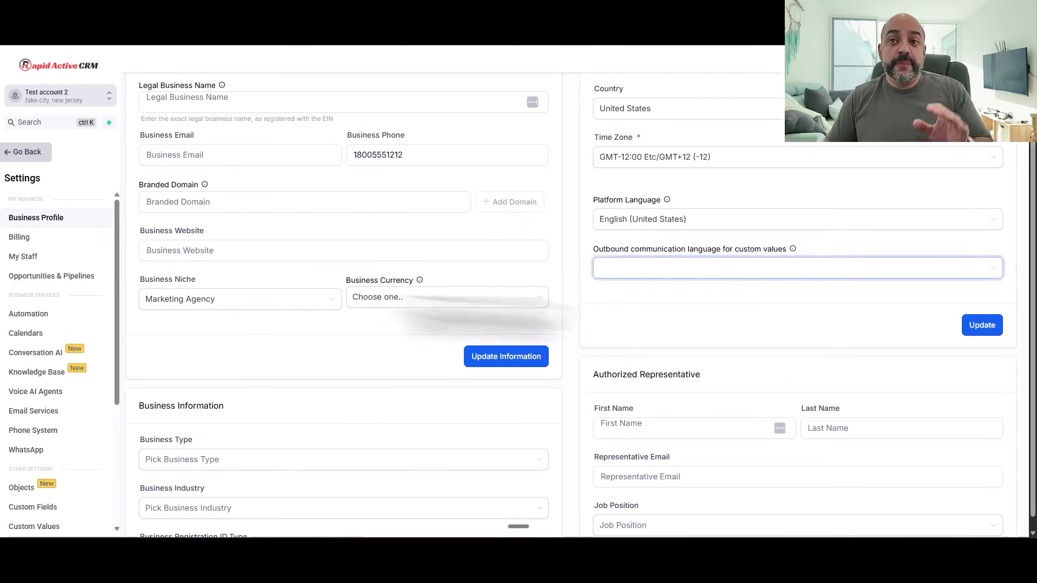
pyautogui.scroll(2, 202, 239)
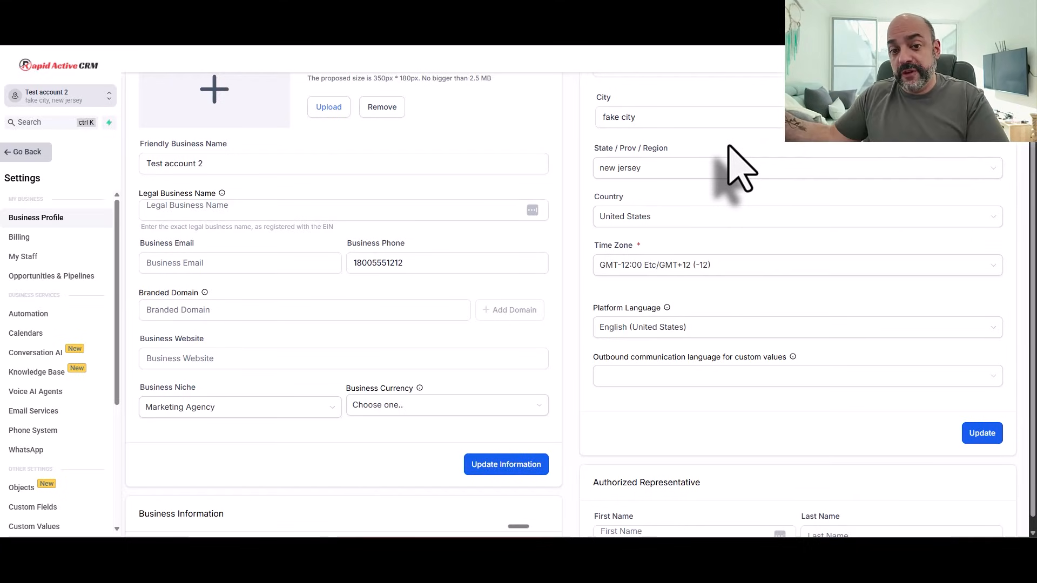
pyautogui.scroll(-2, 734, 157)
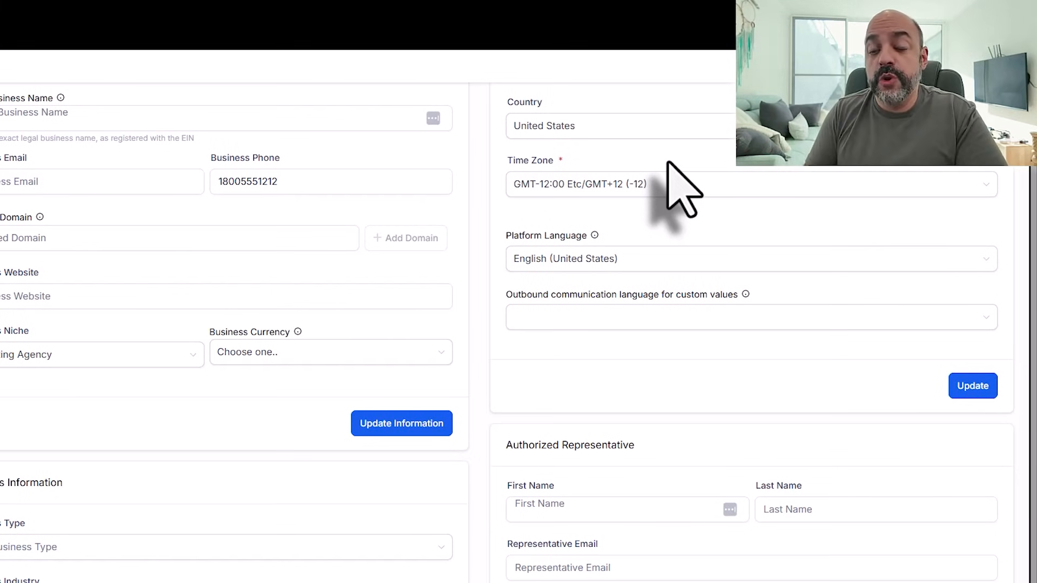
pyautogui.scroll(4, 683, 190)
pyautogui.click(684, 214)
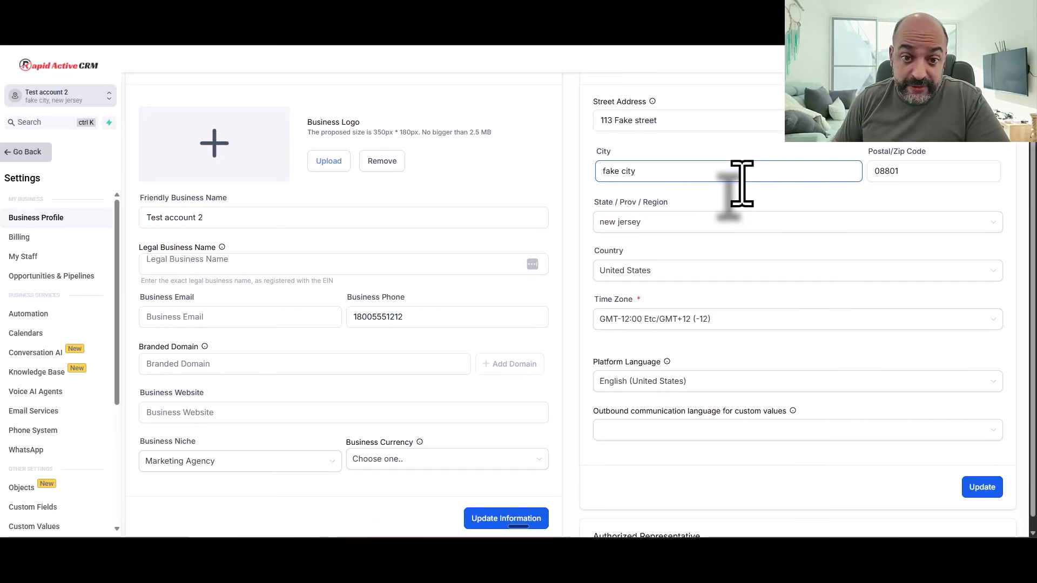
pyautogui.scroll(-1, 741, 184)
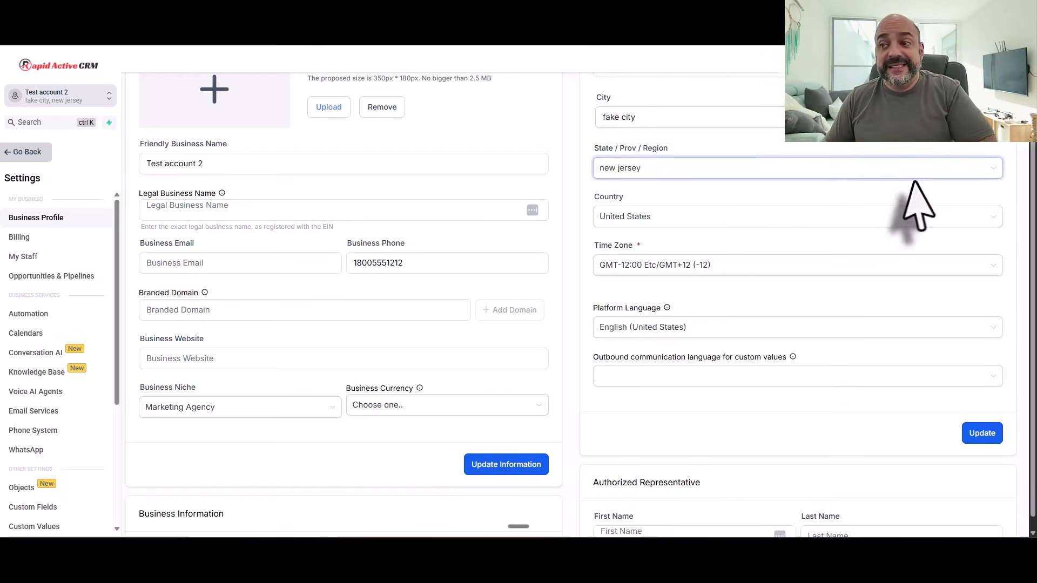
pyautogui.scroll(-4, 697, 319)
pyautogui.scroll(5, 719, 325)
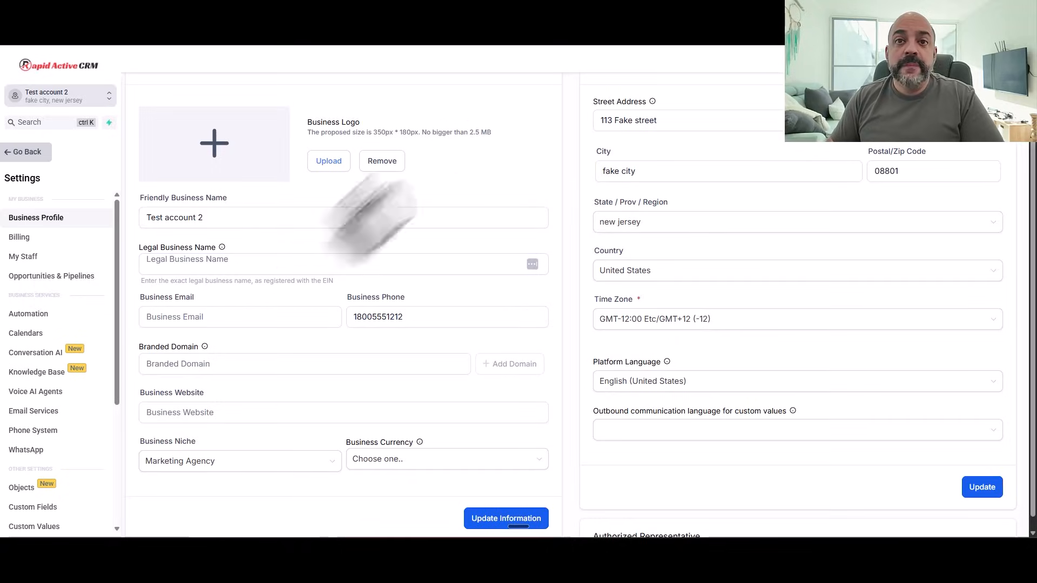
# Step: Glance at the sub-account staff list, then open the agency-level Team settings
pyautogui.click(38, 257)
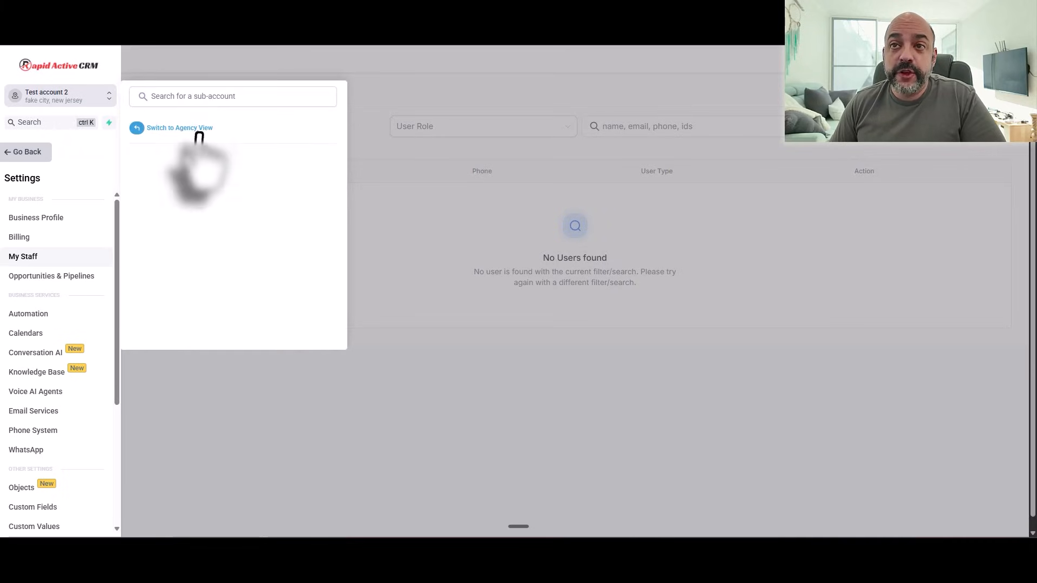
pyautogui.press('Escape')
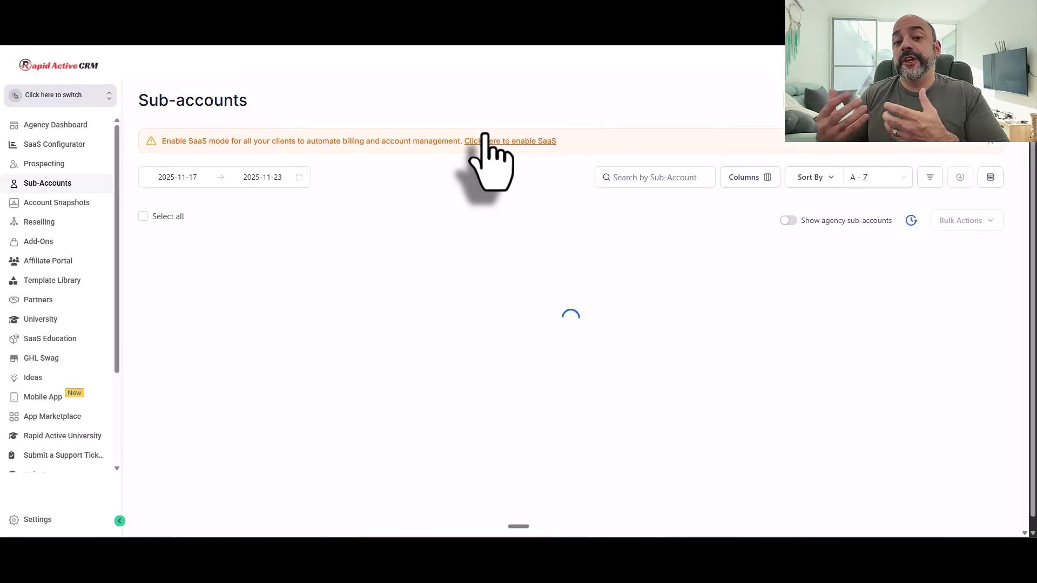
pyautogui.click(41, 516)
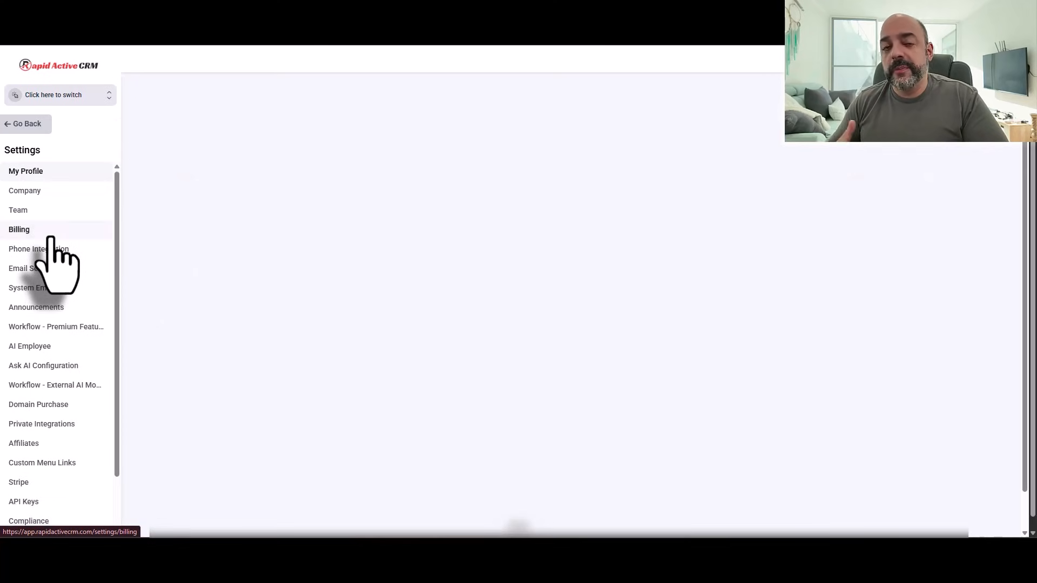
pyautogui.click(54, 212)
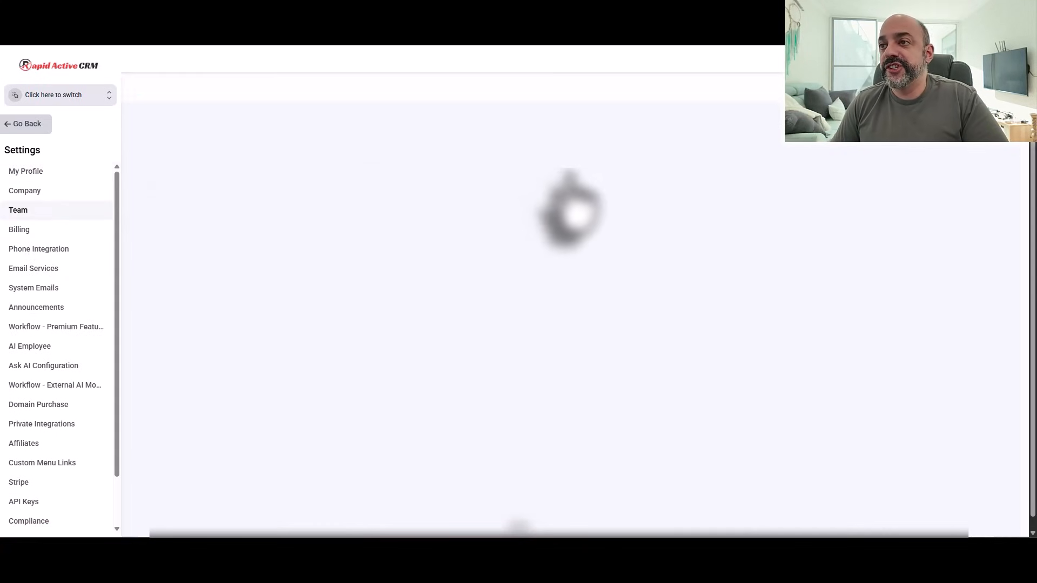
# Step: Find a team member, view their roles and permissions, and return to the Agency Dashboard
pyautogui.click(707, 129)
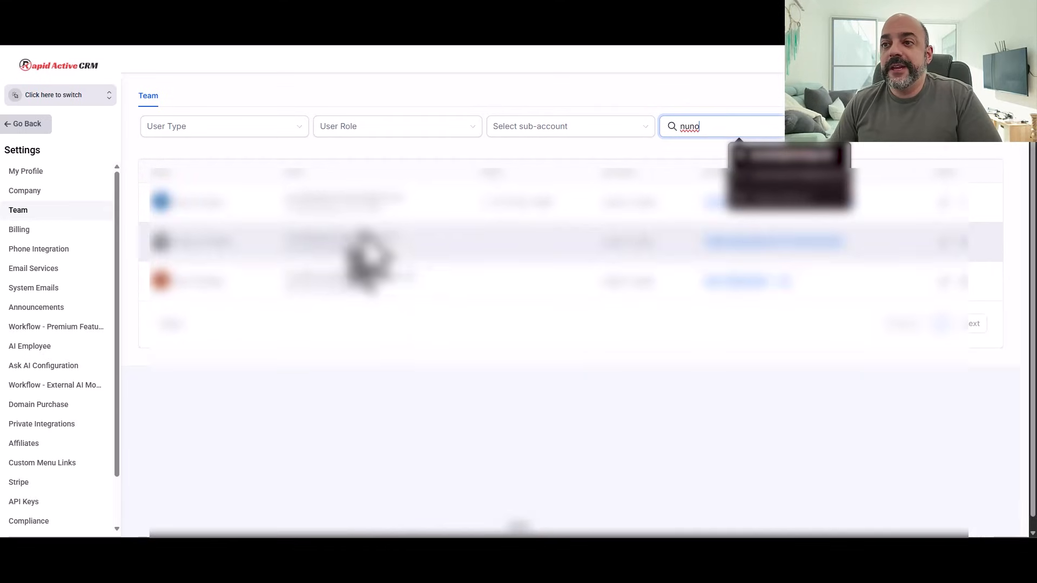
pyautogui.click(944, 280)
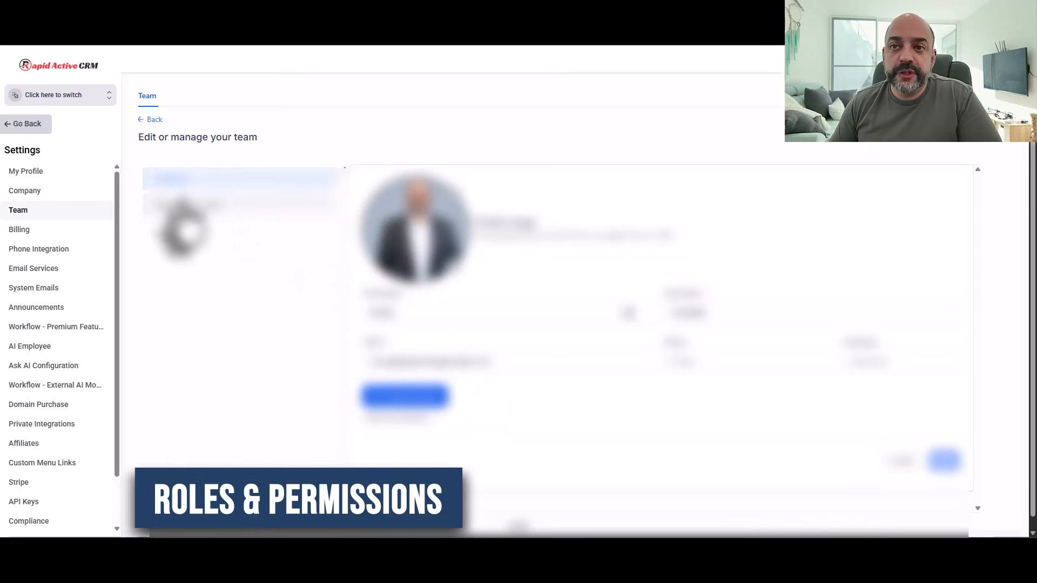
pyautogui.click(184, 204)
pyautogui.click(597, 336)
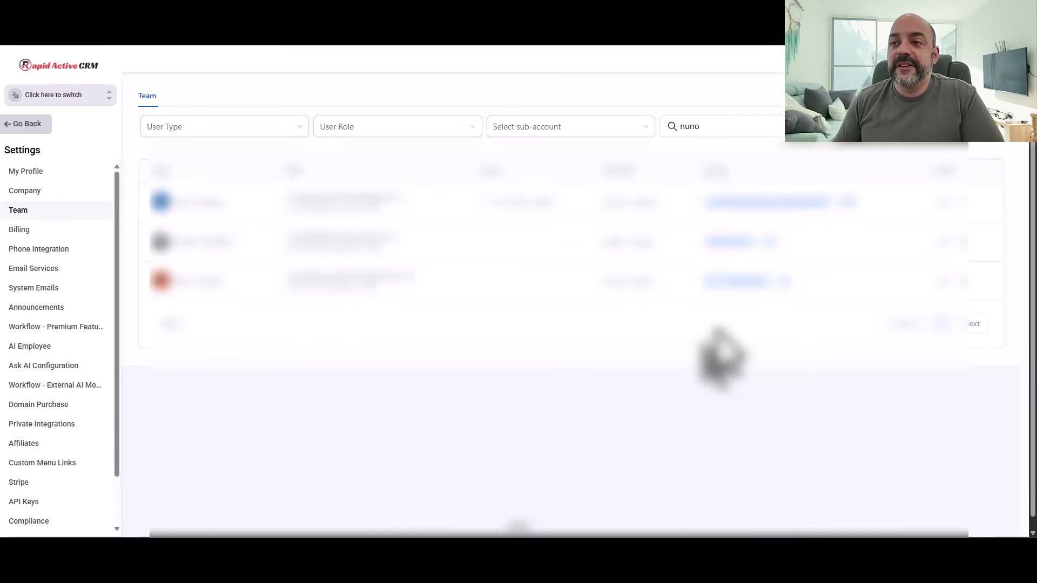
pyautogui.click(24, 123)
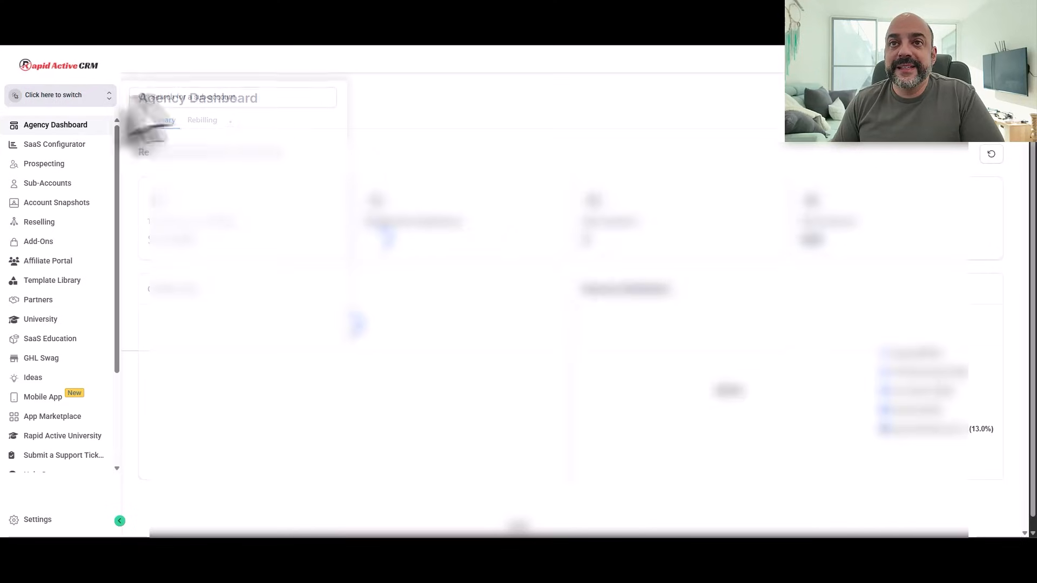
# Step: Switch to Test account 2, open My Staff, and log in as the pasted staff user
pyautogui.click(178, 147)
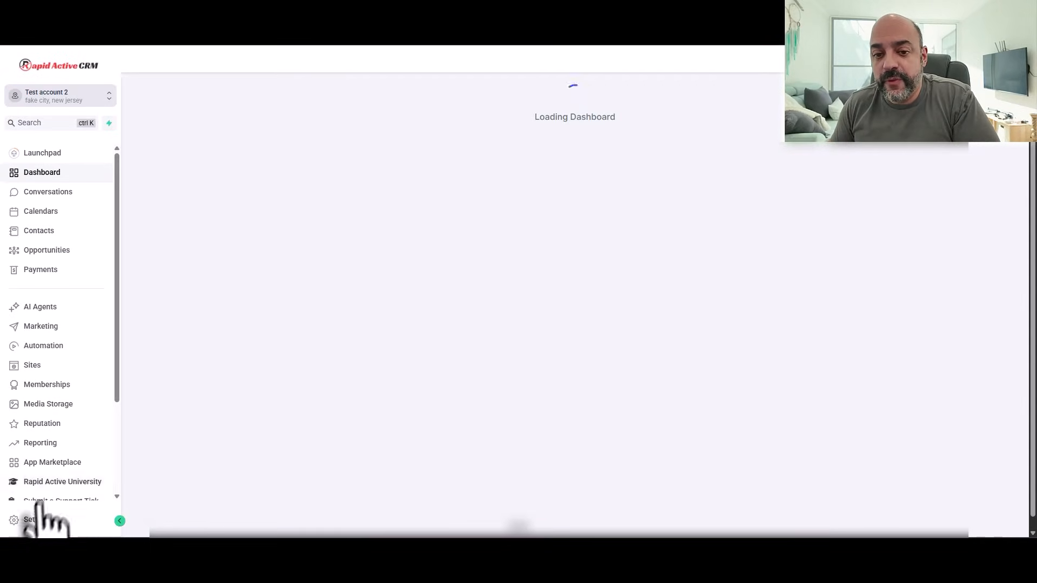
pyautogui.click(32, 517)
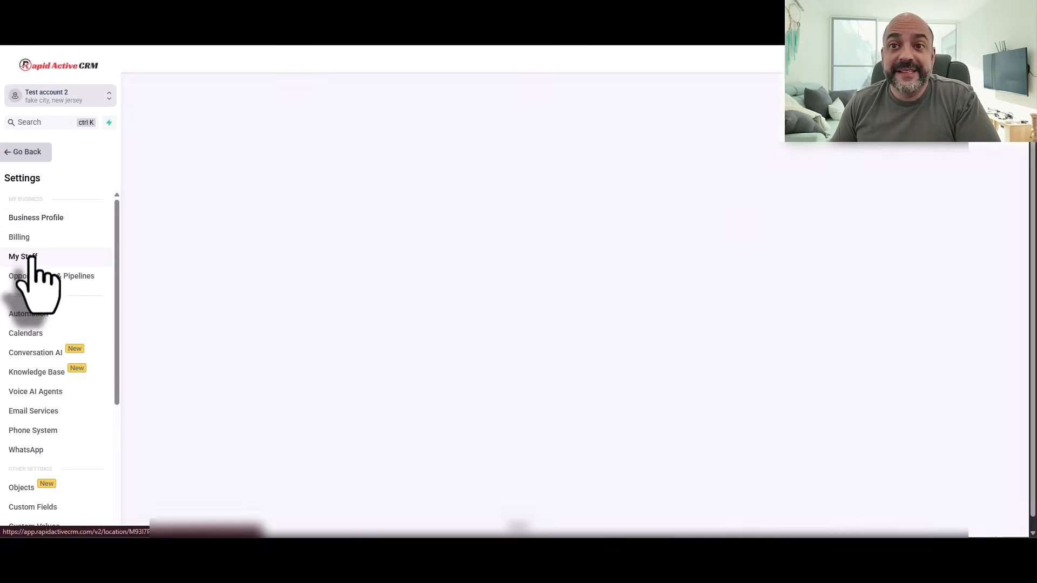
pyautogui.click(29, 257)
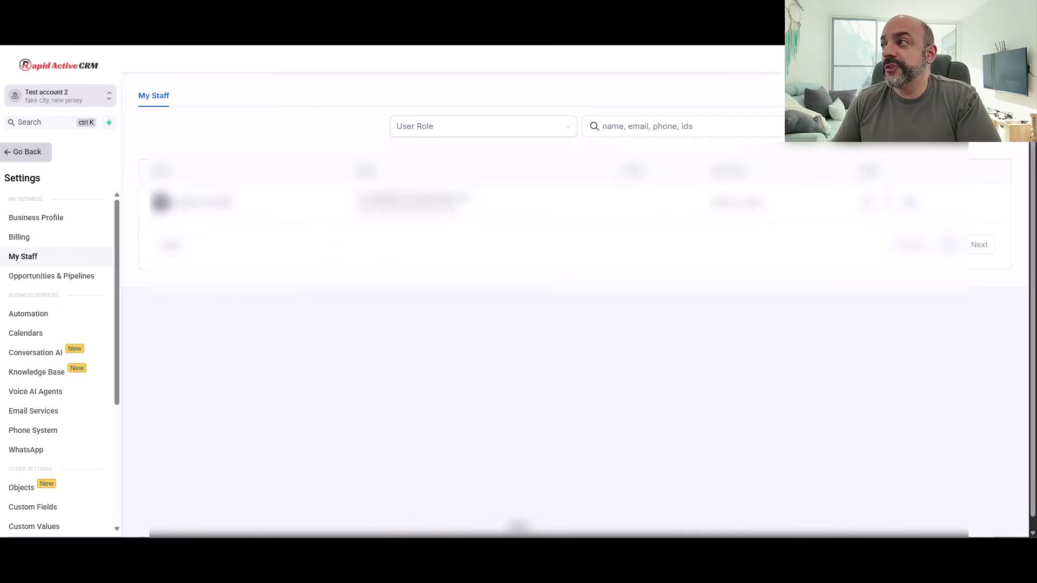
pyautogui.click(993, 127)
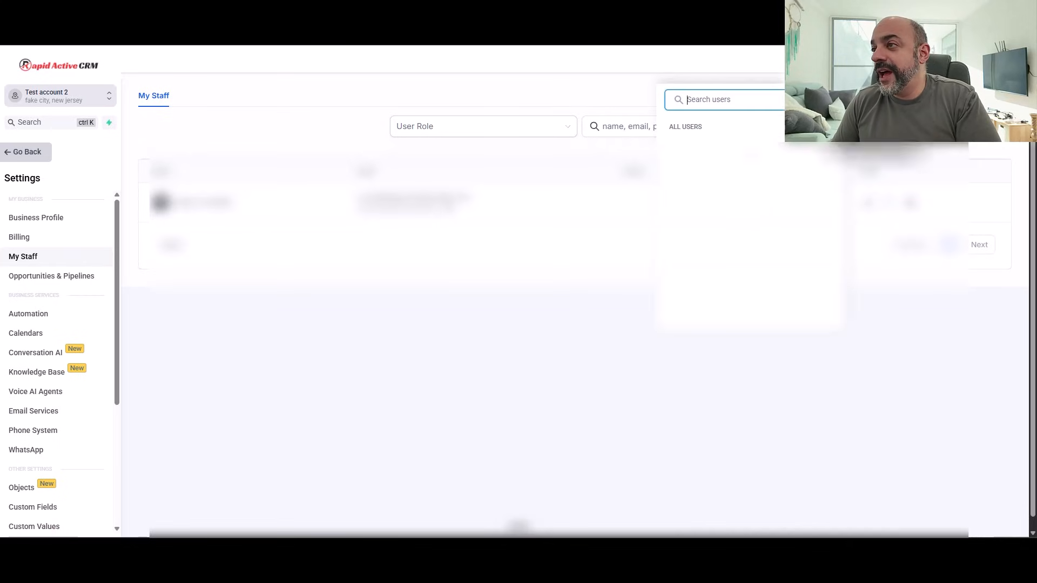
pyautogui.hotkey('ctrl', 'v')
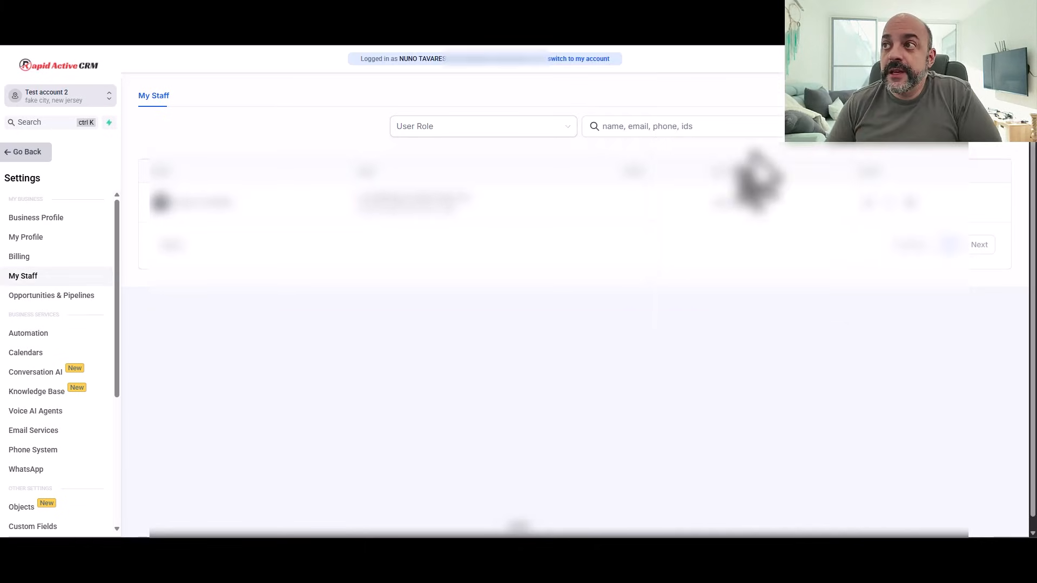
# Step: In My Profile, add the user's e-mail address on a new line below their name in the signature
pyautogui.click(28, 239)
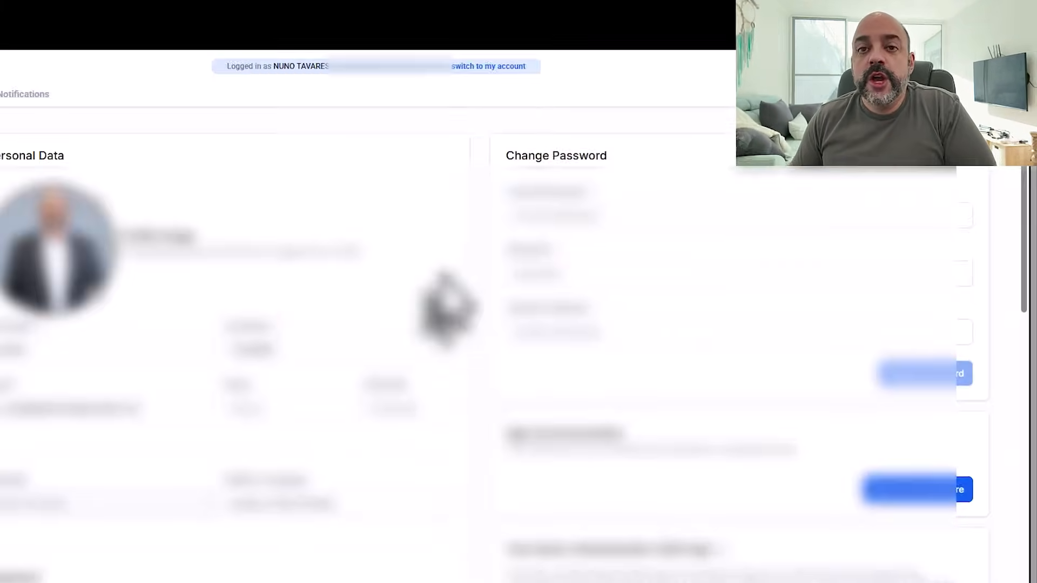
pyautogui.scroll(-10, 538, 254)
pyautogui.scroll(3, 547, 249)
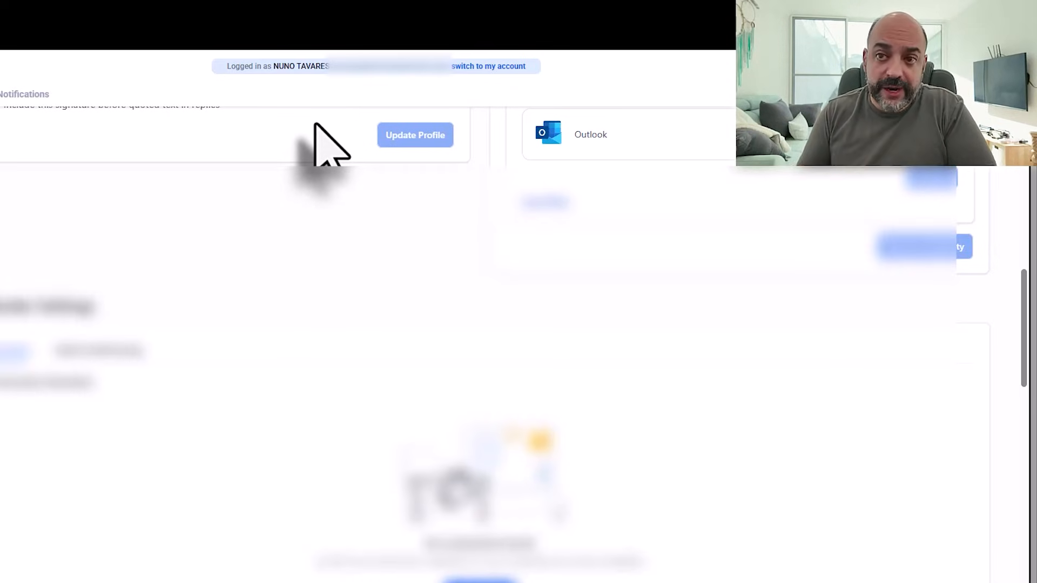
pyautogui.scroll(1, 329, 274)
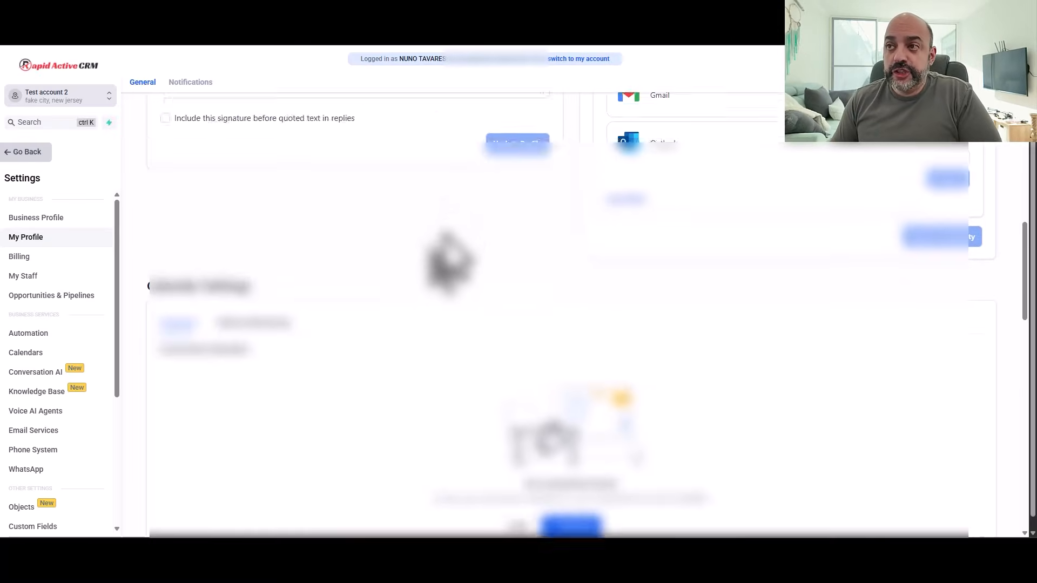
pyautogui.scroll(3, 448, 262)
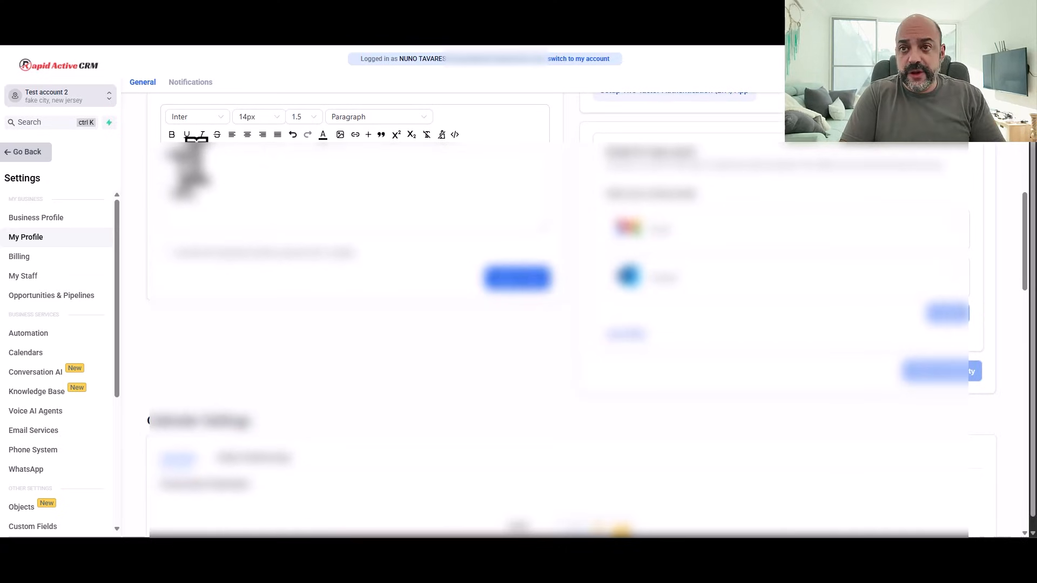
pyautogui.press('Tab')
pyautogui.click(220, 169)
pyautogui.click(183, 170)
pyautogui.click(268, 158)
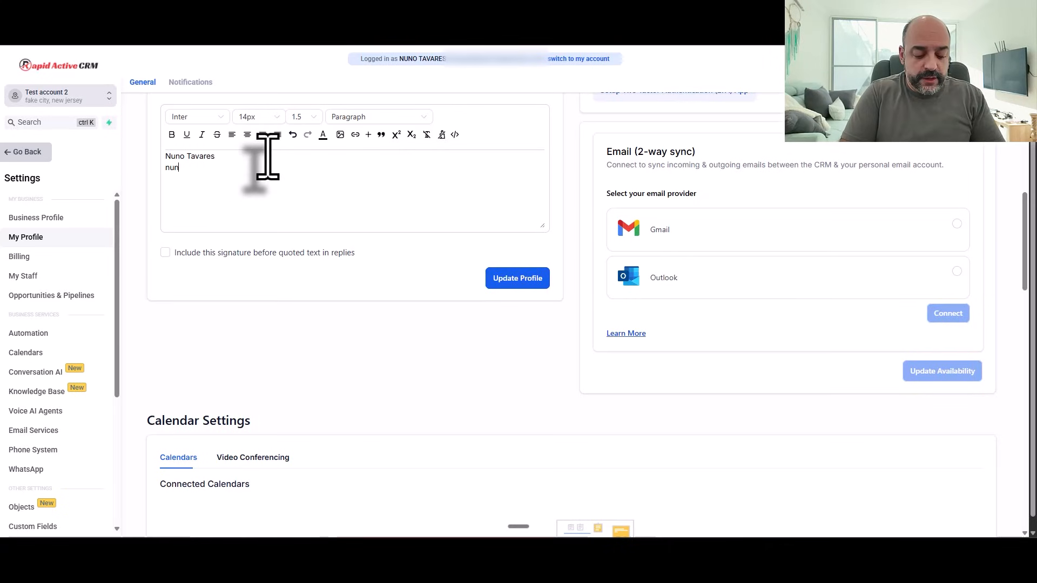
pyautogui.write('nuno@test.com')
pyautogui.press('Return')
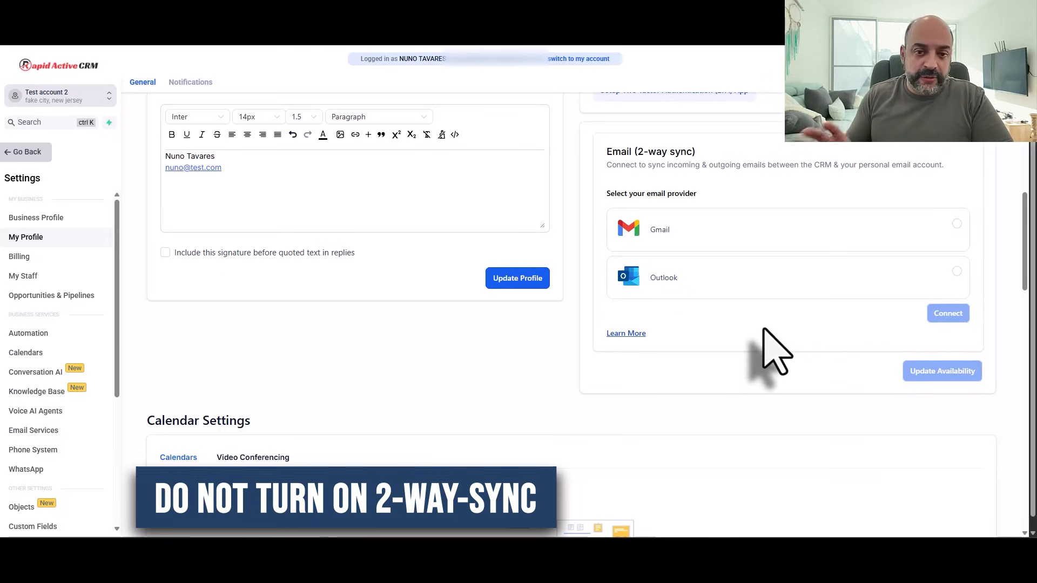
pyautogui.scroll(-3, 486, 330)
pyautogui.scroll(-3, 452, 316)
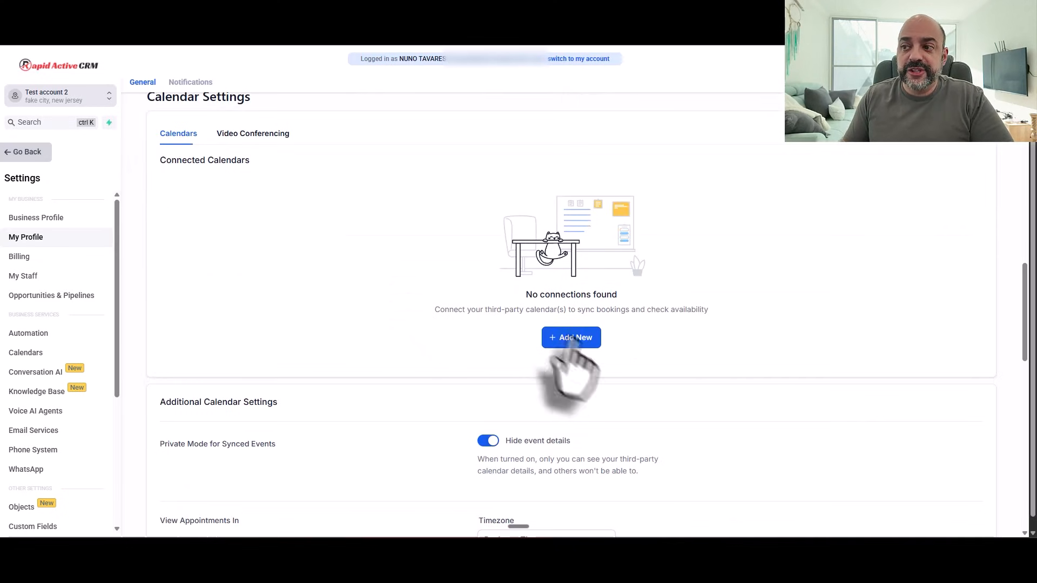
# Step: Connect the user's Google Calendar through Lead Connector, granting access to the chosen Google account
pyautogui.click(570, 338)
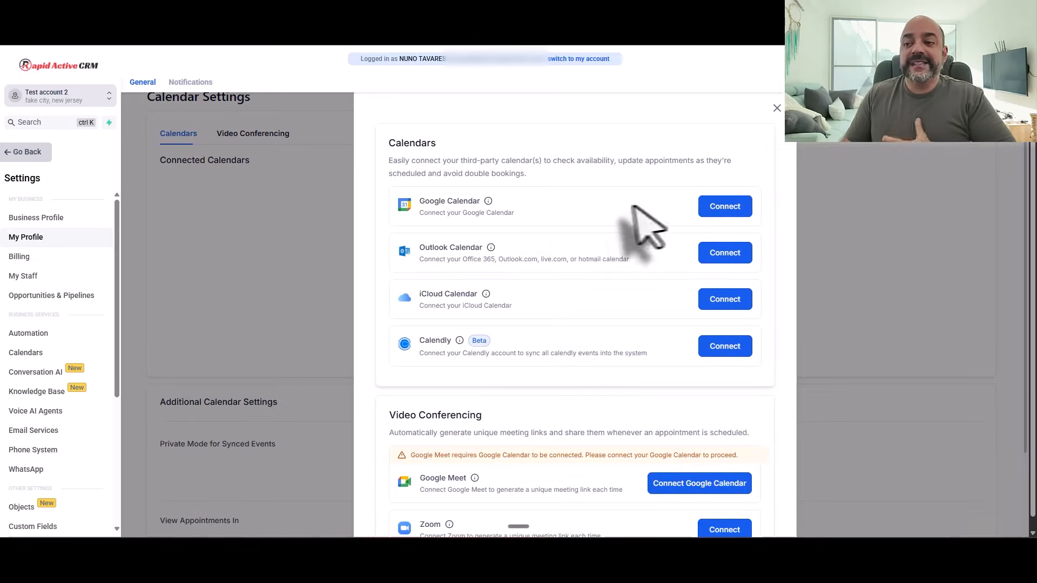
pyautogui.scroll(-1, 546, 263)
pyautogui.scroll(3, 545, 265)
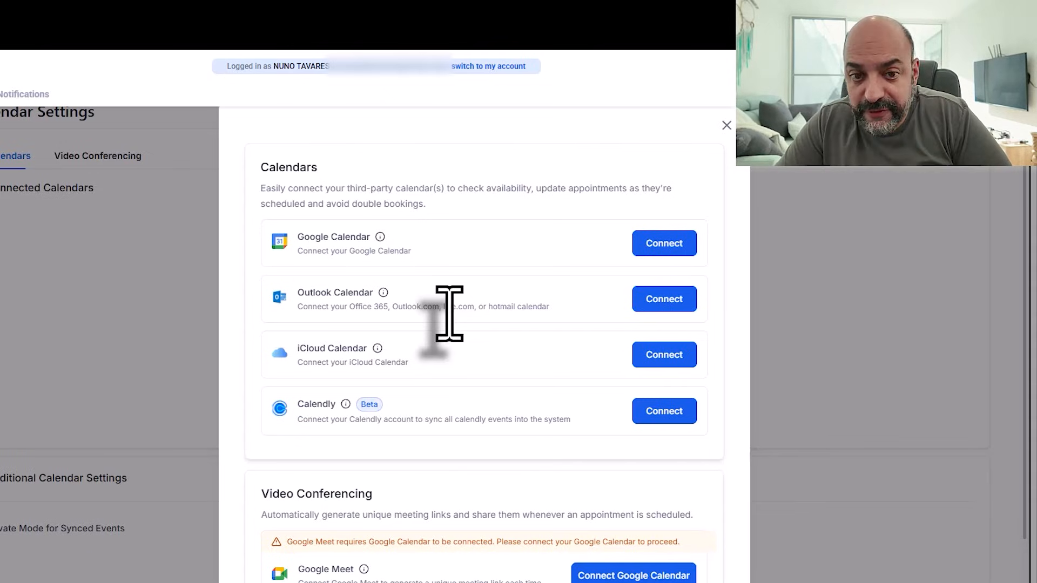
pyautogui.click(663, 244)
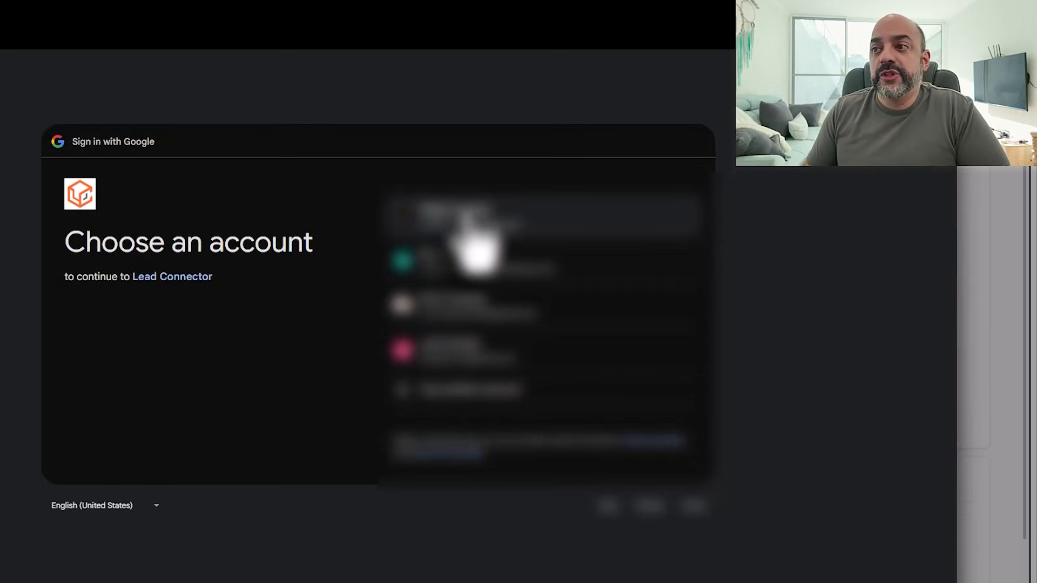
pyautogui.click(470, 231)
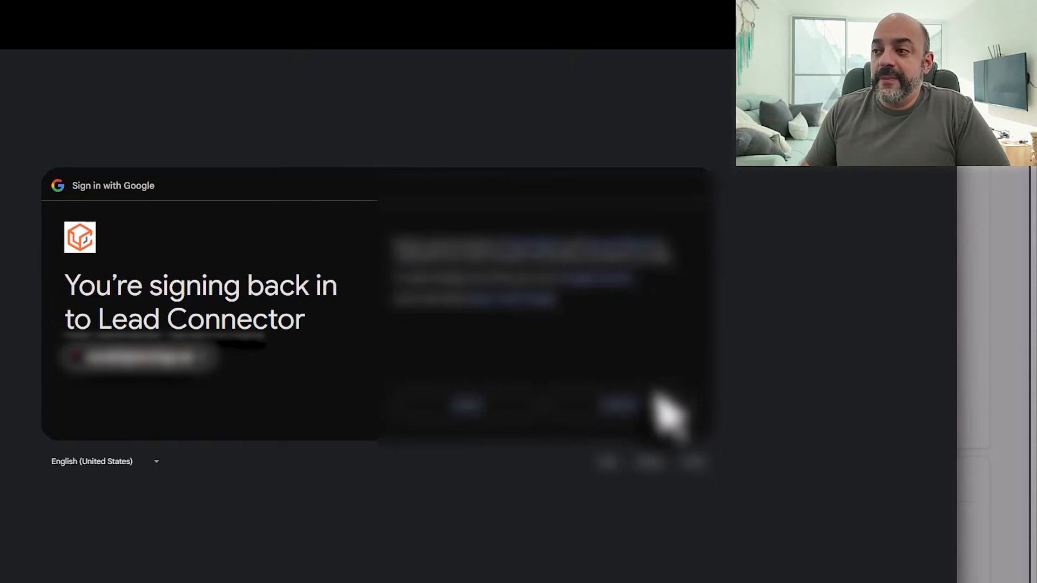
pyautogui.click(648, 402)
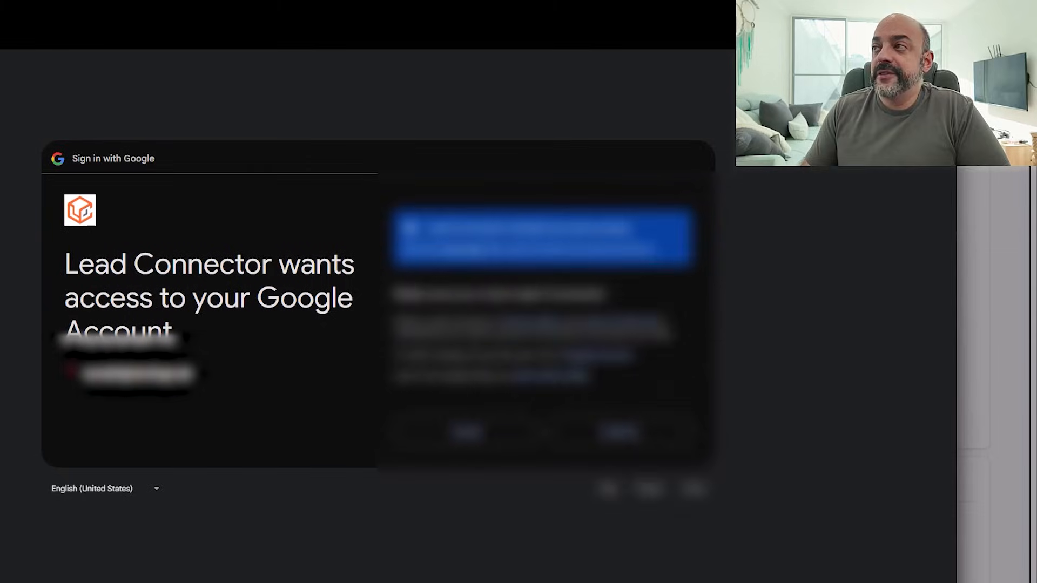
pyautogui.click(642, 435)
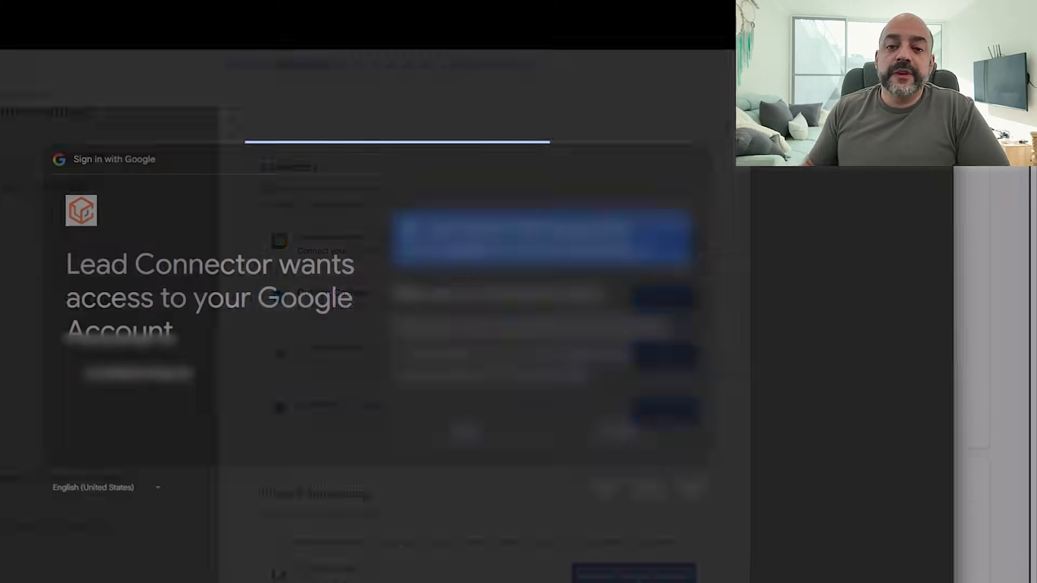
pyautogui.click(726, 125)
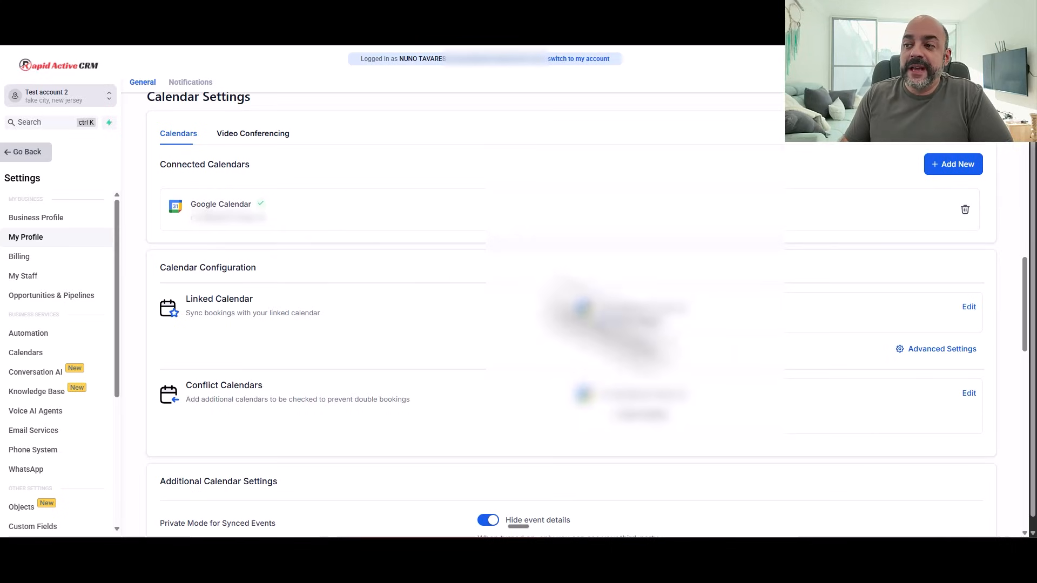
# Step: Try toggling conflict calendars in the Edit dialog, then cancel without saving changes
pyautogui.scroll(-1, 272, 345)
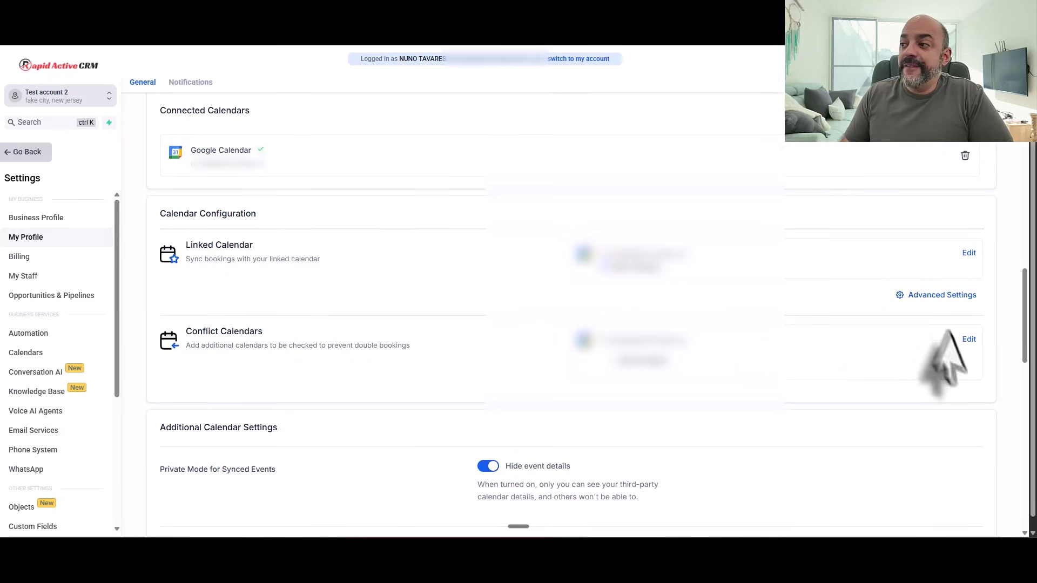
pyautogui.click(969, 339)
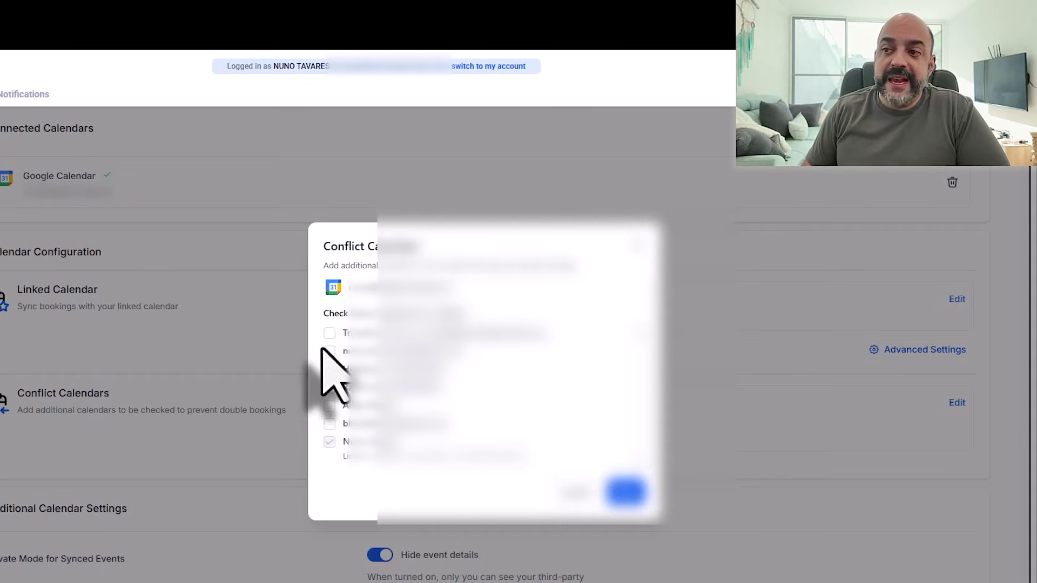
pyautogui.click(329, 351)
pyautogui.click(330, 423)
pyautogui.click(329, 423)
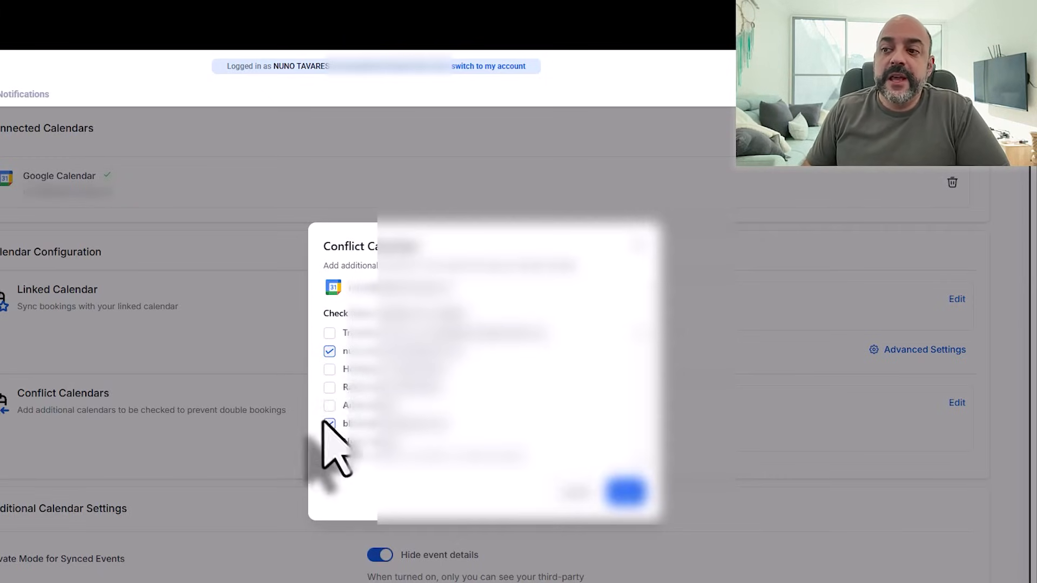
pyautogui.click(332, 354)
pyautogui.click(576, 492)
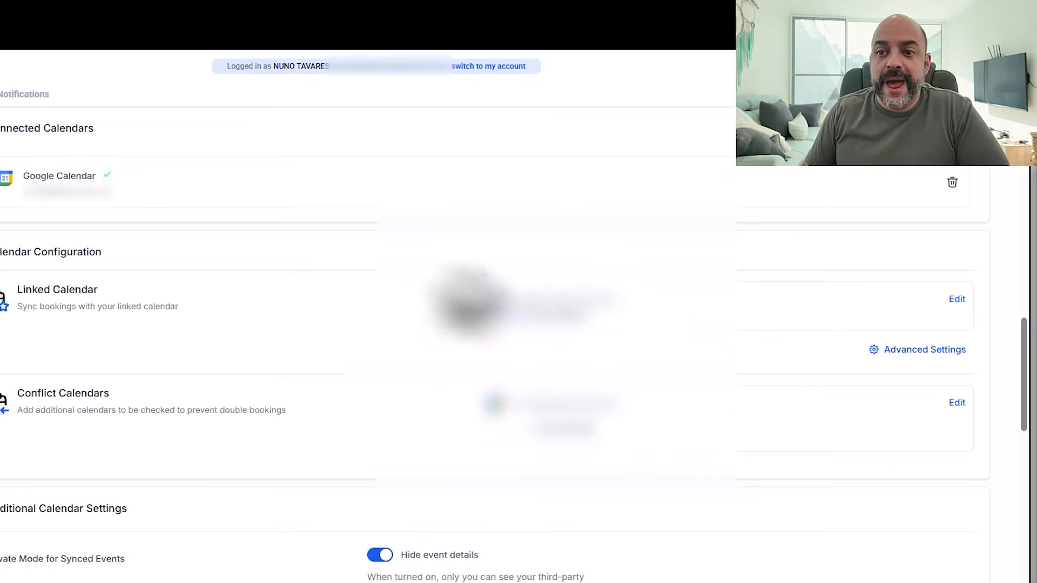
pyautogui.scroll(-3, 687, 382)
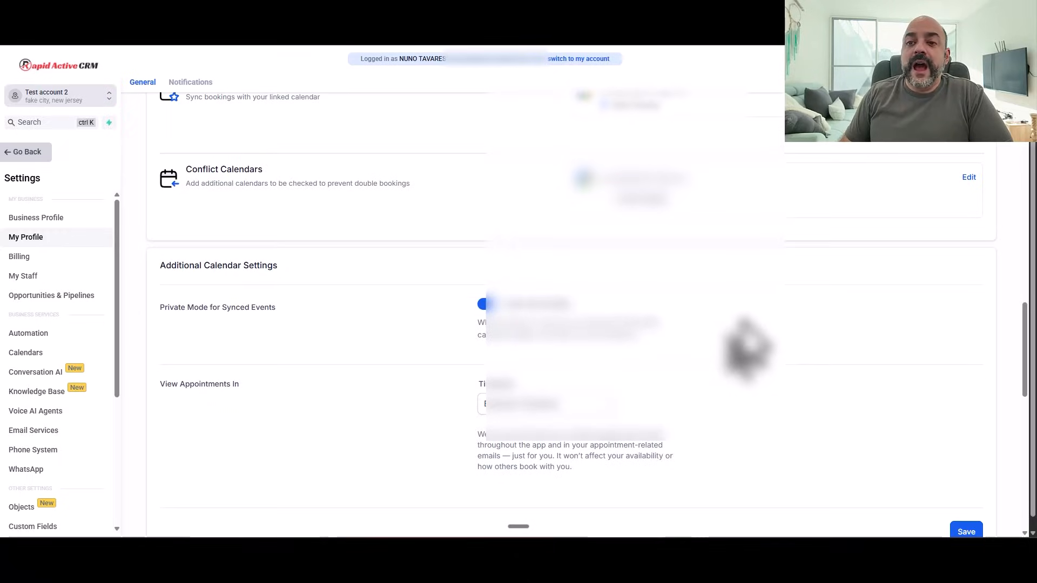
pyautogui.scroll(6, 745, 347)
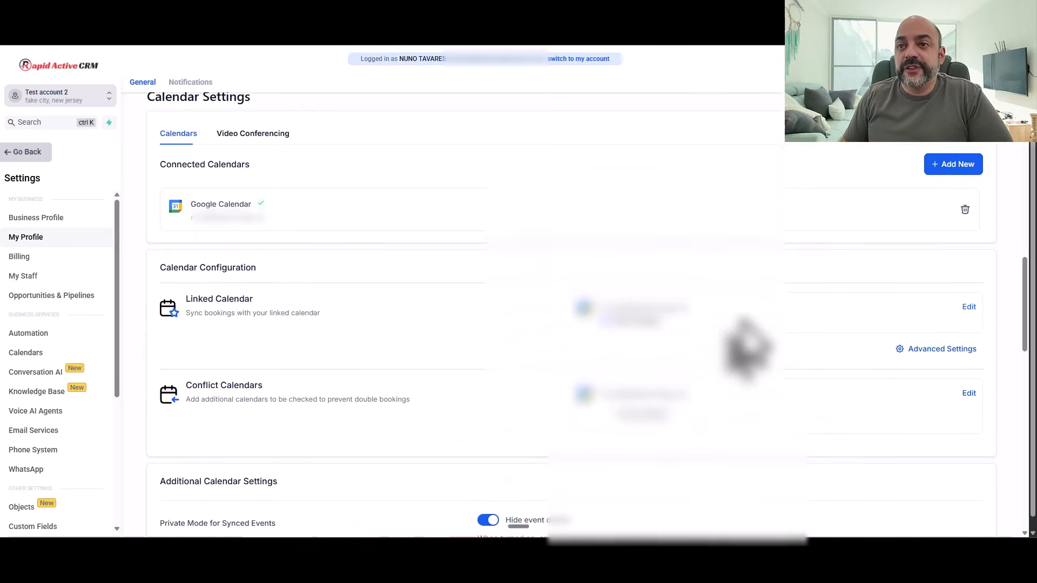
pyautogui.scroll(-2, 741, 347)
pyautogui.click(253, 135)
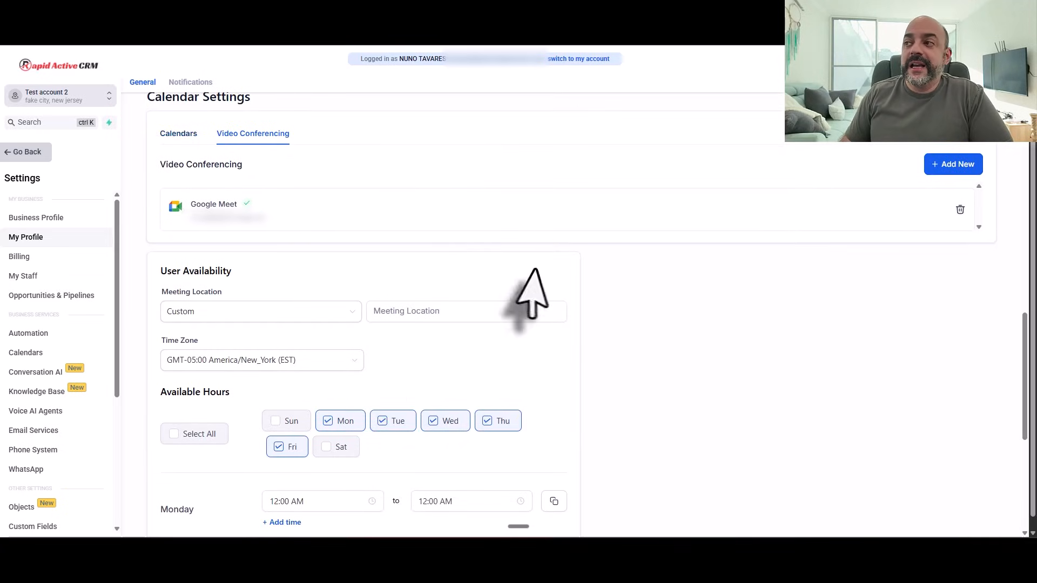
pyautogui.scroll(4, 524, 292)
pyautogui.doubleClick(264, 350)
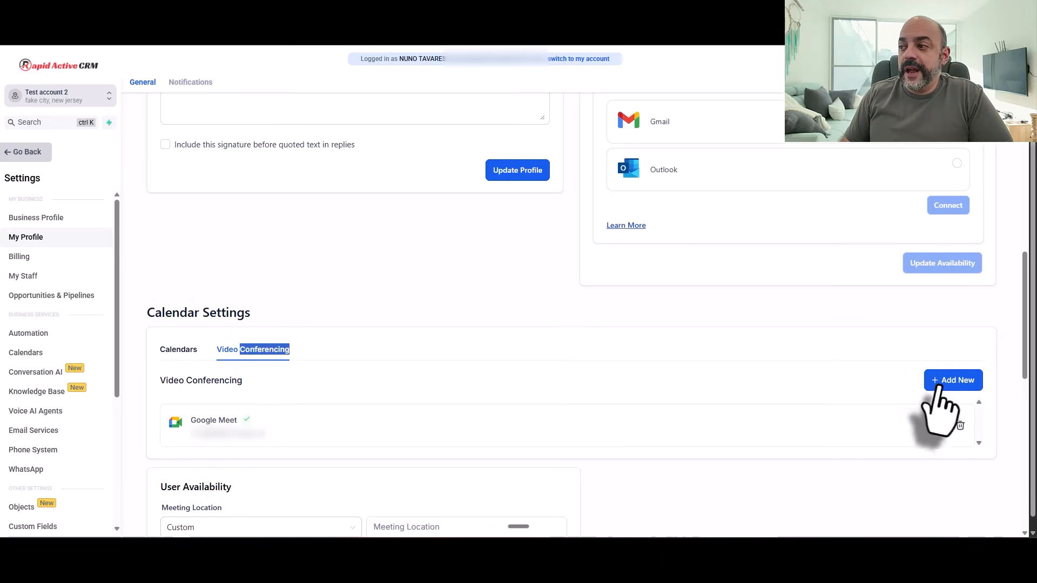
pyautogui.click(953, 380)
pyautogui.scroll(-1, 587, 318)
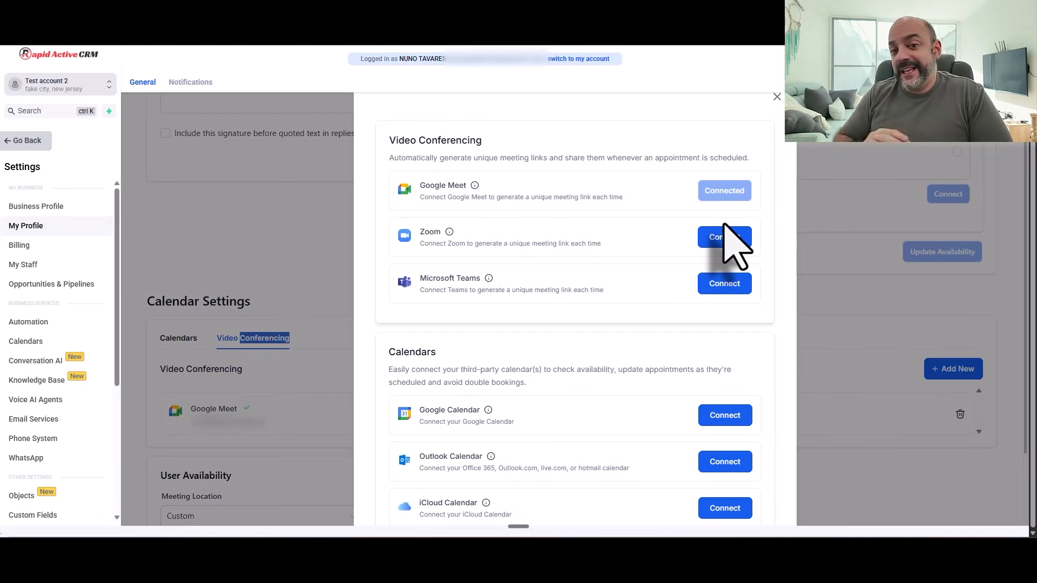
pyautogui.click(721, 240)
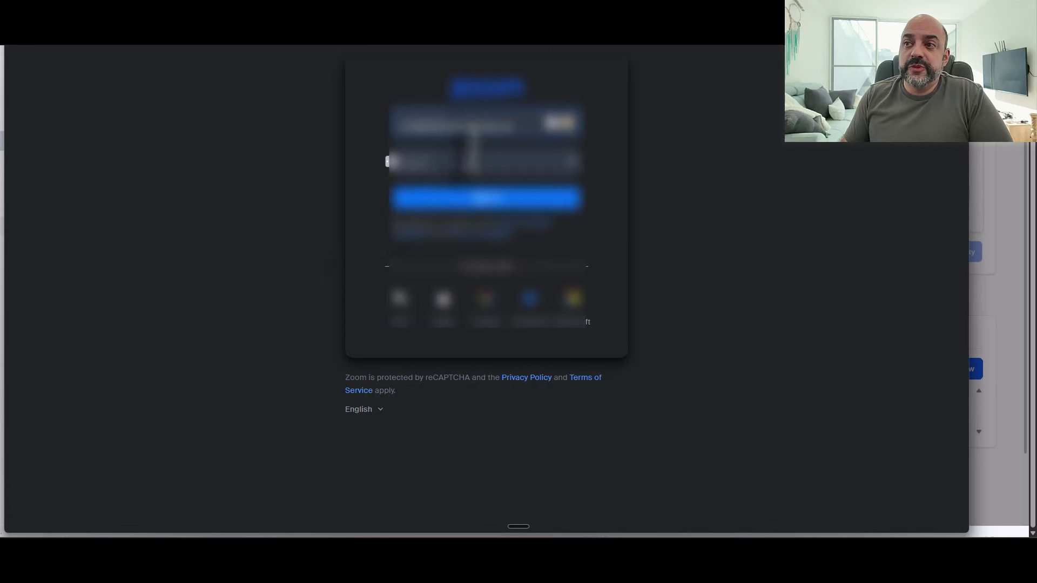
pyautogui.click(484, 201)
pyautogui.moveTo(505, 0); pyautogui.dragTo(514, 54)
pyautogui.click(966, 54)
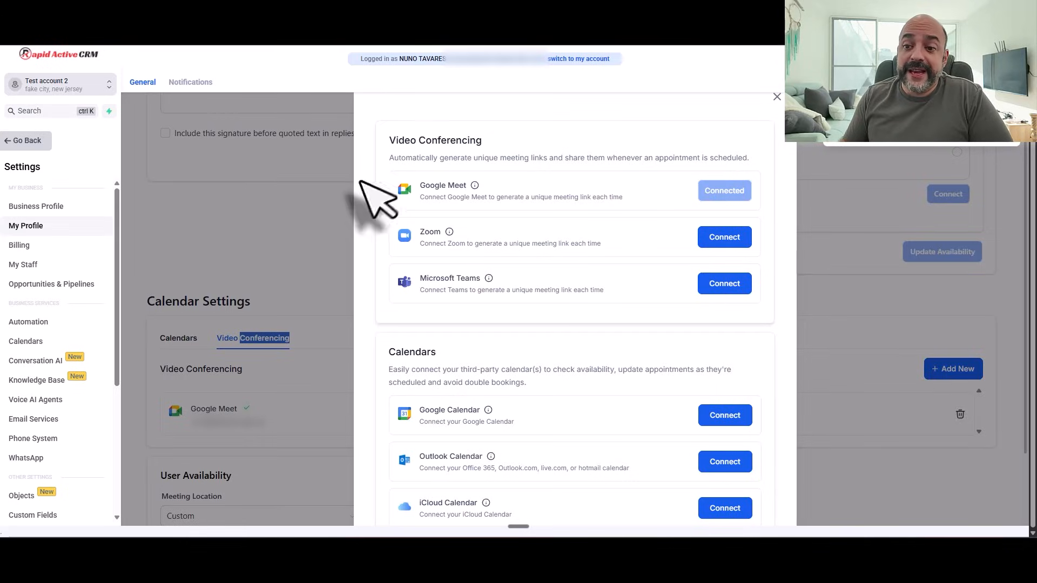
pyautogui.click(776, 97)
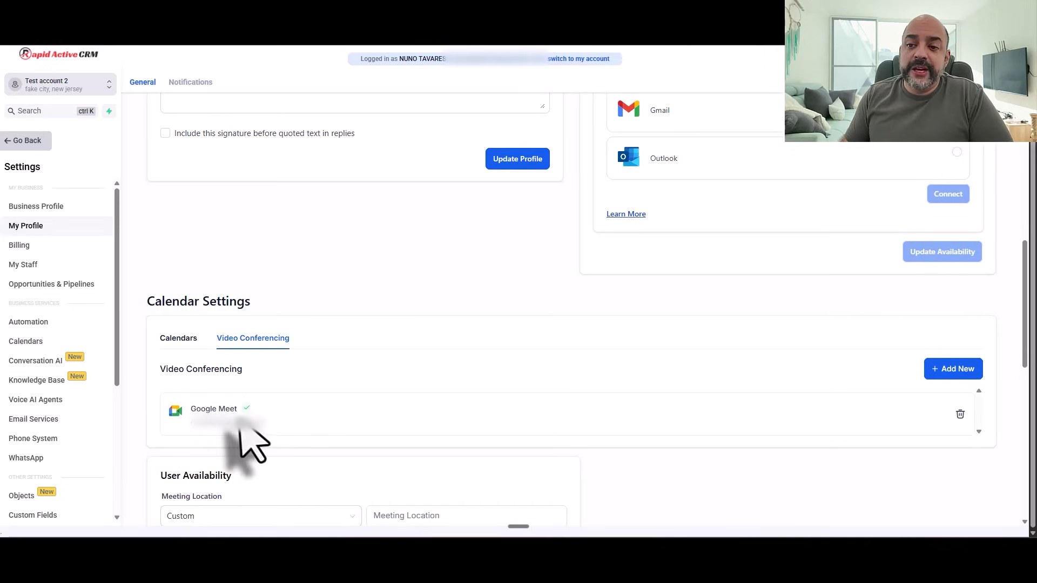
pyautogui.scroll(-4, 363, 248)
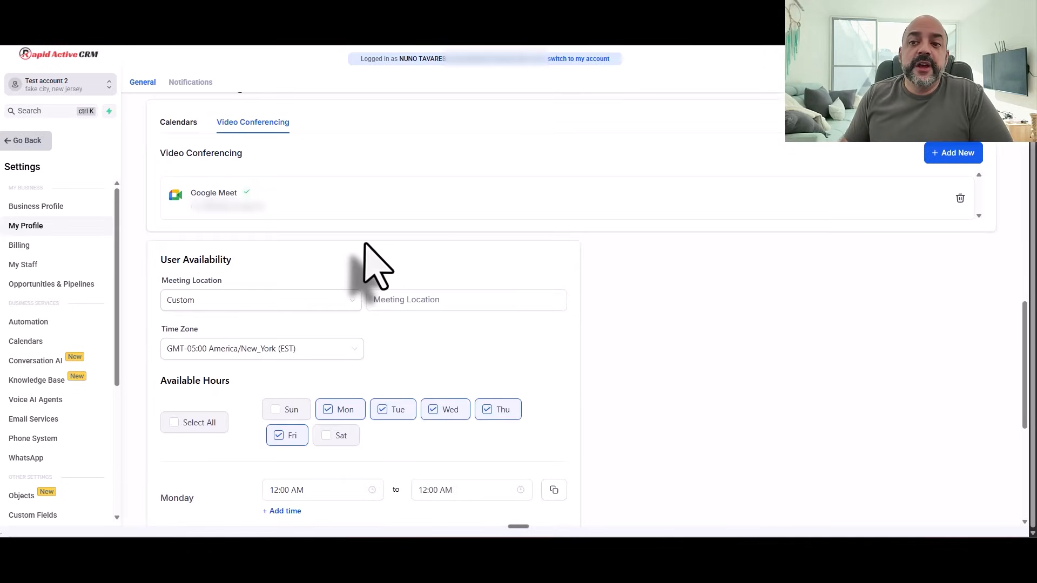
pyautogui.click(338, 300)
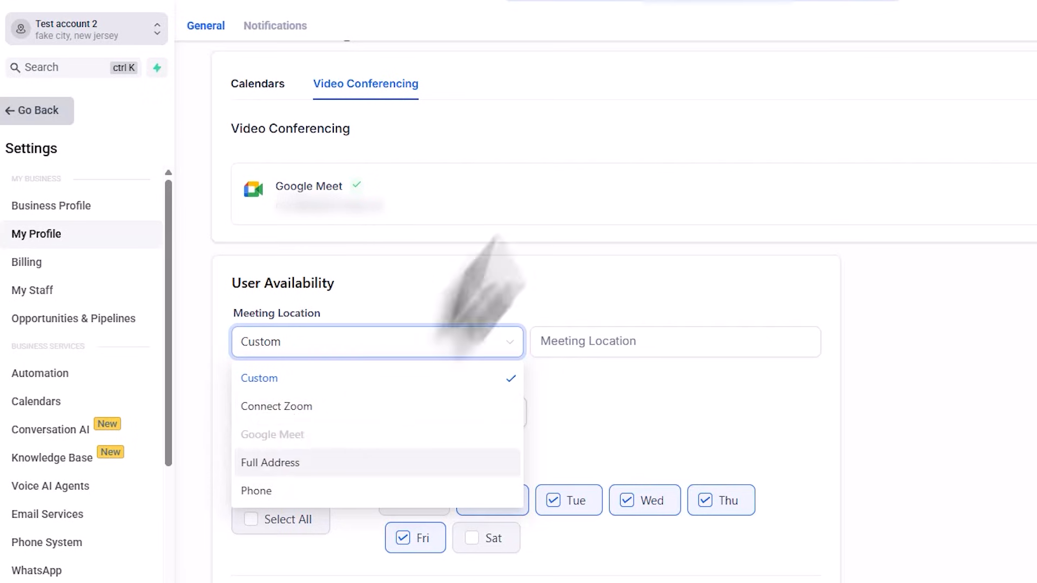
pyautogui.click(702, 291)
pyautogui.scroll(3, 568, 448)
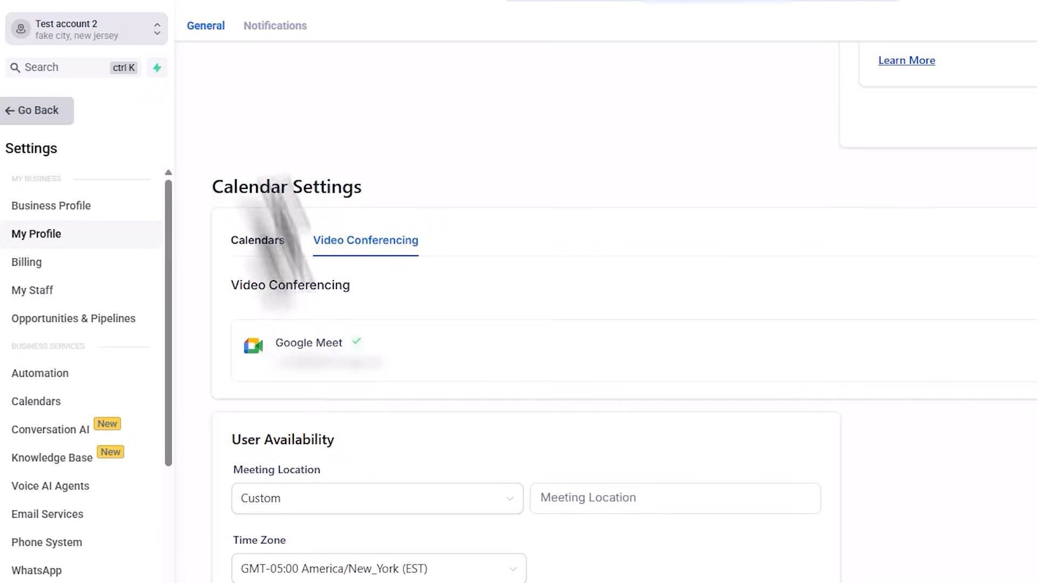
pyautogui.click(255, 240)
pyautogui.scroll(-5, 378, 259)
pyautogui.click(412, 187)
pyautogui.click(961, 301)
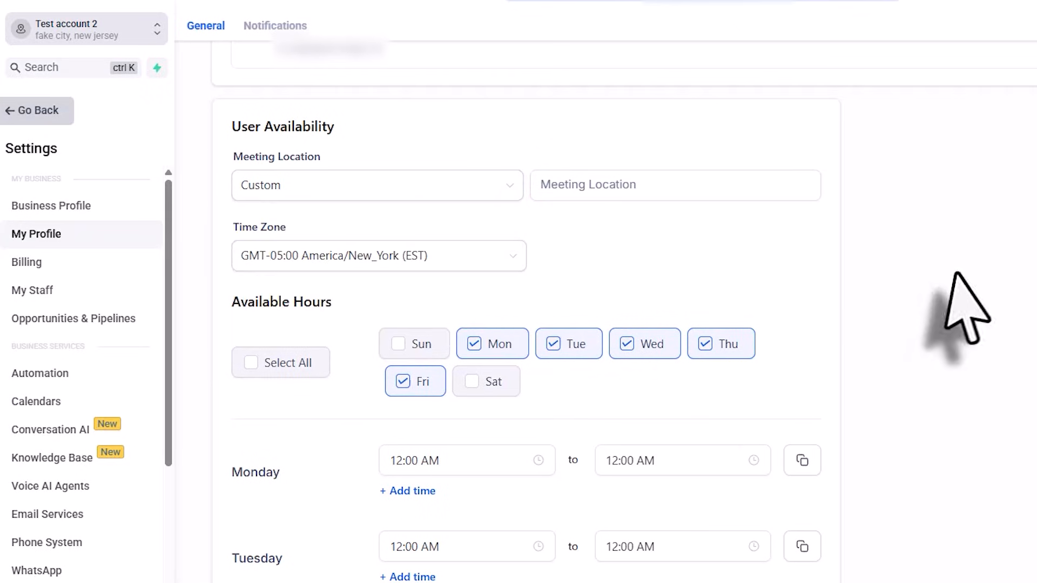
pyautogui.click(501, 194)
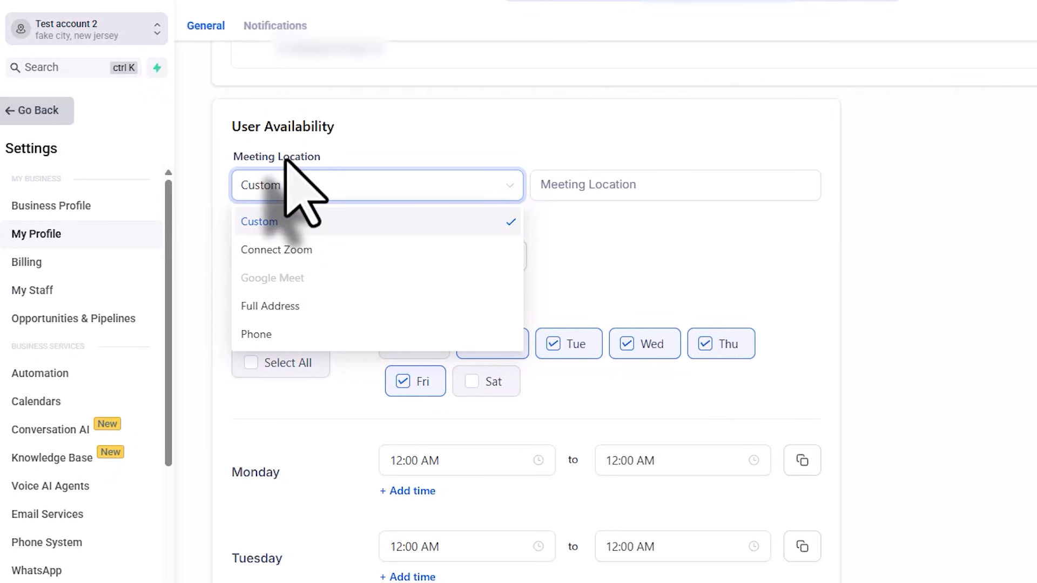
pyautogui.click(611, 261)
pyautogui.click(351, 265)
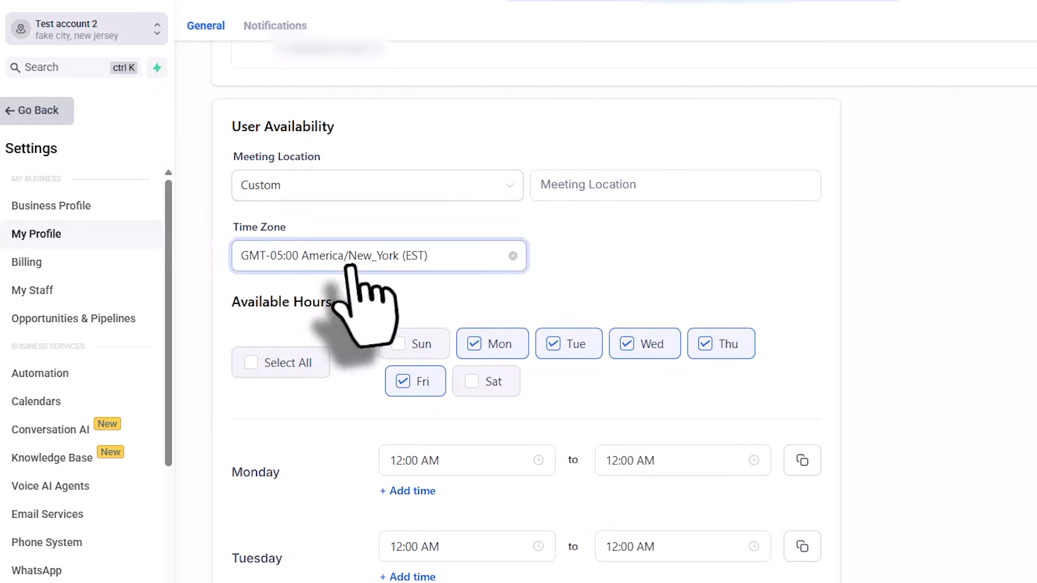
pyautogui.scroll(-5, 362, 303)
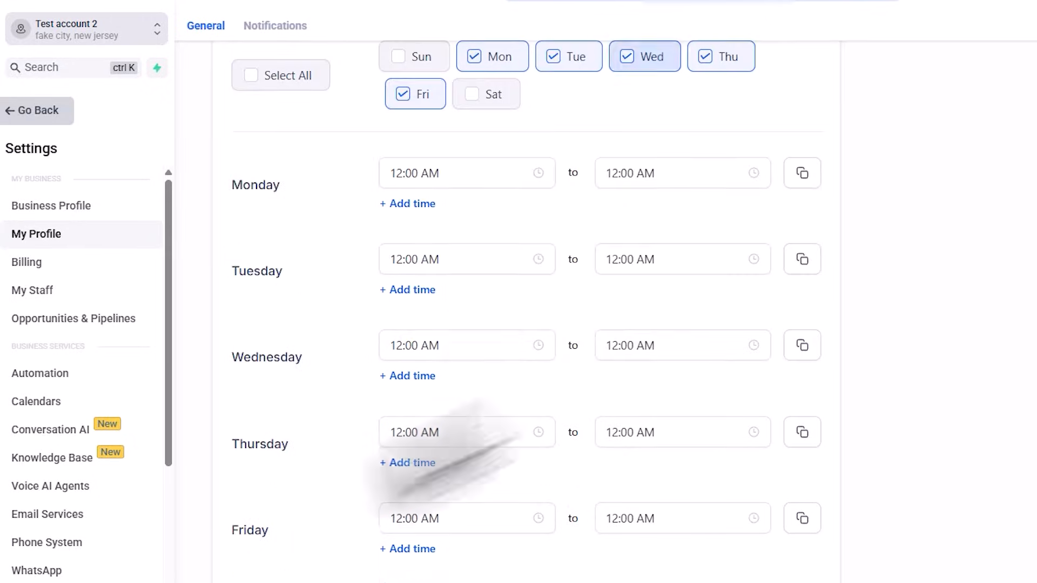
pyautogui.click(80, 206)
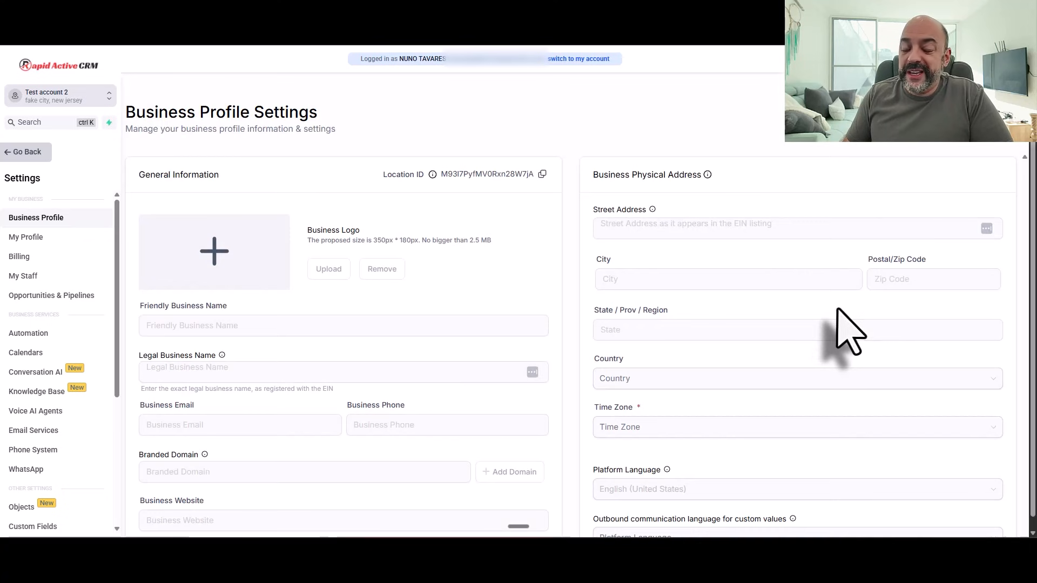
pyautogui.scroll(-5, 832, 302)
pyautogui.scroll(-5, 822, 290)
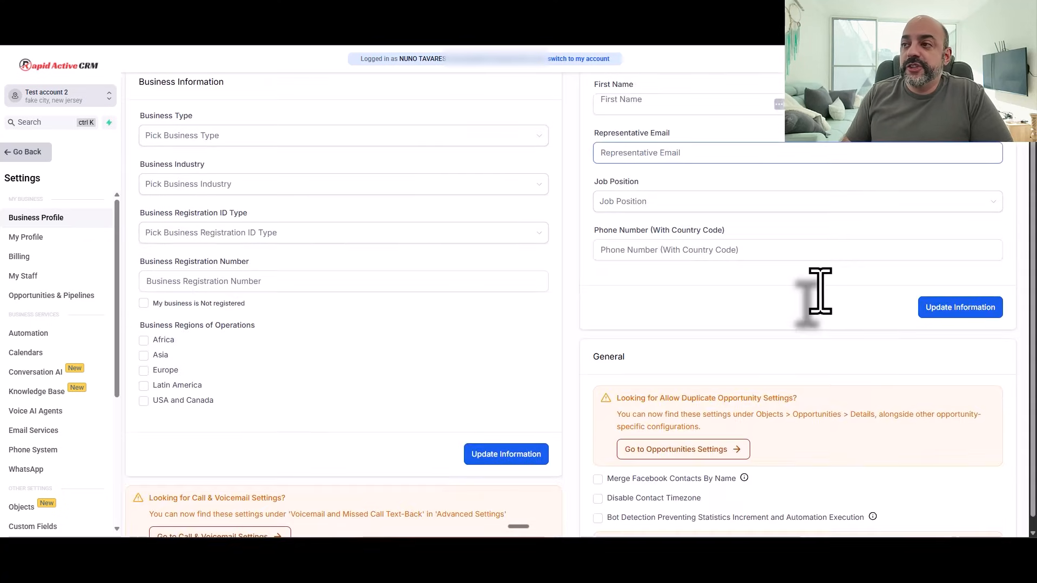
pyautogui.scroll(6, 821, 290)
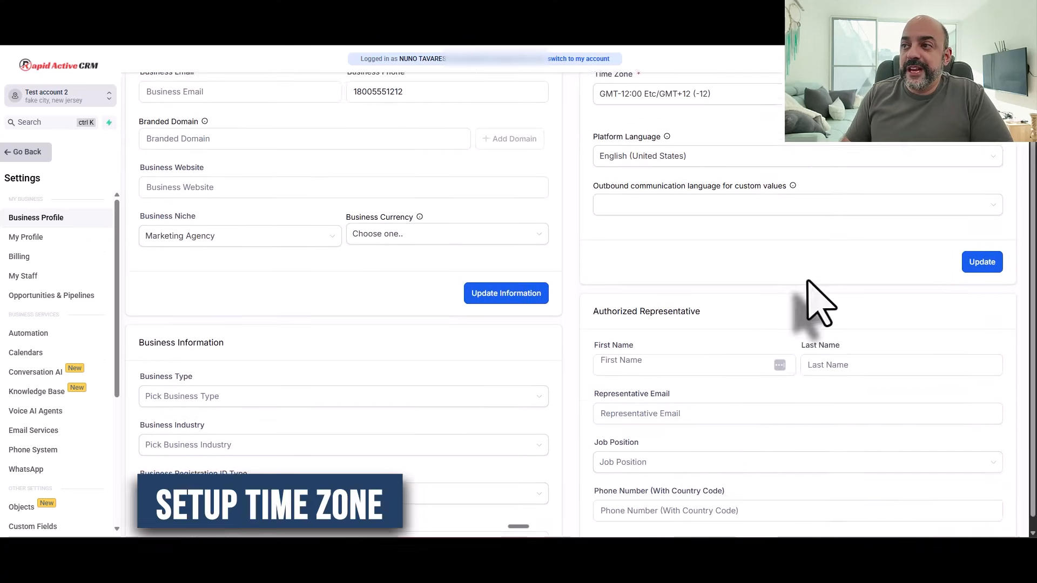
pyautogui.click(666, 162)
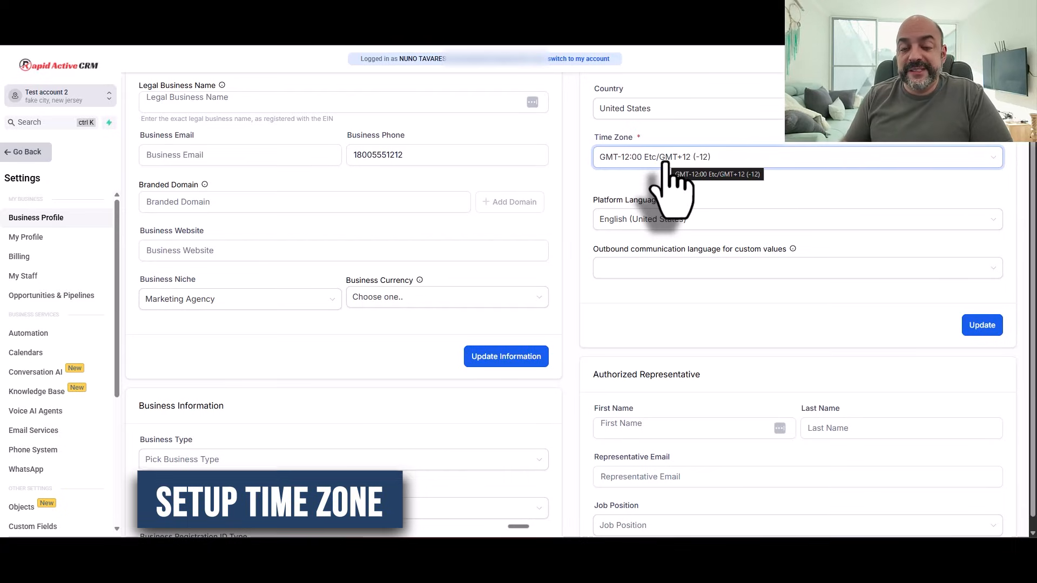
pyautogui.click(22, 153)
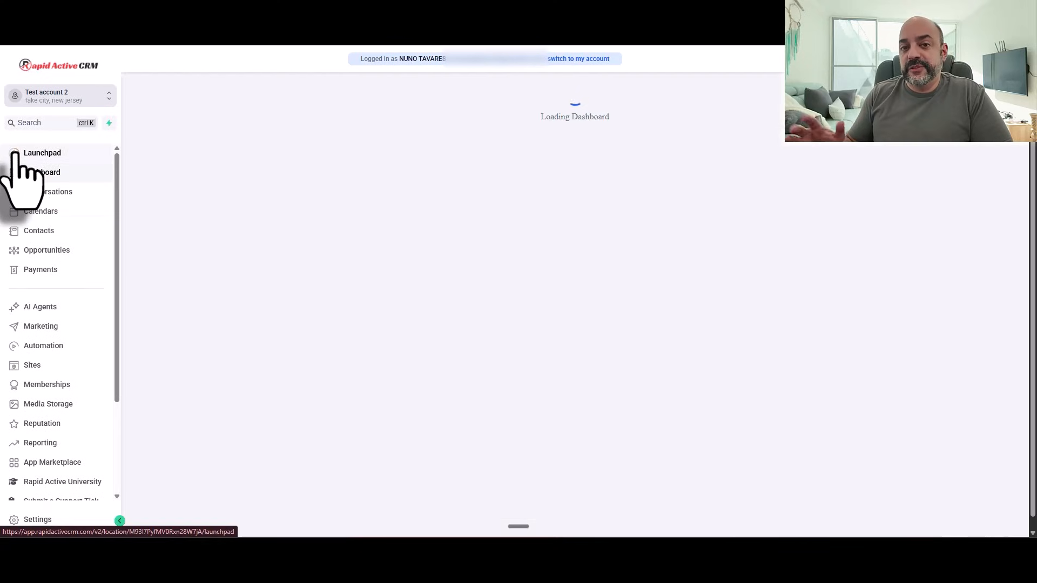
pyautogui.scroll(-5, 54, 378)
pyautogui.click(33, 519)
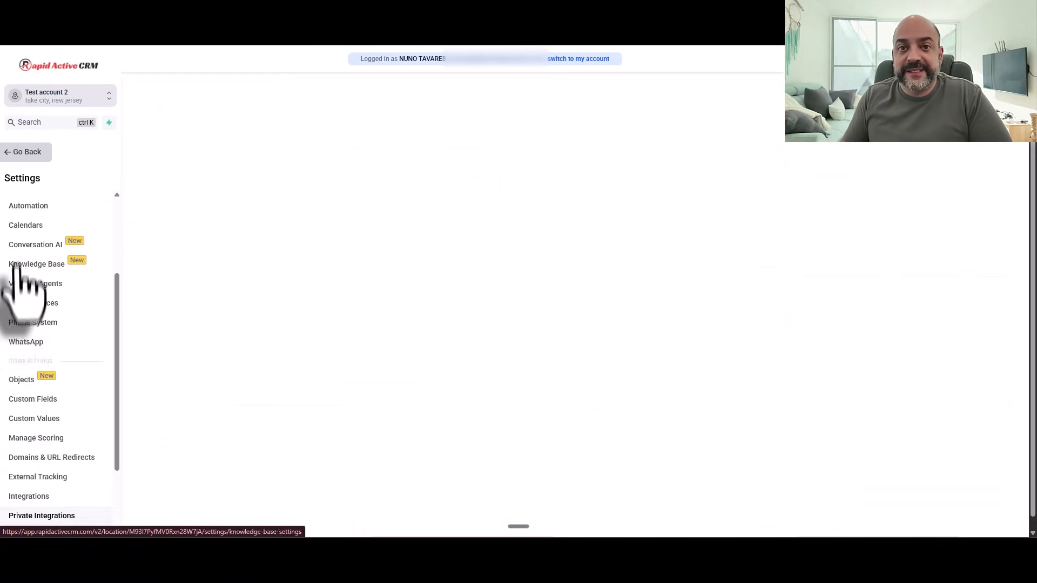
pyautogui.click(32, 249)
pyautogui.scroll(-10, 533, 254)
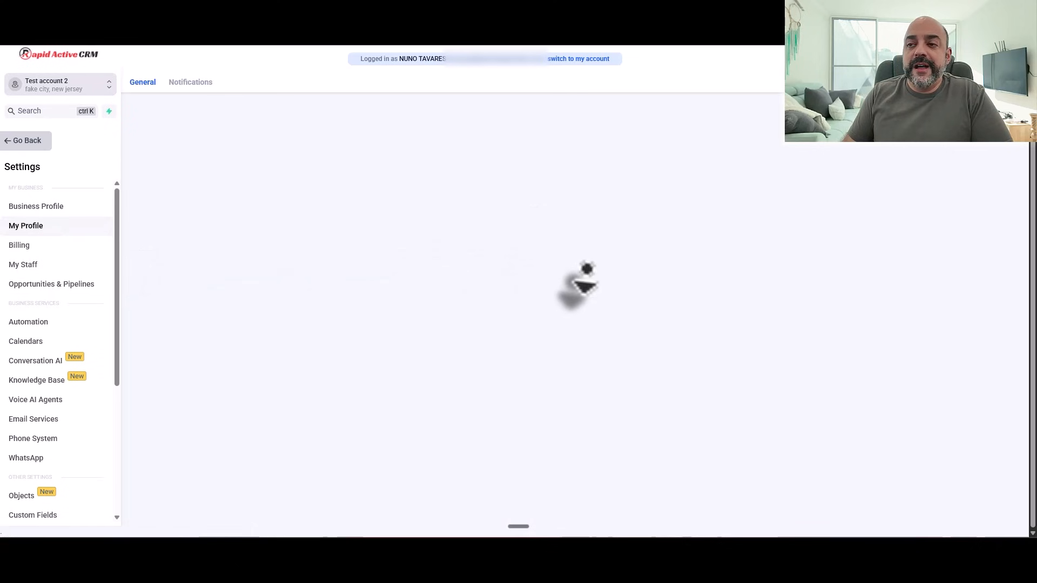
pyautogui.scroll(2, 351, 302)
pyautogui.scroll(-1, 378, 319)
pyautogui.middleClick(774, 266)
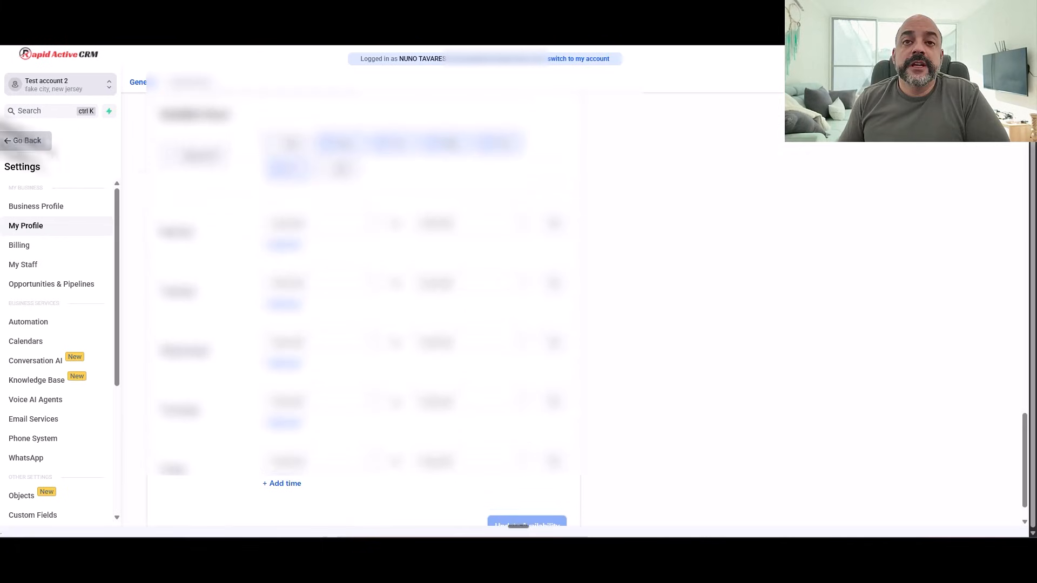
# Step: Return to the Calendars week view and open Calendar Settings listing the two Round Robin calendars
pyautogui.click(28, 140)
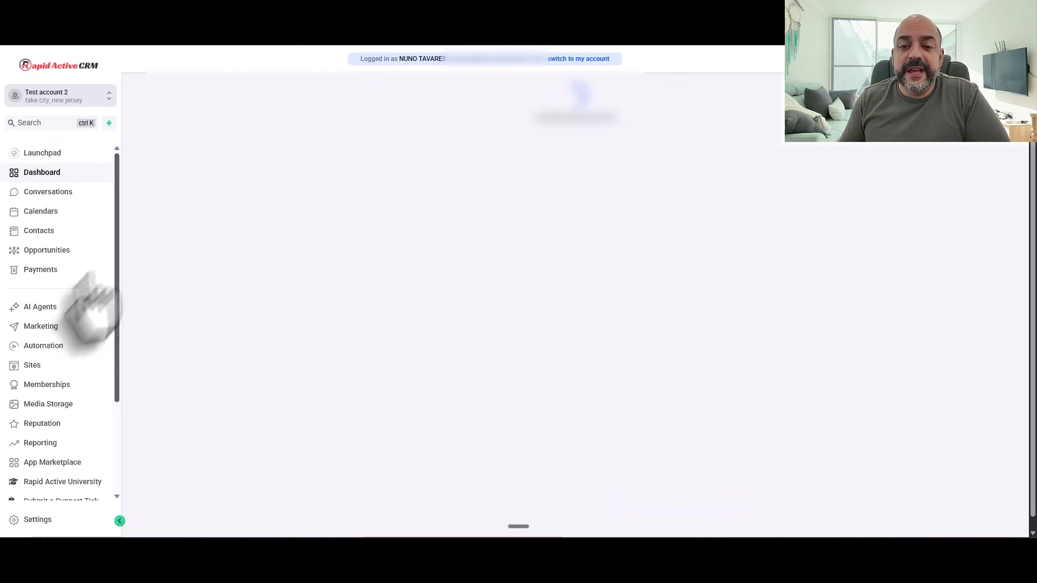
pyautogui.click(53, 213)
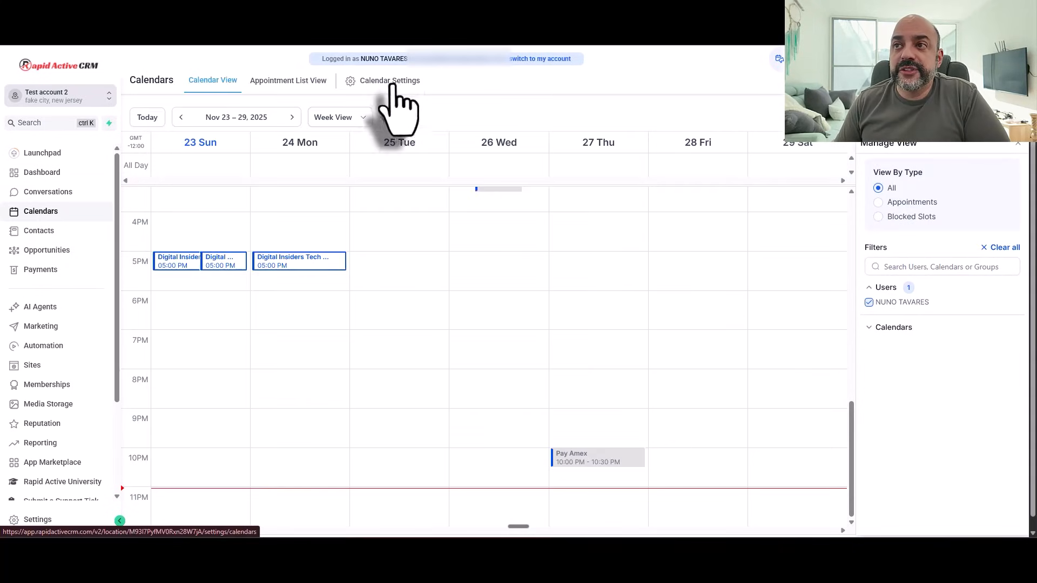
pyautogui.click(391, 82)
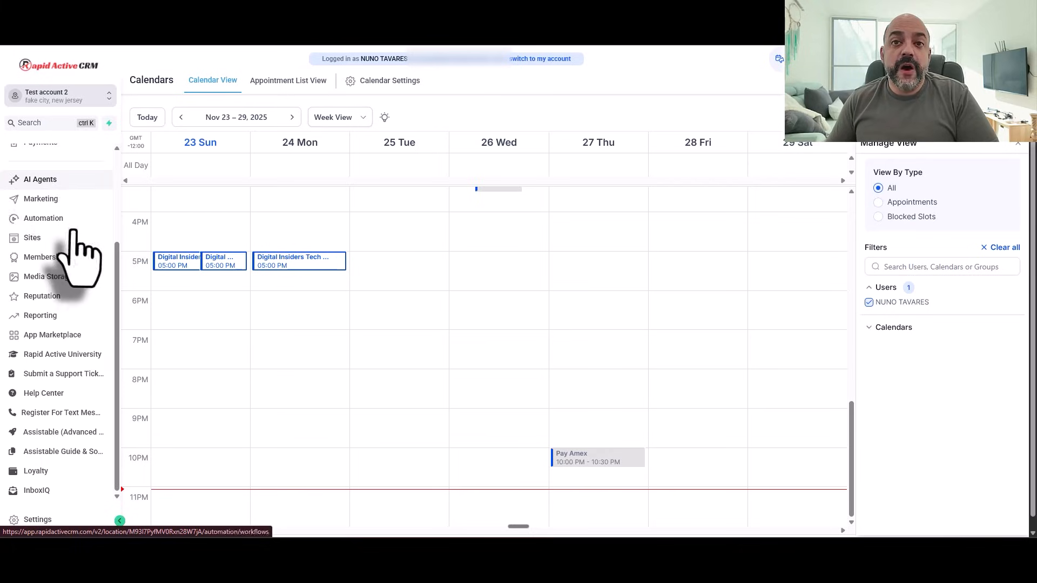
pyautogui.scroll(3, 81, 254)
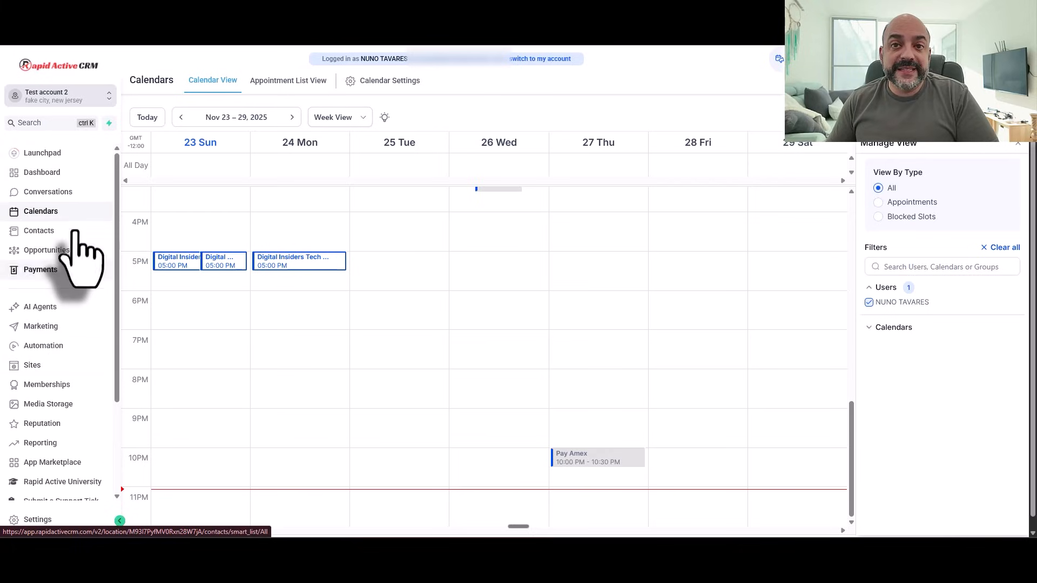
pyautogui.click(397, 81)
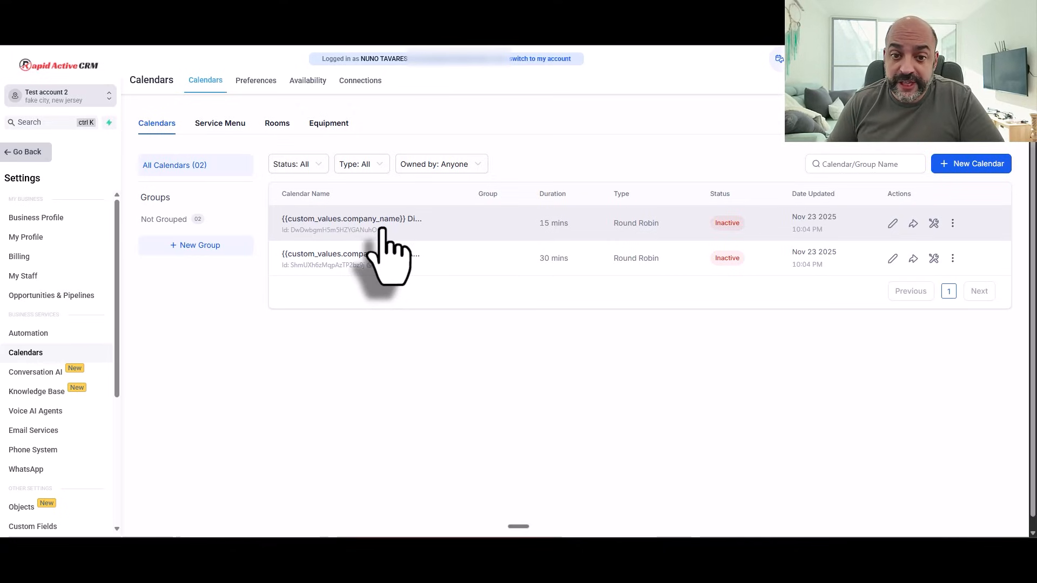
# Step: Start a new Round Robin calendar and correct its name to 'Regular Appointments'
pyautogui.click(967, 164)
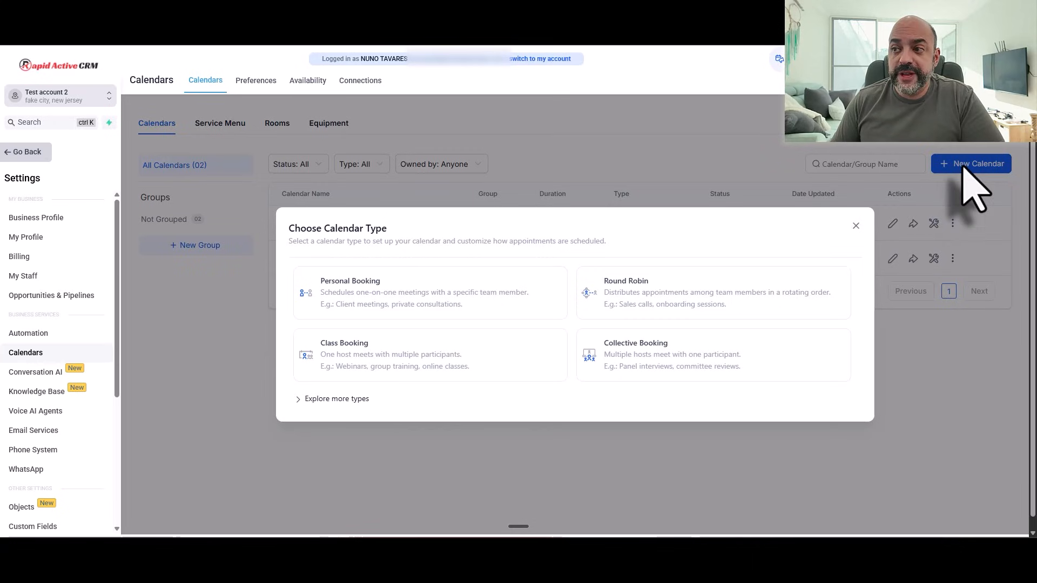
pyautogui.click(719, 296)
pyautogui.click(512, 156)
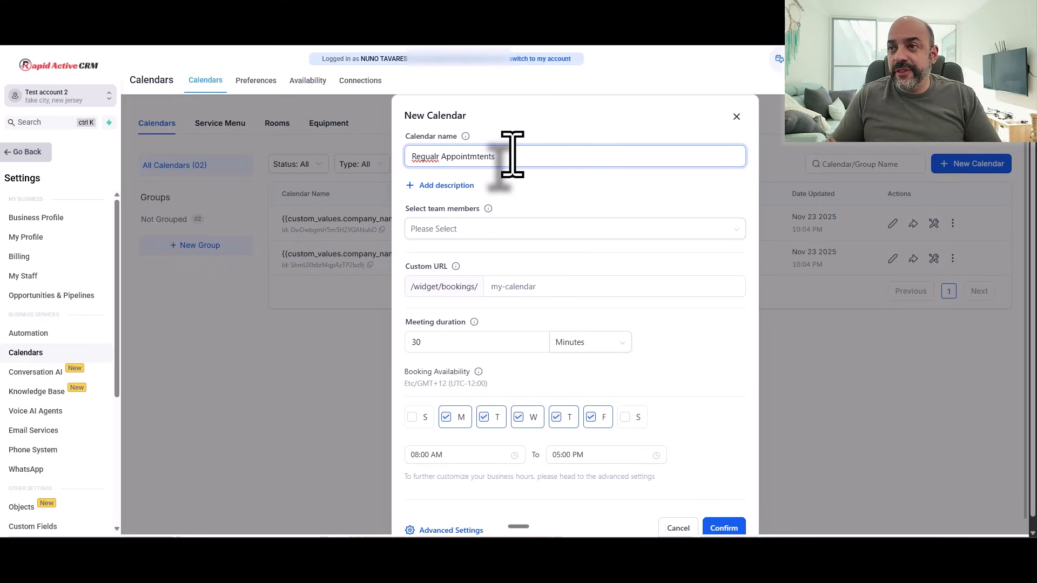
pyautogui.rightClick(431, 155)
pyautogui.click(463, 169)
pyautogui.rightClick(484, 155)
pyautogui.click(531, 169)
# Step: Assign the team member to the Regular Appointments calendar and close the member list
pyautogui.click(464, 228)
pyautogui.click(459, 253)
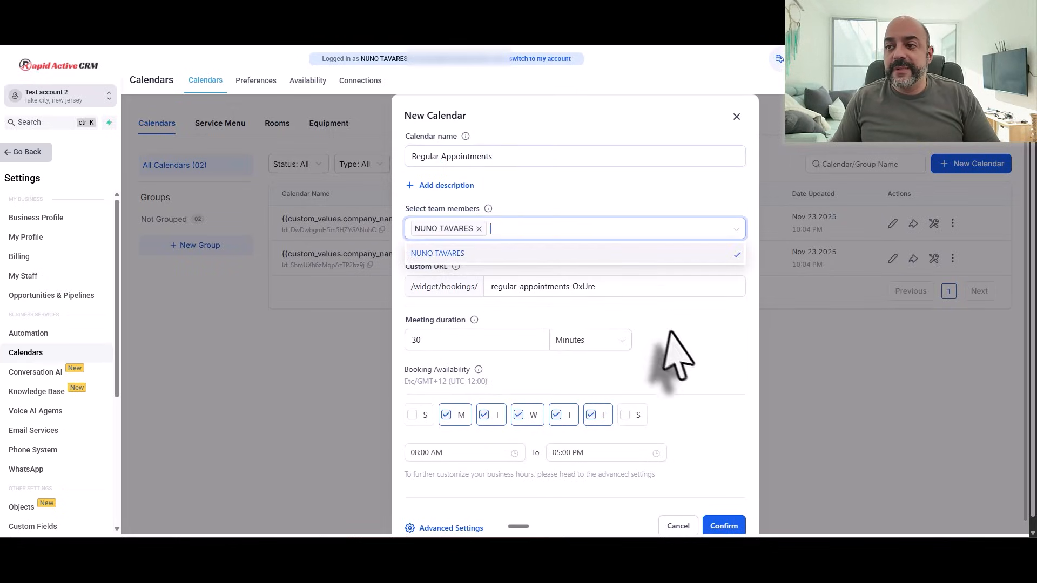
pyautogui.click(709, 363)
pyautogui.scroll(-2, 541, 351)
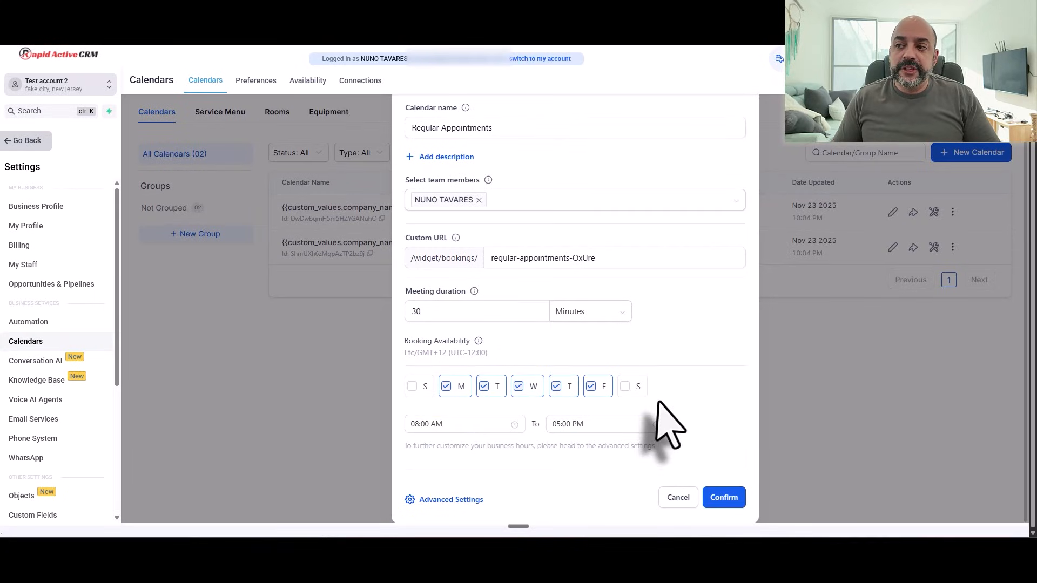
pyautogui.scroll(1, 483, 323)
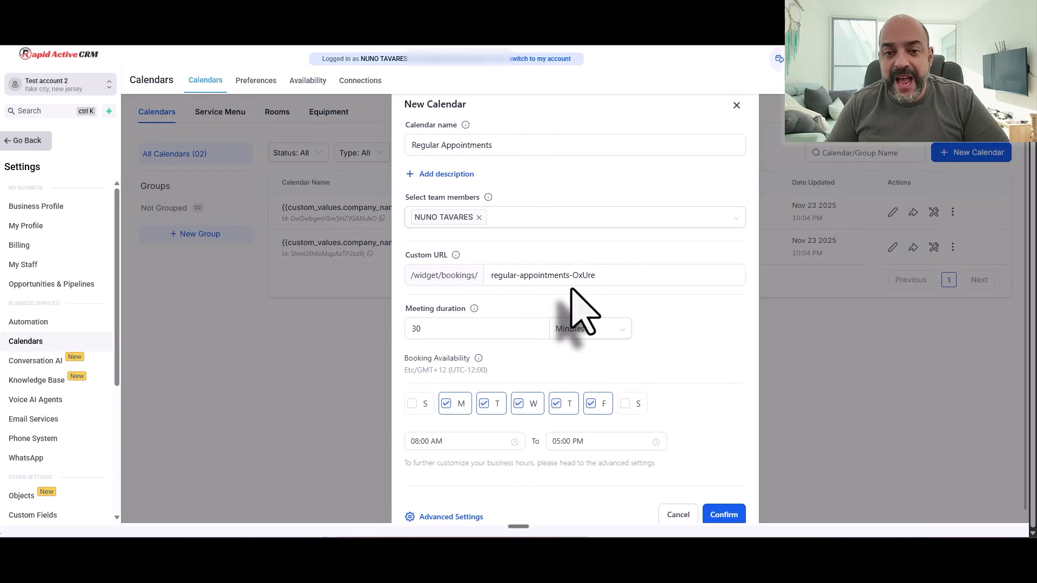
pyautogui.scroll(-1, 718, 453)
# Step: Confirm the Regular Appointments calendar and dismiss the Success dialog showing its booking link
pyautogui.click(723, 497)
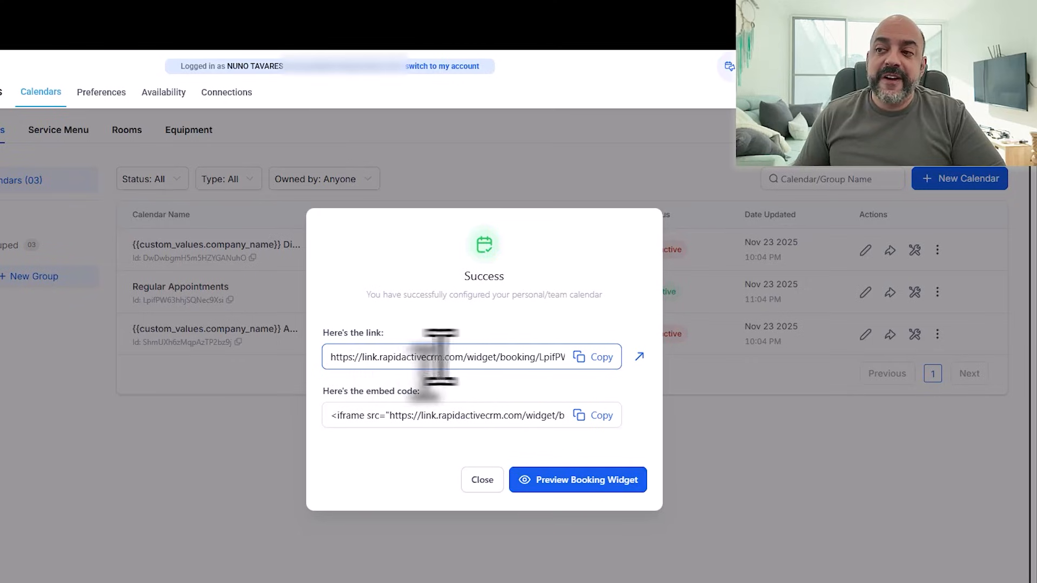
pyautogui.moveTo(441, 357)
pyautogui.mouseDown()
pyautogui.moveTo(348, 359)
pyautogui.moveTo(436, 357)
pyautogui.mouseUp()
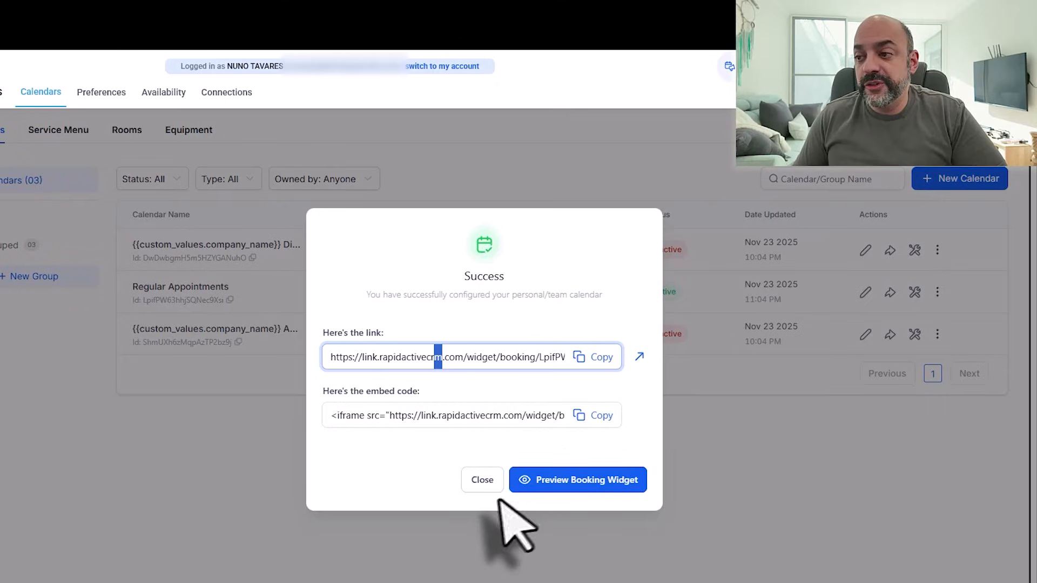
pyautogui.click(482, 479)
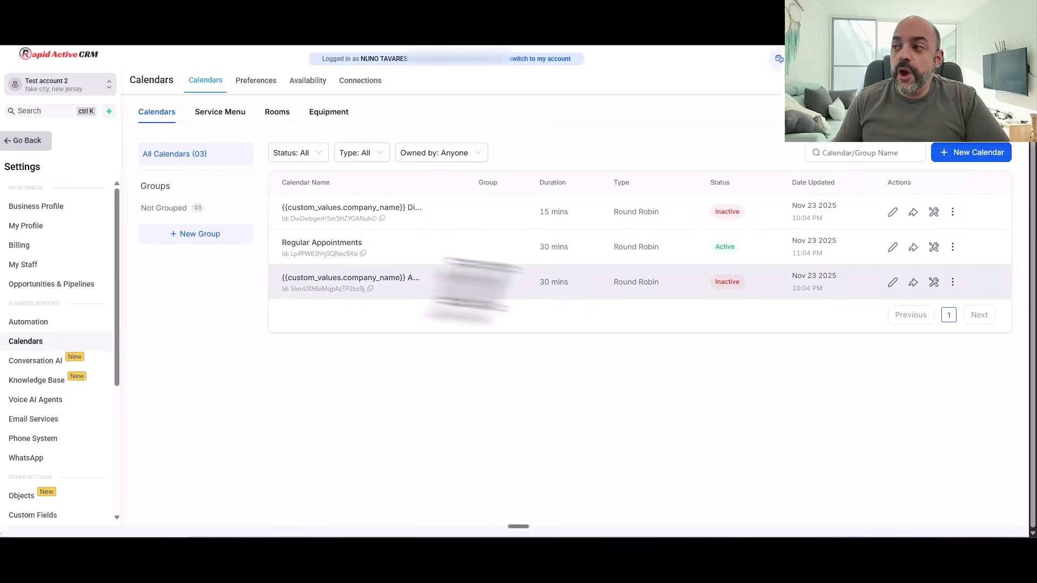
# Step: Add the team member to the company-name Appointment calendar with Google Meet as meeting location
pyautogui.click(893, 282)
pyautogui.scroll(-3, 694, 243)
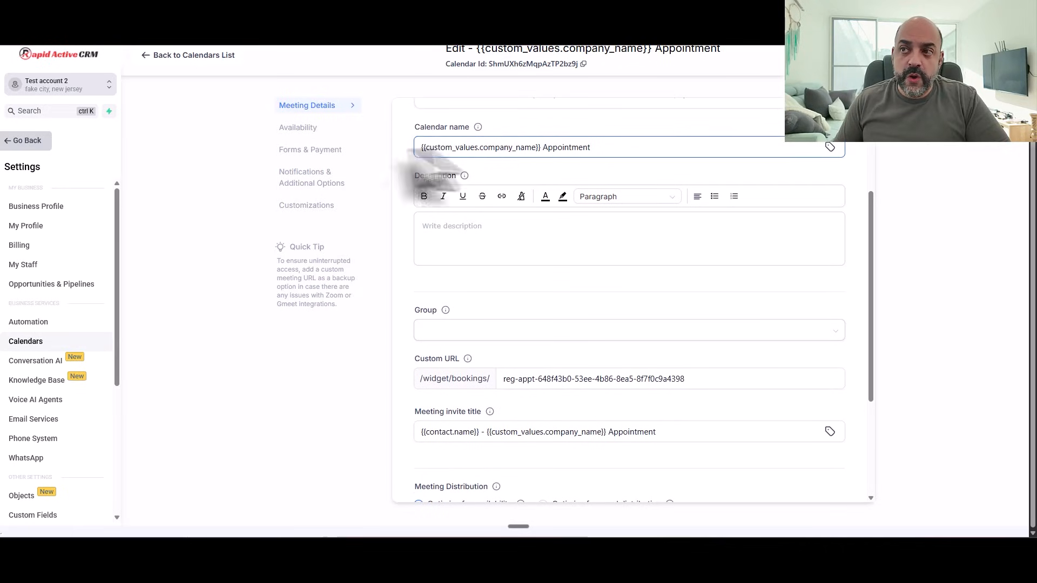
pyautogui.scroll(-3, 611, 281)
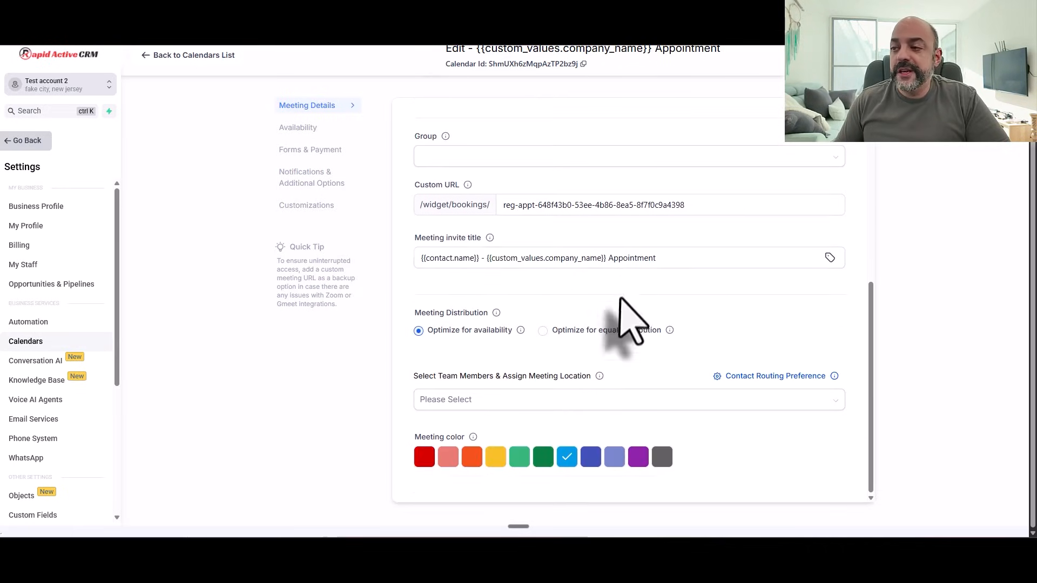
pyautogui.click(531, 400)
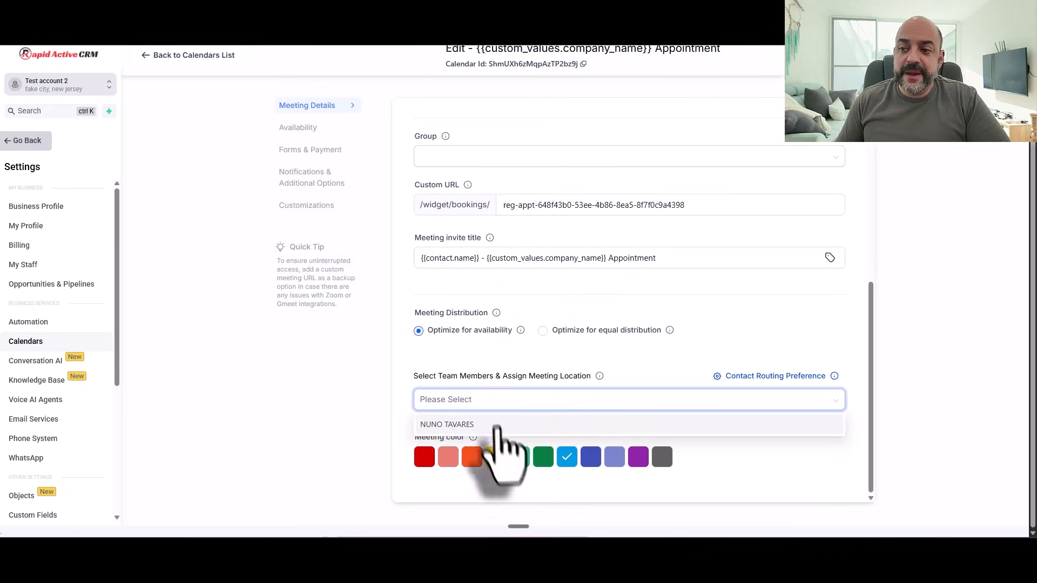
pyautogui.click(499, 426)
pyautogui.click(694, 456)
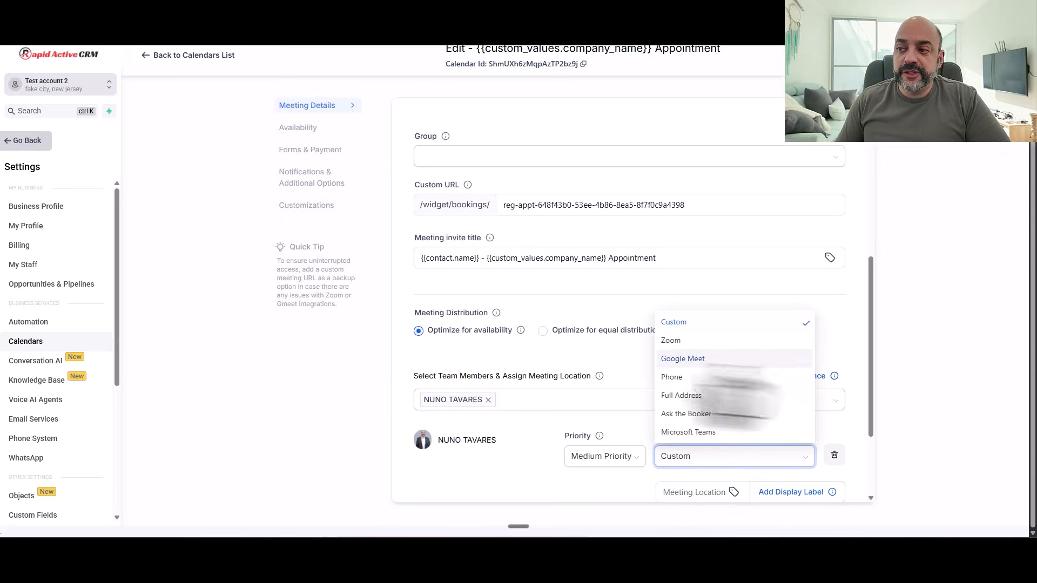
pyautogui.click(697, 360)
pyautogui.scroll(-2, 622, 362)
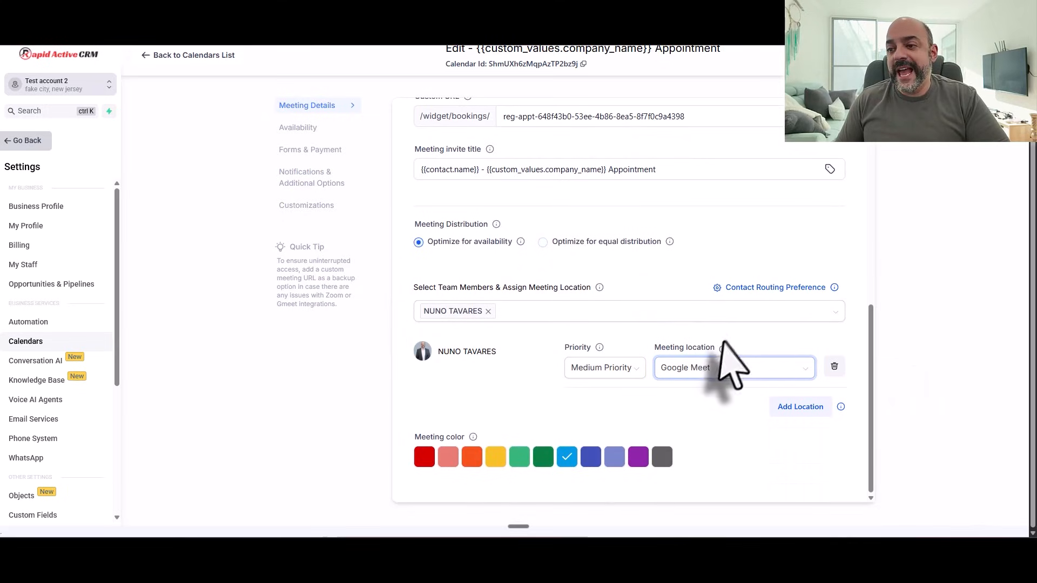
pyautogui.scroll(8, 637, 382)
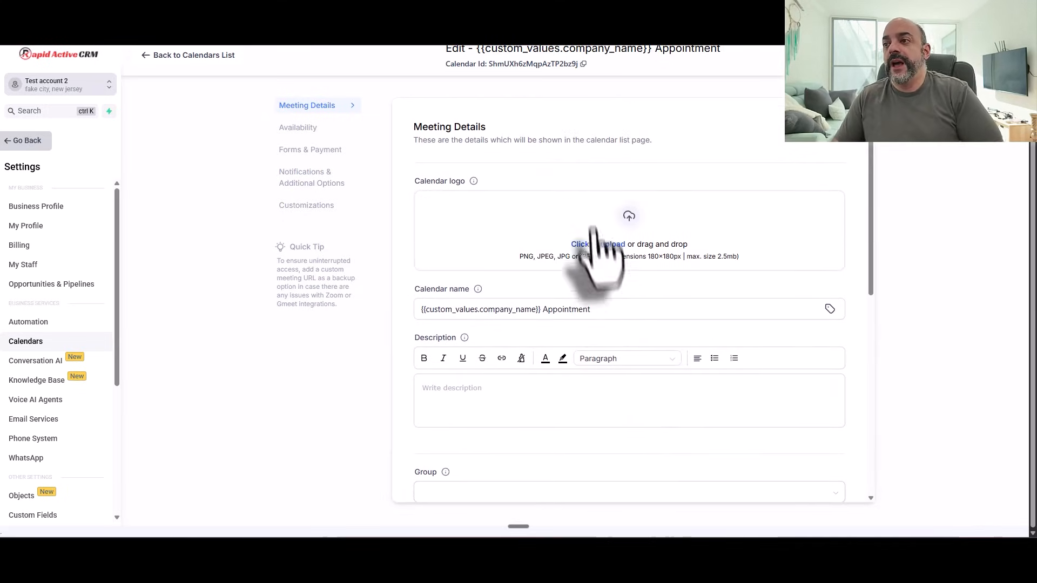
pyautogui.scroll(1, 594, 244)
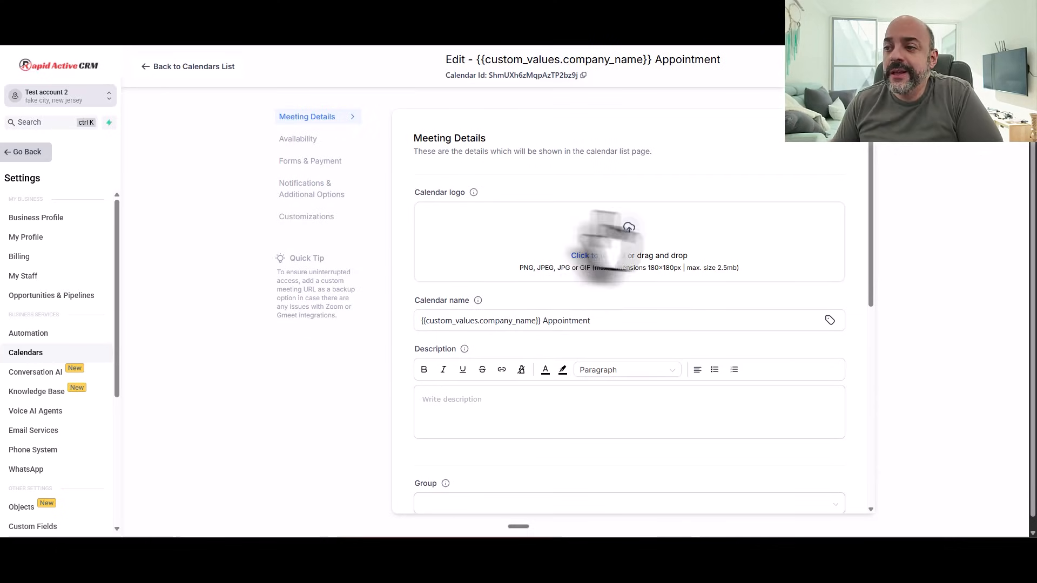
pyautogui.scroll(-8, 602, 232)
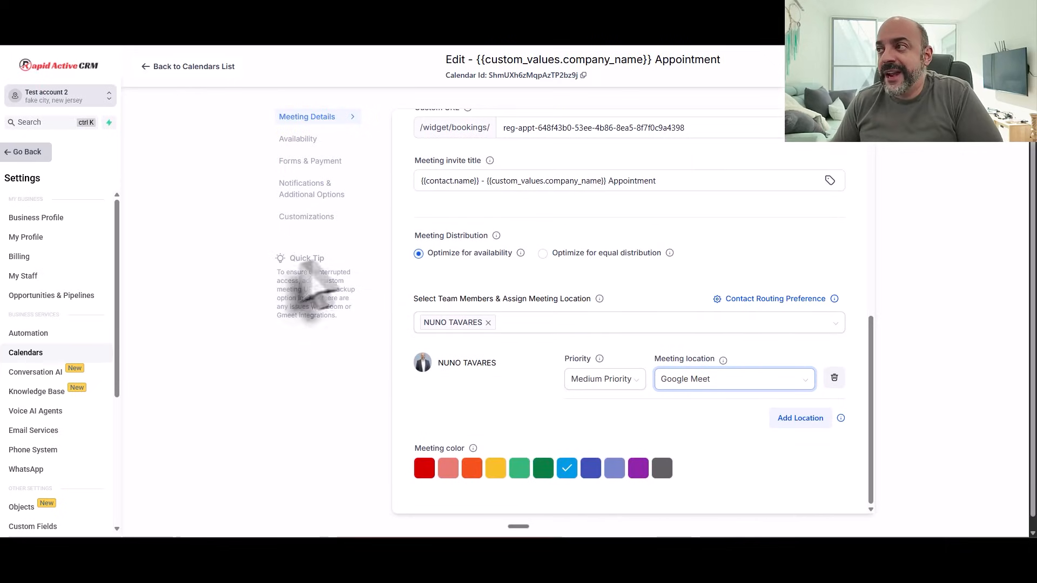
pyautogui.click(154, 67)
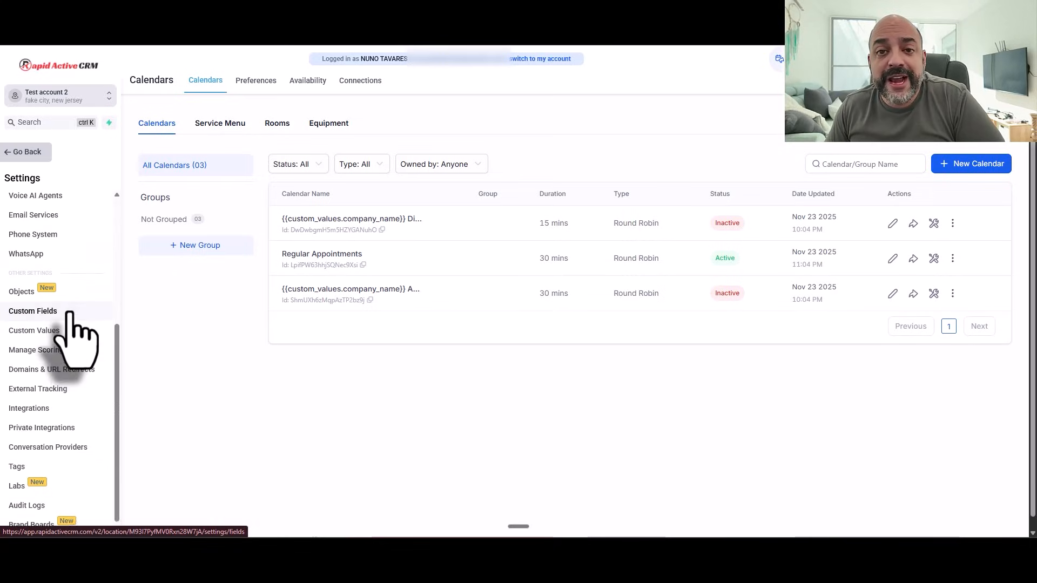
pyautogui.scroll(4, 70, 313)
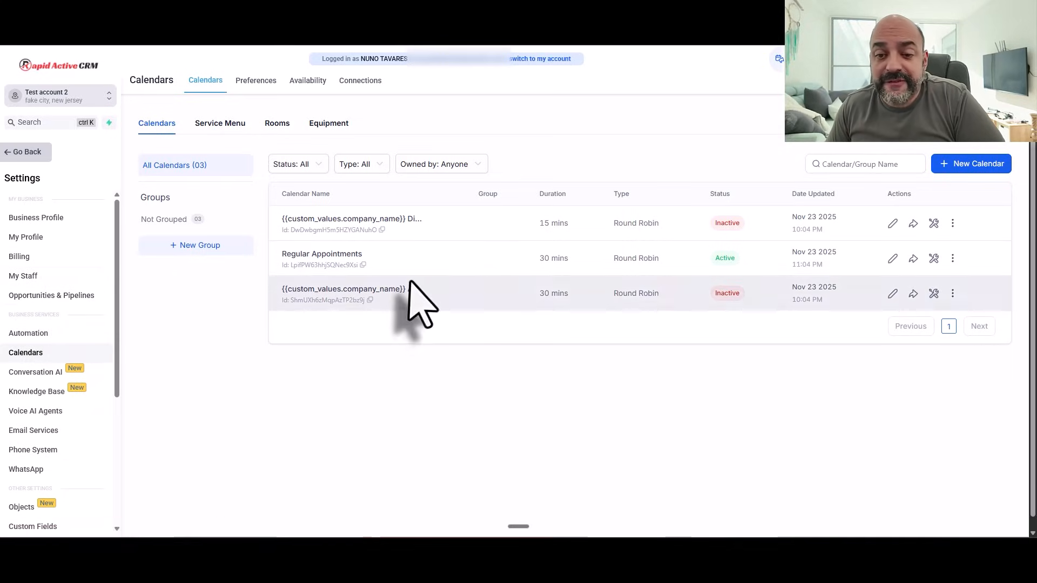
# Step: Browse the 18 Internal Onboarding custom values in Settings, then go back to the calendar view
pyautogui.click(26, 154)
pyautogui.scroll(-5, 95, 297)
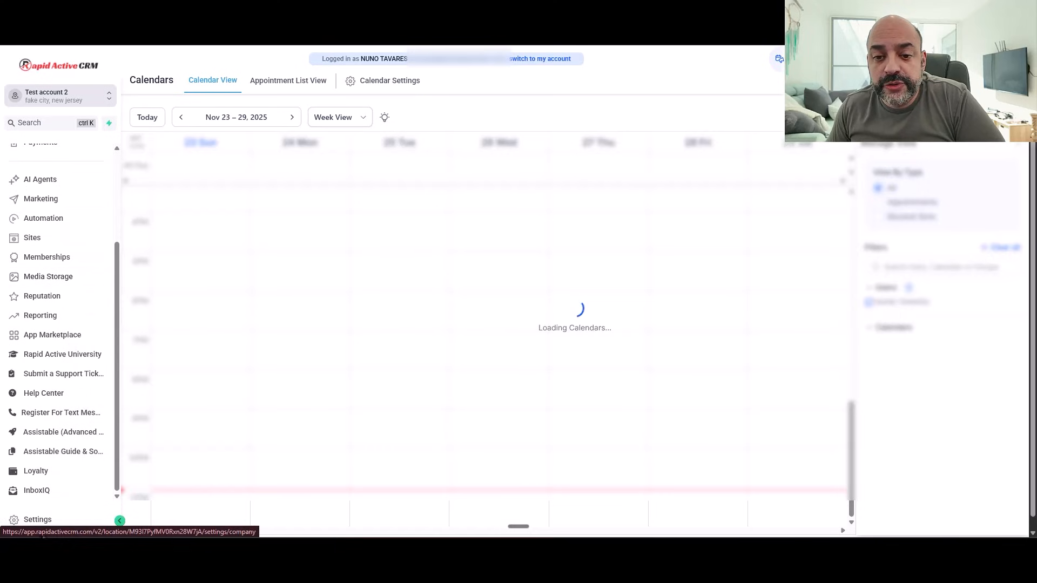
pyautogui.click(36, 519)
pyautogui.scroll(-2, 64, 410)
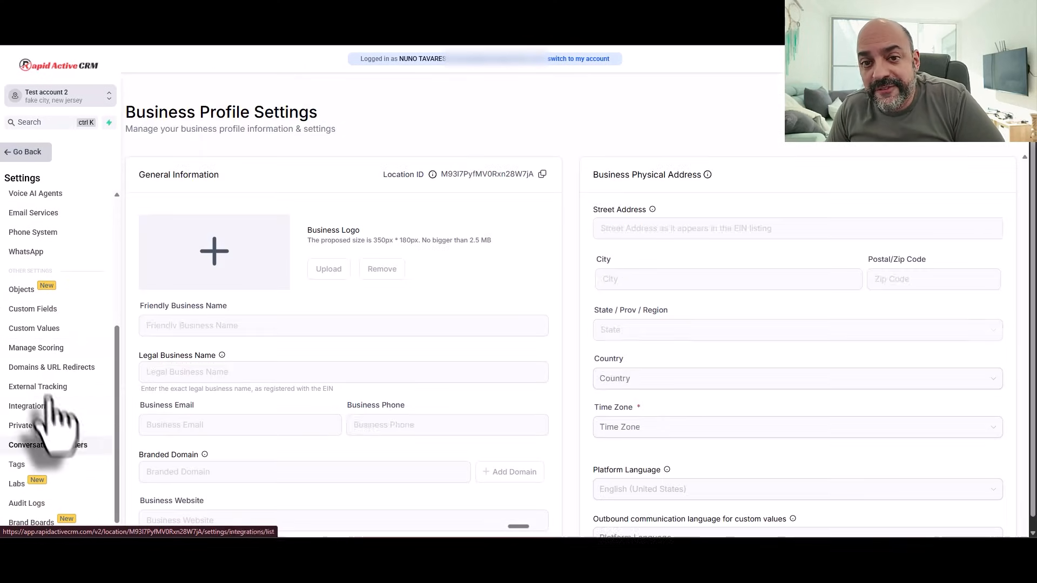
pyautogui.click(33, 328)
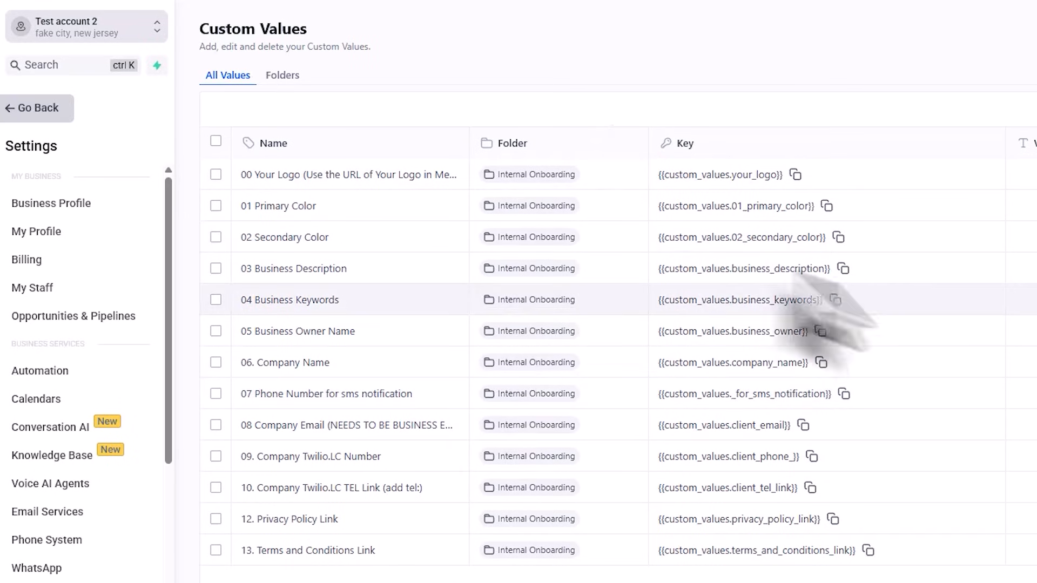
pyautogui.scroll(-3, 500, 288)
pyautogui.scroll(-2, 598, 300)
pyautogui.scroll(5, 528, 347)
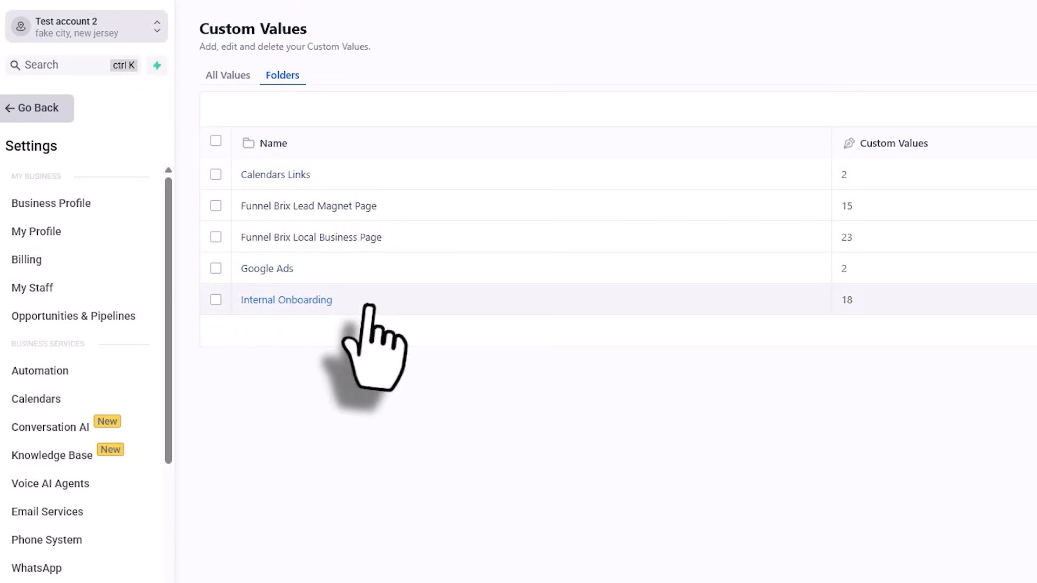
pyautogui.click(287, 300)
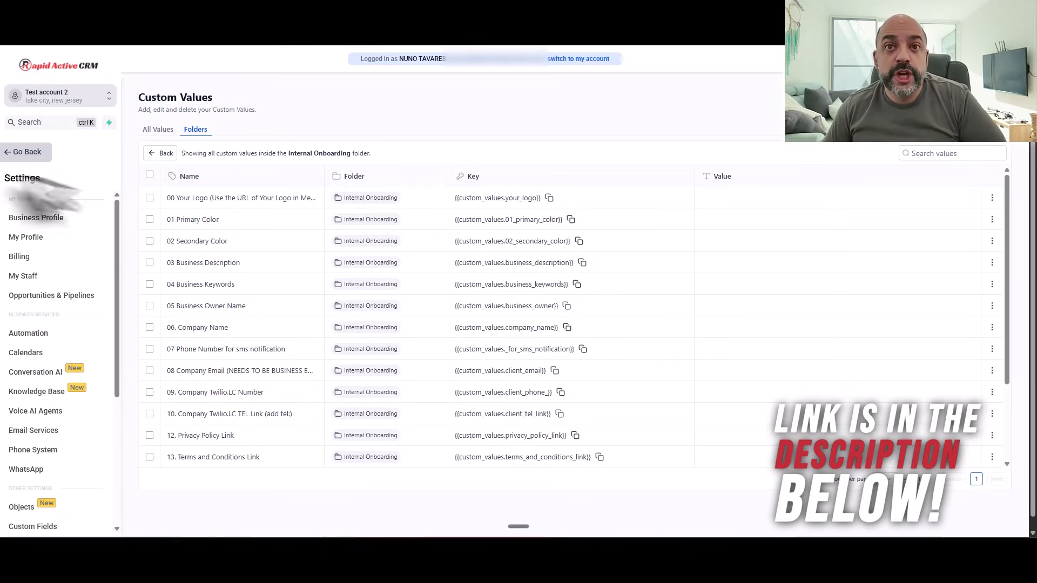
pyautogui.click(14, 152)
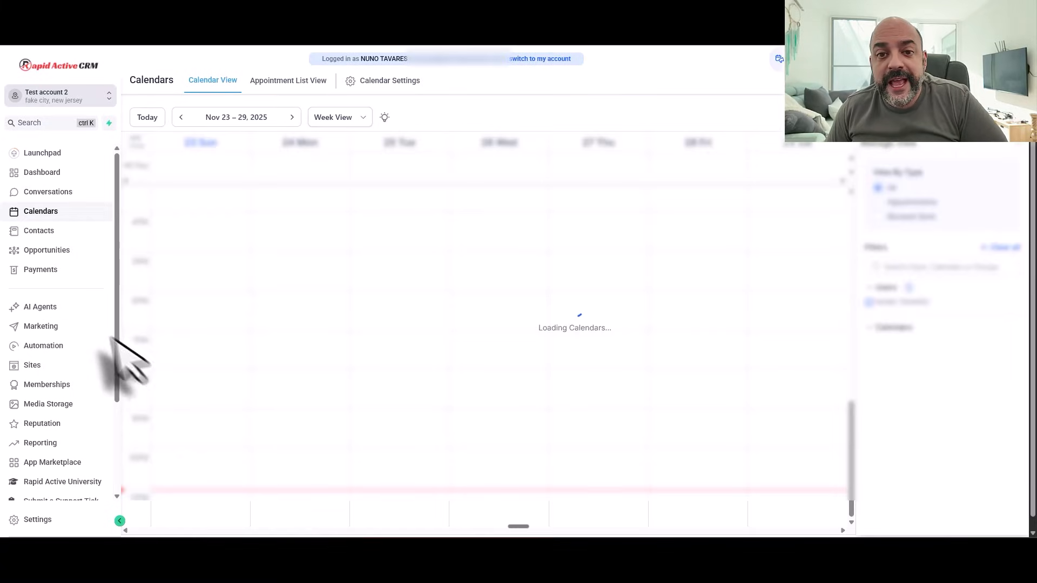
# Step: From Sites, open the '00. Start Here - Onboarding (Internal)' funnel and select step 01
pyautogui.click(23, 367)
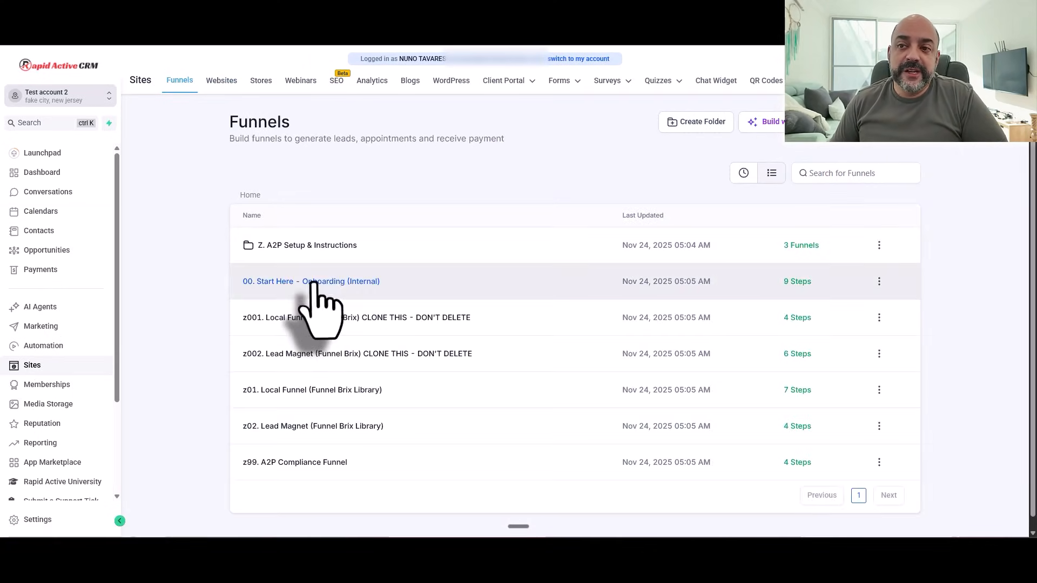
pyautogui.click(319, 282)
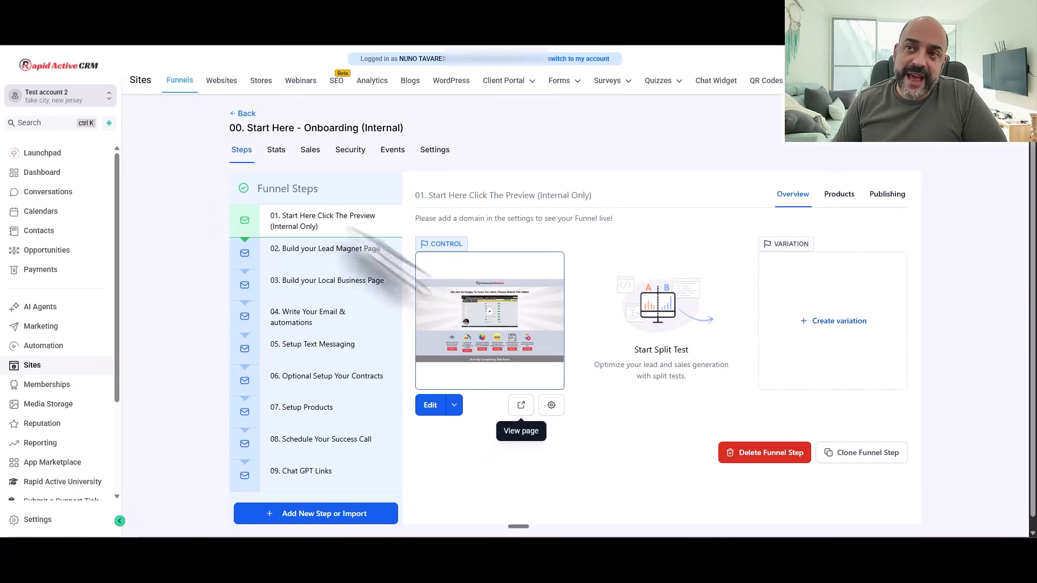
pyautogui.click(244, 114)
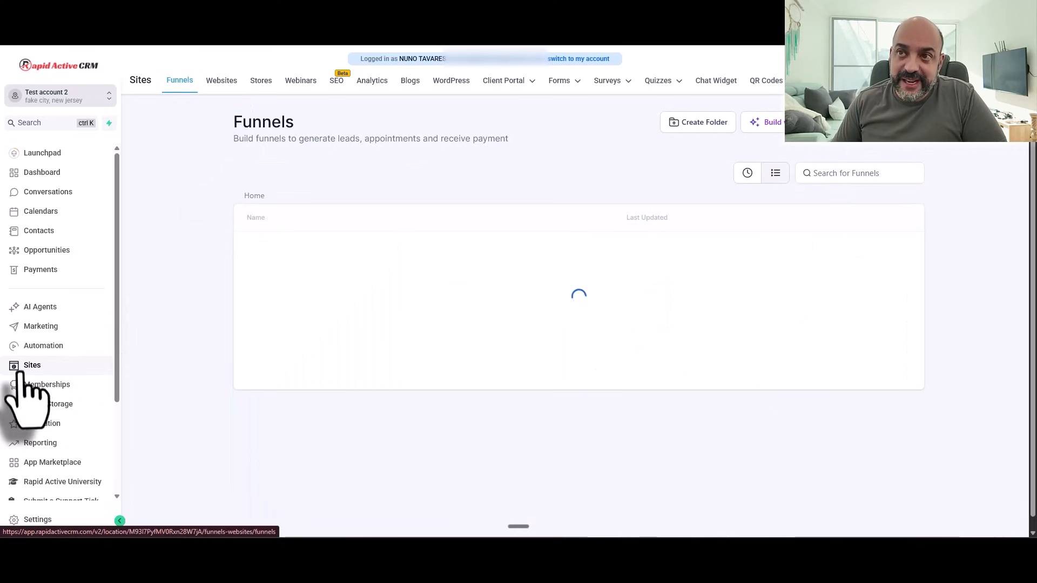
pyautogui.click(299, 291)
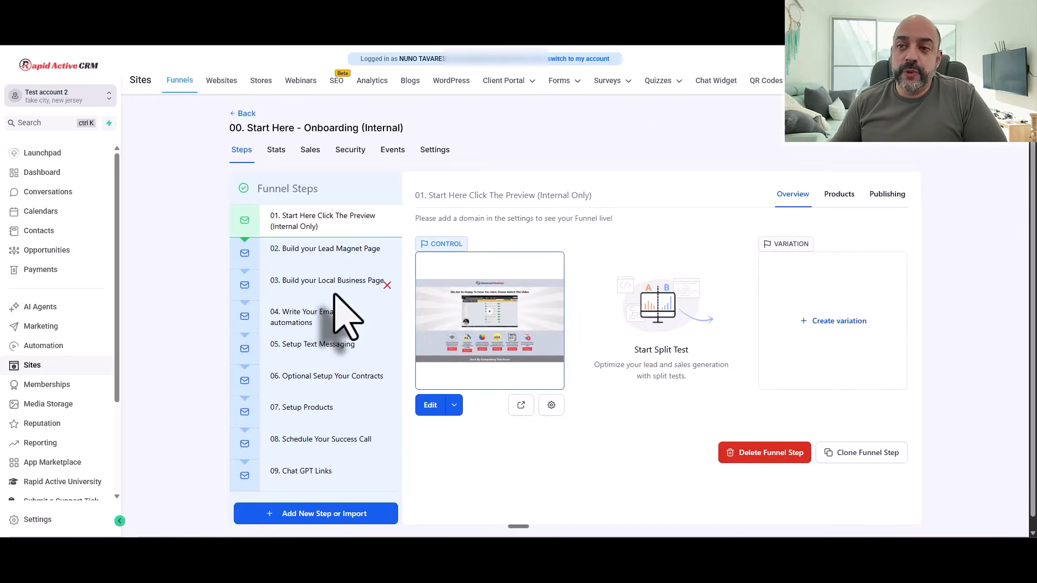
pyautogui.click(346, 231)
# Step: Preview the first step's onboarding page and scroll through its business-details form
pyautogui.click(521, 407)
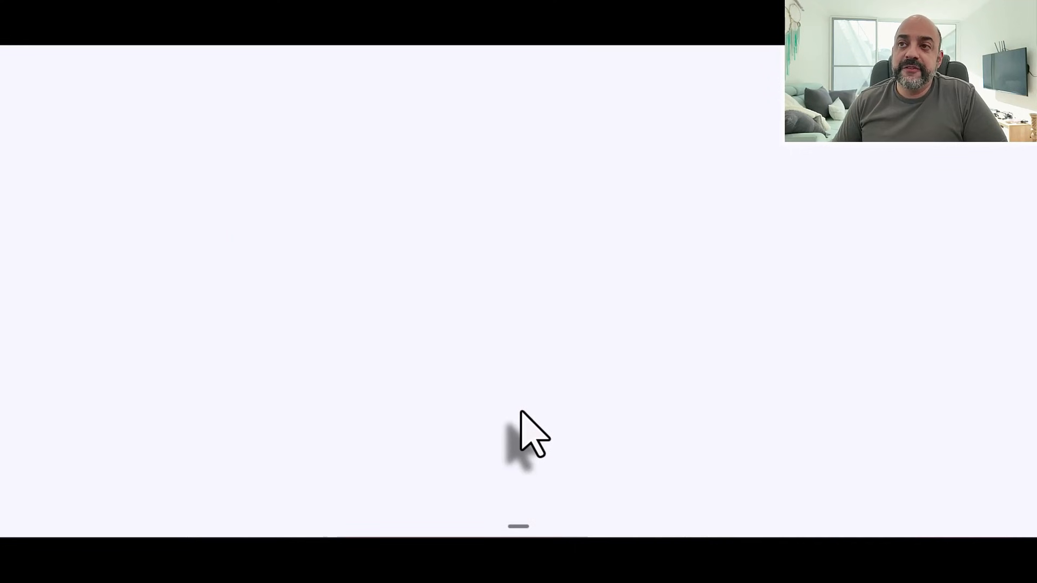
pyautogui.scroll(-10, 505, 256)
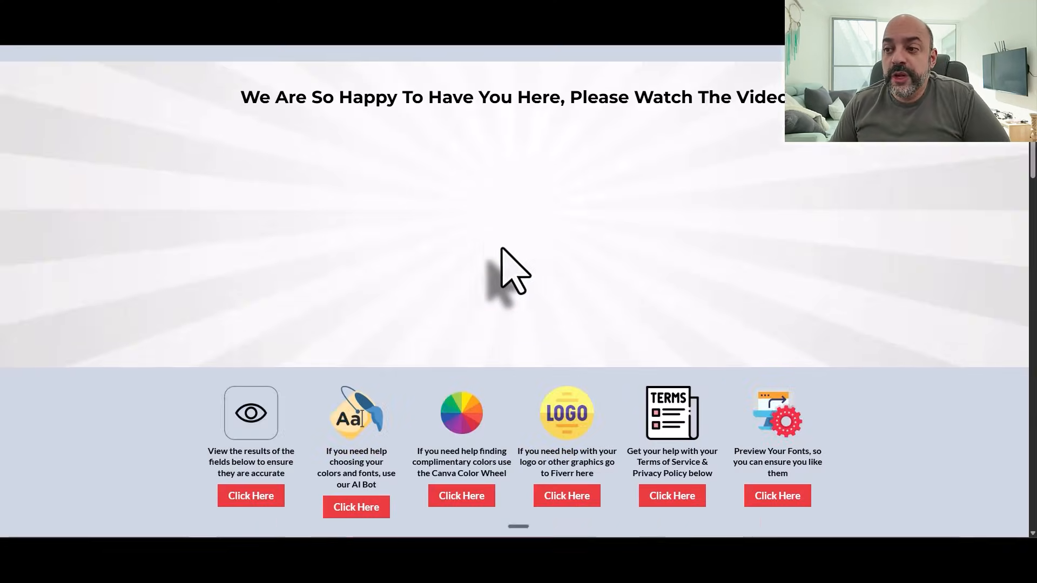
pyautogui.scroll(-10, 371, 190)
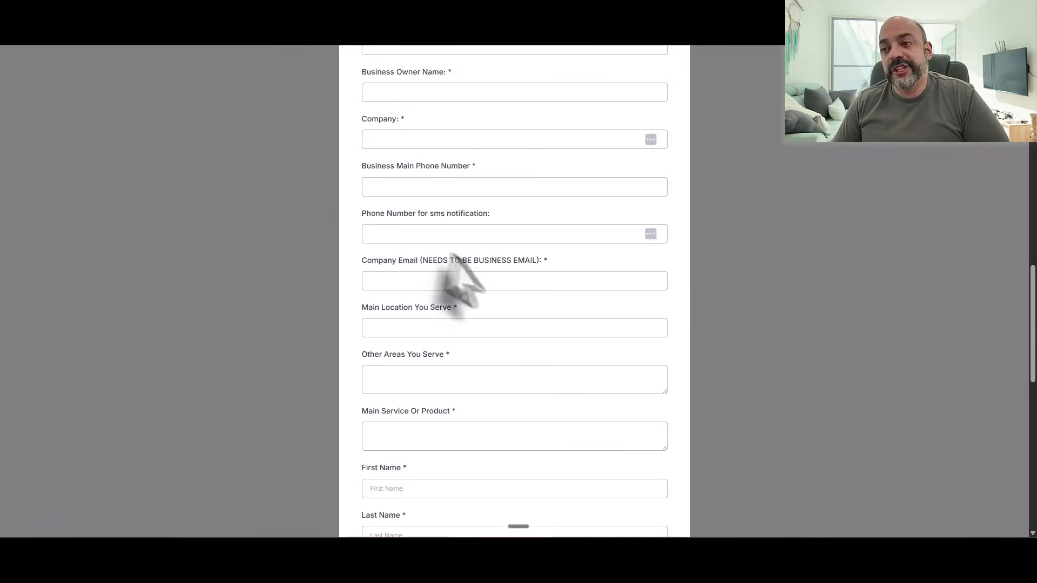
pyautogui.scroll(-5, 470, 267)
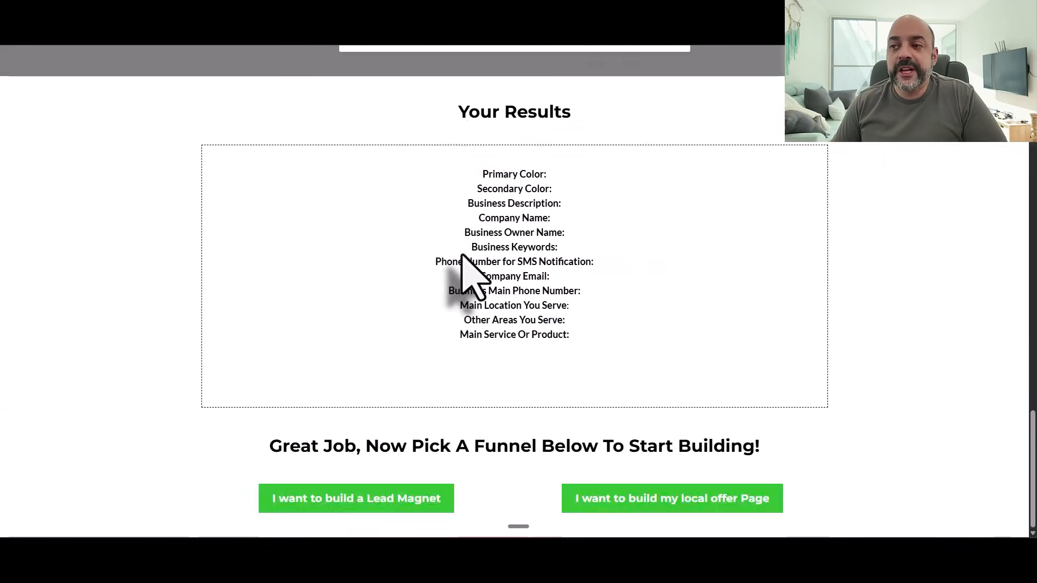
pyautogui.scroll(20, 462, 259)
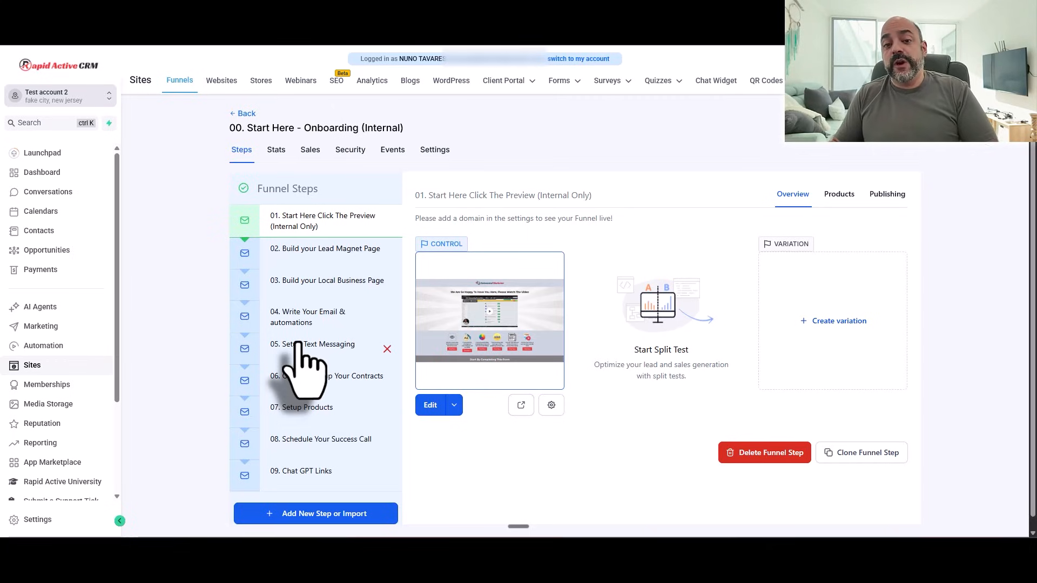
# Step: In Reputation, view the Reviews AI and review link setup pages, returning to Overview each time
pyautogui.click(58, 425)
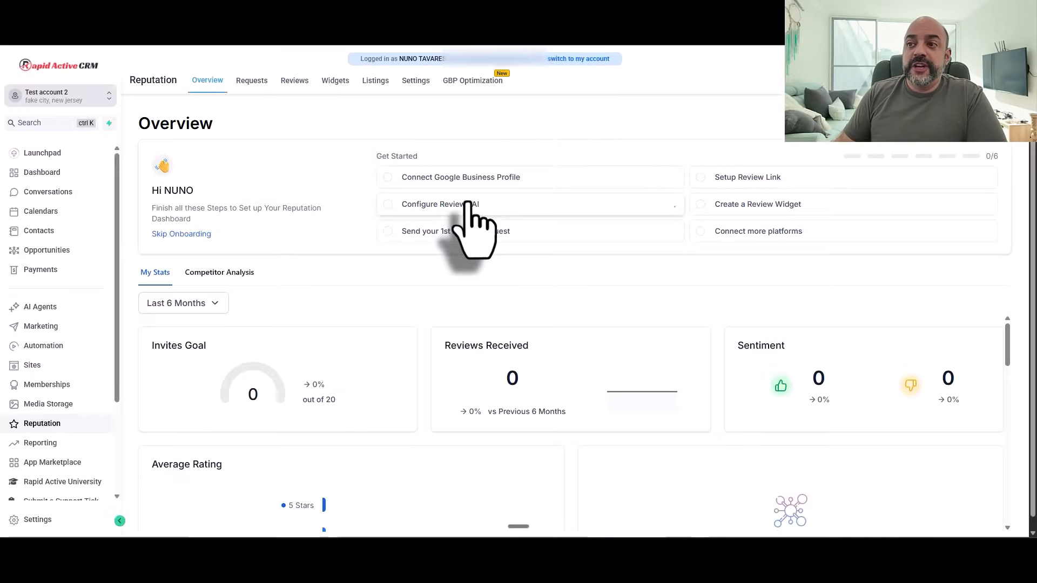
pyautogui.click(467, 204)
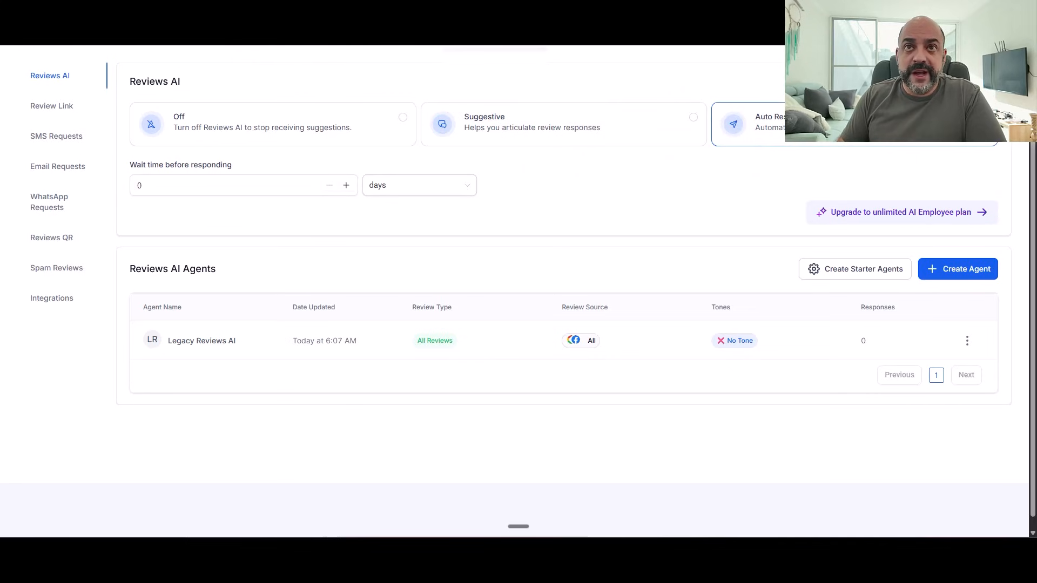
pyautogui.click(16, 17)
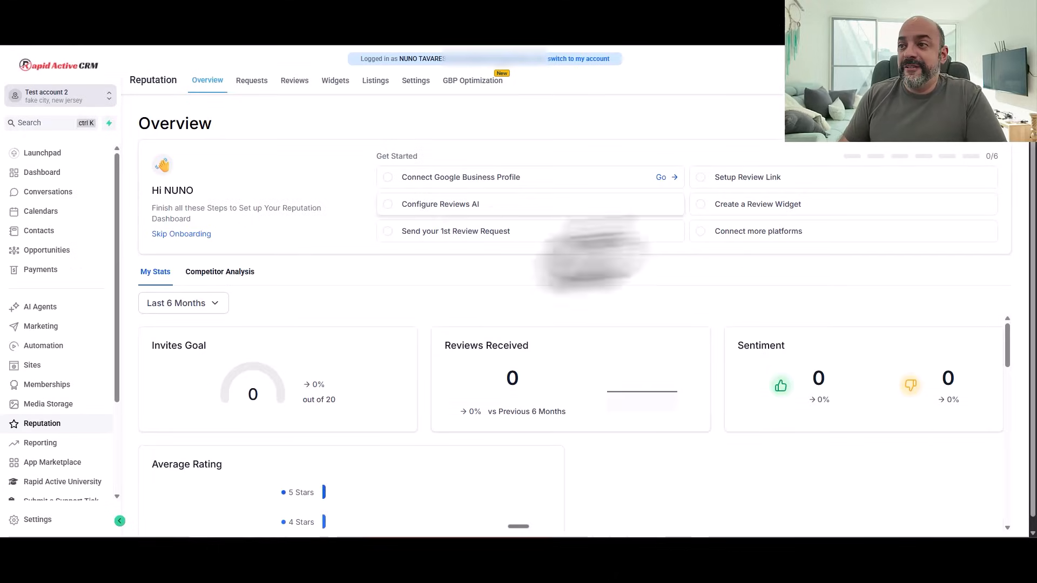
pyautogui.click(762, 178)
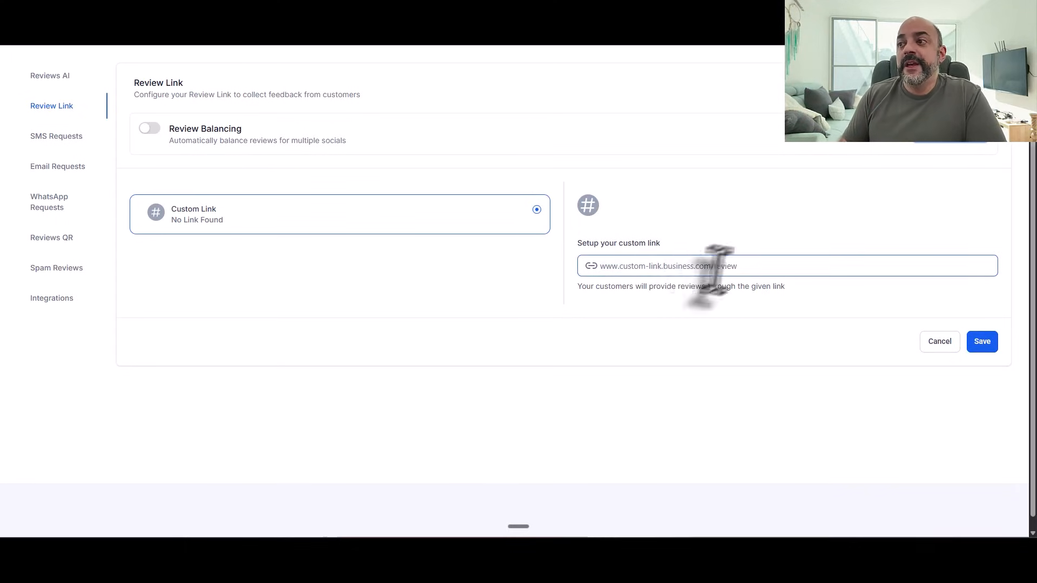
pyautogui.click(18, 36)
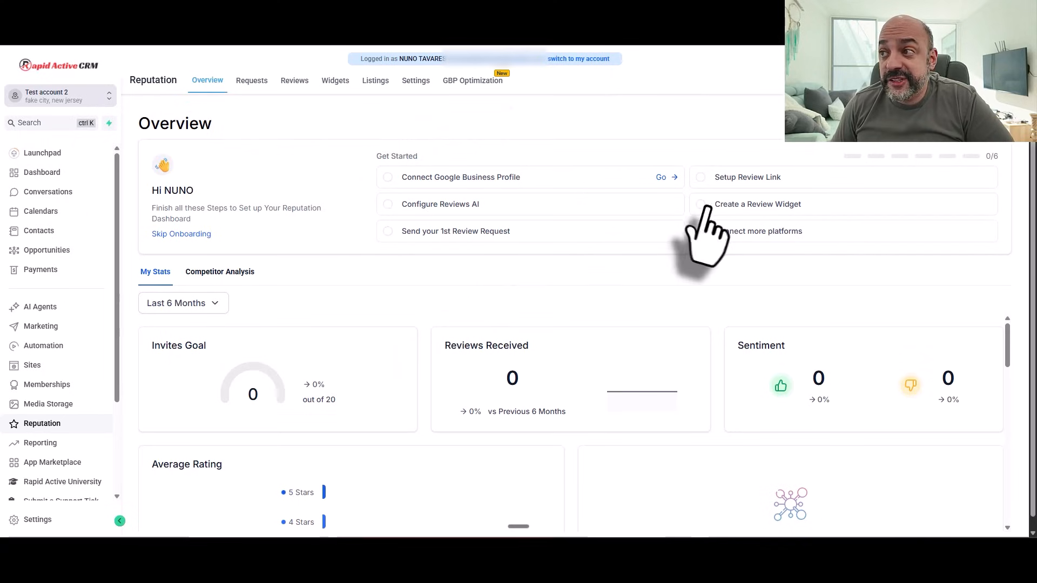
# Step: Check Stripe's Connect option under Payments Integrations, go back, then show Payment Links
pyautogui.click(59, 273)
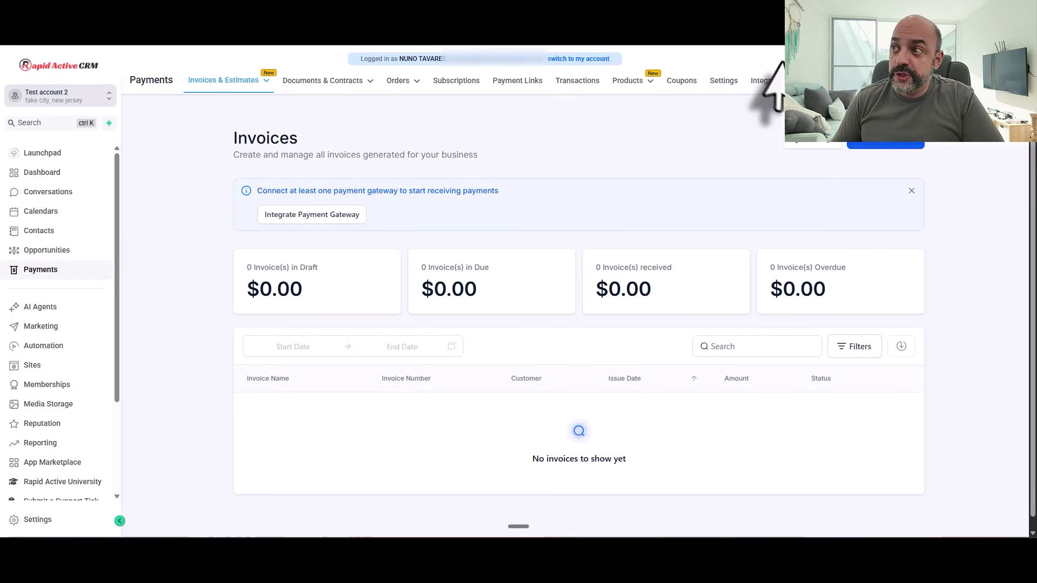
pyautogui.click(774, 82)
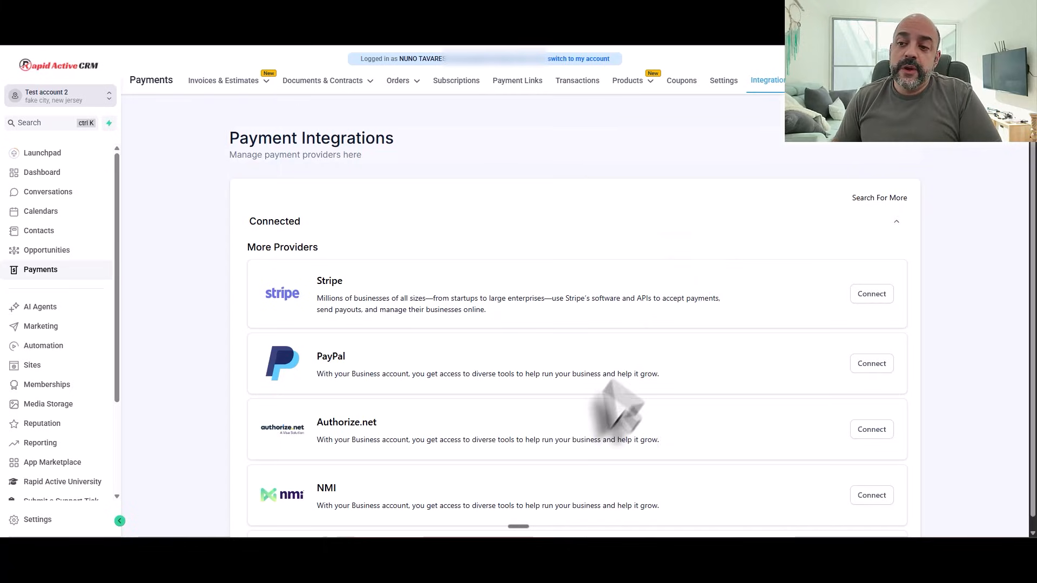
pyautogui.click(873, 296)
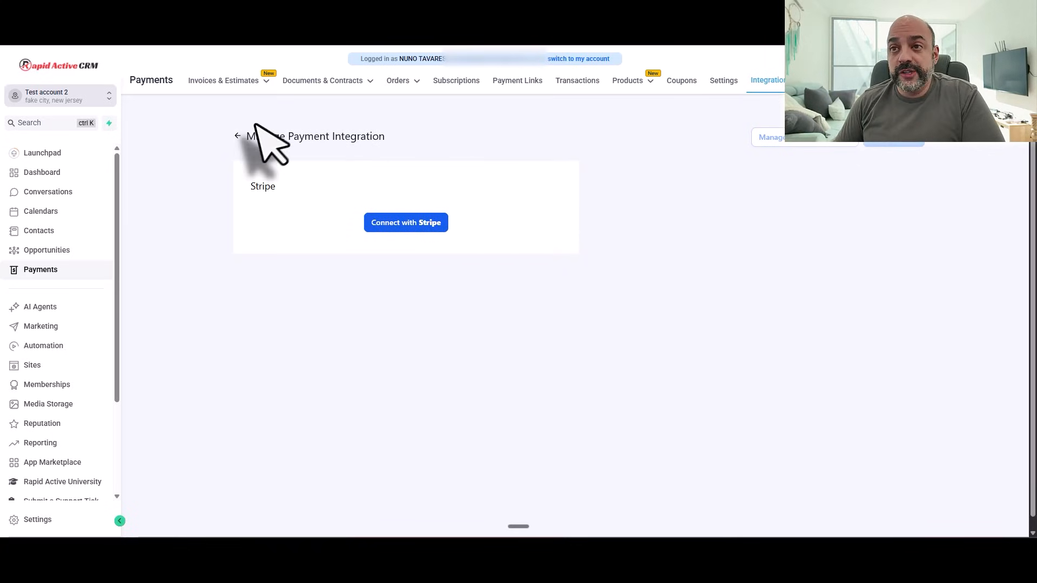
pyautogui.click(237, 137)
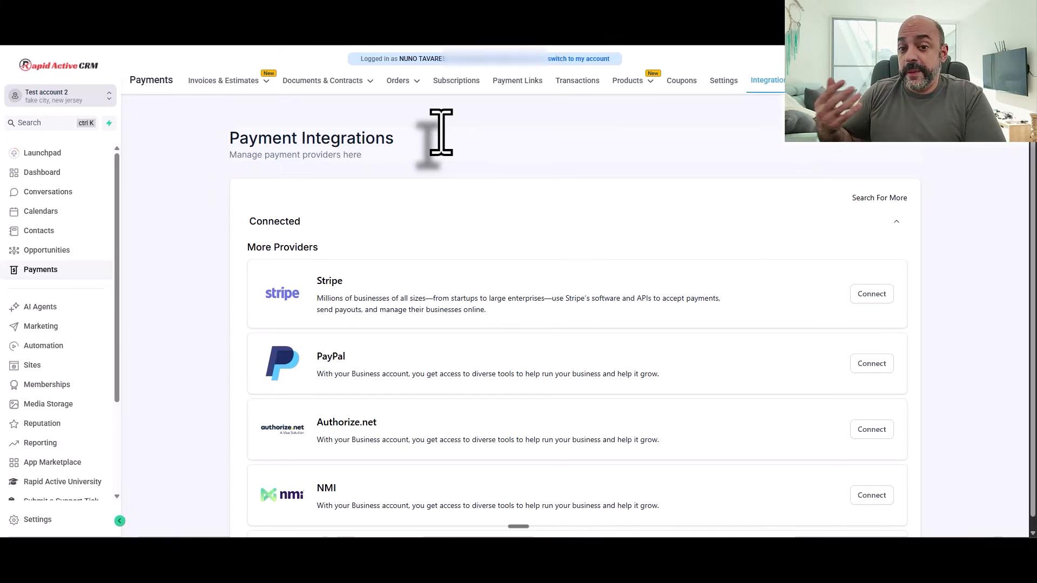
pyautogui.click(516, 84)
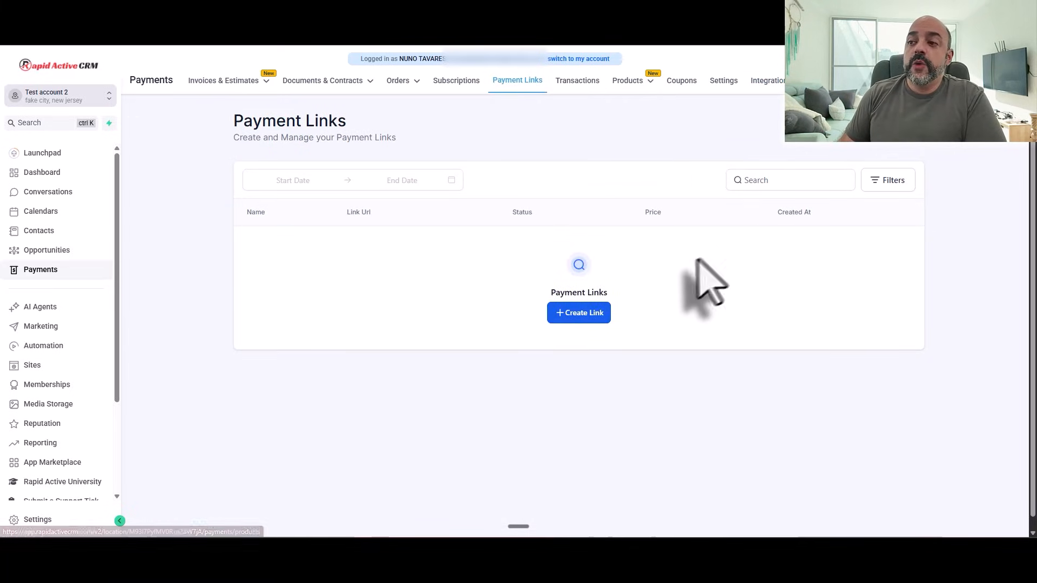
# Step: Start a new payment link, see the product list is empty, and select the New Link title
pyautogui.click(581, 313)
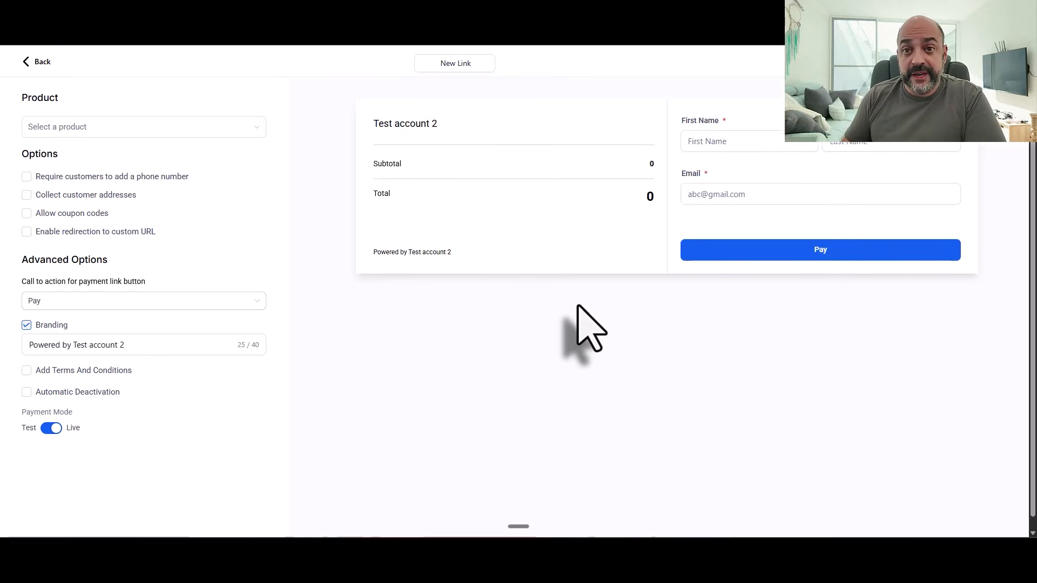
pyautogui.click(73, 127)
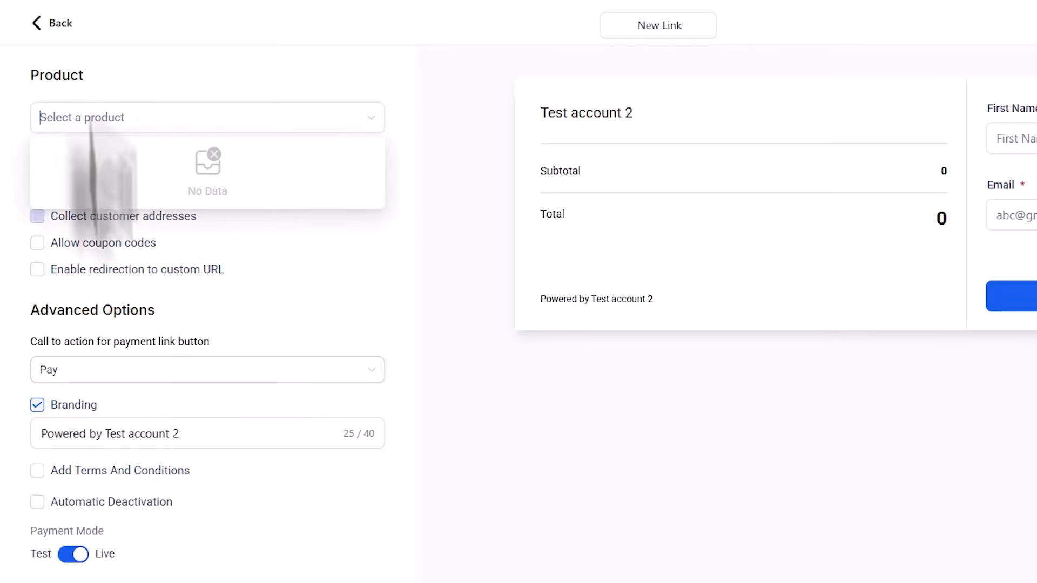
pyautogui.click(308, 53)
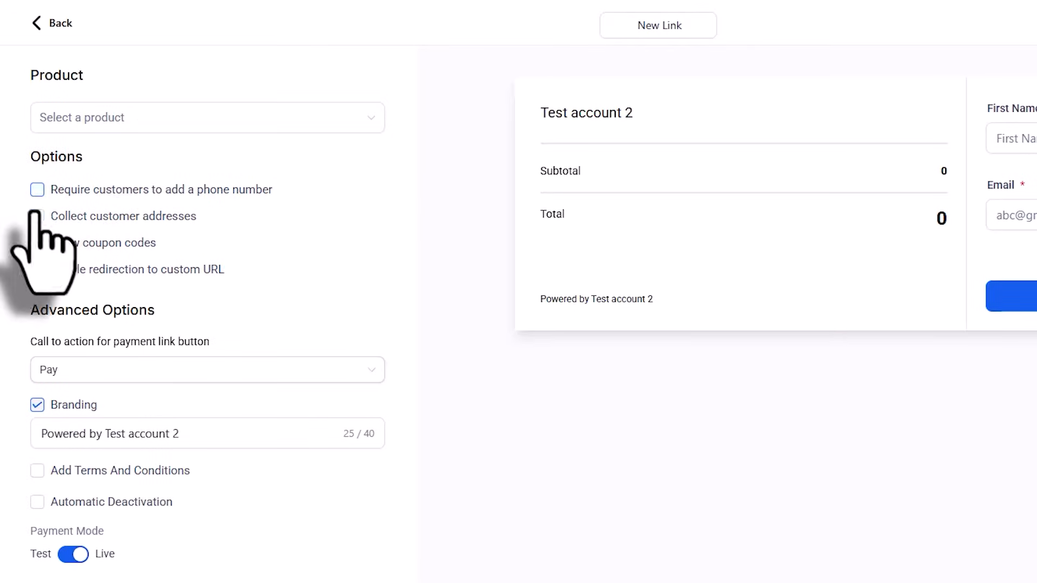
pyautogui.click(675, 24)
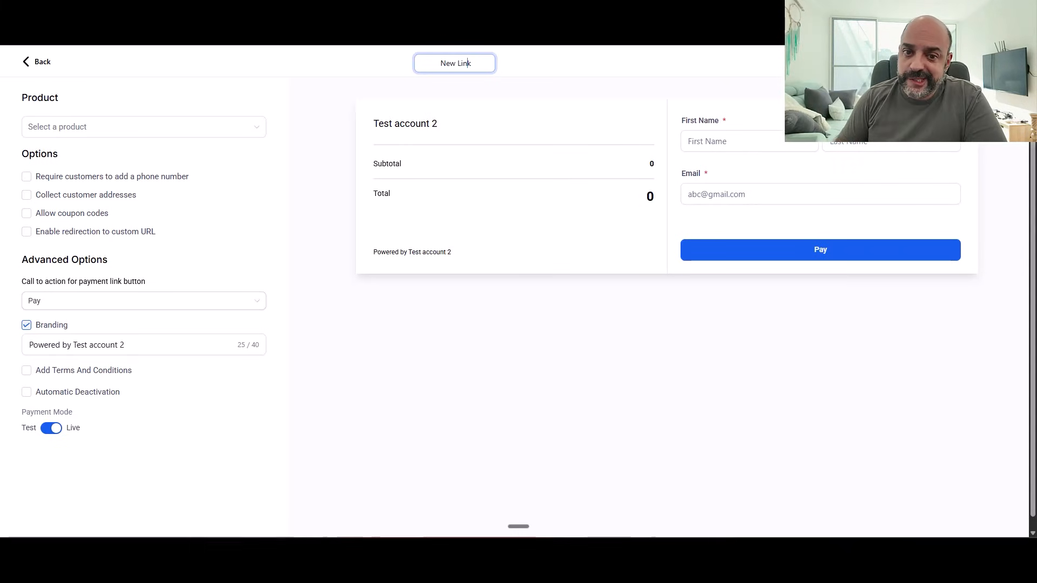
# Step: Leave the link editor for Payments > Products and start adding a new product
pyautogui.click(38, 61)
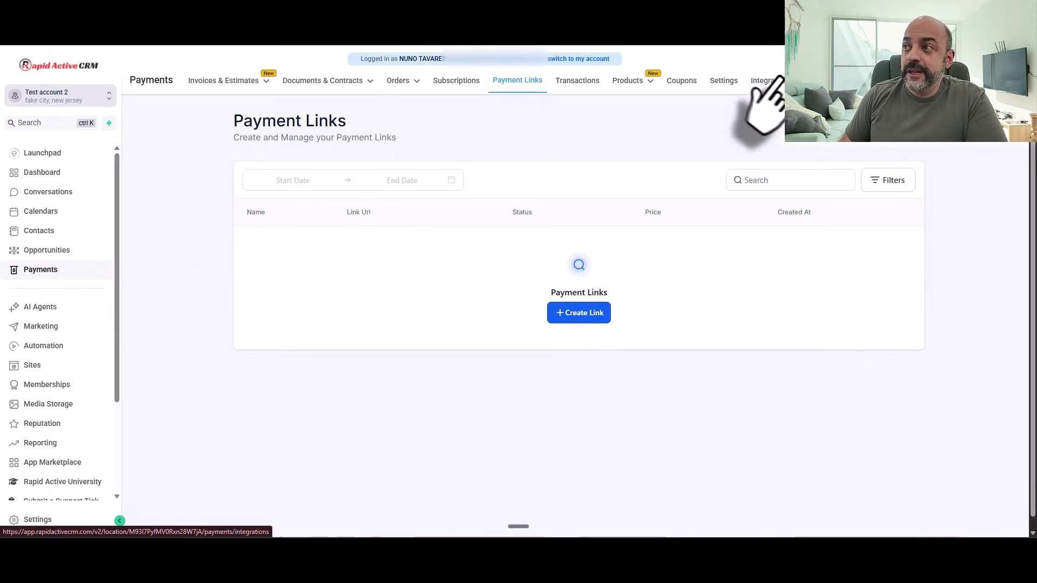
pyautogui.click(40, 269)
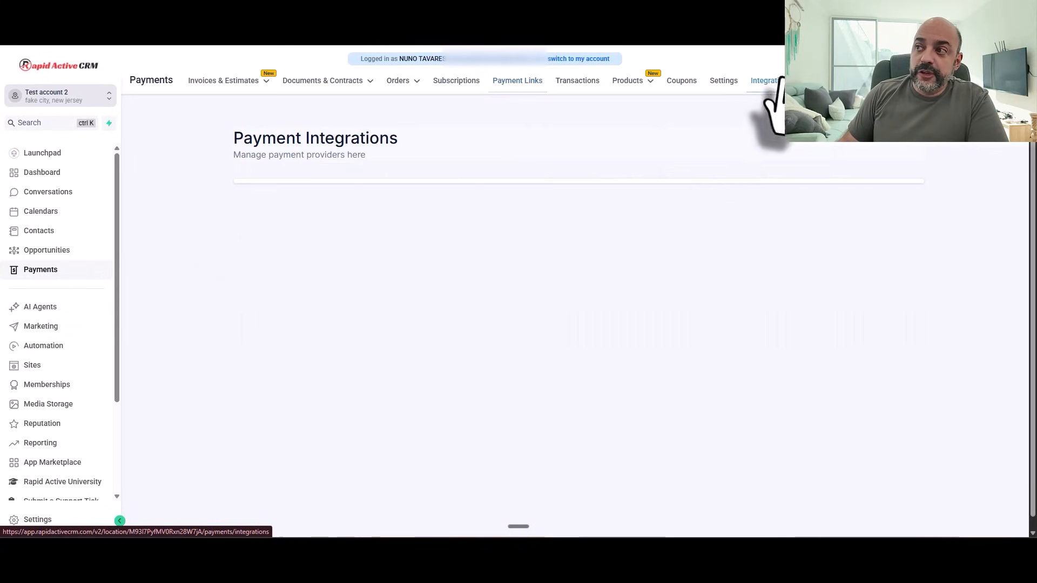
pyautogui.click(629, 82)
pyautogui.click(617, 106)
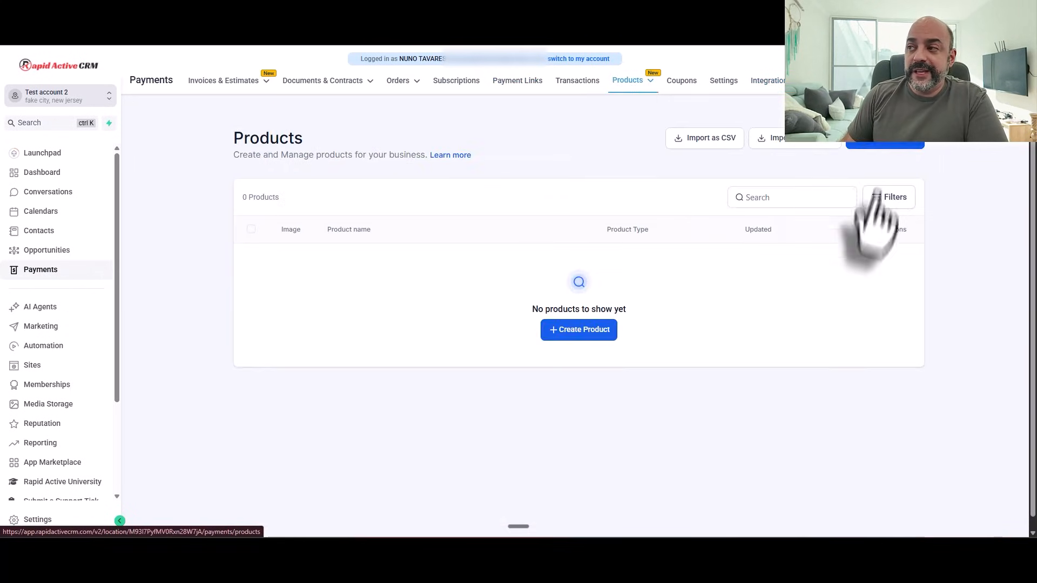
pyautogui.click(875, 144)
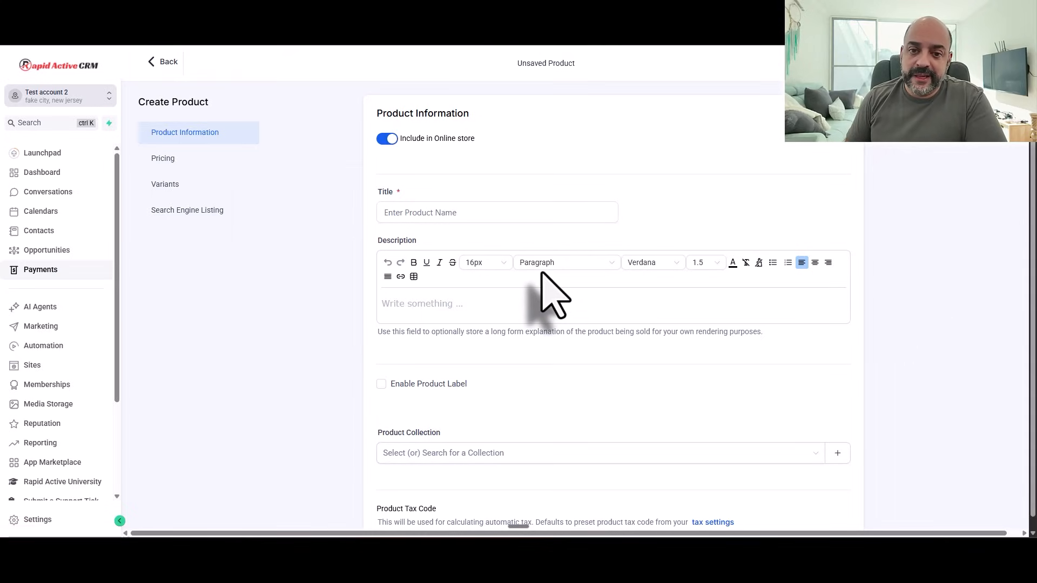
# Step: Title the product 'test product', add a description, set a $45 one-time price, and save
pyautogui.click(488, 214)
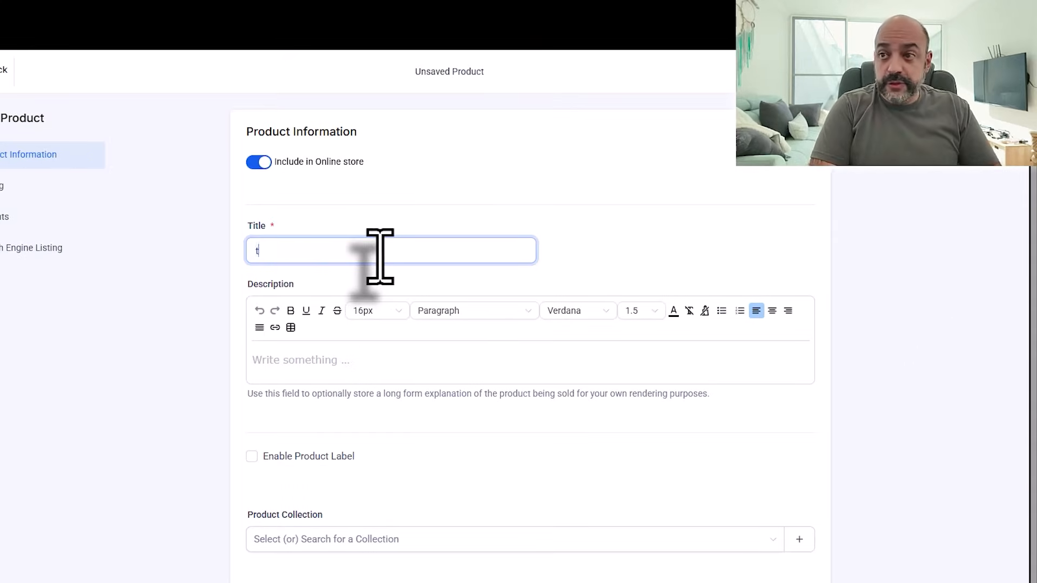
pyautogui.write('test')
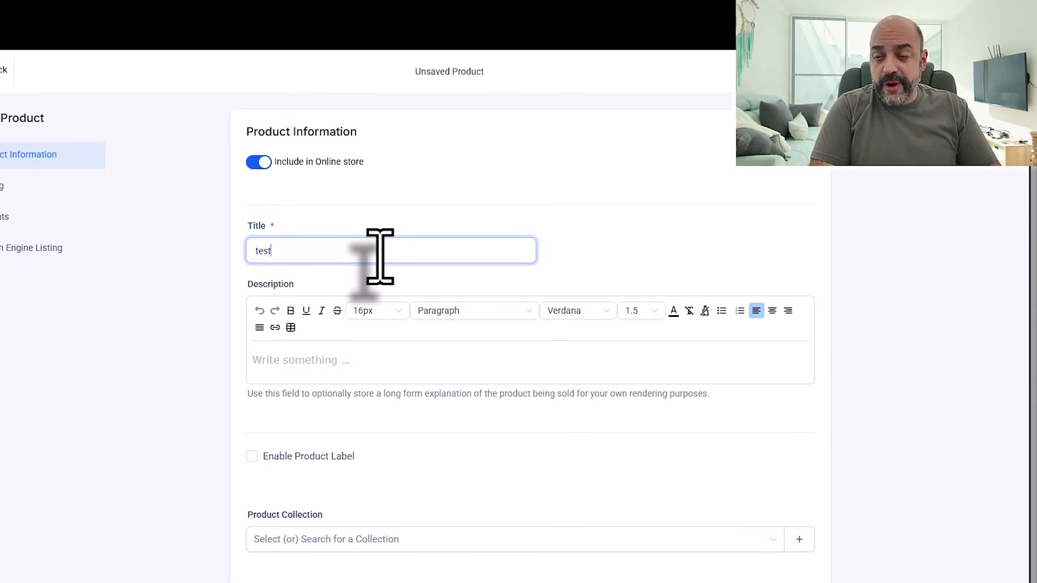
pyautogui.write(' product')
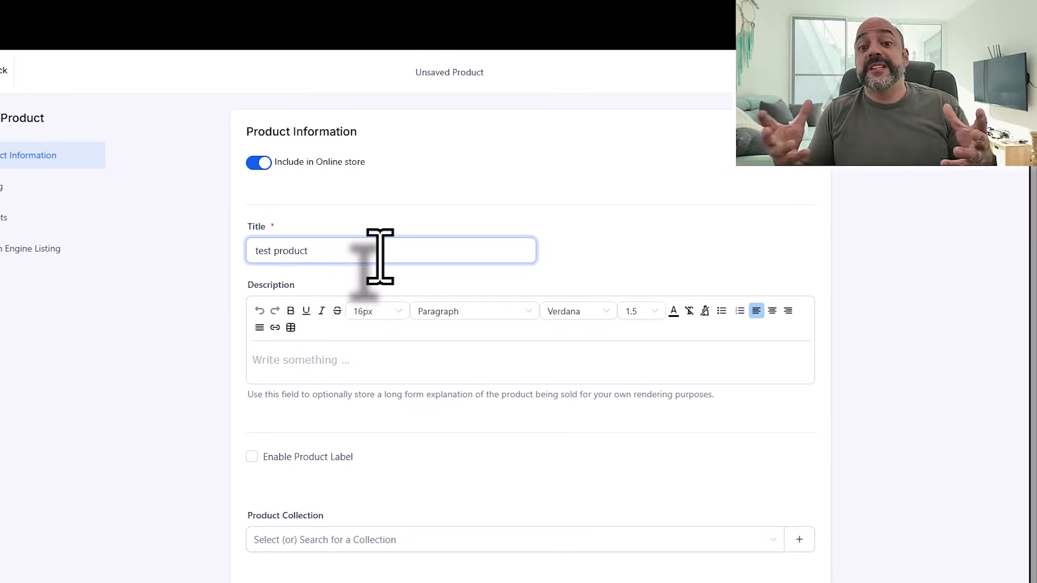
pyautogui.click(375, 231)
pyautogui.scroll(-3, 394, 308)
pyautogui.click(320, 235)
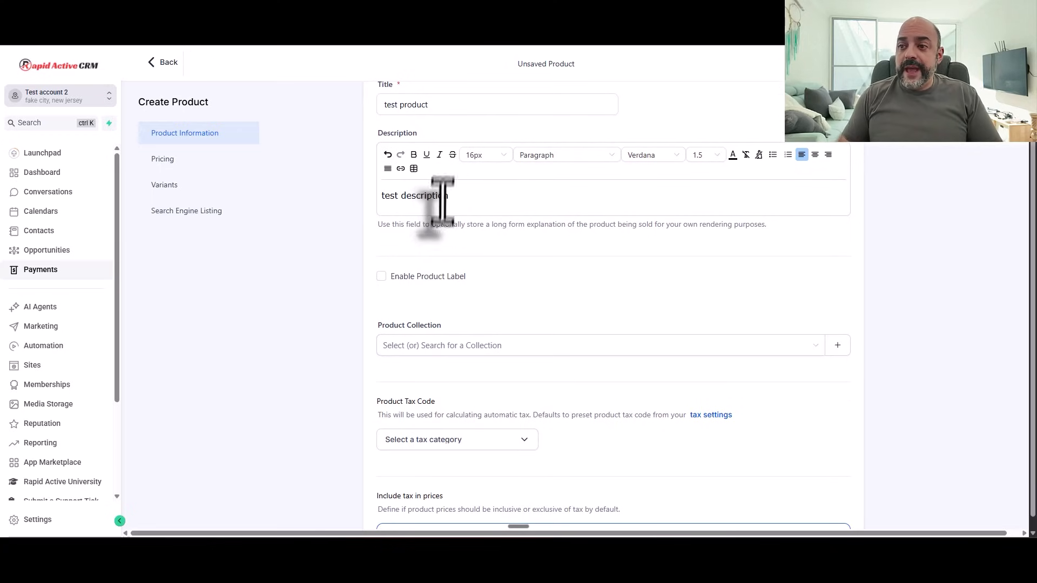
pyautogui.scroll(-9, 454, 221)
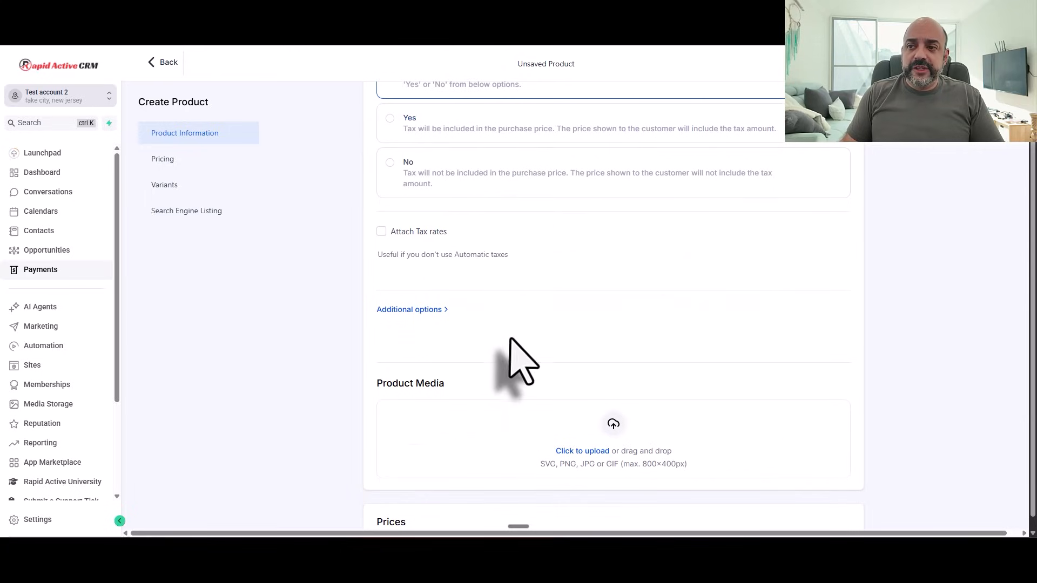
pyautogui.scroll(-6, 475, 346)
pyautogui.click(692, 246)
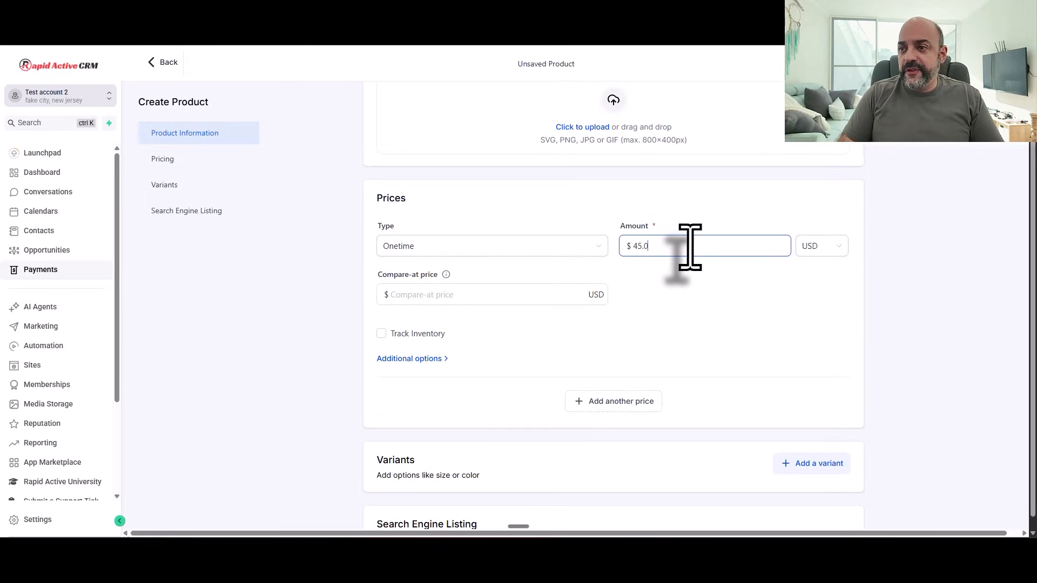
pyautogui.scroll(-5, 696, 246)
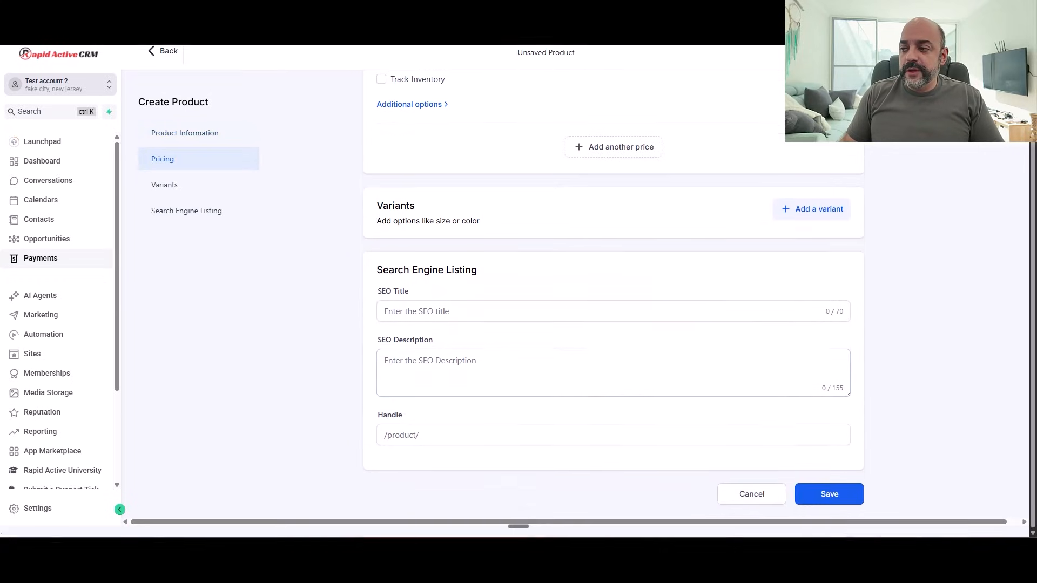
pyautogui.click(837, 496)
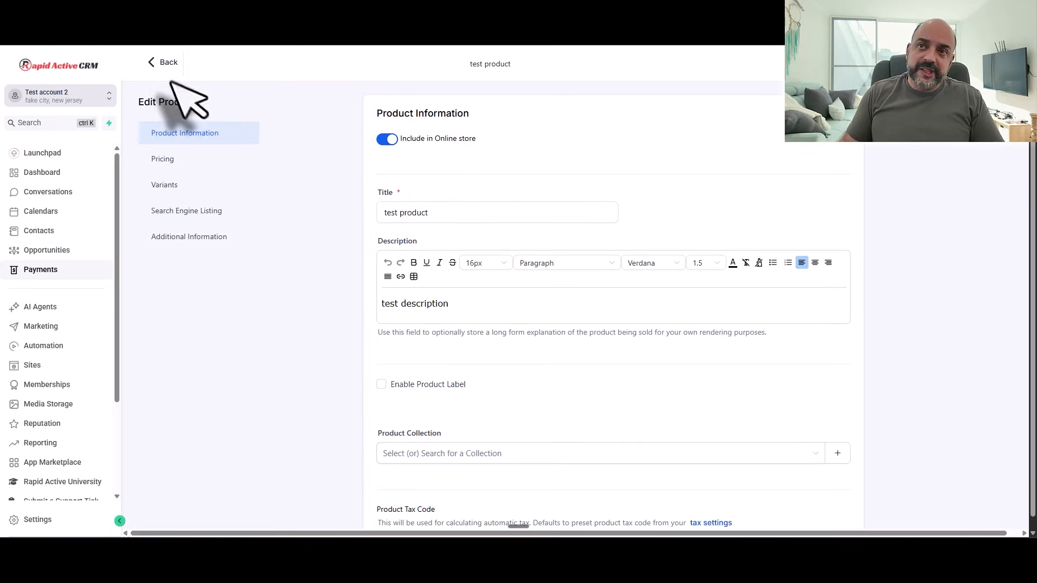
pyautogui.click(166, 62)
pyautogui.click(513, 81)
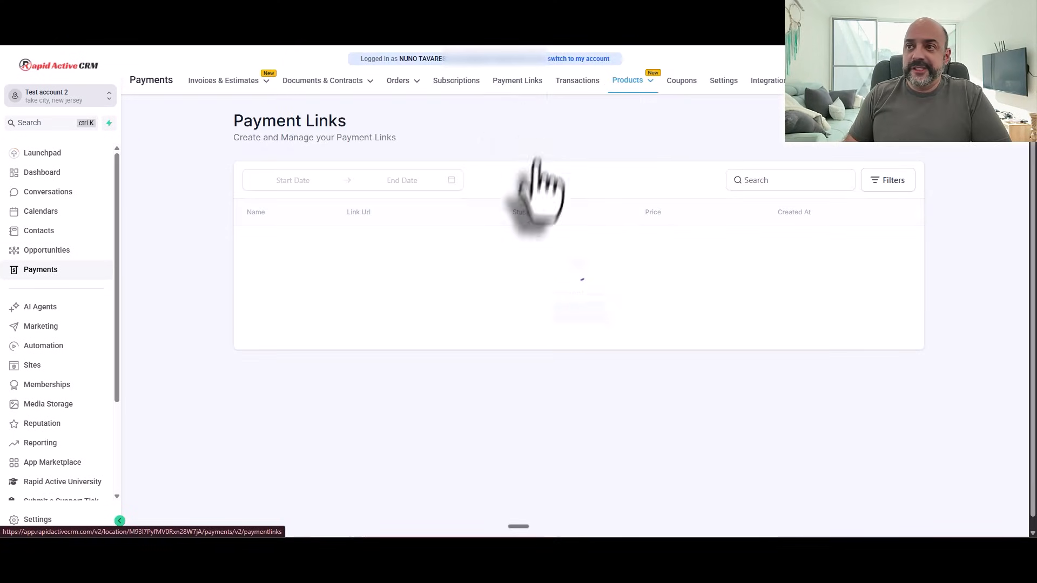
# Step: Create a new payment link titled 'test link' with test product attached
pyautogui.click(582, 315)
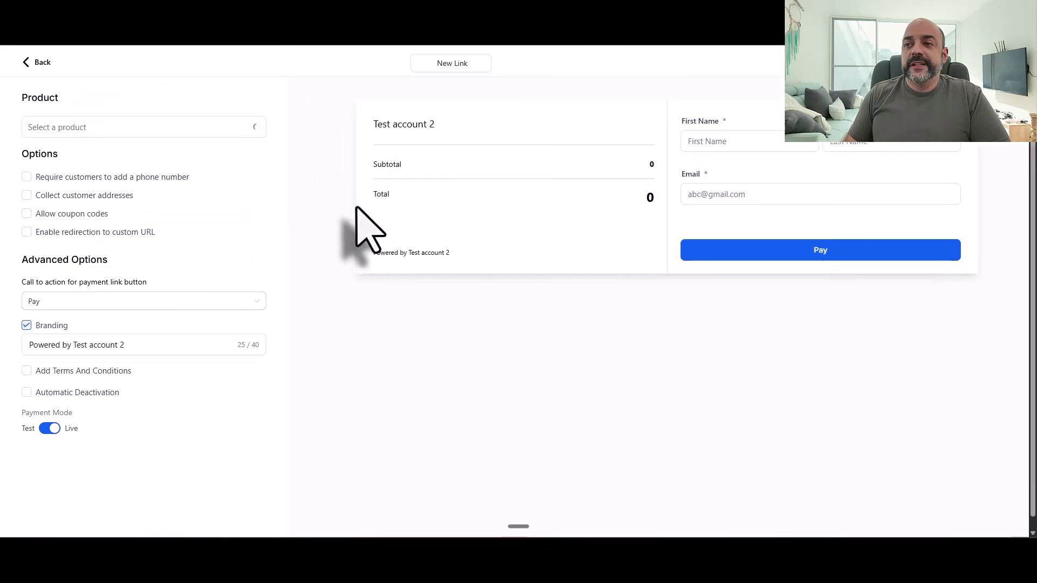
pyautogui.click(451, 63)
pyautogui.write('test link')
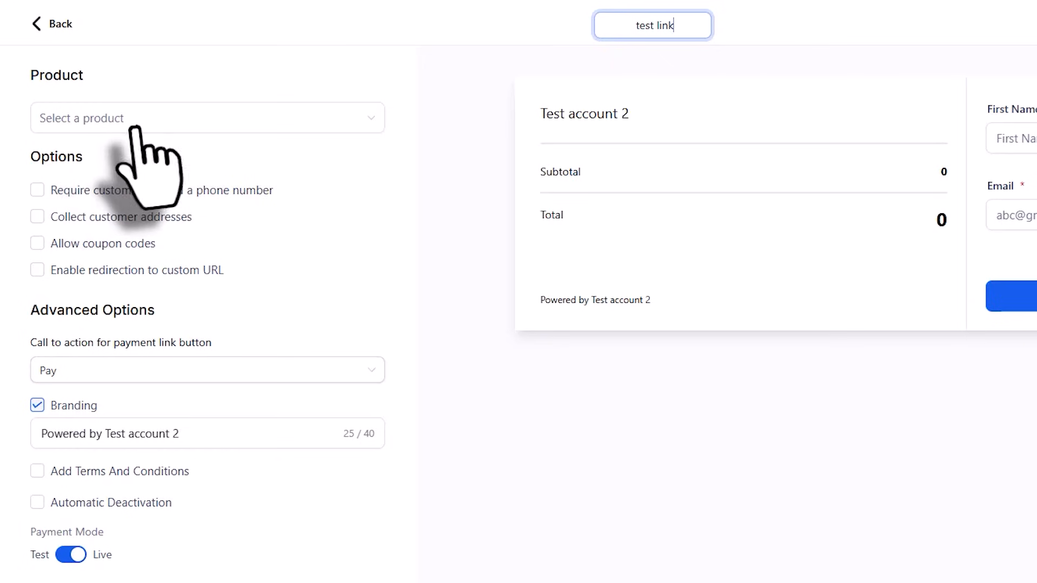
pyautogui.click(134, 120)
pyautogui.click(139, 183)
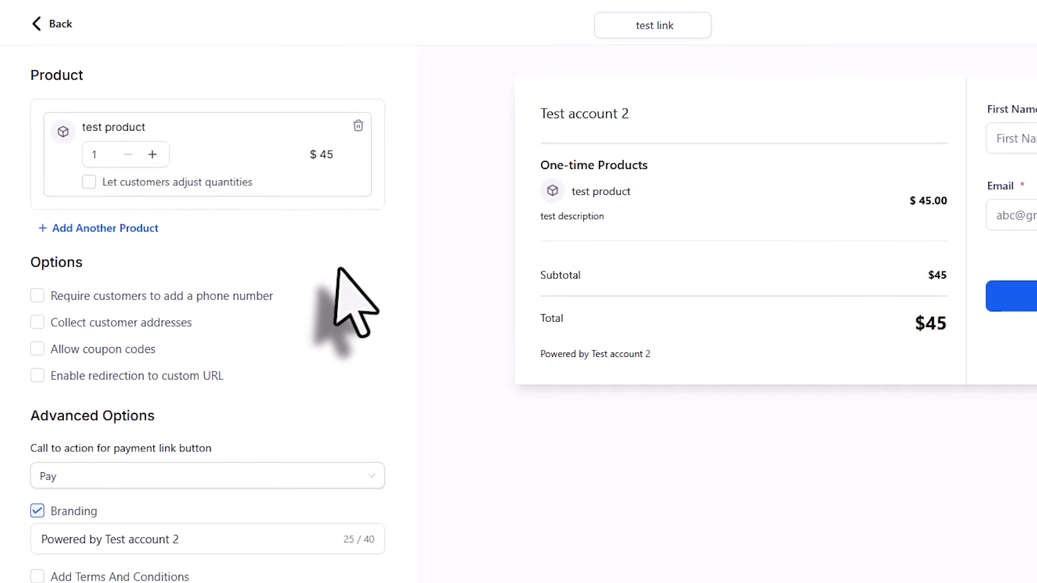
# Step: Collect phone and address, set branding to 'Test Account', add terms, and save the link
pyautogui.scroll(-1, 388, 329)
pyautogui.click(37, 250)
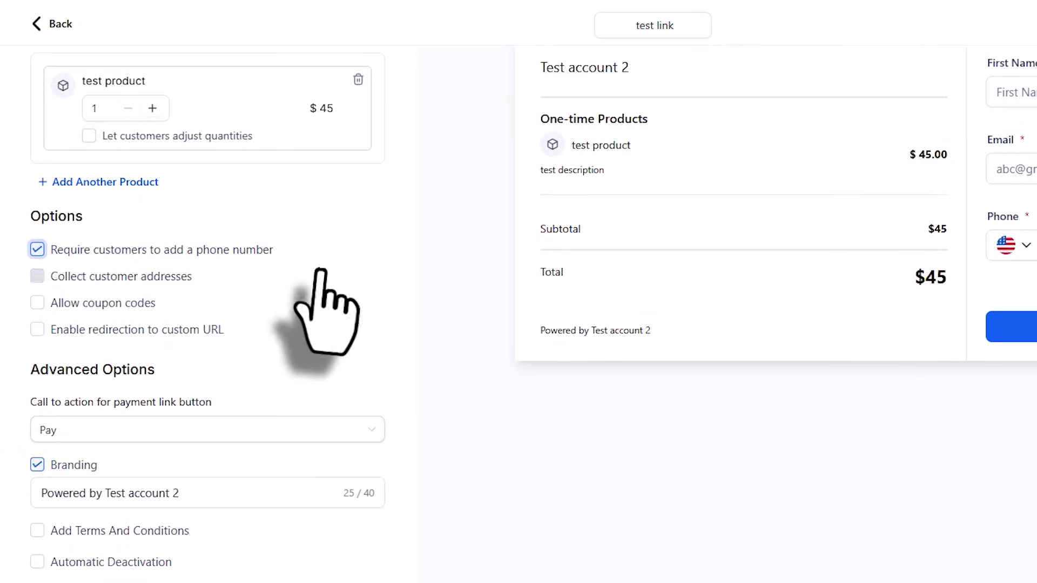
pyautogui.click(37, 276)
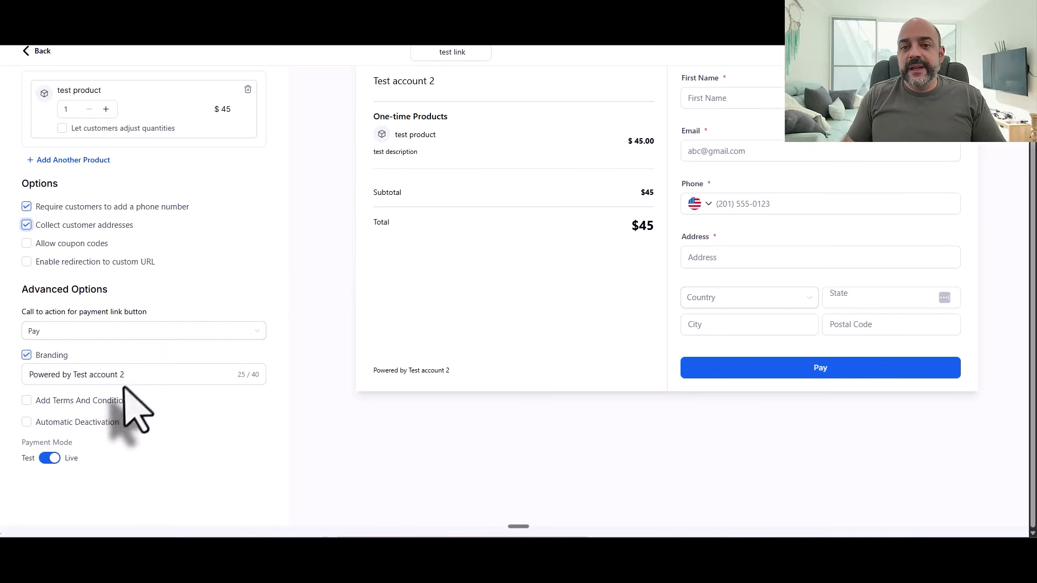
pyautogui.moveTo(125, 374); pyautogui.dragTo(19, 370)
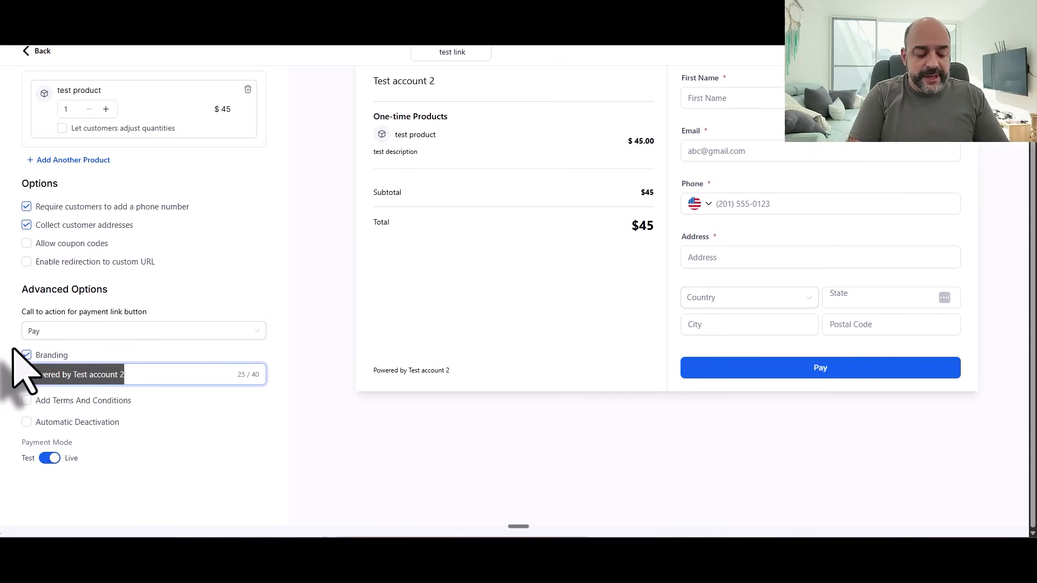
pyautogui.write('Te')
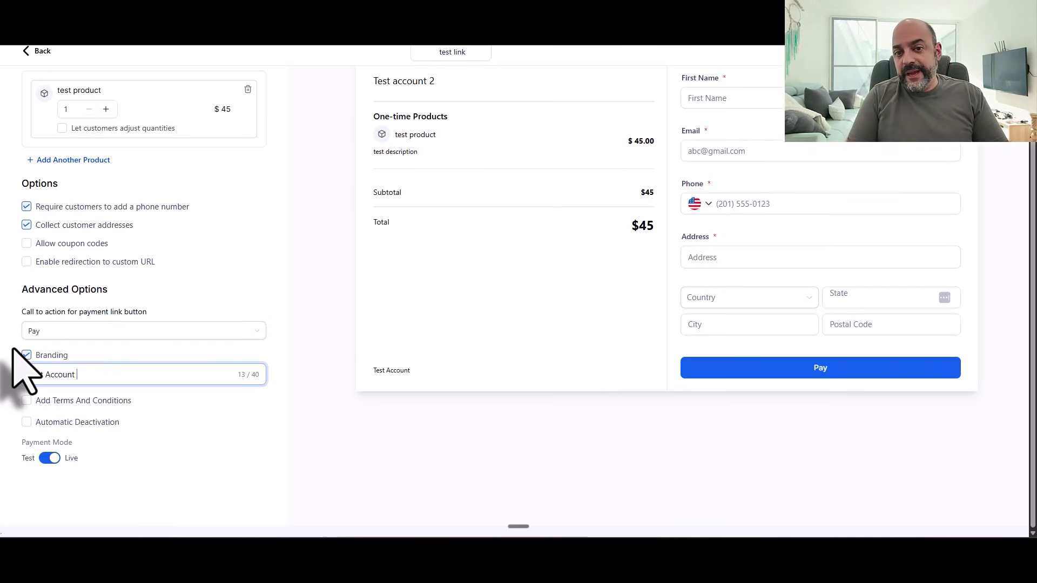
pyautogui.write('st Account')
pyautogui.click(27, 400)
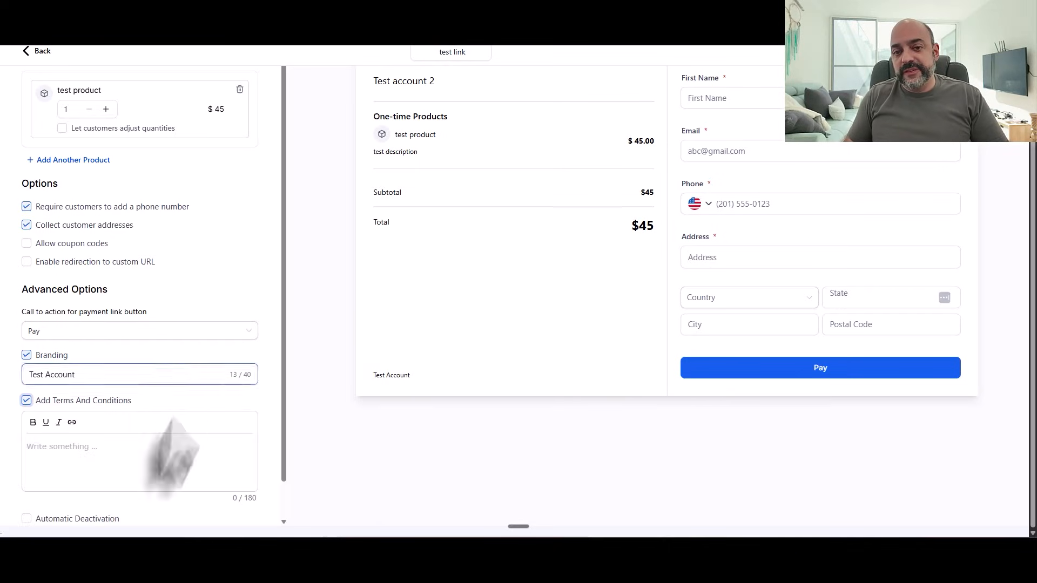
pyautogui.click(135, 440)
pyautogui.write('Terms and Servcie')
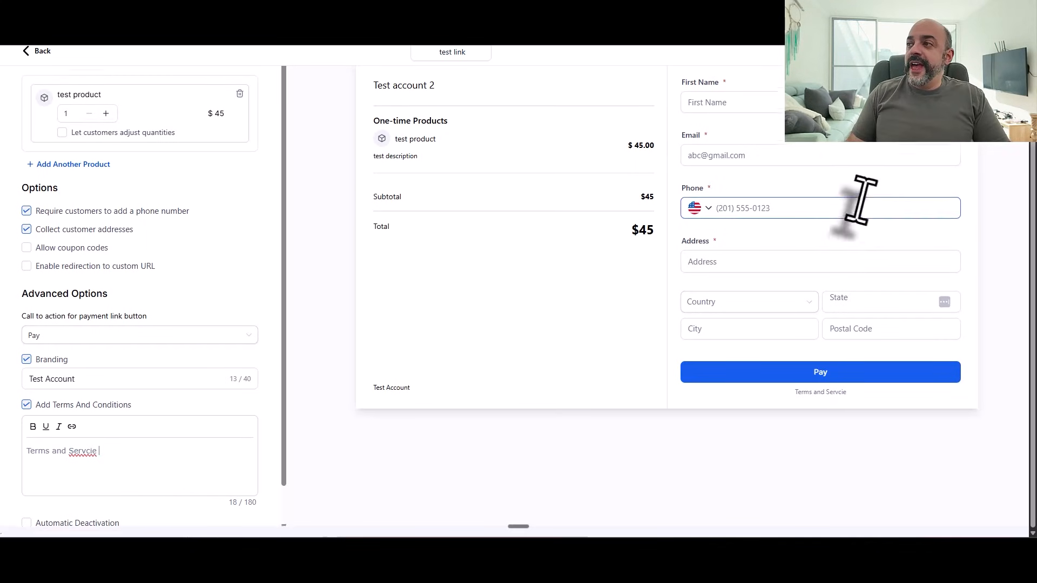
pyautogui.scroll(1, 856, 204)
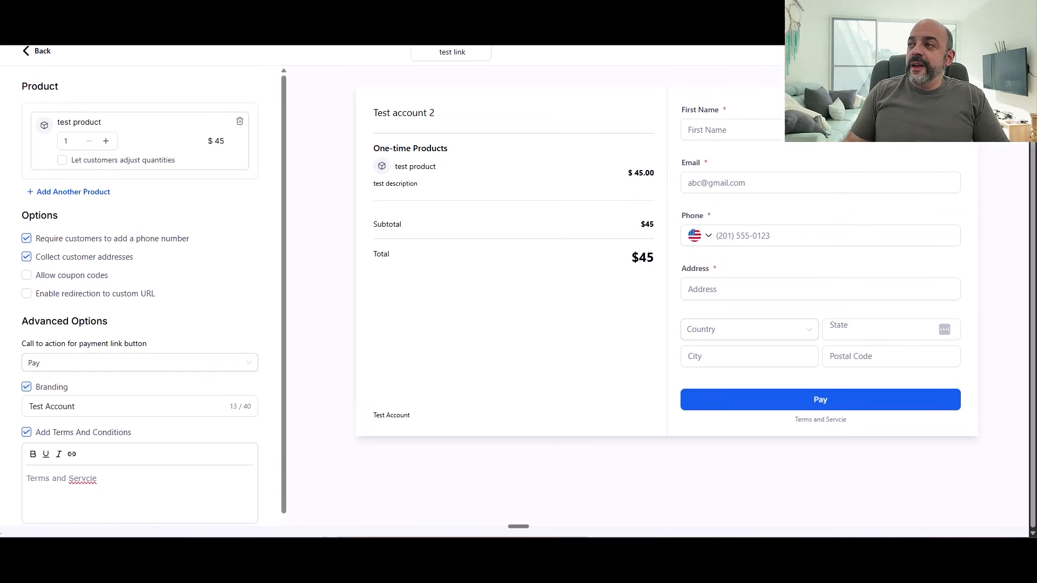
pyautogui.scroll(1, 519, 292)
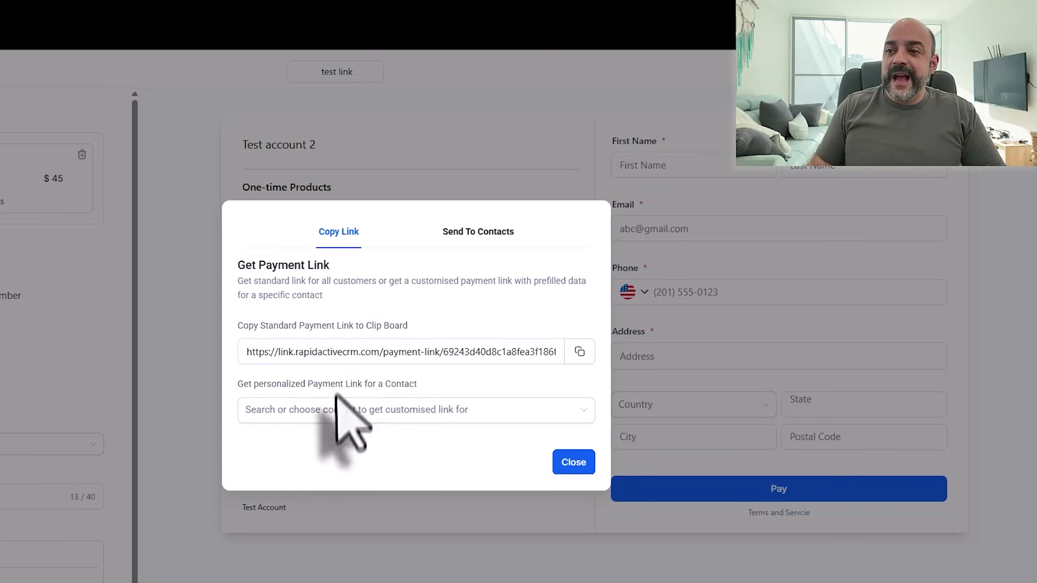
pyautogui.click(463, 350)
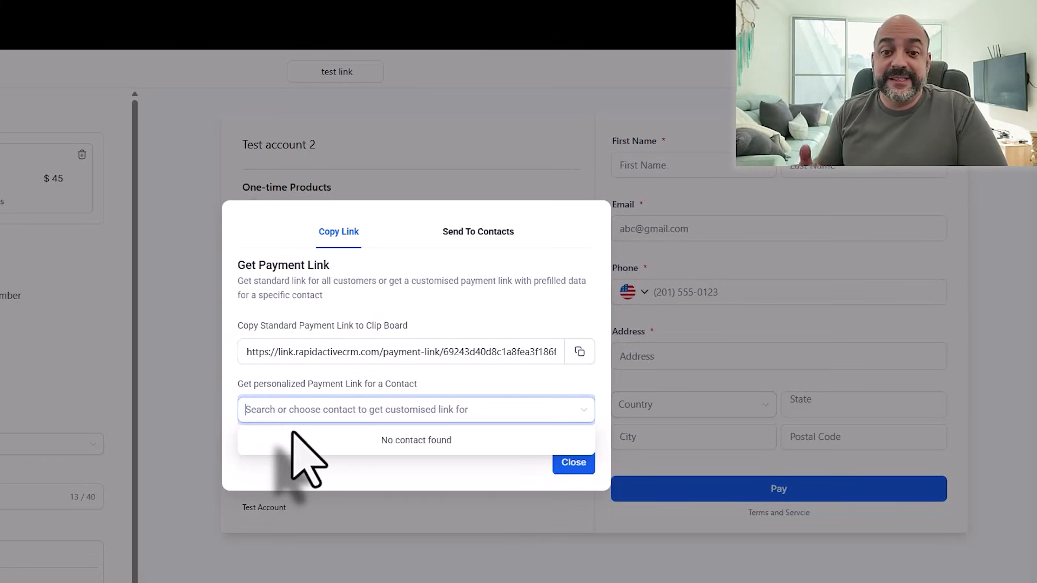
pyautogui.click(570, 463)
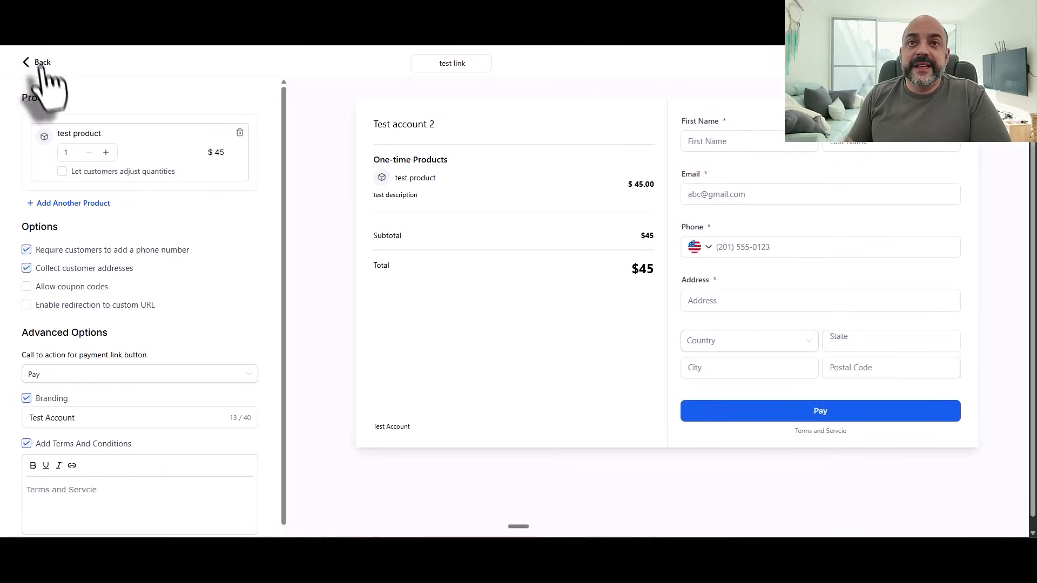
# Step: Go back to the Payment Links list showing 'test link' Active at $45.00
pyautogui.click(37, 63)
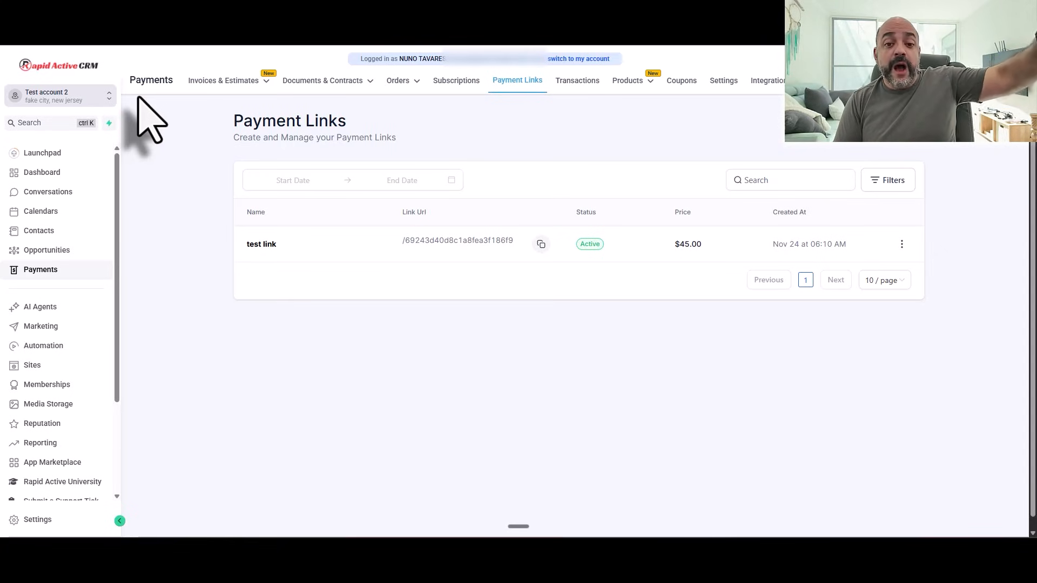
pyautogui.scroll(-3, 81, 324)
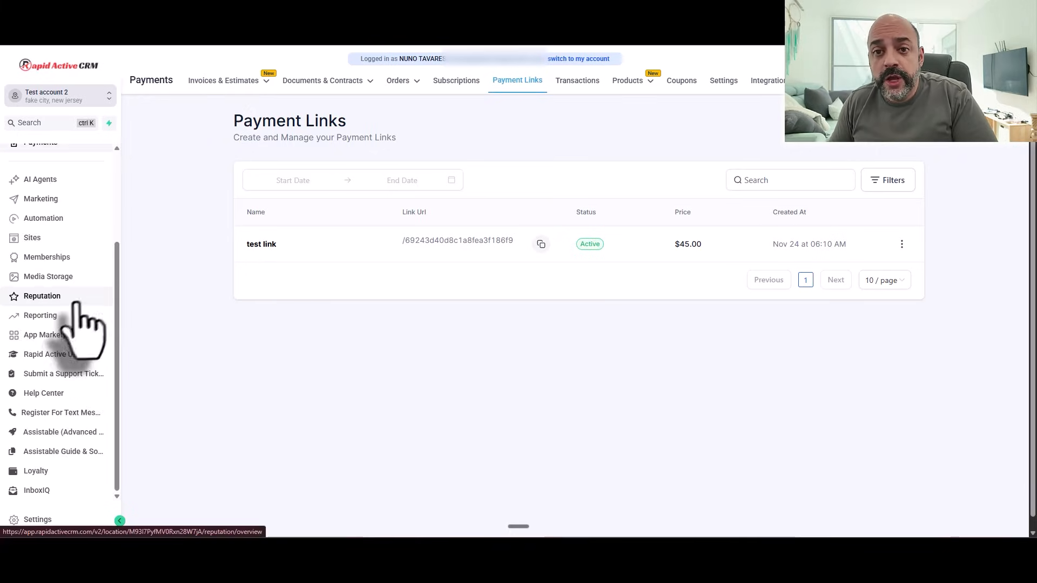
# Step: Go to Settings > Phone System > Trust Center and start the A2P Messaging (SMS) registration
pyautogui.click(37, 520)
pyautogui.scroll(2, 38, 270)
pyautogui.scroll(-2, 54, 345)
pyautogui.click(59, 341)
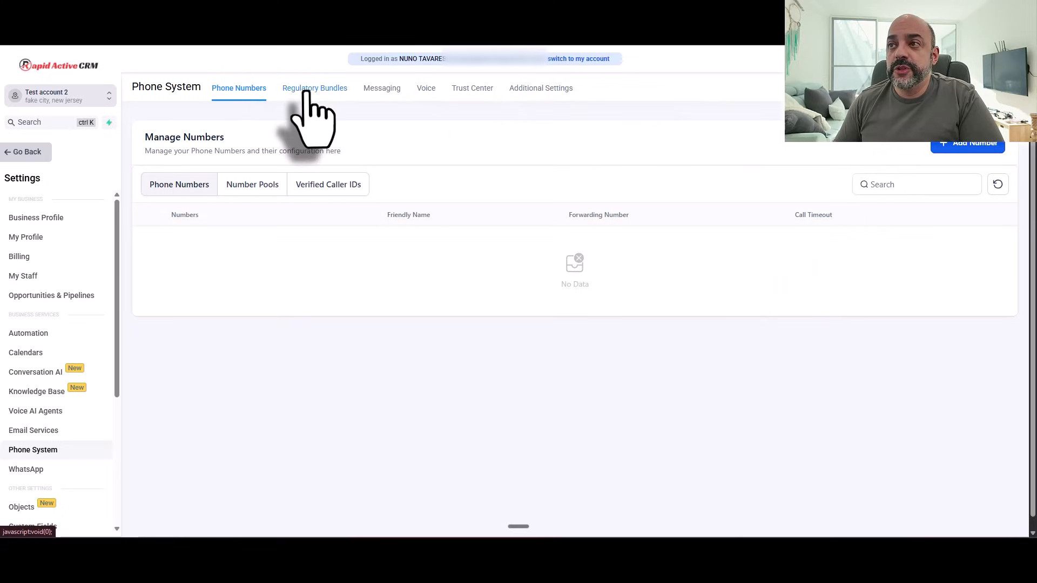
pyautogui.click(426, 89)
pyautogui.click(460, 91)
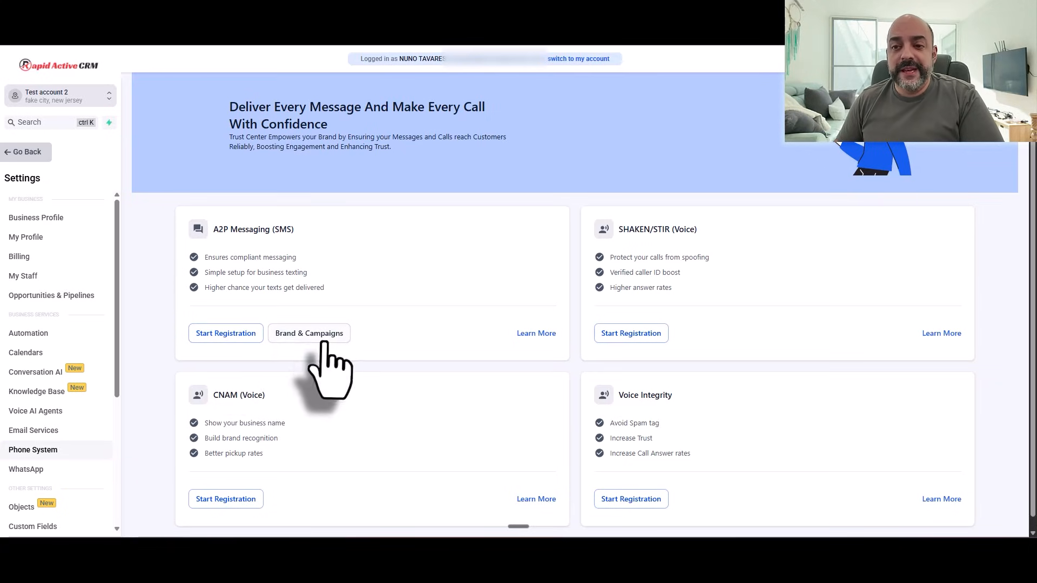
pyautogui.click(222, 334)
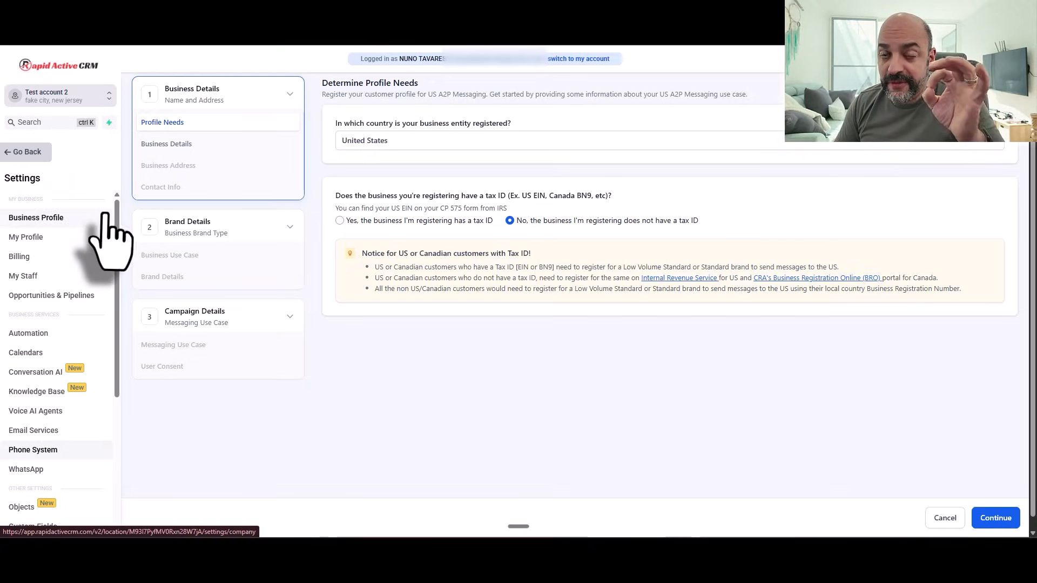
# Step: Exit the A2P registration and open the empty Contacts list
pyautogui.click(16, 153)
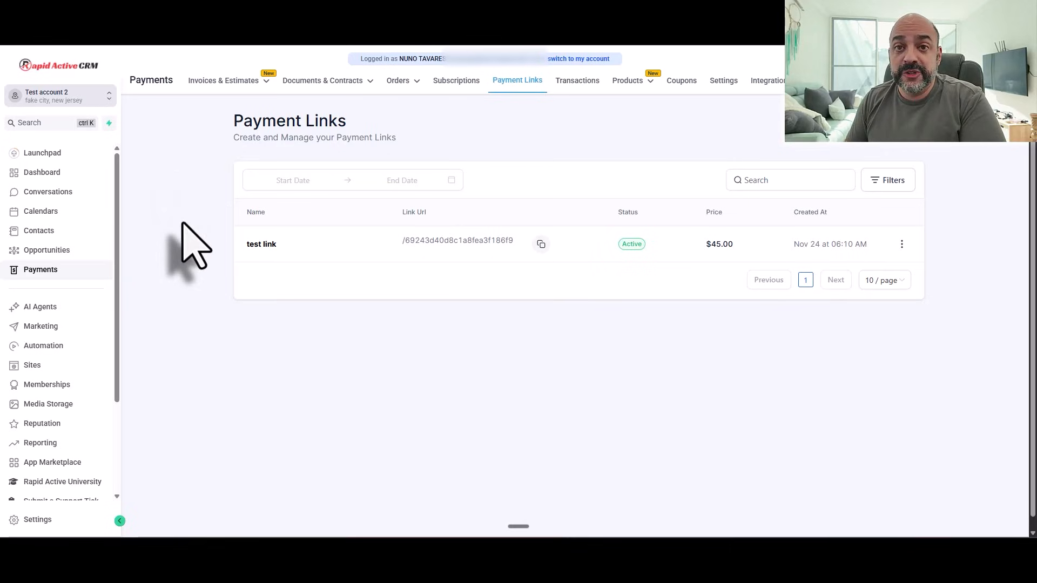
pyautogui.click(40, 230)
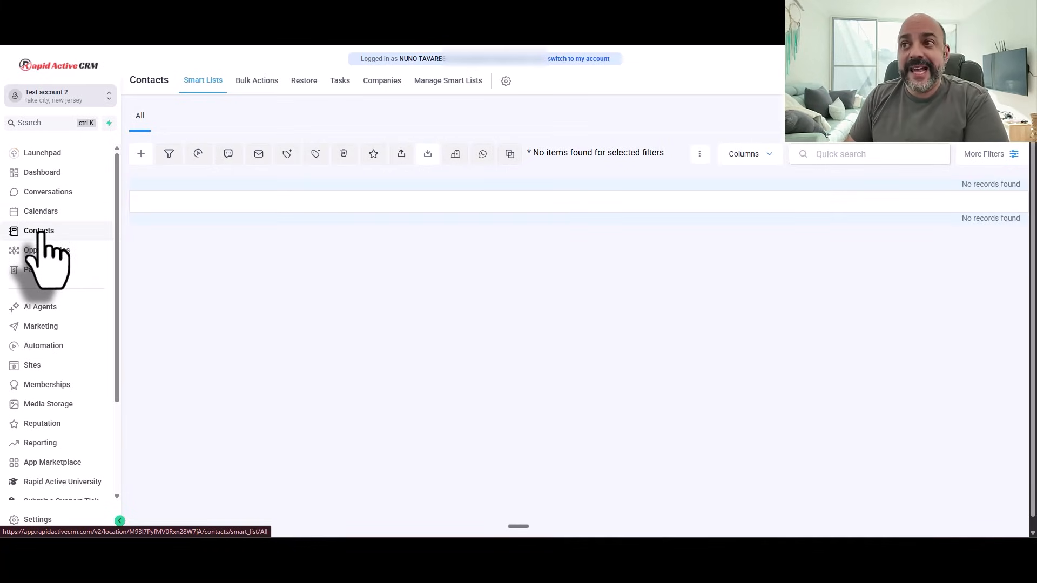
# Step: Check the contact Imports wizard, then list Funnels showing the A2P setup folder and six funnels
pyautogui.click(428, 157)
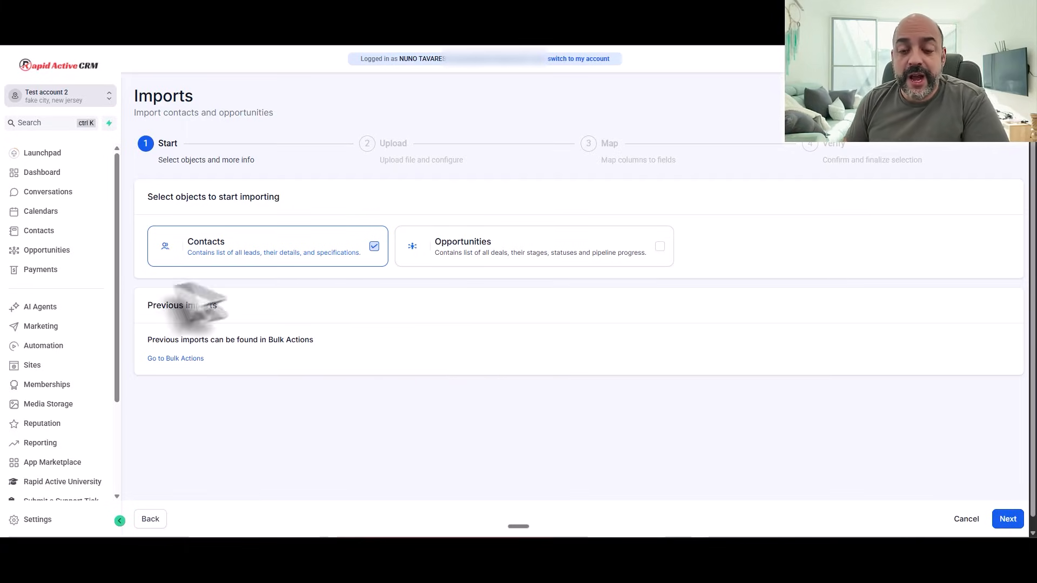
pyautogui.click(65, 368)
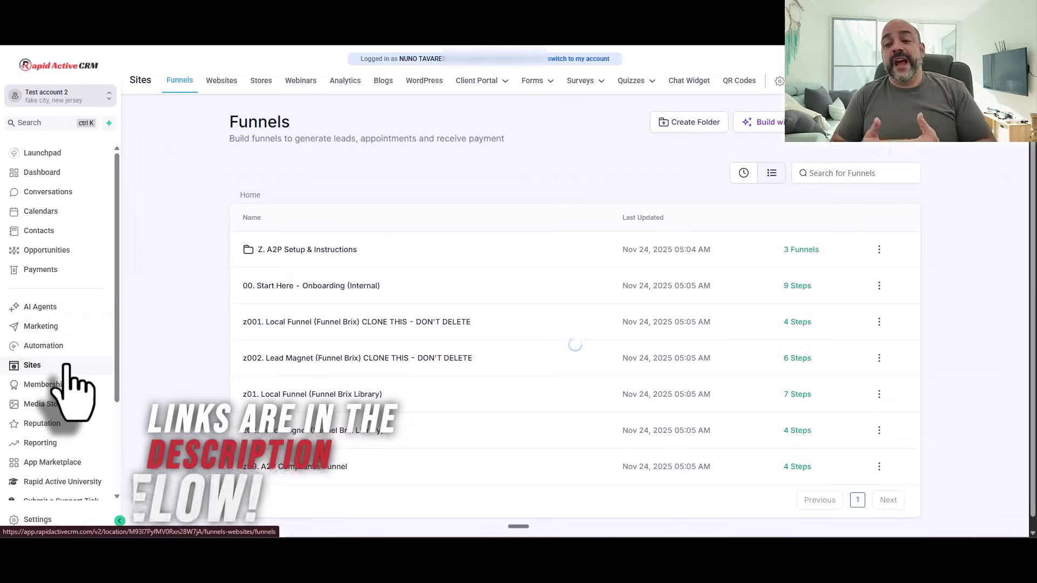
# Step: Open the '00. Start Here - Onboarding (Internal)' funnel, then page 2 of workflows with the F01 and G01 folders
pyautogui.click(334, 287)
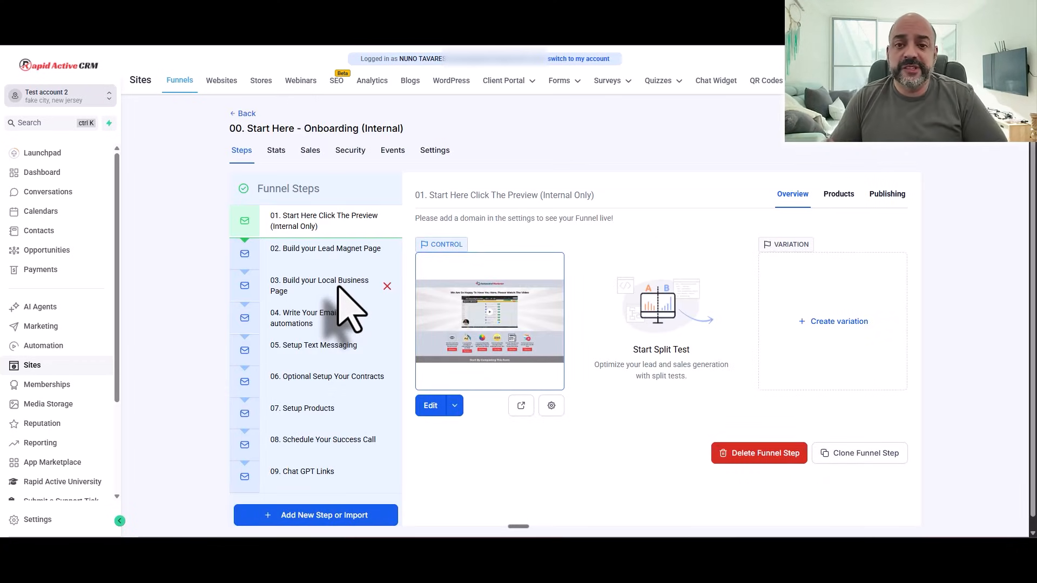
pyautogui.click(42, 345)
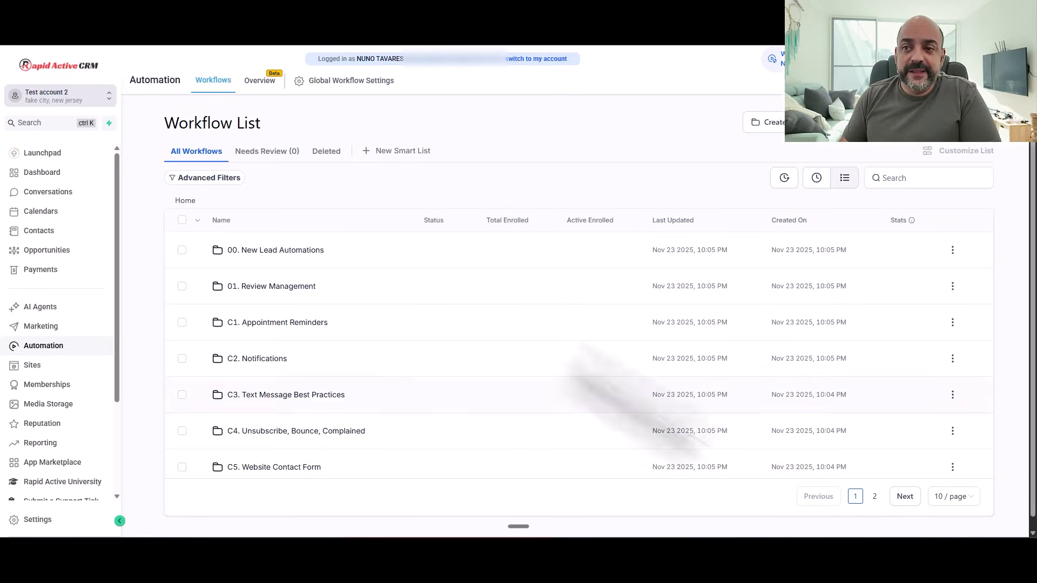
pyautogui.click(874, 496)
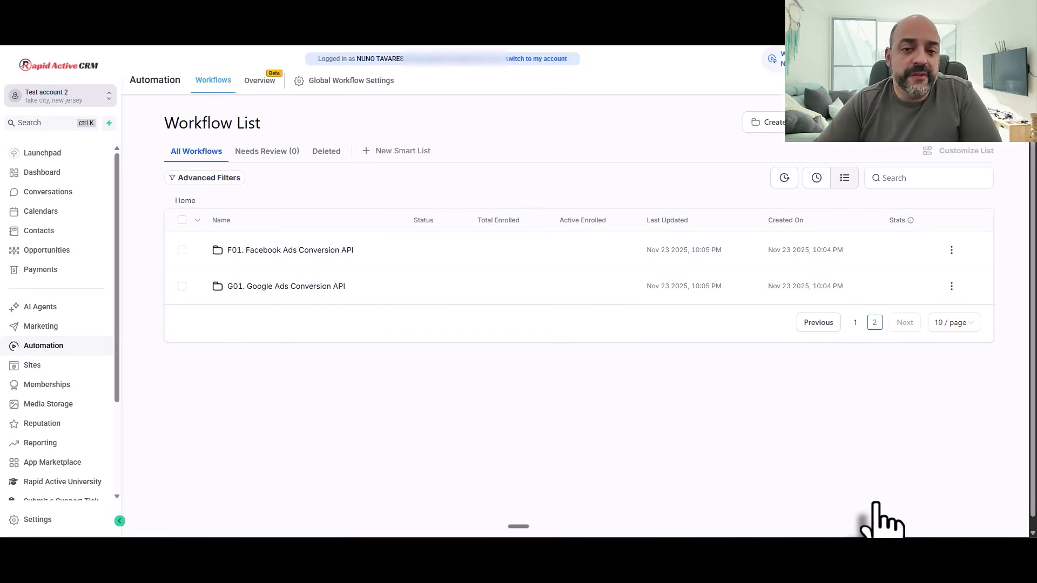